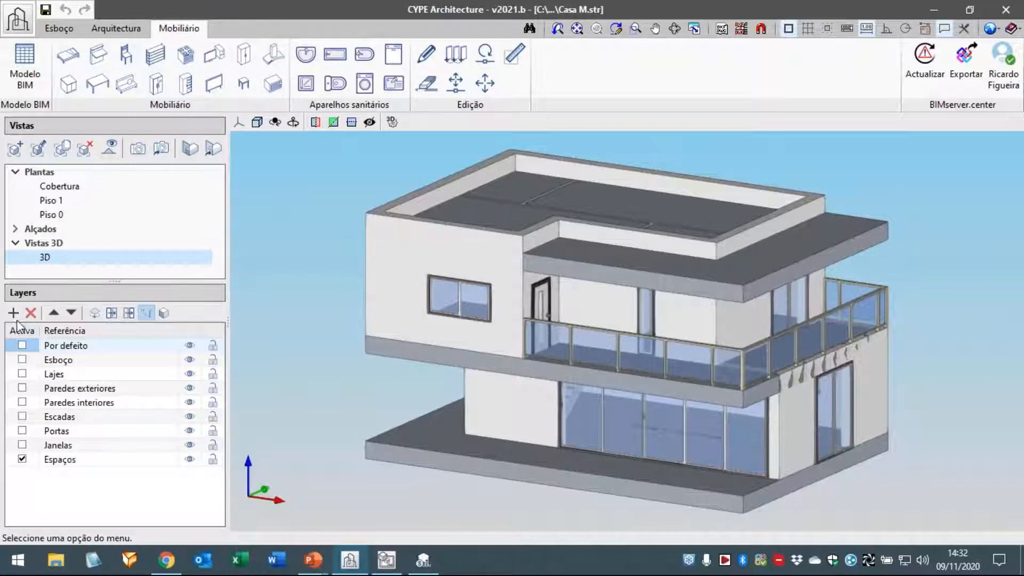
# Create a new layer named Mobiliário and make it the active layer.
pyautogui.click(14, 313)
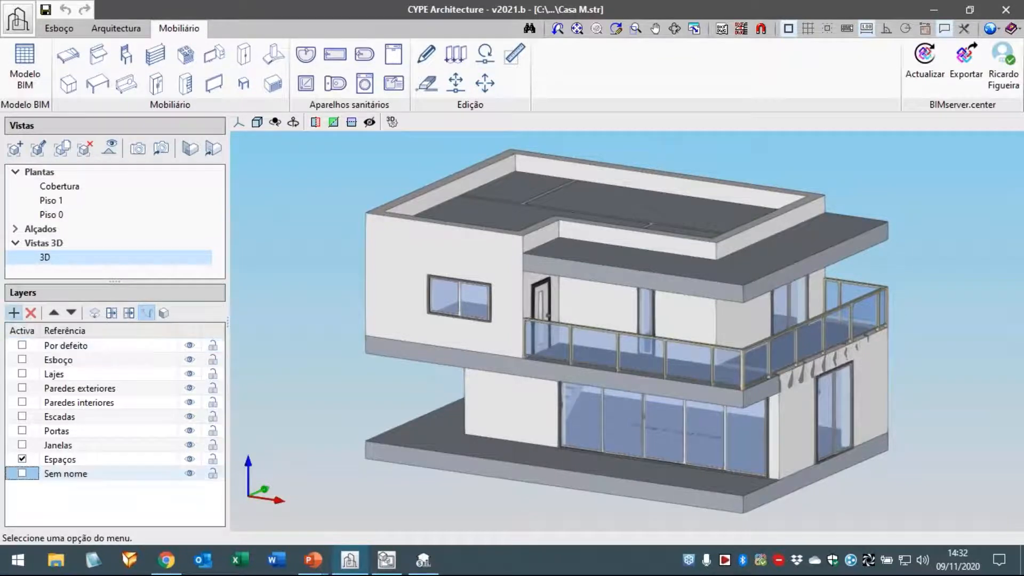
pyautogui.click(80, 476)
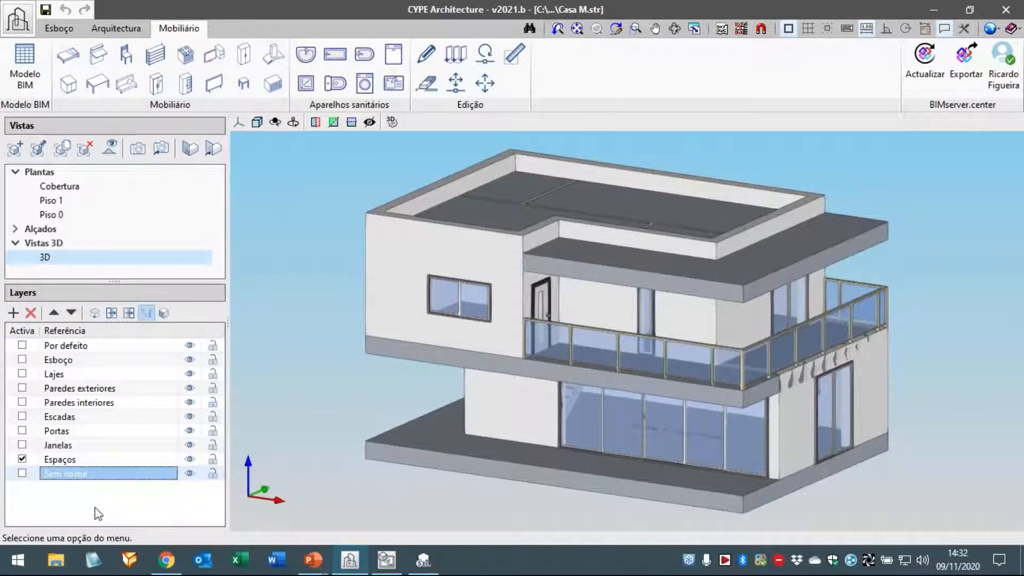
pyautogui.write('Mob')
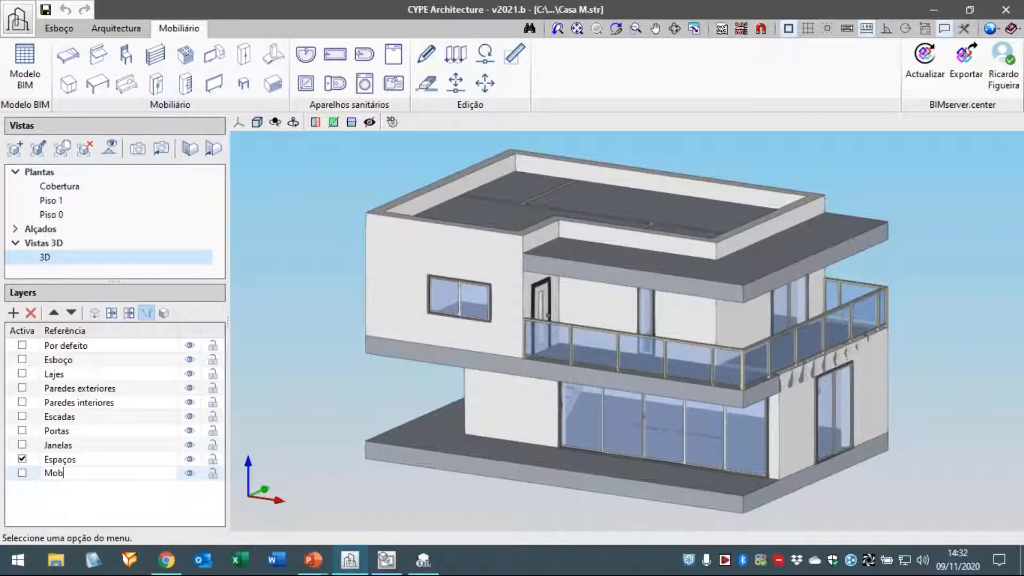
pyautogui.write('iliário')
pyautogui.click(22, 474)
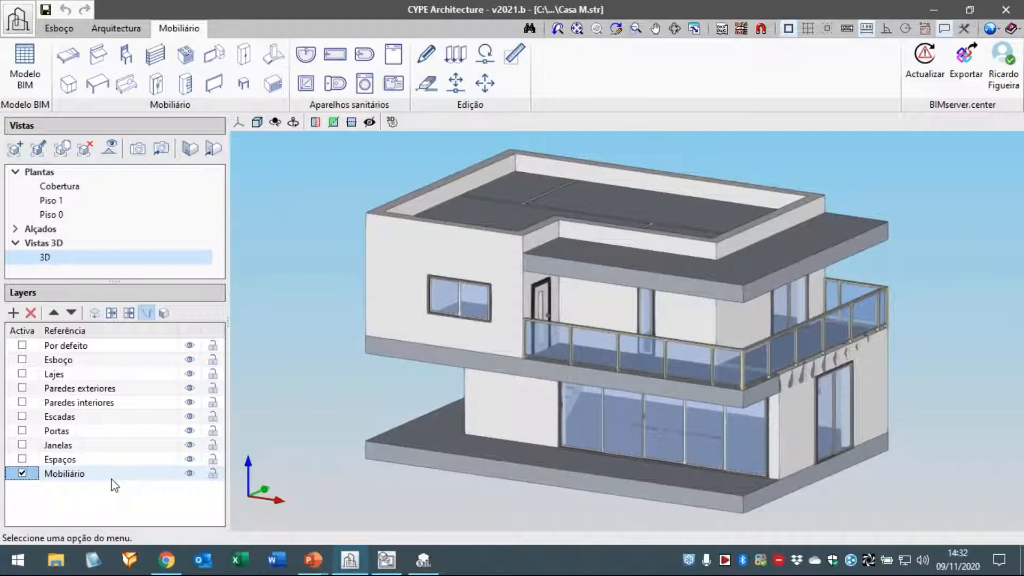
# Hide the Espaços layer and open the Piso 0 floor plan.
pyautogui.click(190, 459)
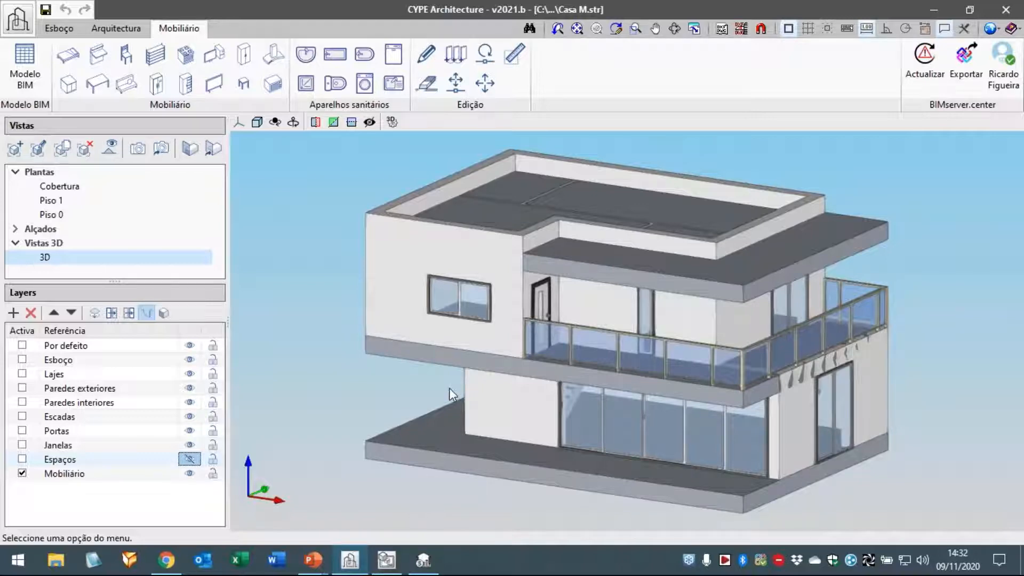
pyautogui.click(64, 215)
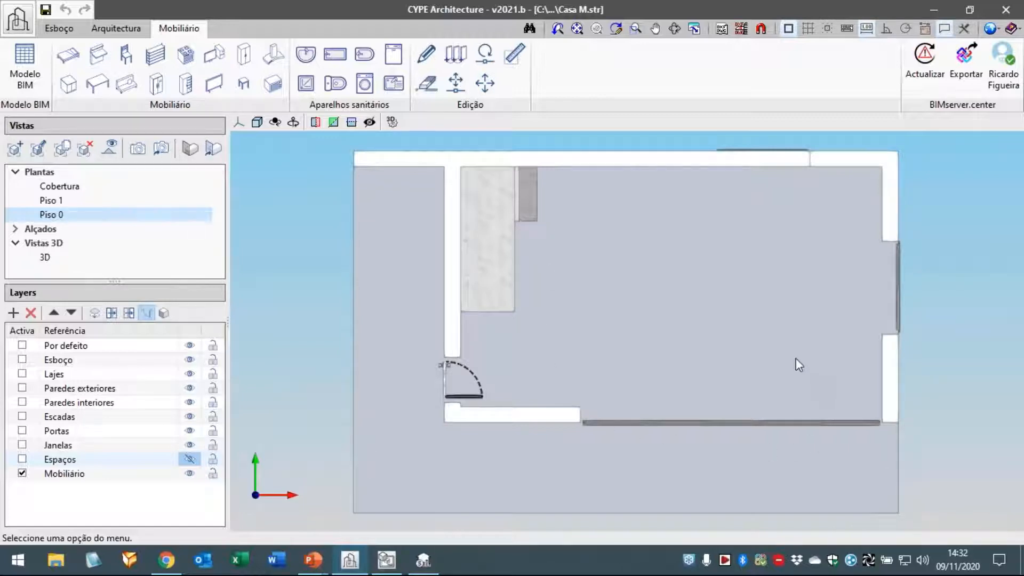
pyautogui.scroll(1, 754, 362)
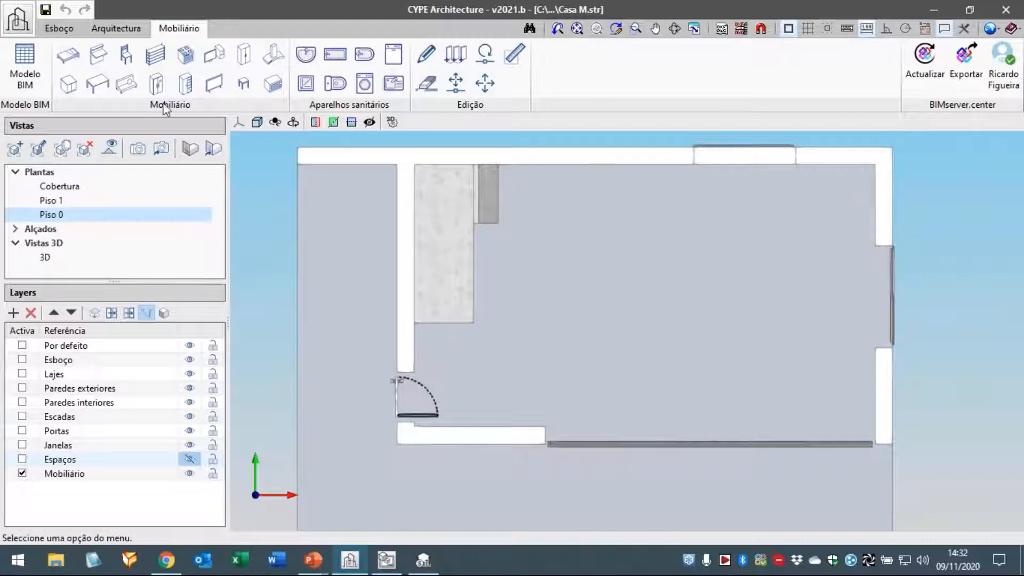
pyautogui.click(126, 84)
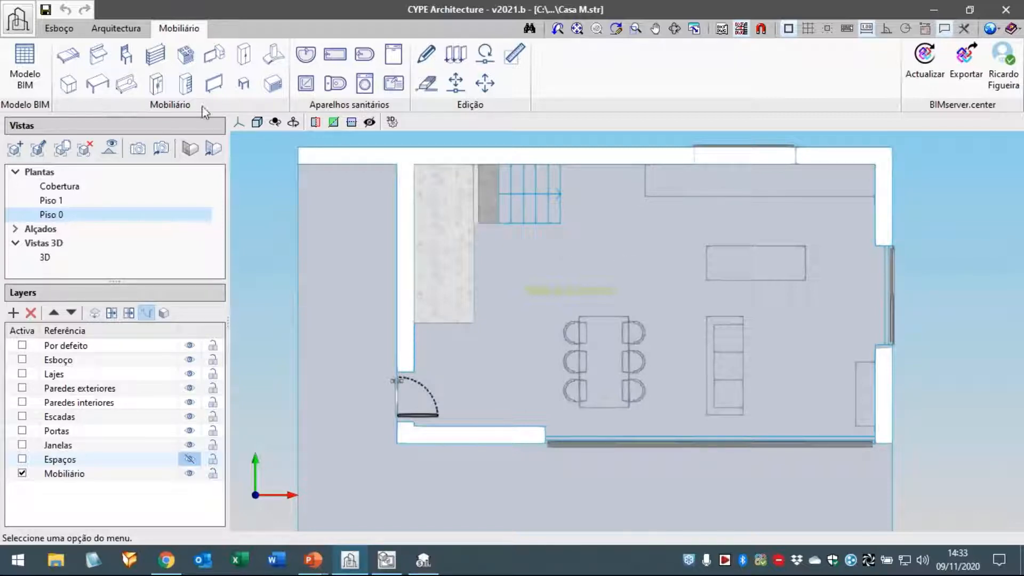
# Start a new table on level Piso 0 and set its type to Mesa de jantar.
pyautogui.scroll(3, 591, 369)
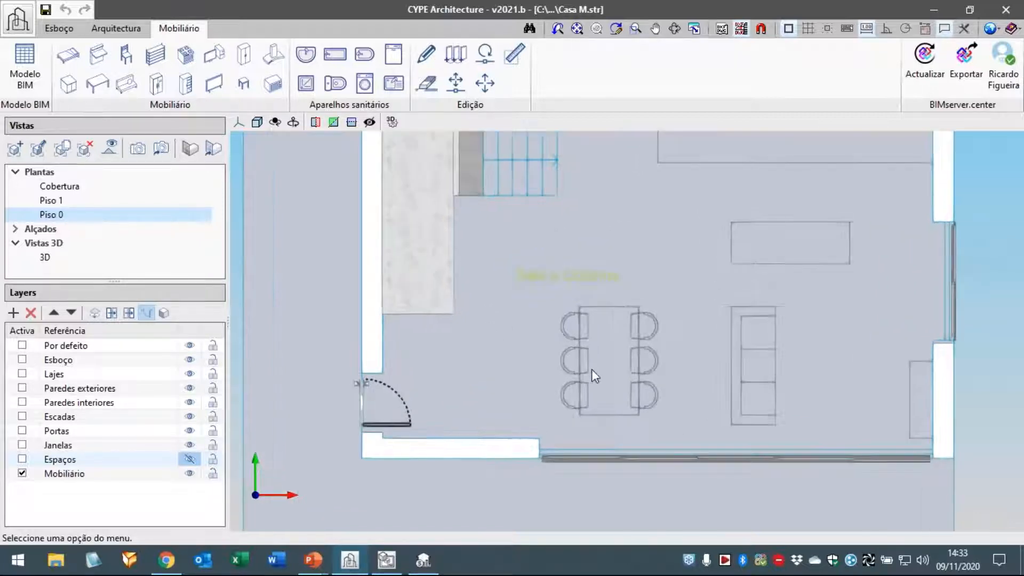
pyautogui.moveTo(587, 372); pyautogui.dragTo(555, 392, button='middle')
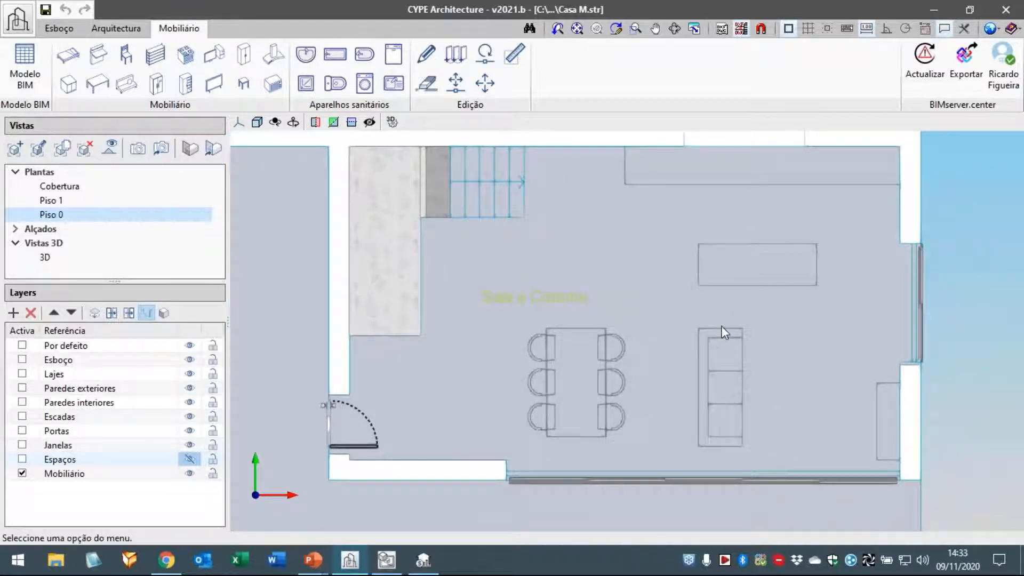
pyautogui.moveTo(661, 320); pyautogui.dragTo(665, 331, button='middle')
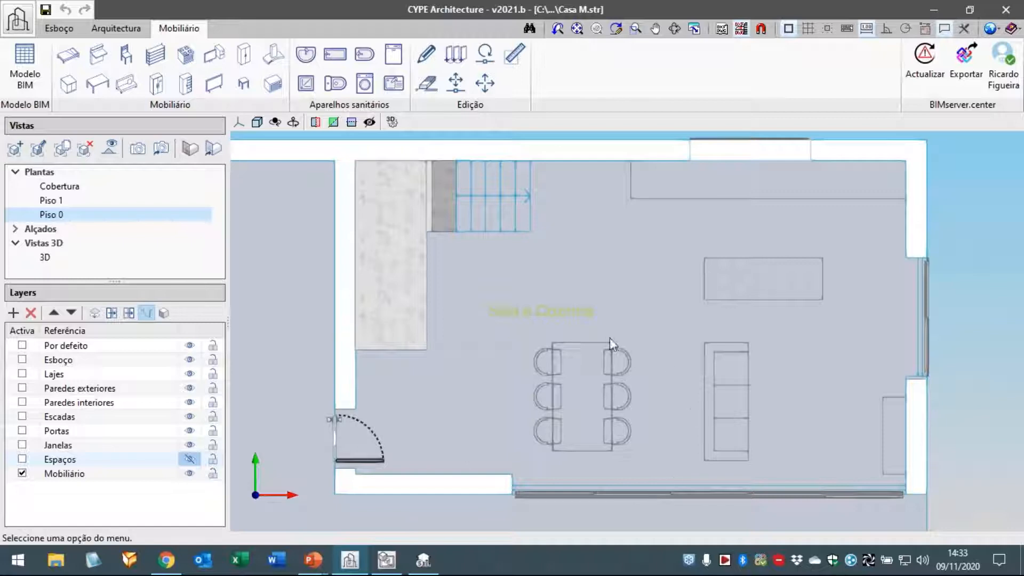
pyautogui.click(97, 86)
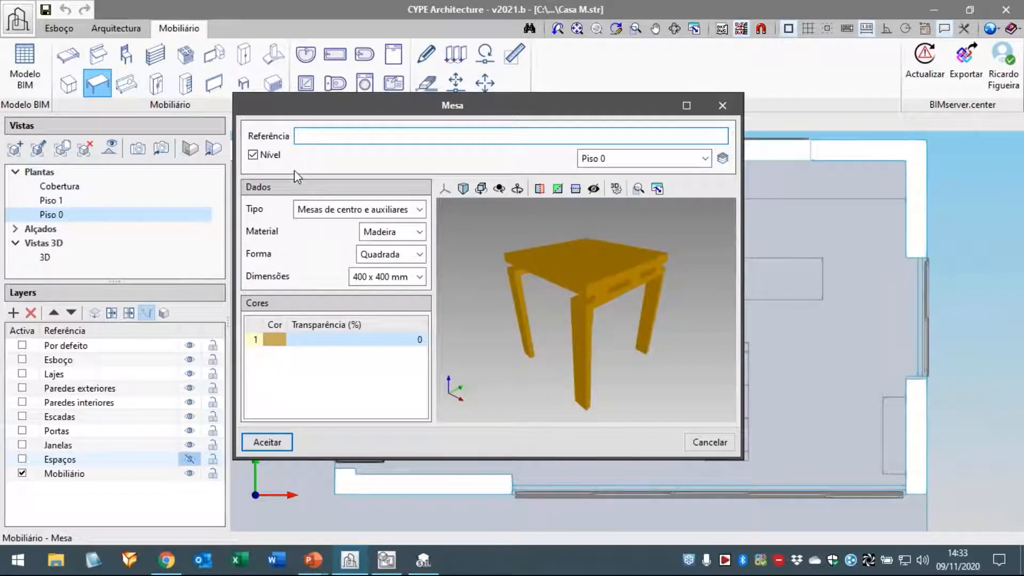
pyautogui.moveTo(397, 110); pyautogui.dragTo(429, 125)
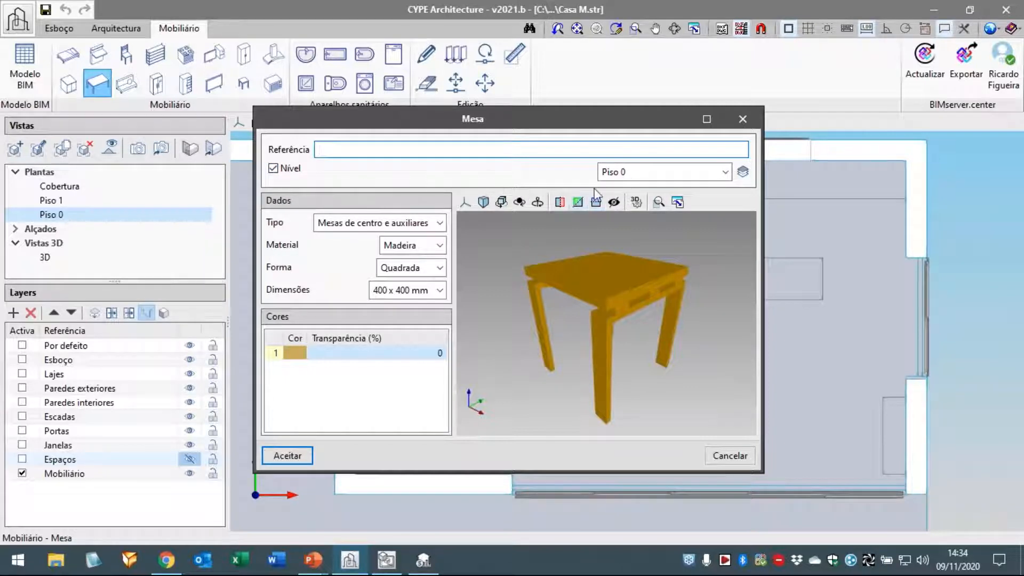
pyautogui.moveTo(427, 123); pyautogui.dragTo(430, 126)
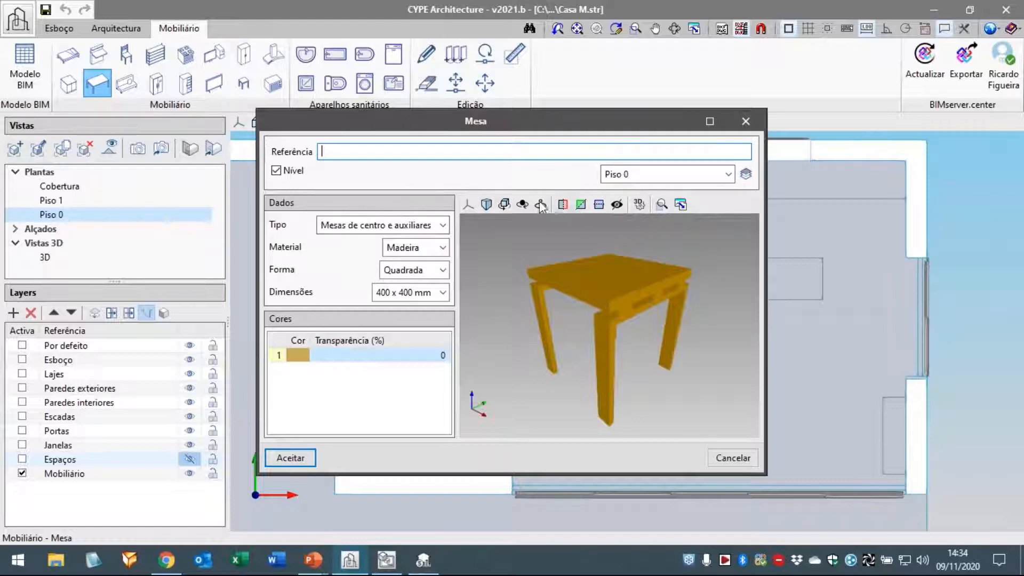
pyautogui.moveTo(425, 126); pyautogui.dragTo(432, 89)
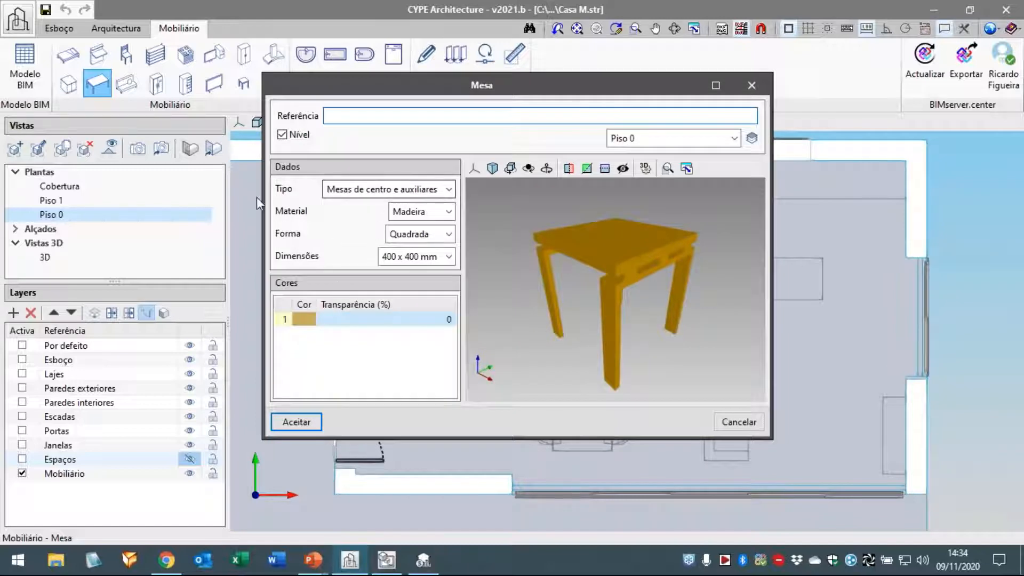
pyautogui.click(377, 191)
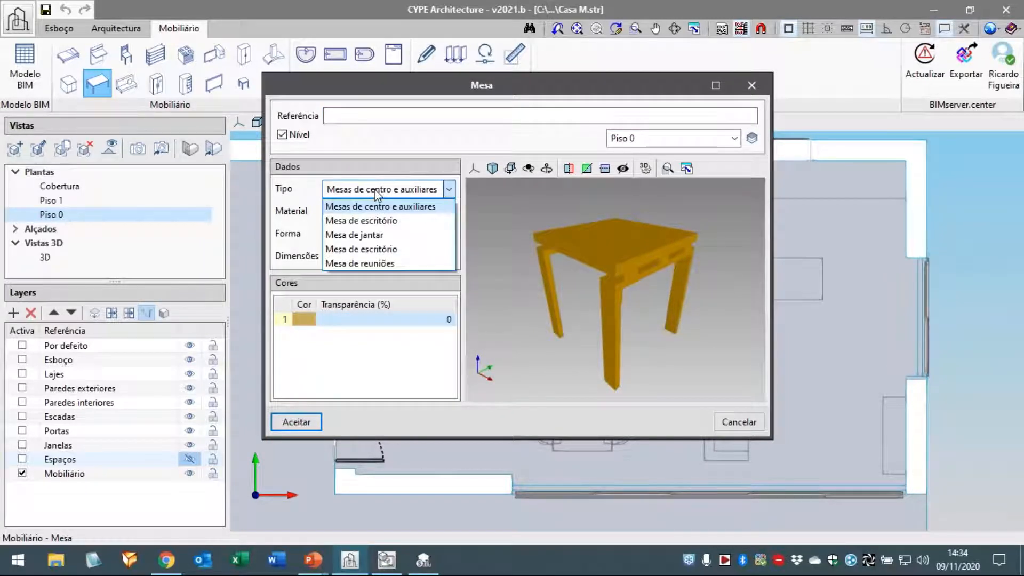
pyautogui.click(373, 235)
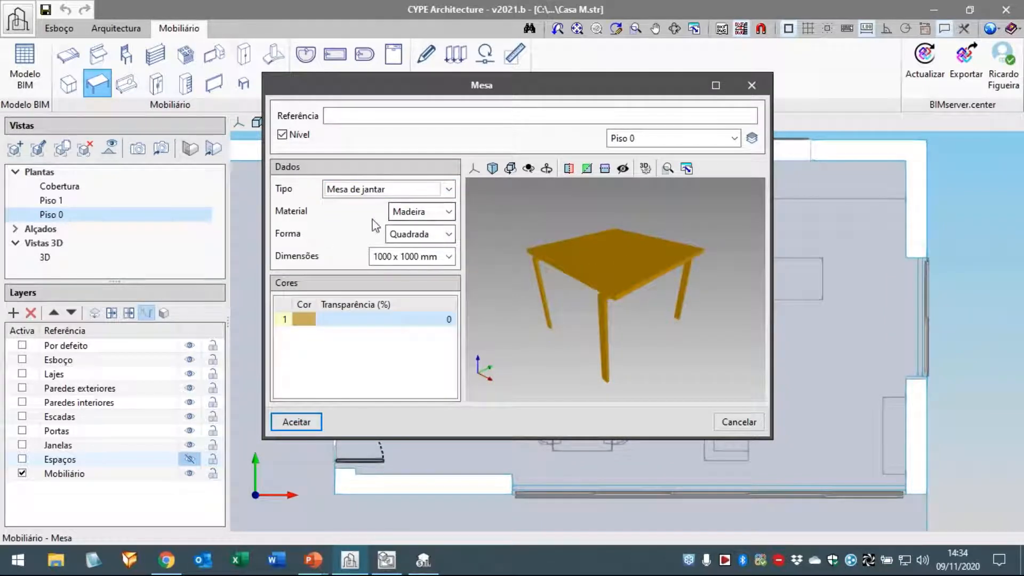
# Set the dining table's material to Metal, its shape to Rectangular and its dimensions to 1000 x 1800 mm, and accept the settings.
pyautogui.click(435, 212)
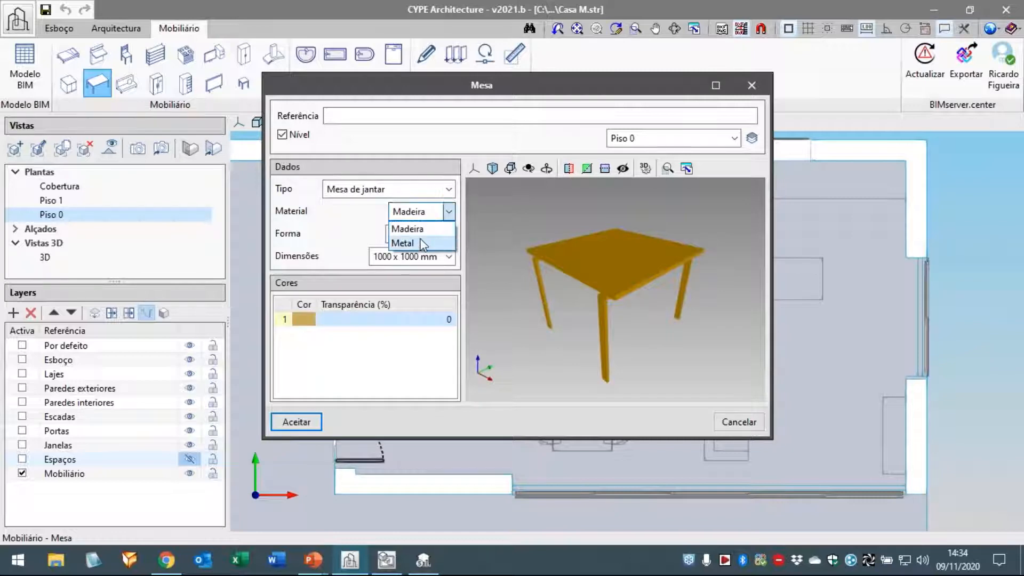
pyautogui.click(423, 244)
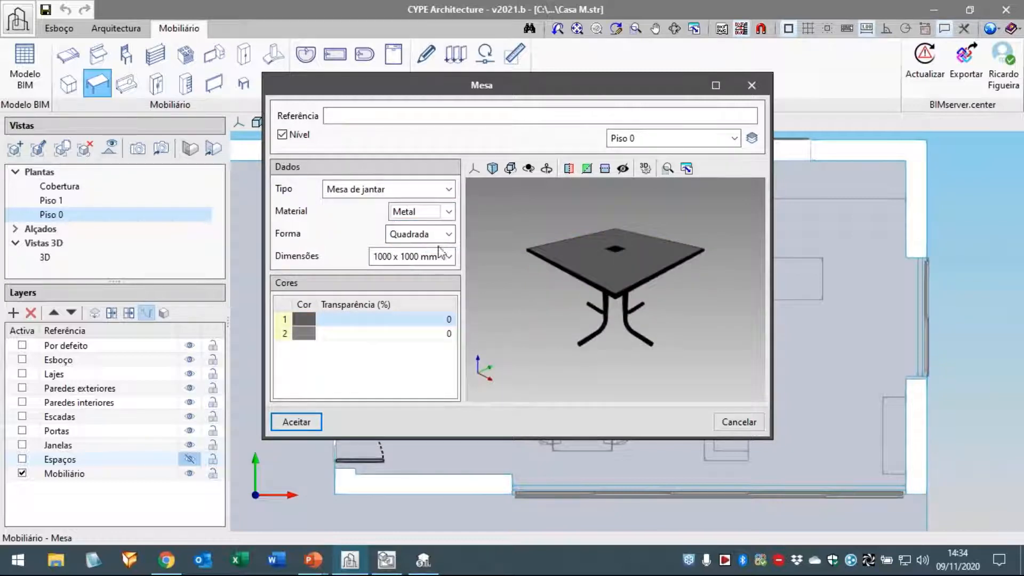
pyautogui.click(430, 234)
pyautogui.click(423, 266)
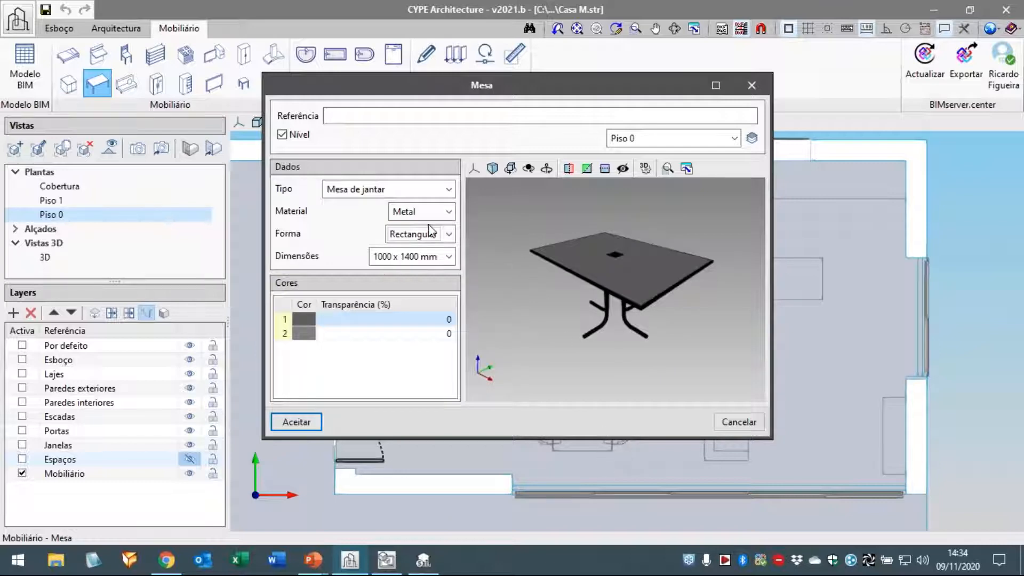
pyautogui.click(426, 259)
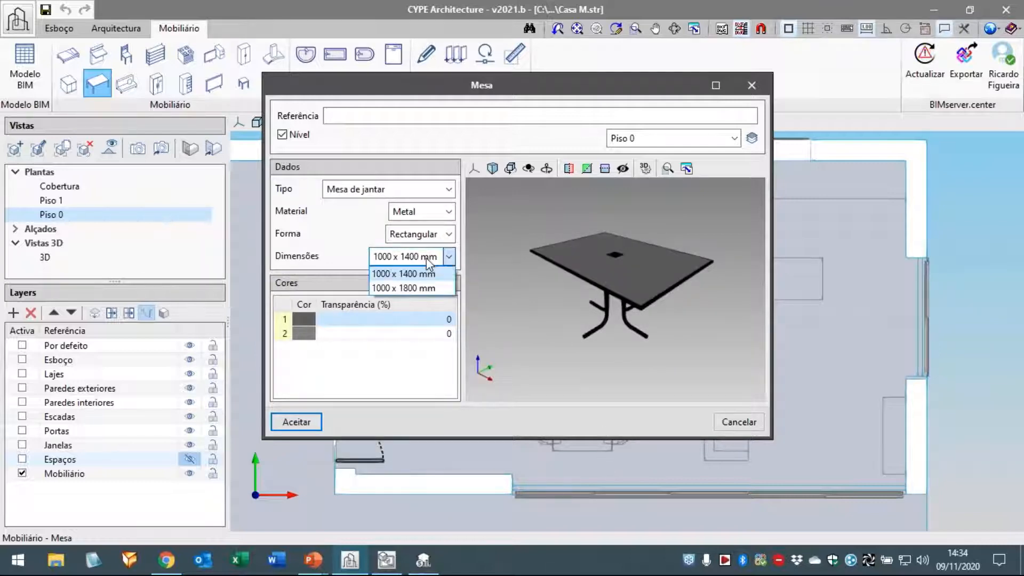
pyautogui.click(422, 288)
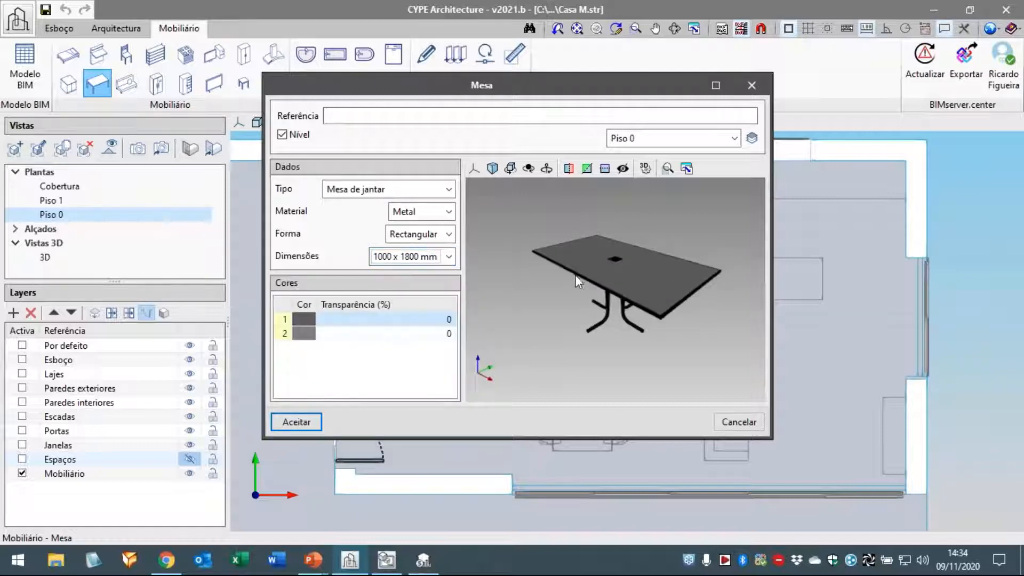
pyautogui.click(317, 424)
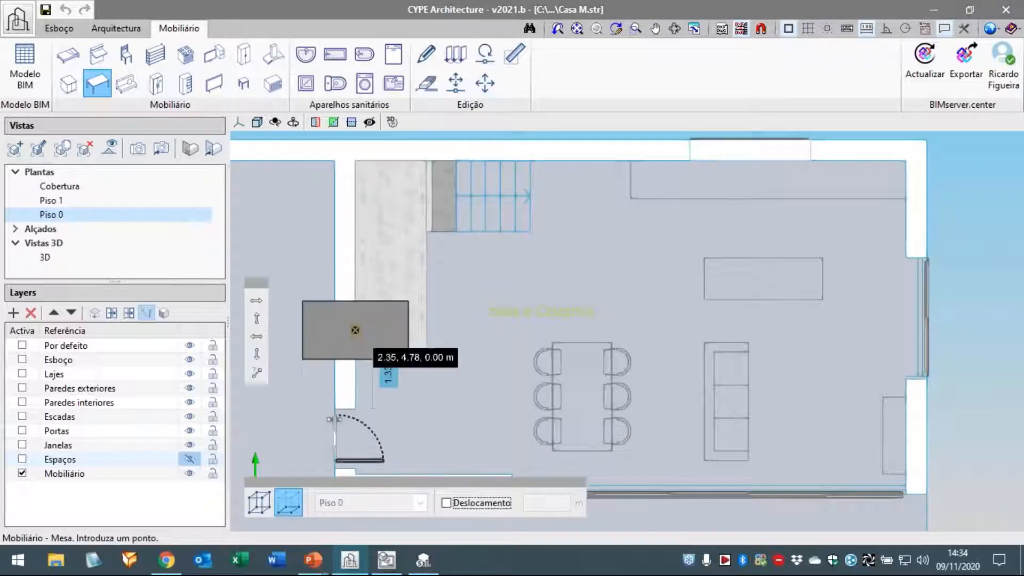
# Orient the table vertically and place it over the dining table outline in Sala e Cozinha, centred at about 6.18, 3.65 m.
pyautogui.scroll(2, 564, 361)
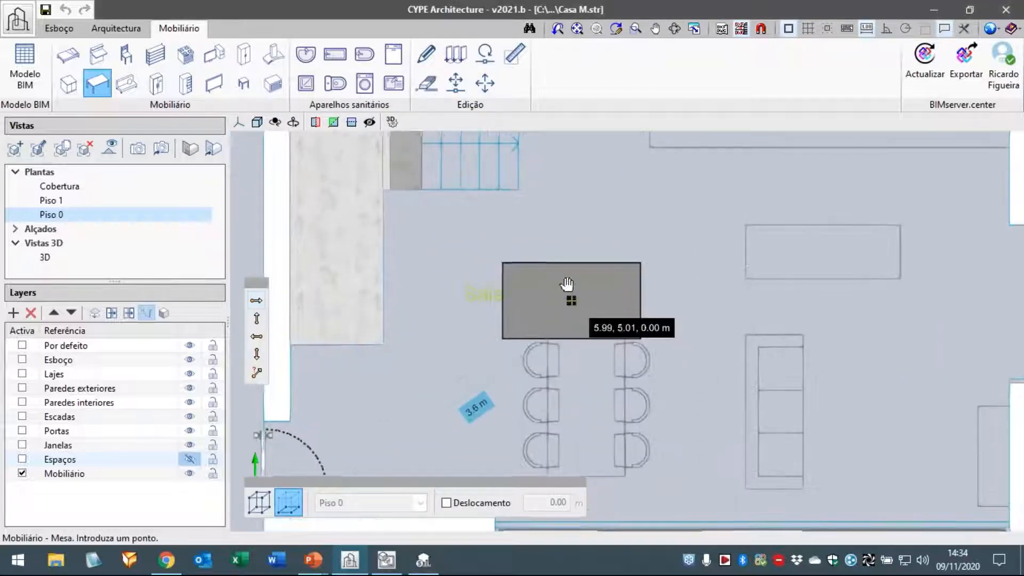
pyautogui.moveTo(567, 286); pyautogui.dragTo(575, 229, button='middle')
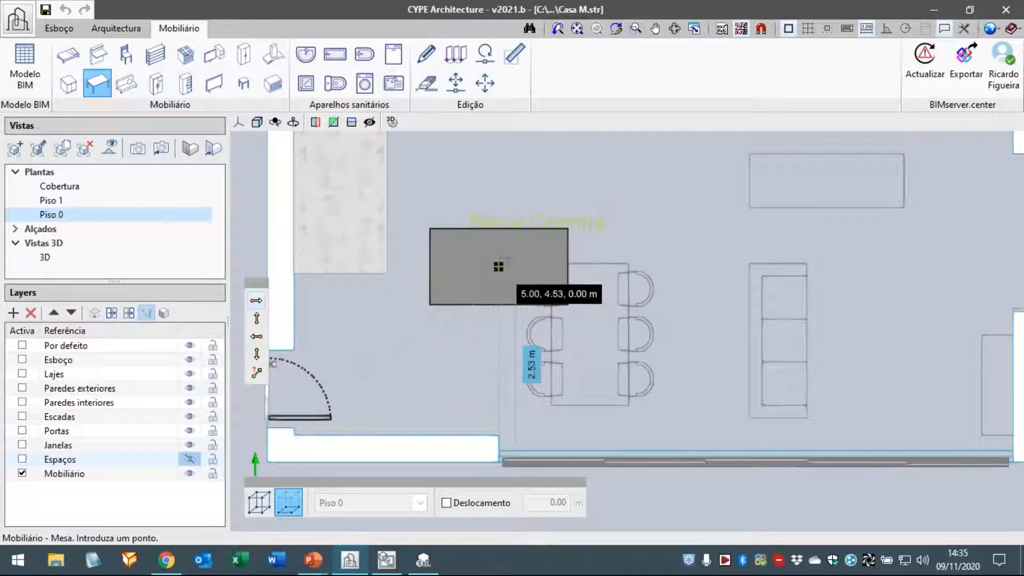
pyautogui.click(256, 318)
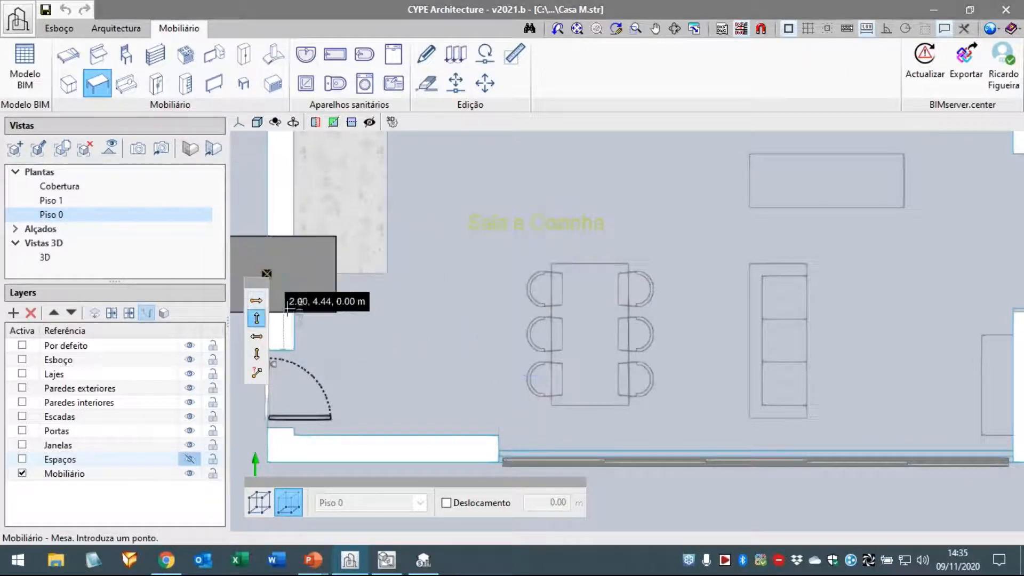
pyautogui.scroll(2, 590, 343)
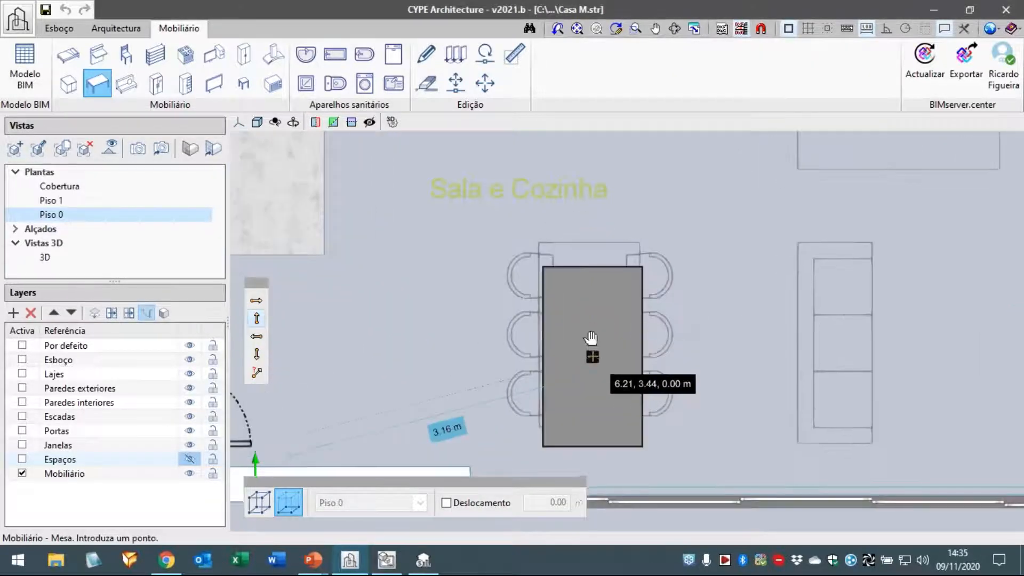
pyautogui.moveTo(590, 338); pyautogui.dragTo(590, 299, button='middle')
pyautogui.scroll(1, 590, 291)
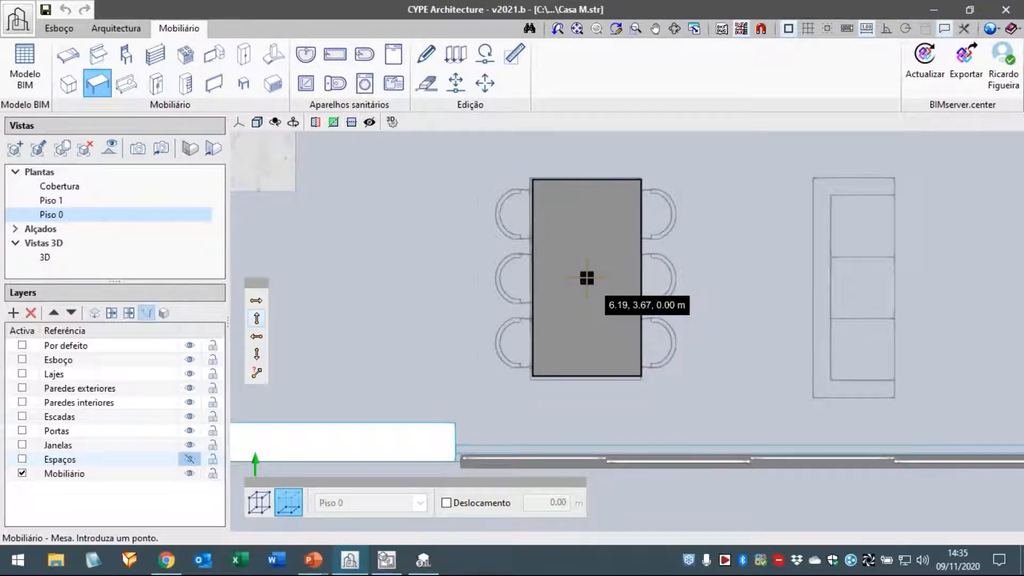
pyautogui.scroll(1, 586, 278)
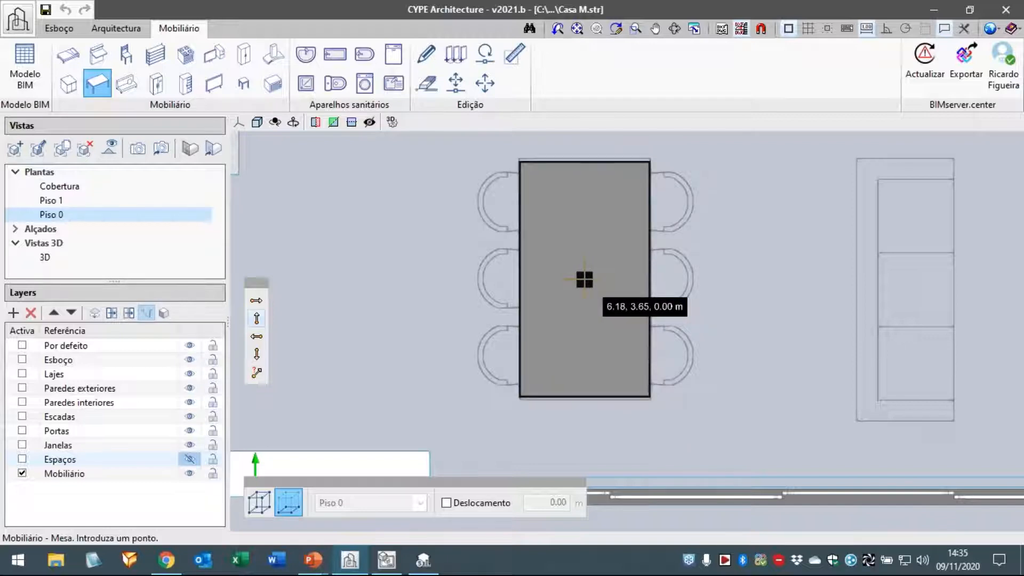
pyautogui.click(584, 279)
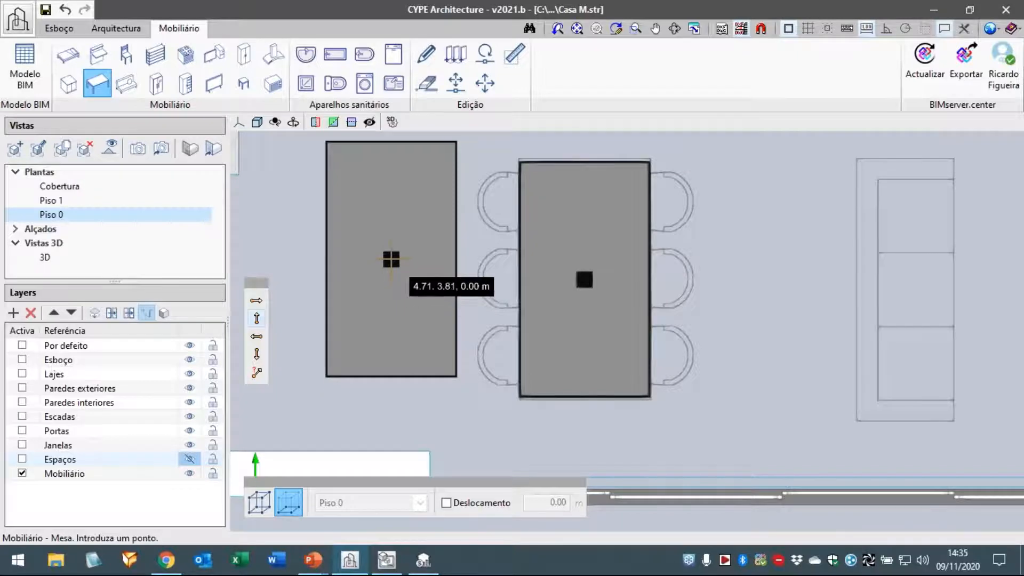
pyautogui.press('Escape')
# Start a new chair on level Piso 0, set its model to Eames and accept the settings.
pyautogui.scroll(-5, 430, 284)
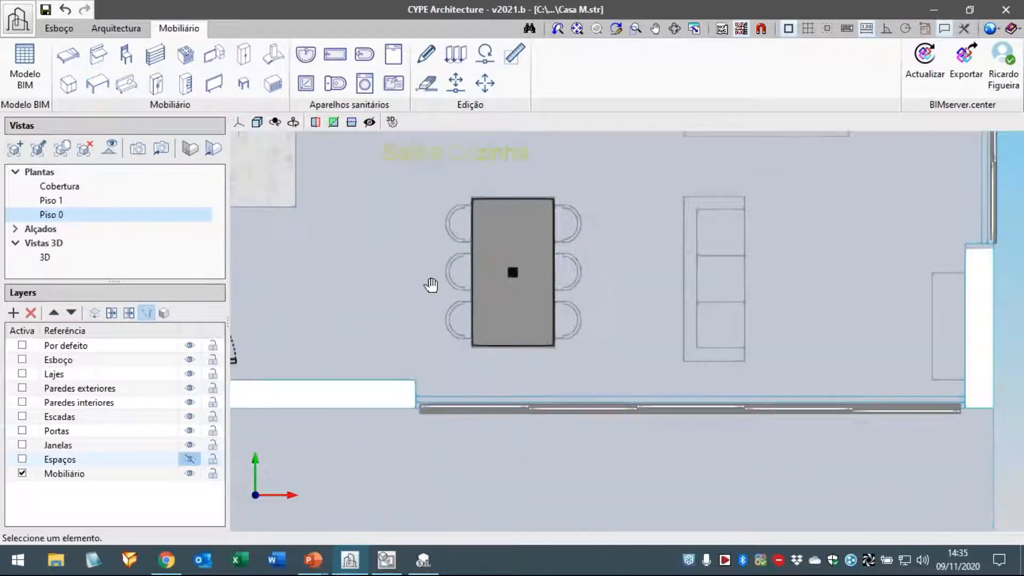
pyautogui.moveTo(511, 303); pyautogui.dragTo(493, 338, button='middle')
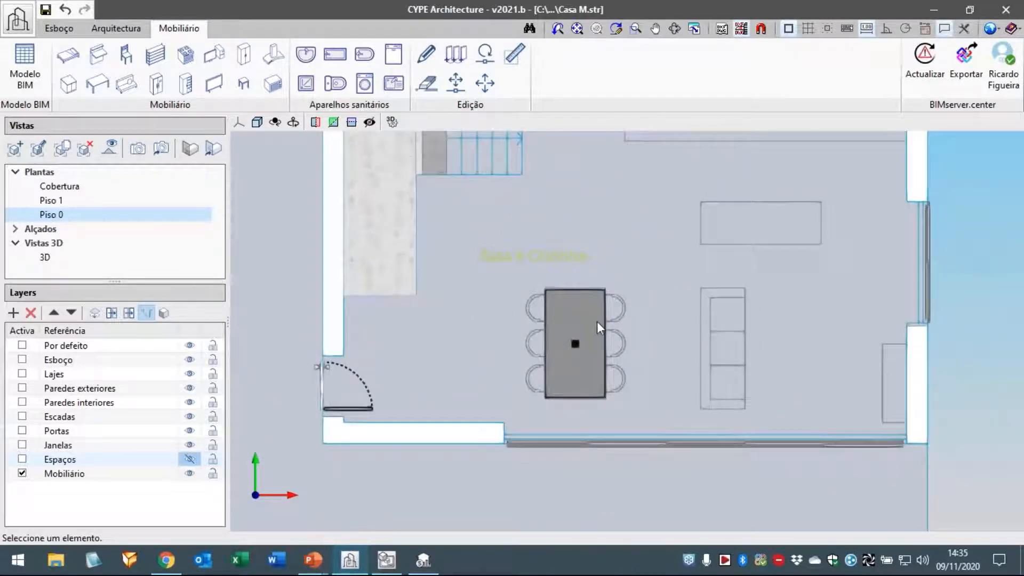
pyautogui.scroll(3, 564, 343)
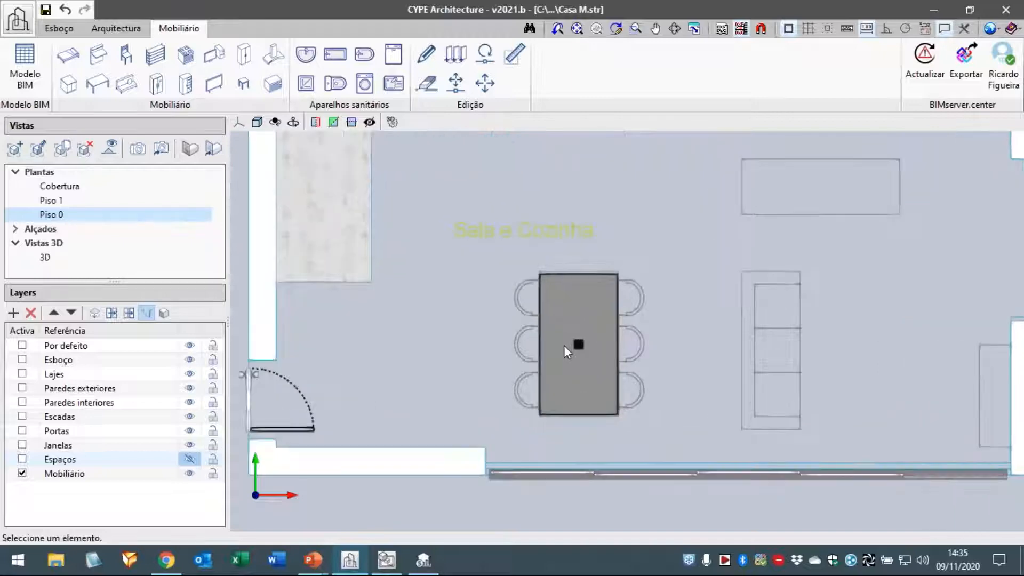
pyautogui.moveTo(536, 330); pyautogui.dragTo(524, 330, button='middle')
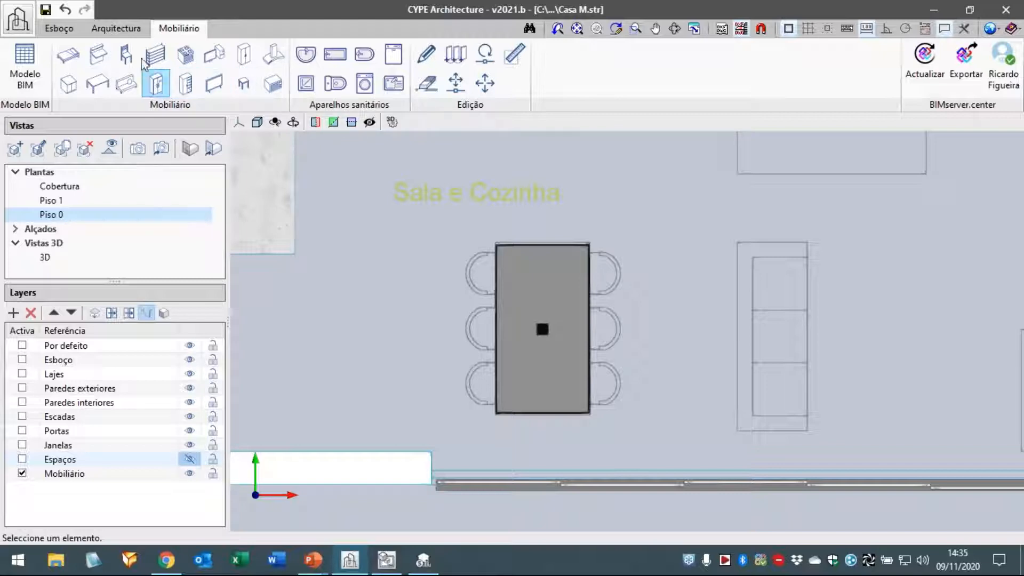
pyautogui.click(126, 53)
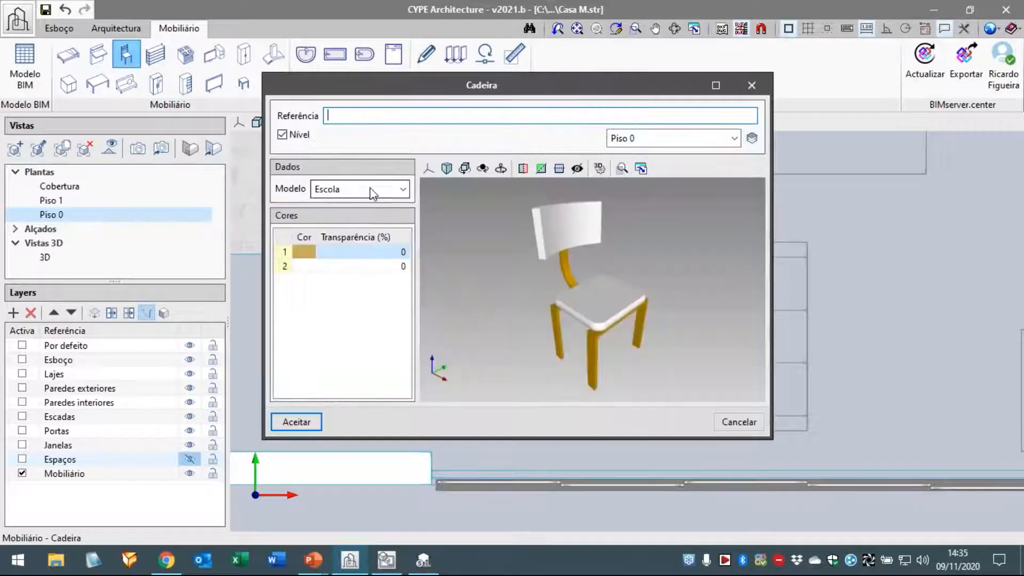
pyautogui.click(372, 193)
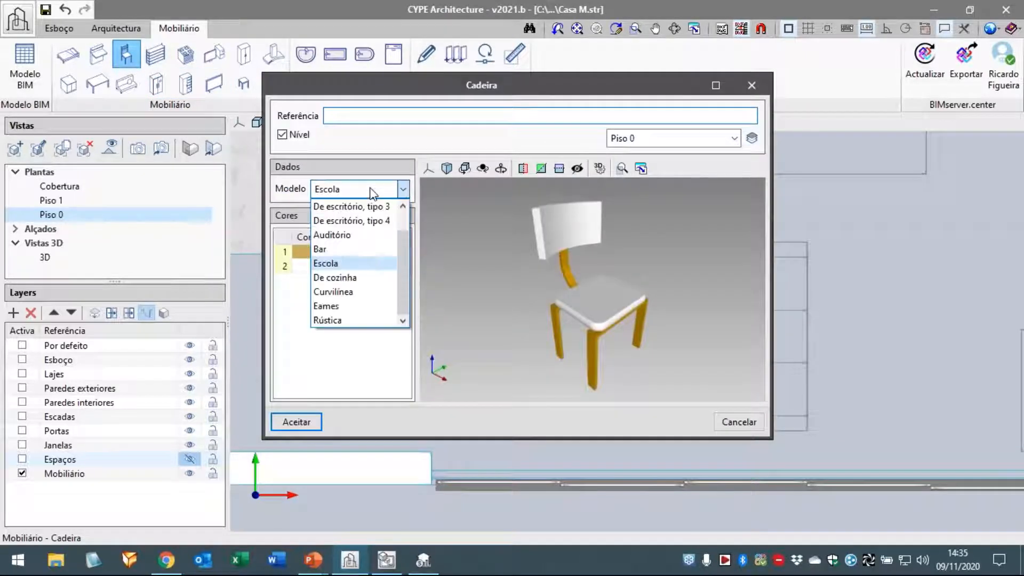
pyautogui.click(347, 307)
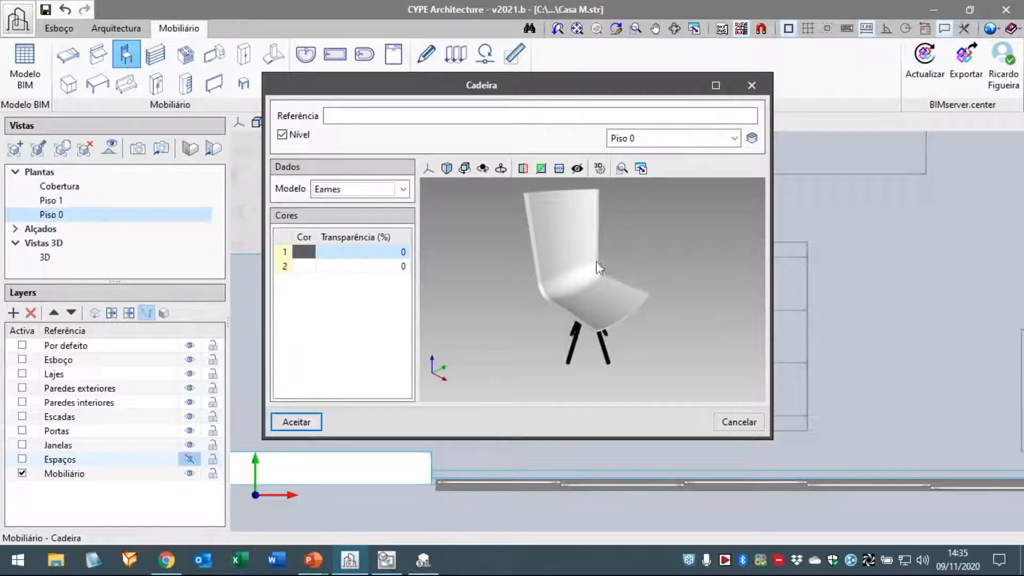
pyautogui.click(313, 424)
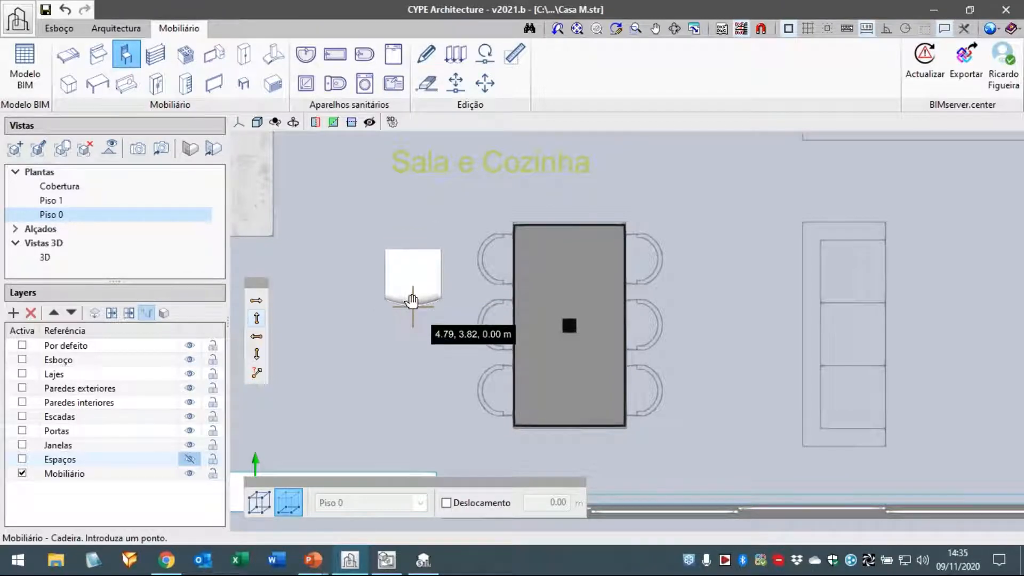
# Activate the drawing template snaps with Perpendicular switched off, keeping Extremo and Ponto médio on, and accept the settings.
pyautogui.scroll(-1, 412, 293)
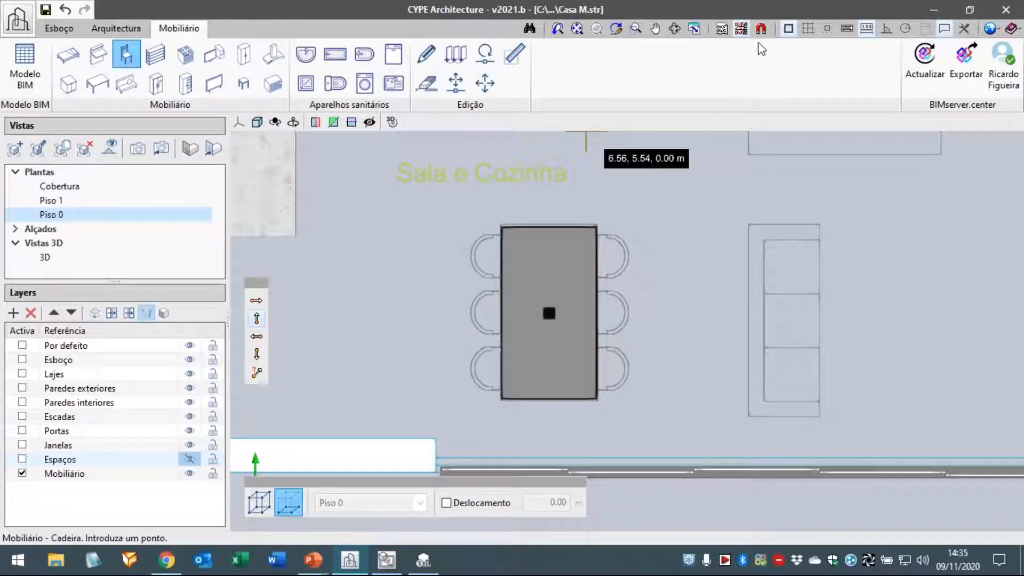
pyautogui.click(760, 29)
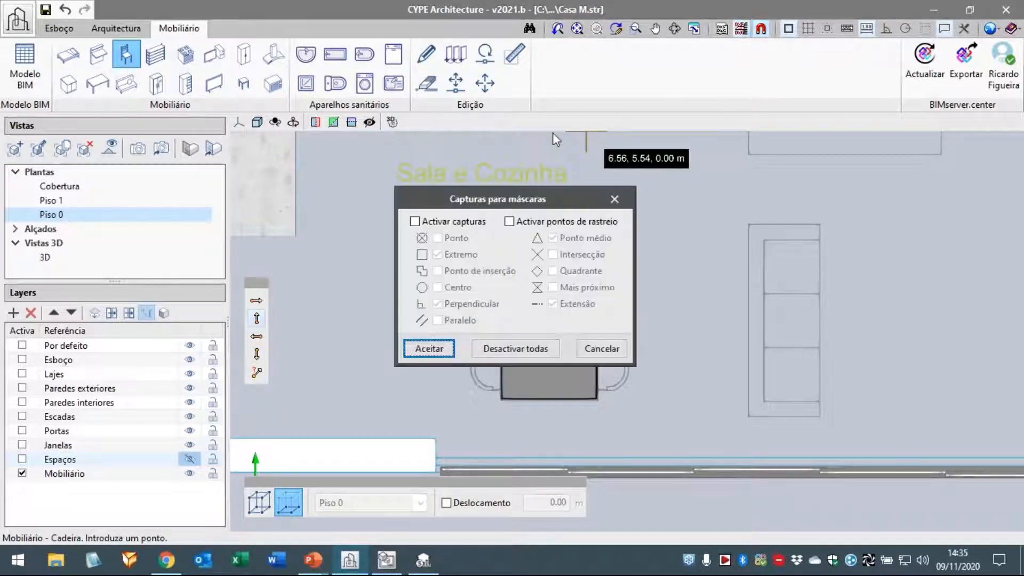
pyautogui.moveTo(514, 195); pyautogui.dragTo(514, 194)
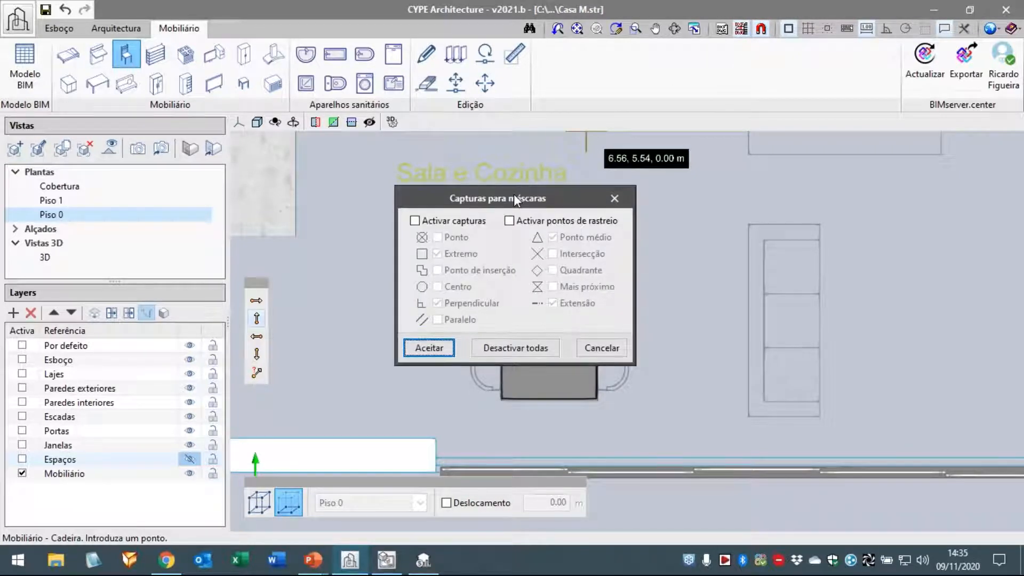
pyautogui.click(452, 222)
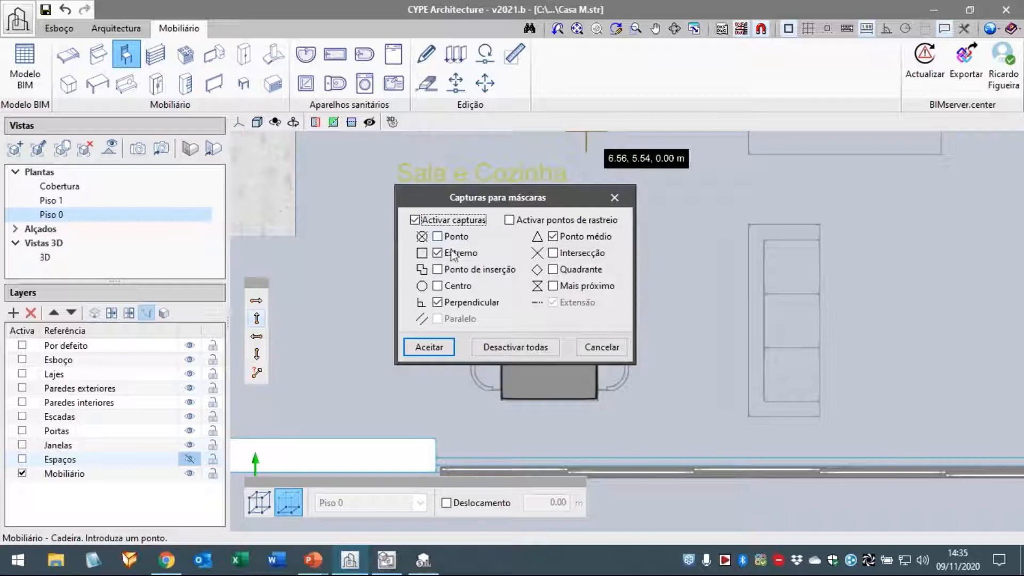
pyautogui.click(454, 304)
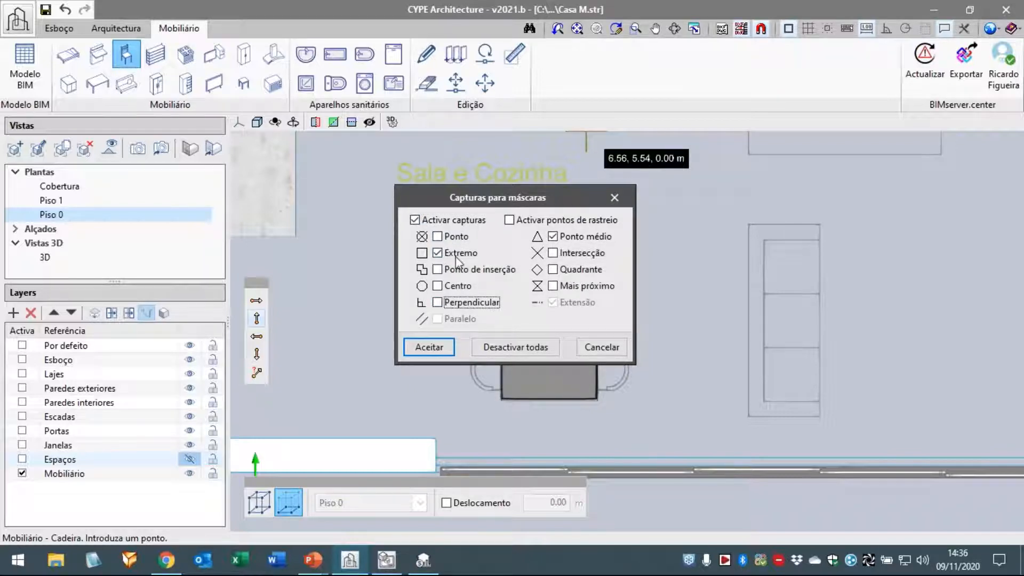
pyautogui.click(420, 345)
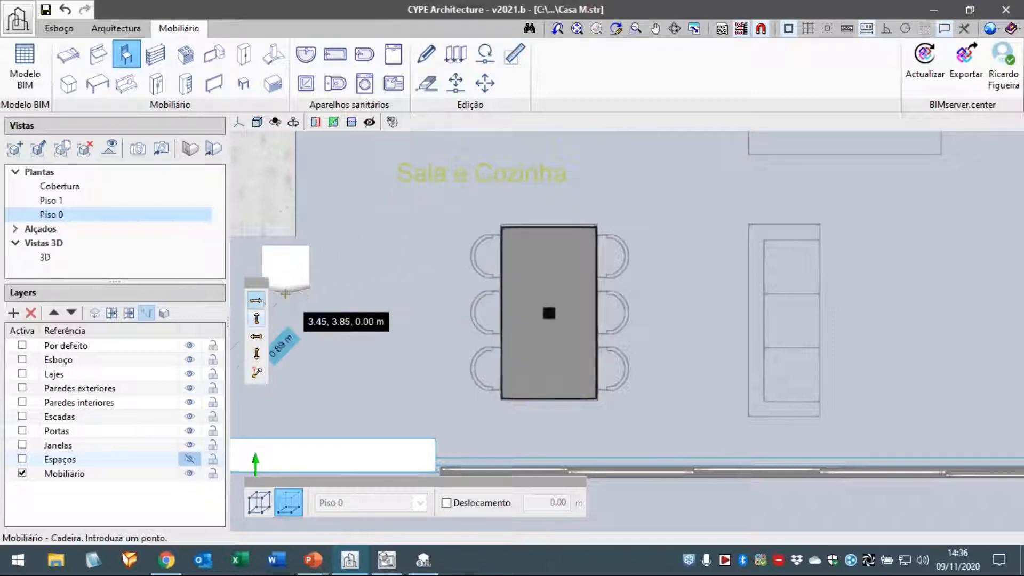
# Orient the chair to face right and place three of them over the chair outlines on the dining table's left side.
pyautogui.scroll(2, 474, 244)
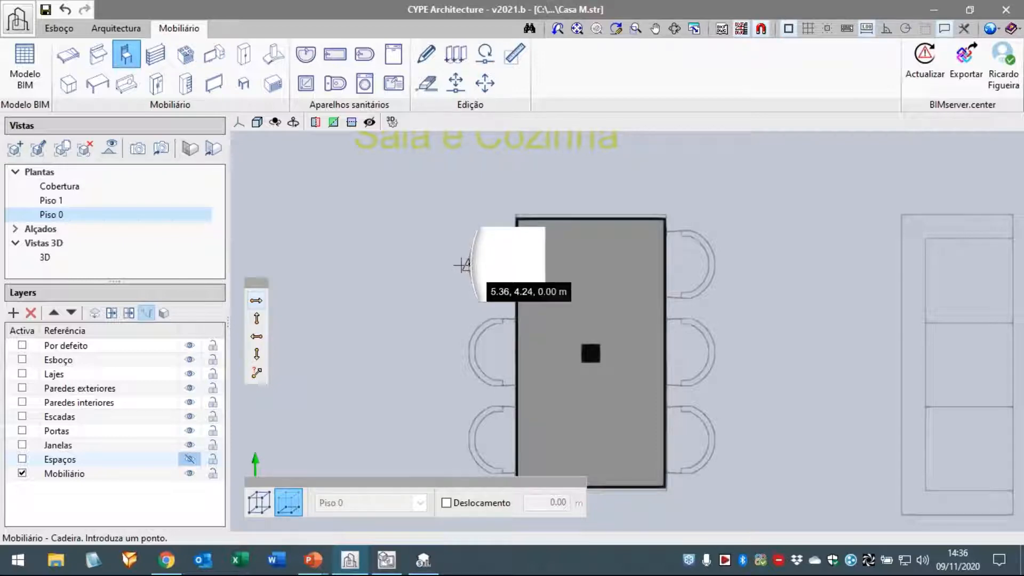
pyautogui.click(462, 265)
pyautogui.moveTo(534, 371); pyautogui.dragTo(494, 283, button='middle')
pyautogui.click(433, 287)
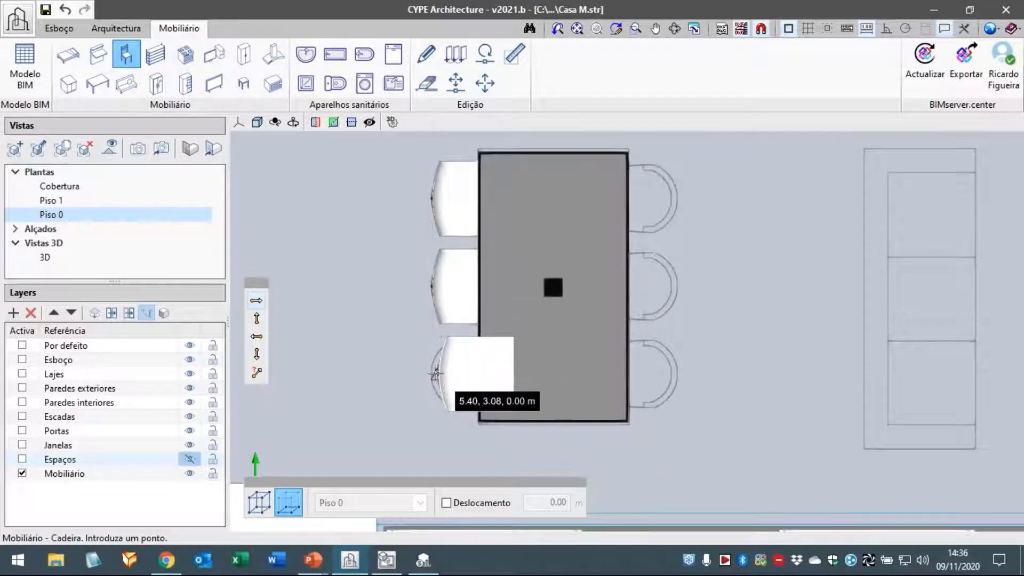
pyautogui.click(429, 376)
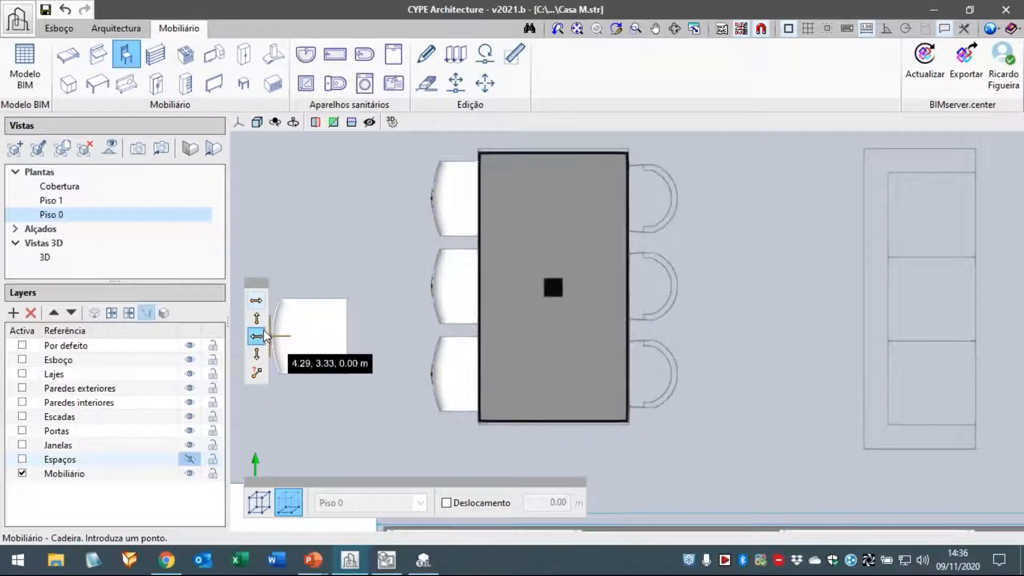
# Orient the chair to face left, place three over the outlines on the table's right side, and end chair placement.
pyautogui.click(256, 336)
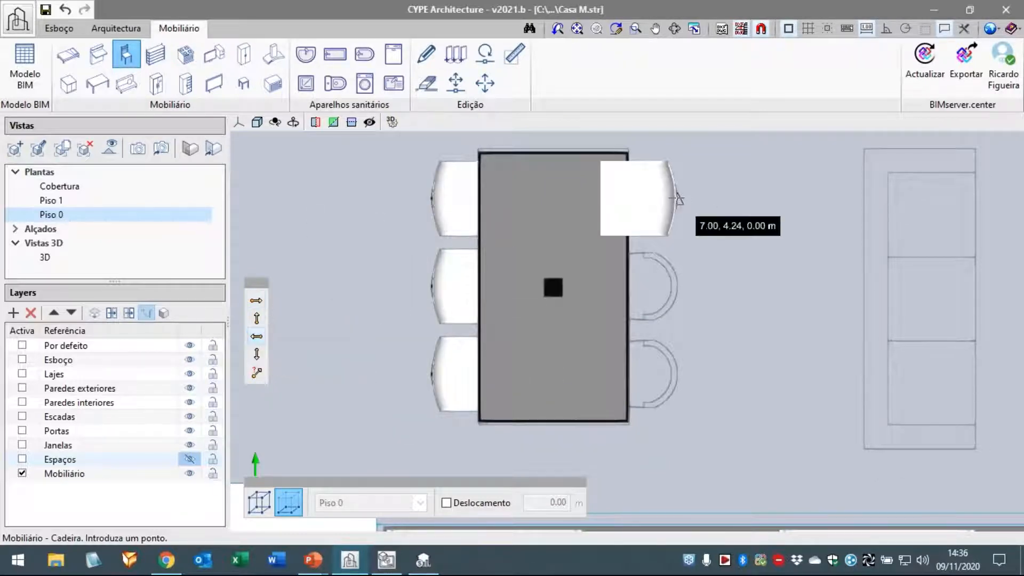
pyautogui.click(678, 198)
pyautogui.click(677, 287)
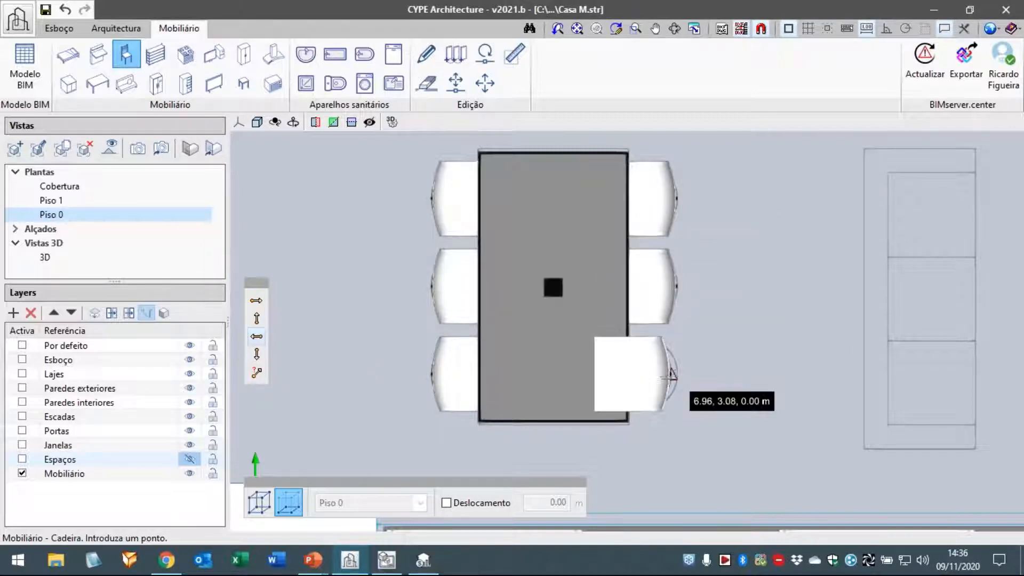
pyautogui.click(678, 373)
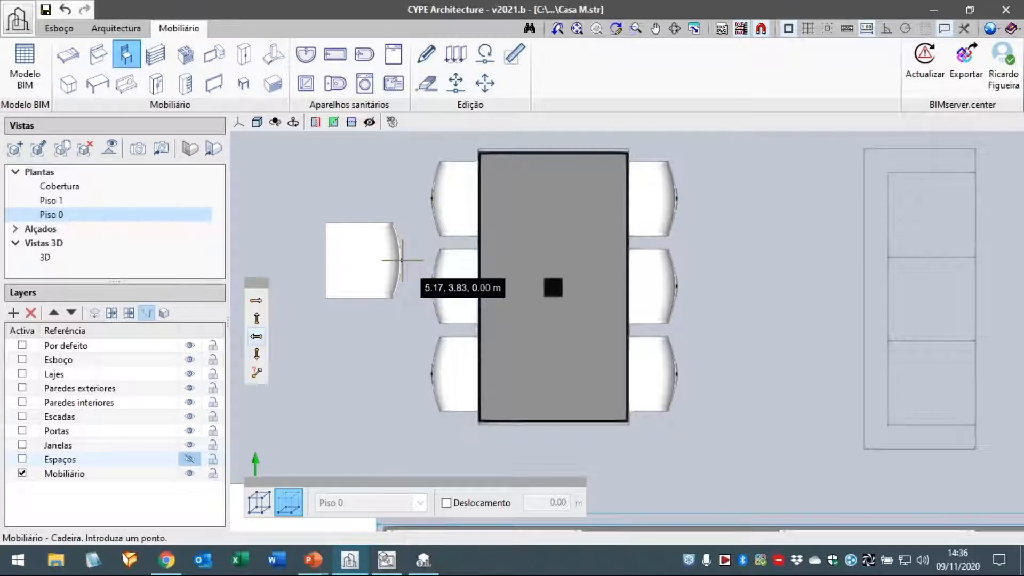
pyautogui.press('Escape')
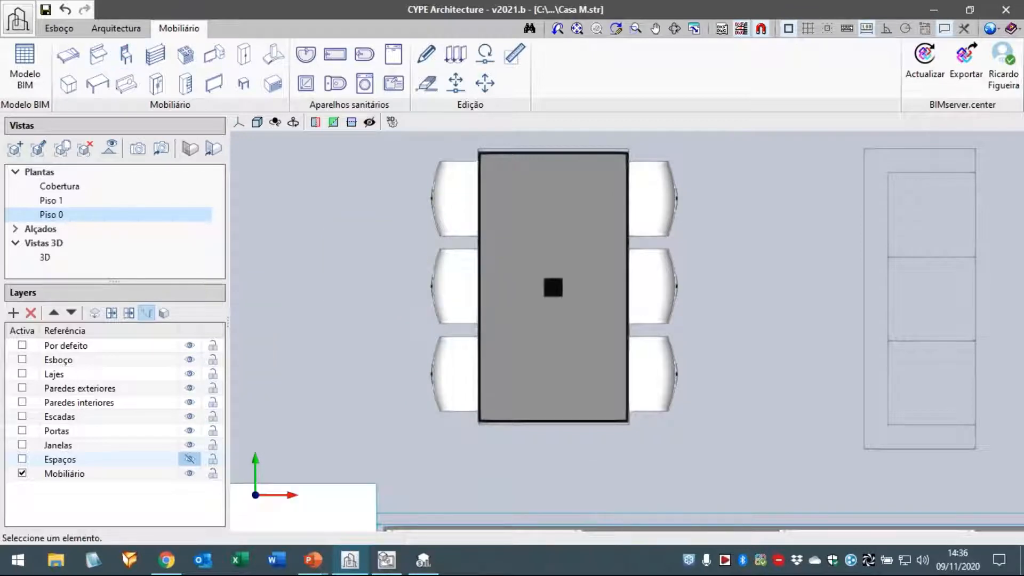
# Start a new sofa on level Piso 0 with model Tipo 1 (Barcelona) and type De 3 lugares, and accept the settings.
pyautogui.scroll(-5, 402, 277)
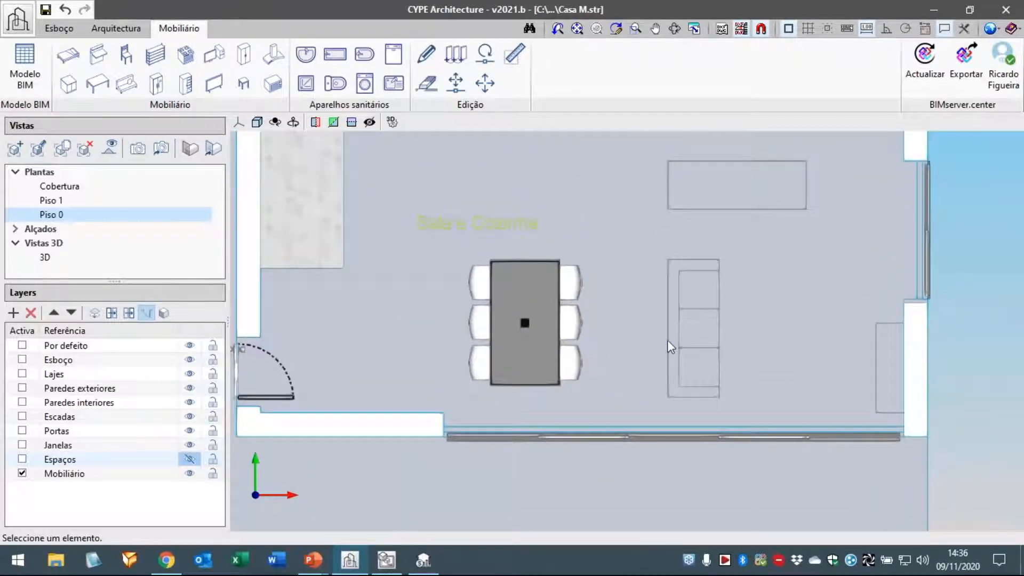
pyautogui.moveTo(671, 347); pyautogui.dragTo(665, 370, button='middle')
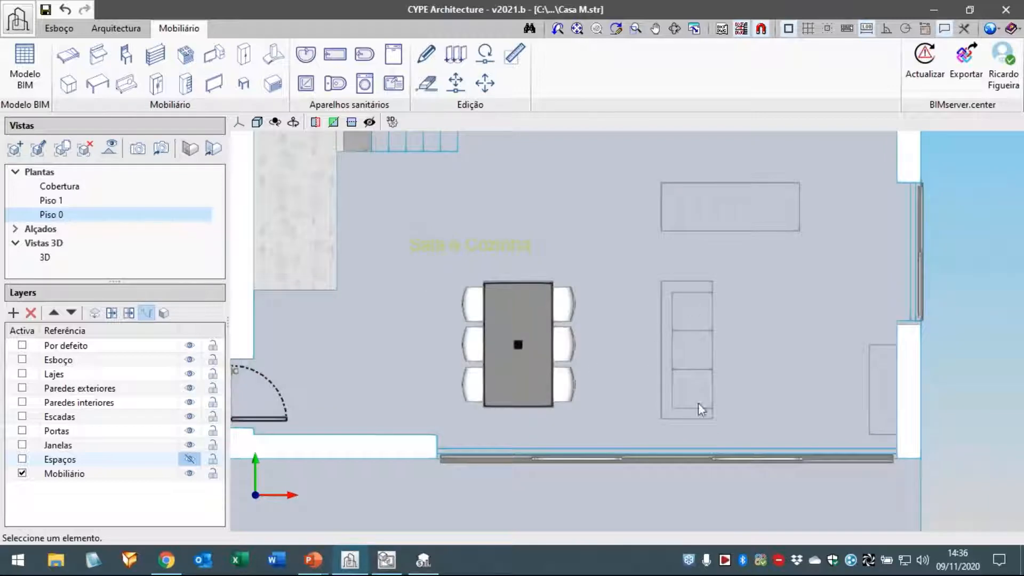
pyautogui.click(132, 86)
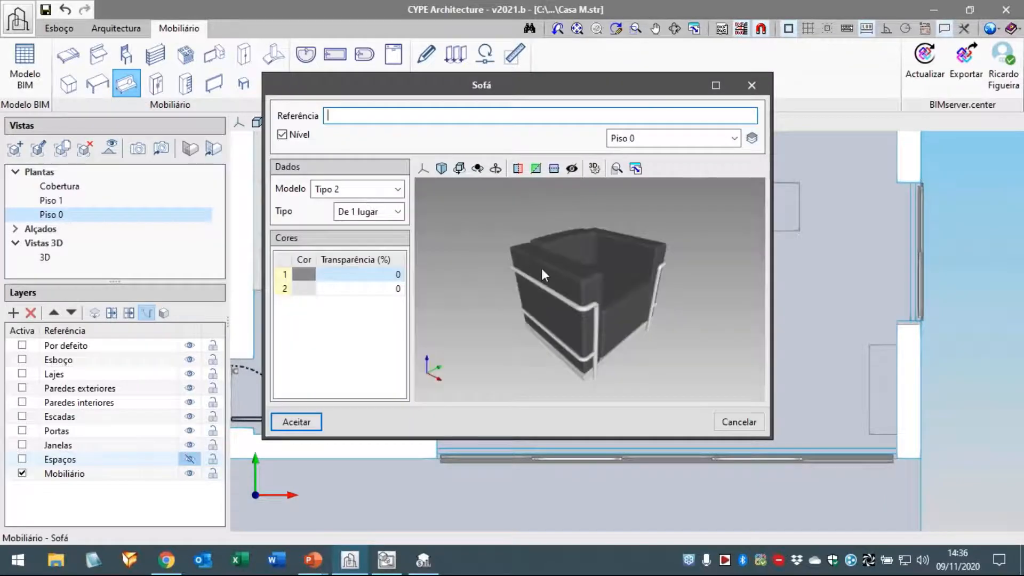
pyautogui.click(374, 190)
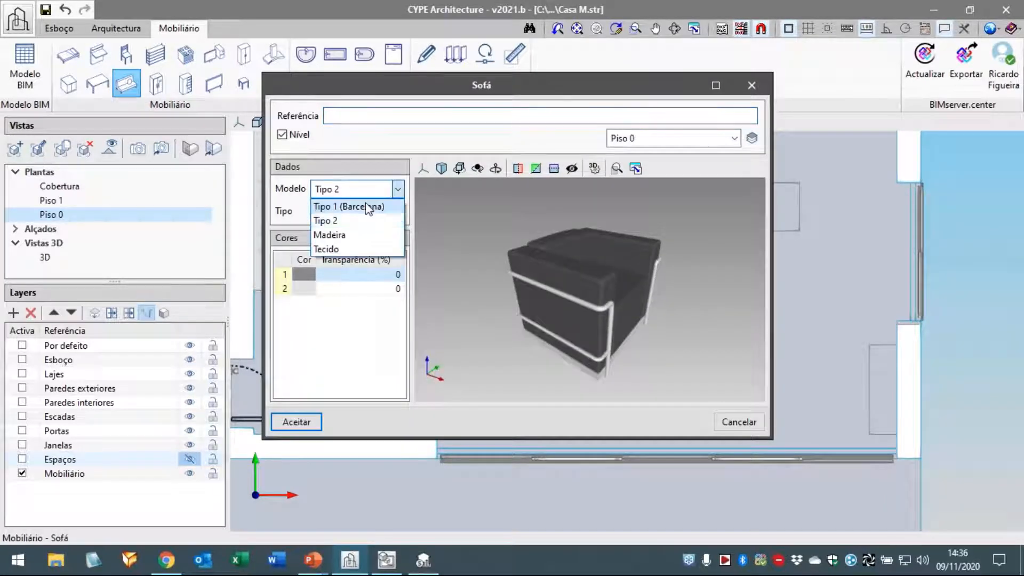
pyautogui.click(369, 205)
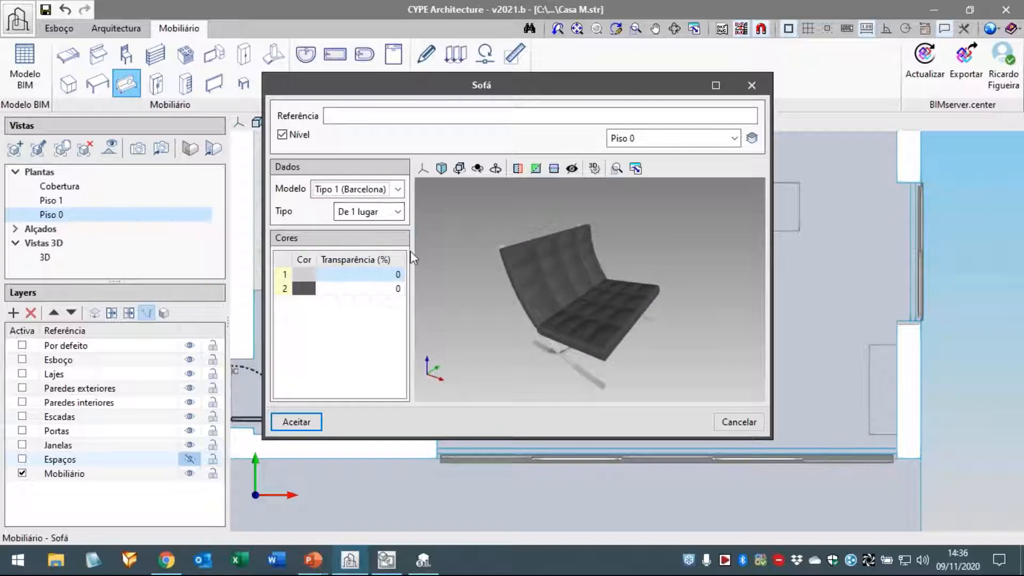
pyautogui.click(380, 213)
pyautogui.click(367, 255)
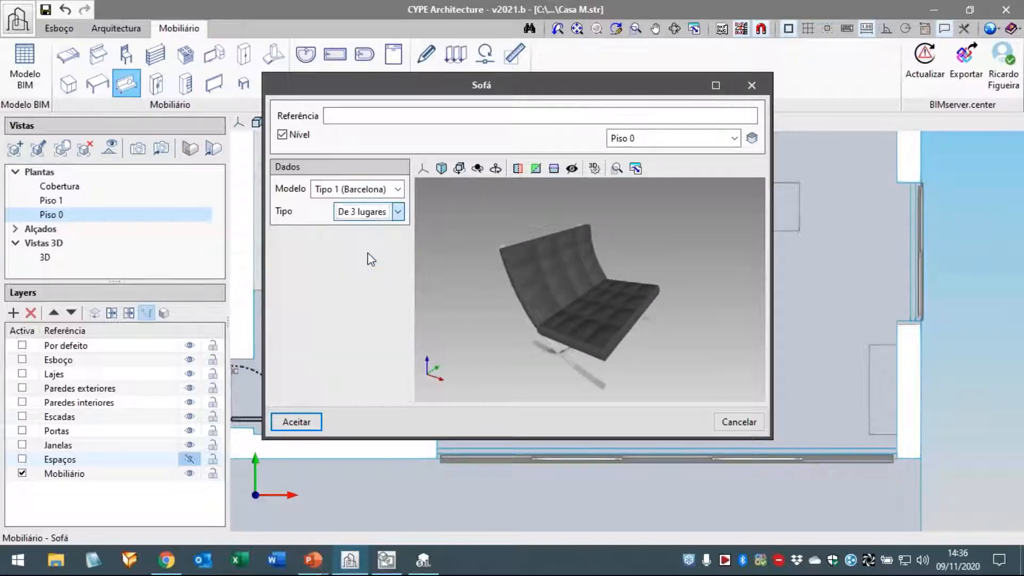
pyautogui.moveTo(503, 323); pyautogui.dragTo(563, 310)
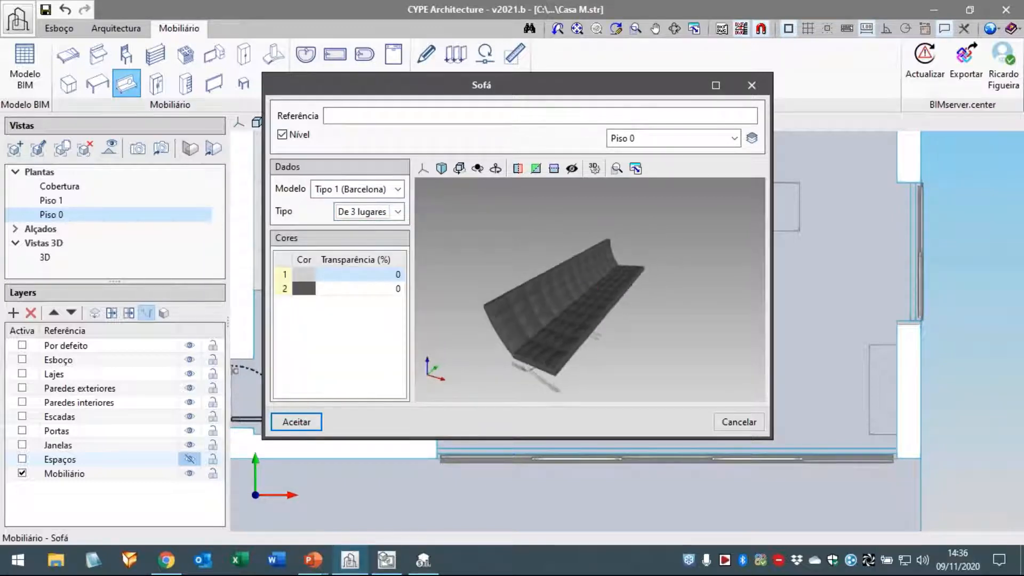
pyautogui.click(286, 420)
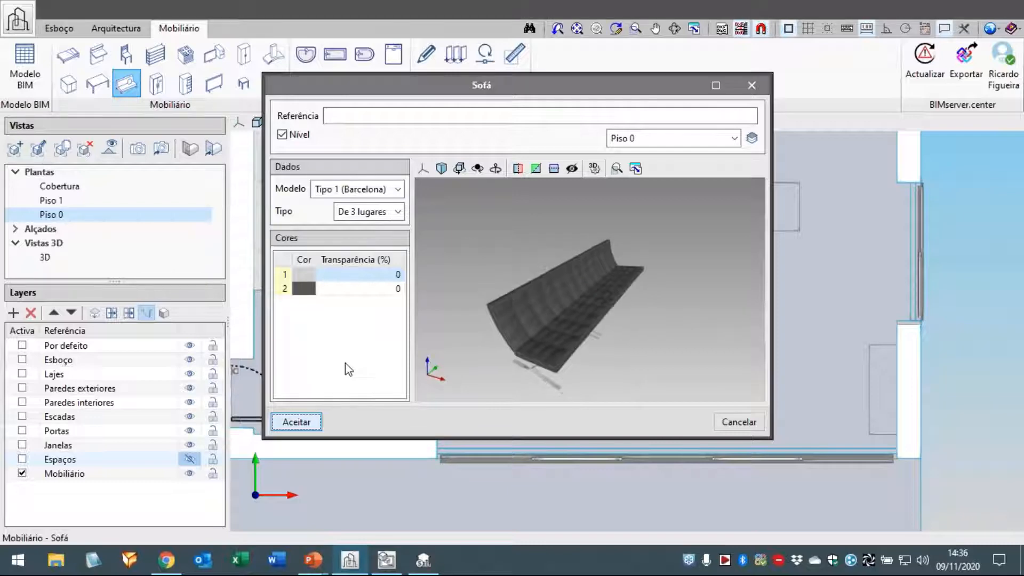
# Orient the sofa to face right and compare its size with the sofa outline in Sala e Cozinha.
pyautogui.scroll(2, 582, 331)
pyautogui.moveTo(633, 327); pyautogui.dragTo(562, 250, button='middle')
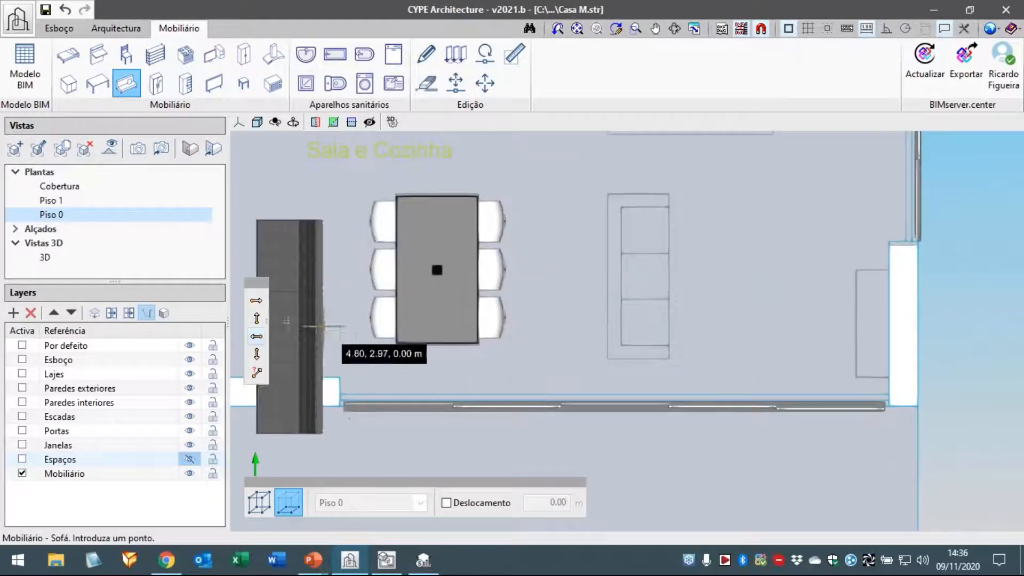
pyautogui.click(256, 301)
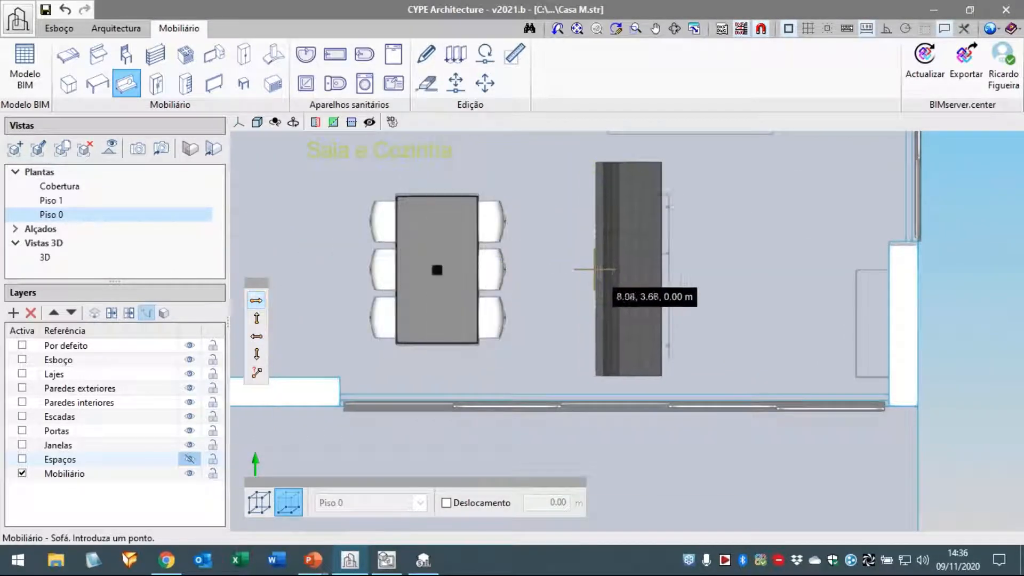
# Change the sofa's type to De 2 lugares and place it over the sofa outline at about 8.24, 3.58 m.
pyautogui.click(128, 88)
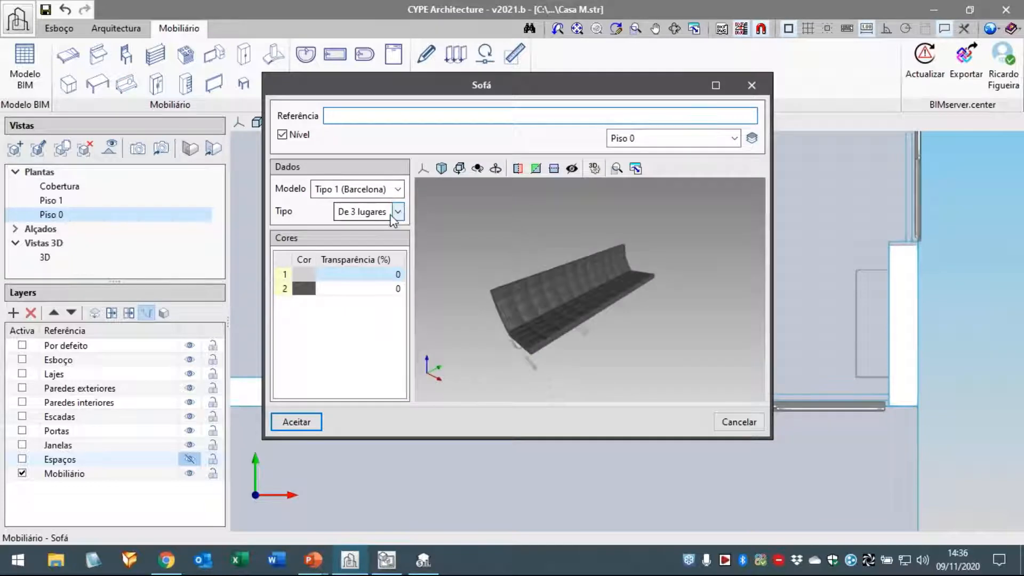
pyautogui.click(398, 212)
pyautogui.click(392, 240)
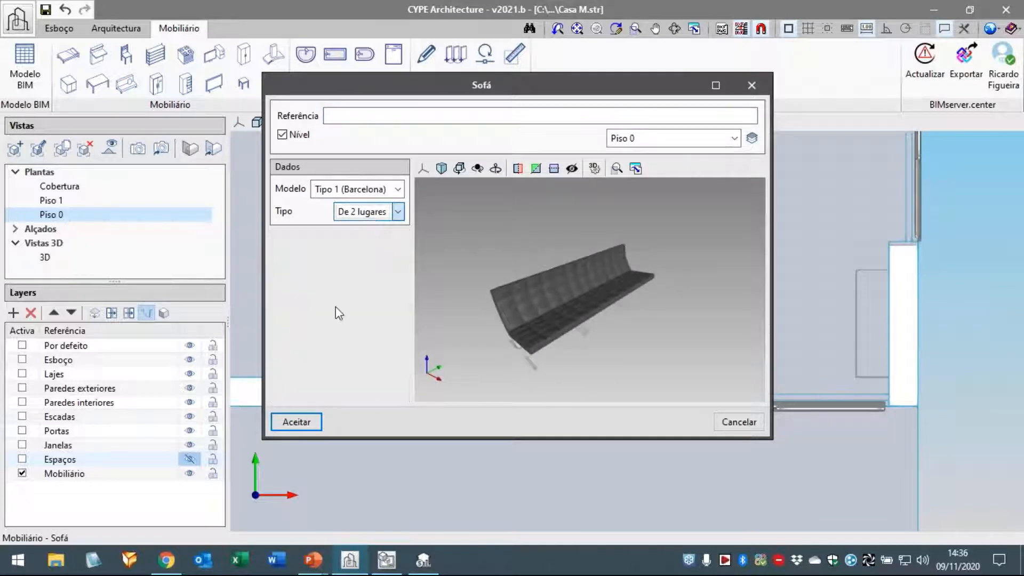
pyautogui.click(297, 421)
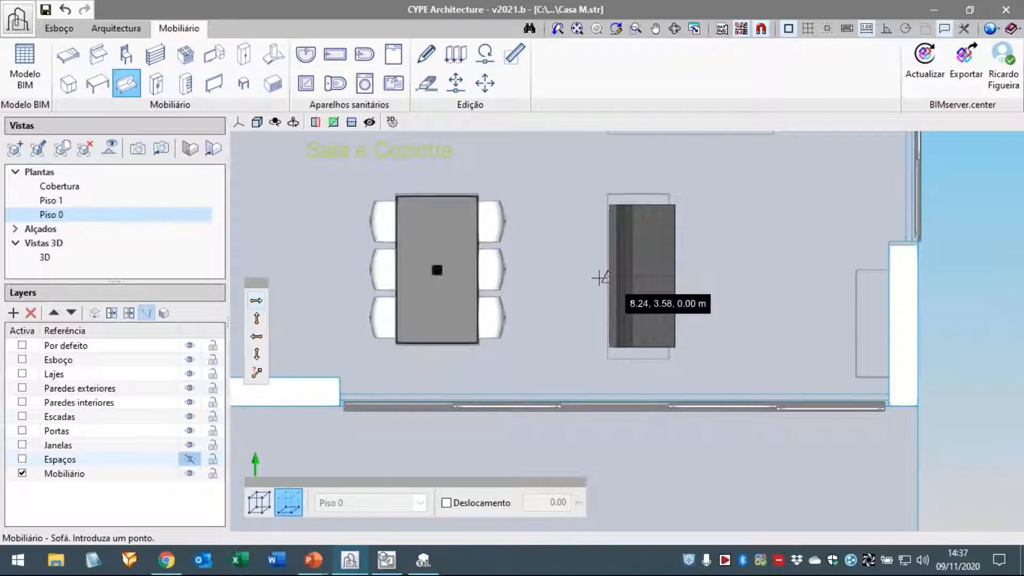
pyautogui.click(600, 277)
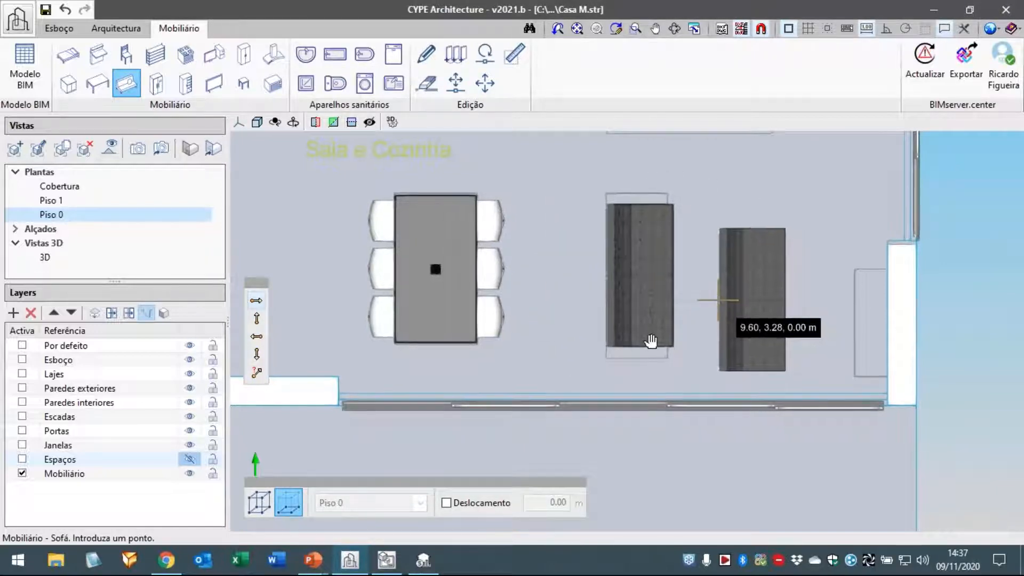
# End sofa placement and set out a Bancada along the right wall outline, from 11.65, 3.65 m to 11.65, 2.35 m.
pyautogui.moveTo(650, 340); pyautogui.dragTo(578, 387, button='middle')
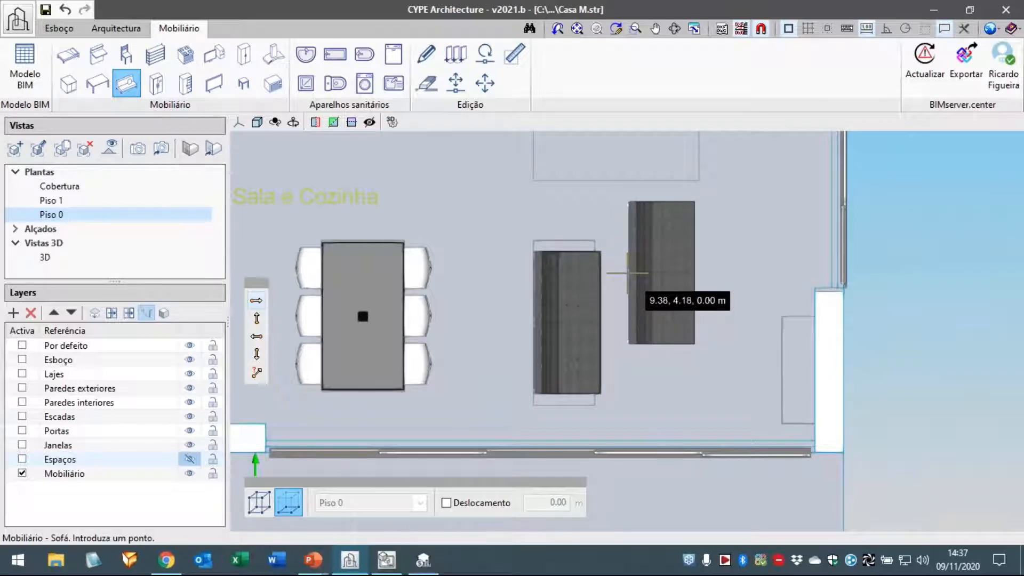
pyautogui.press('Escape')
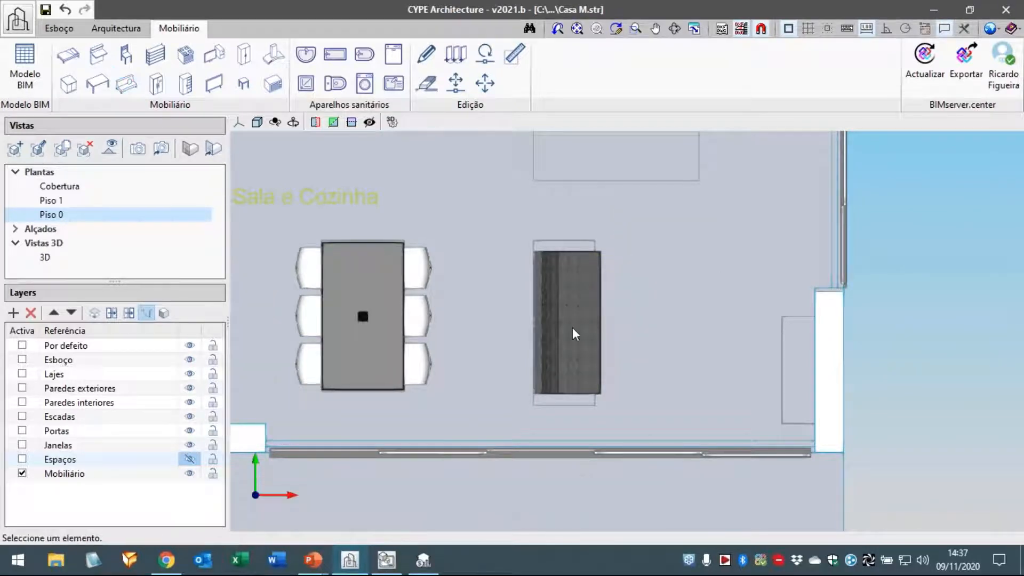
pyautogui.moveTo(638, 330); pyautogui.dragTo(596, 331, button='middle')
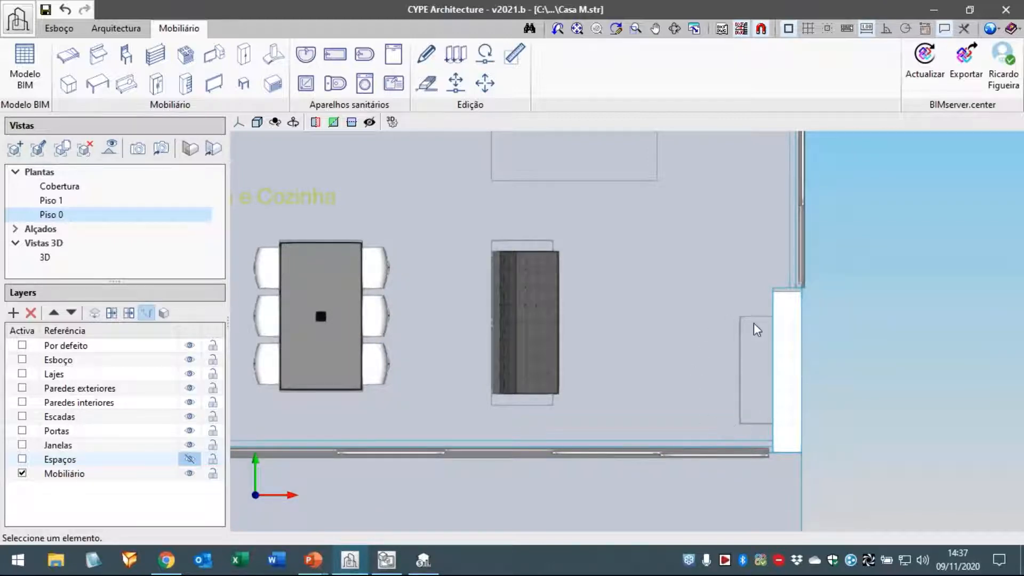
pyautogui.moveTo(752, 332); pyautogui.dragTo(753, 318, button='middle')
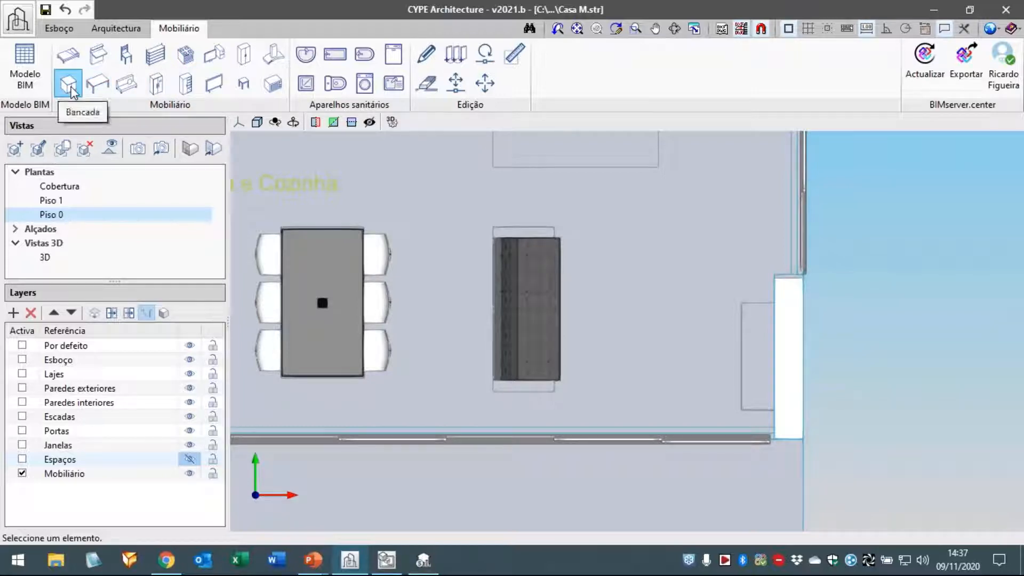
pyautogui.click(71, 92)
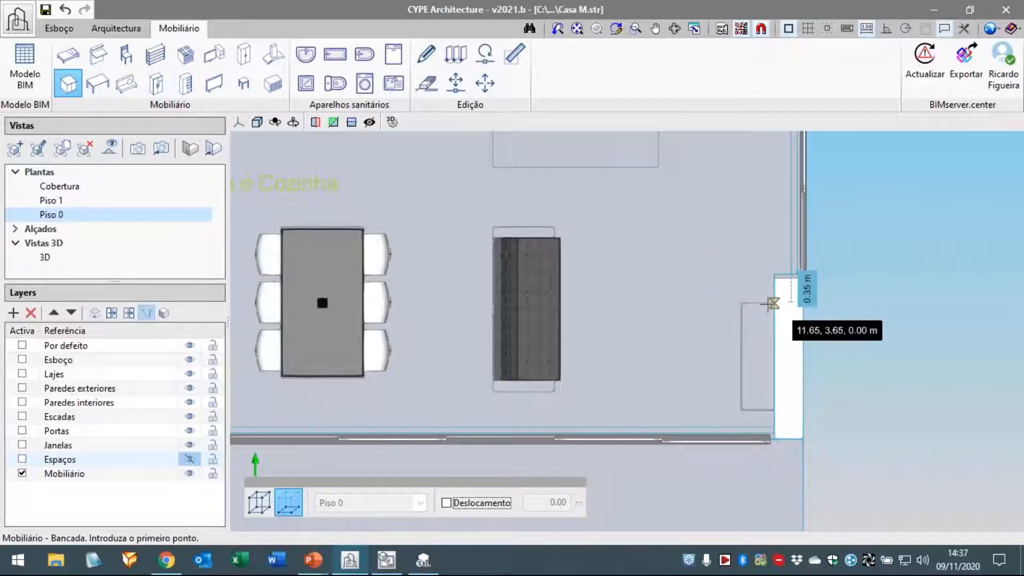
pyautogui.click(771, 304)
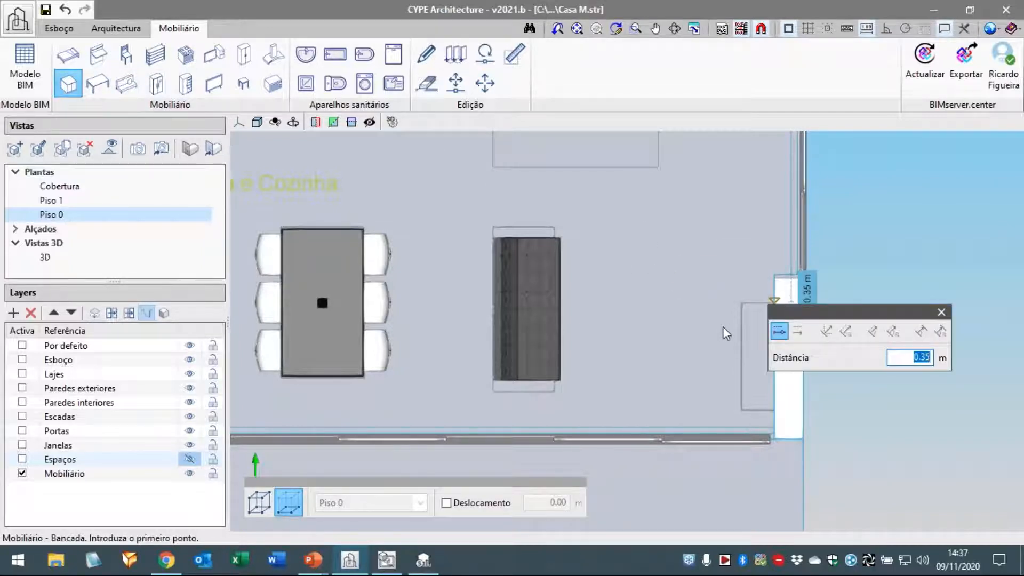
pyautogui.press('Return')
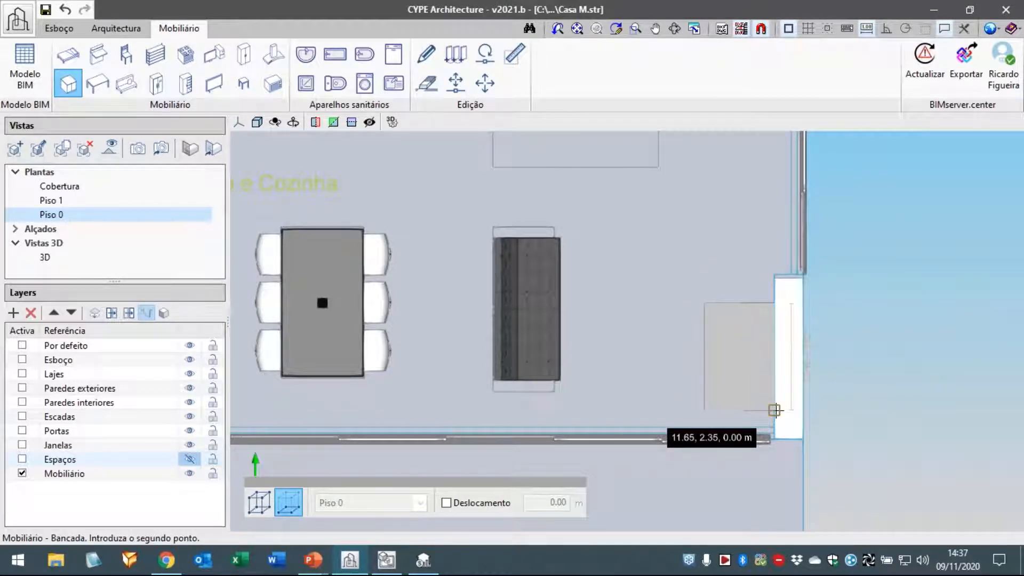
pyautogui.click(775, 410)
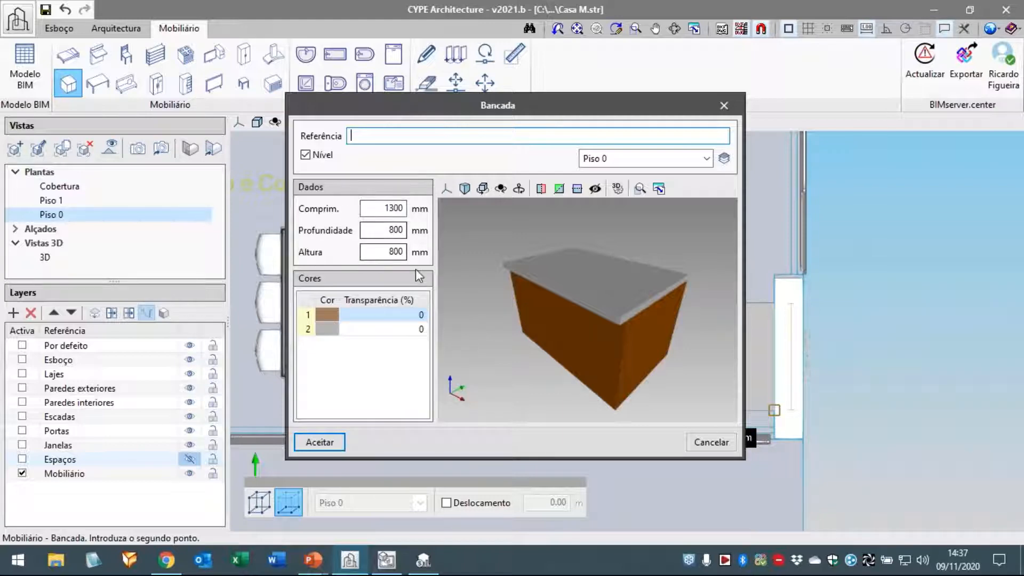
# Set the Bancada's depth to 400 mm and its height to 400 mm, and orbit its preview to check the proportions.
pyautogui.doubleClick(387, 233)
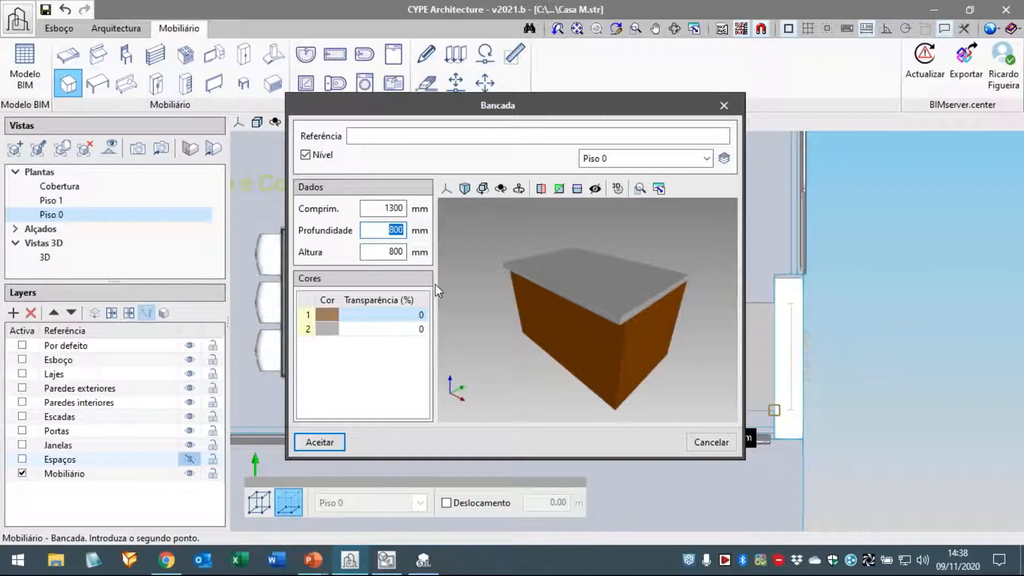
pyautogui.write('4')
pyautogui.doubleClick(382, 252)
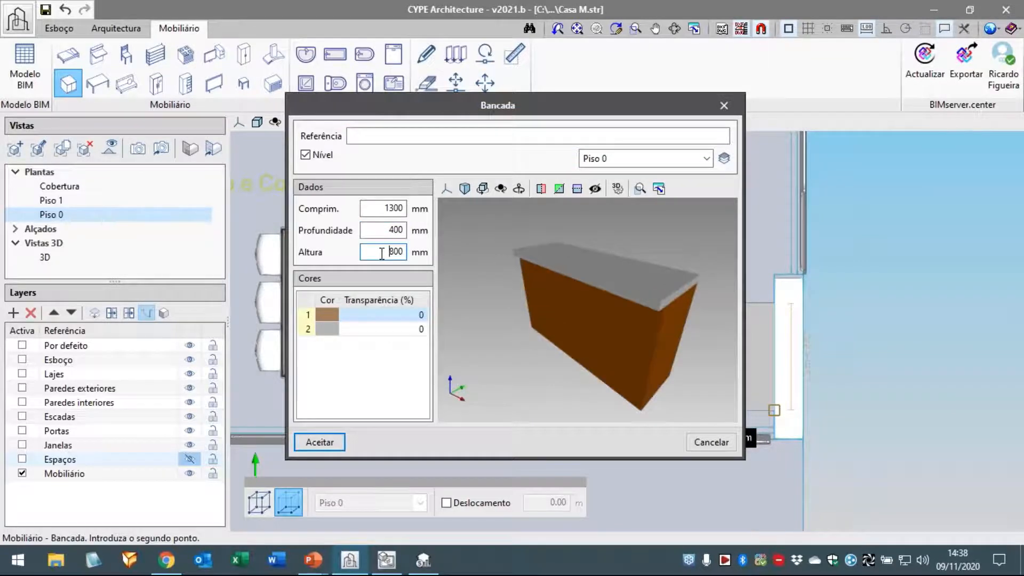
pyautogui.write('4')
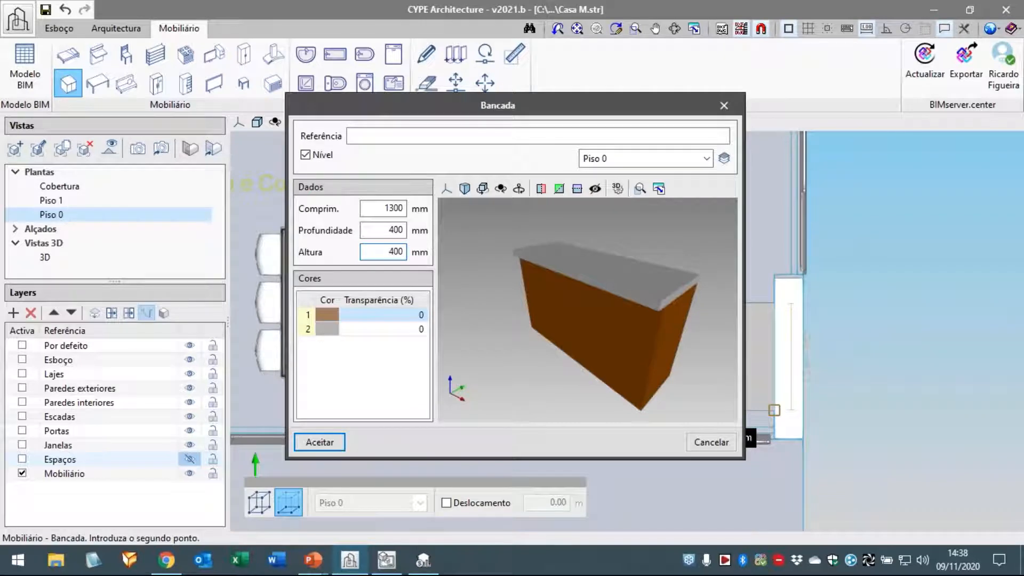
pyautogui.click(370, 237)
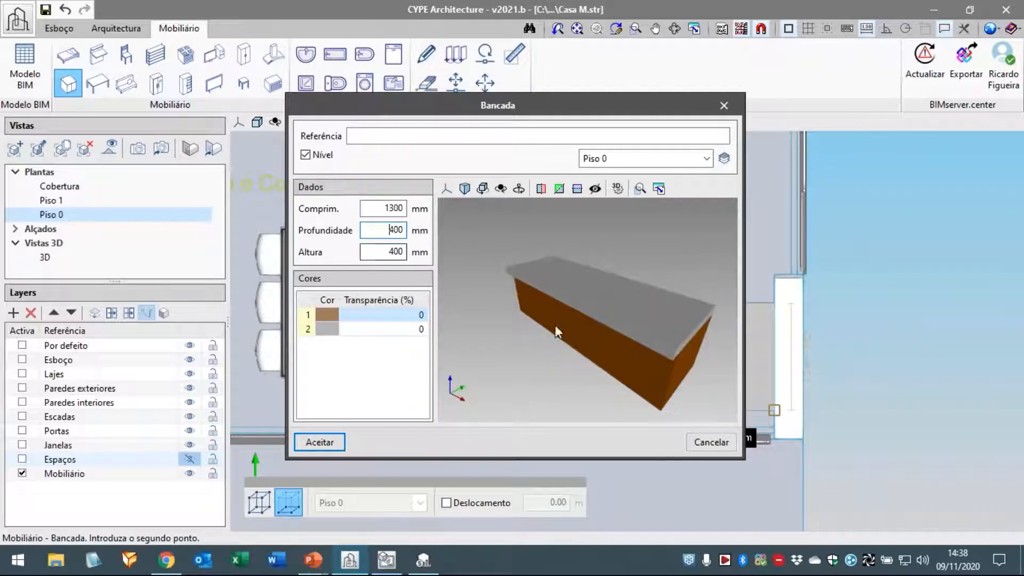
pyautogui.moveTo(576, 330); pyautogui.dragTo(665, 351)
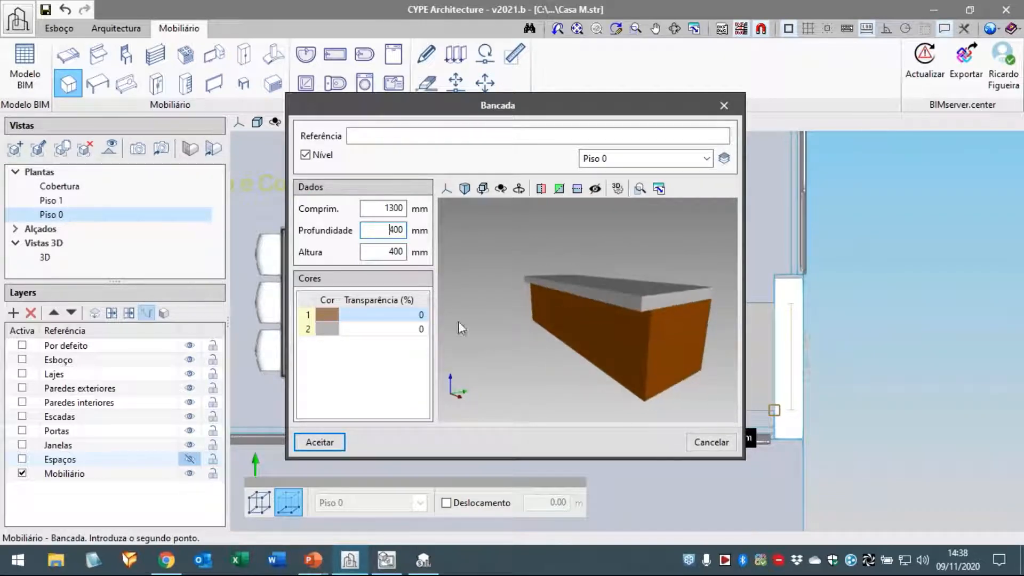
# Change the Bancada's first colour from the palette to dark grey and accept its settings.
pyautogui.click(327, 315)
pyautogui.click(358, 172)
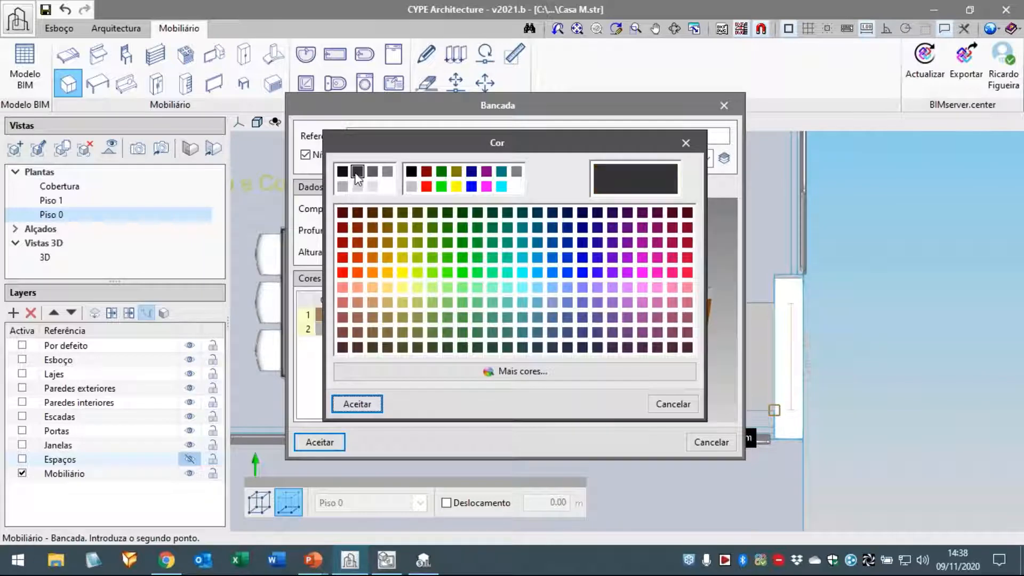
pyautogui.click(356, 404)
pyautogui.moveTo(625, 343); pyautogui.dragTo(574, 350)
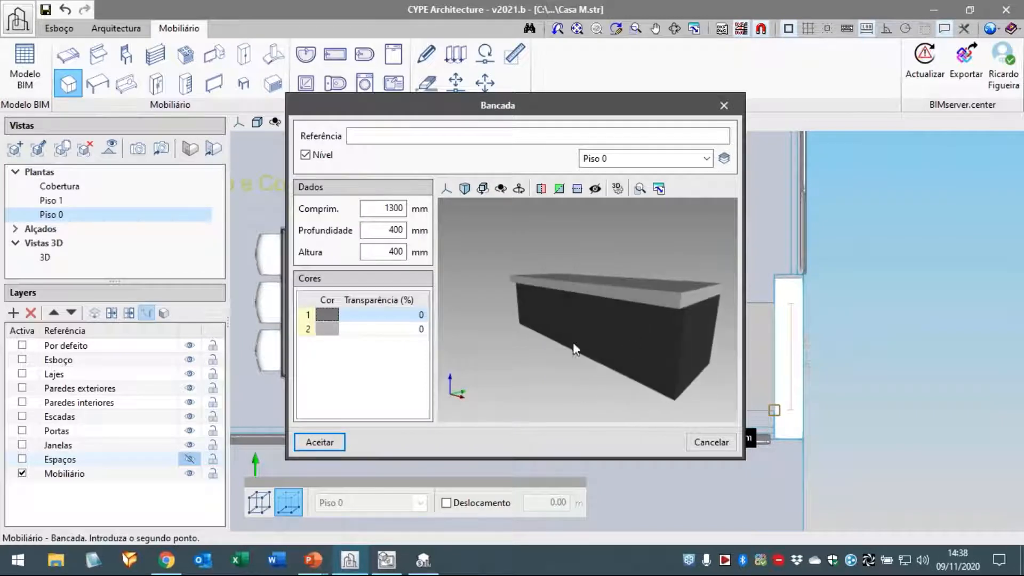
pyautogui.click(319, 443)
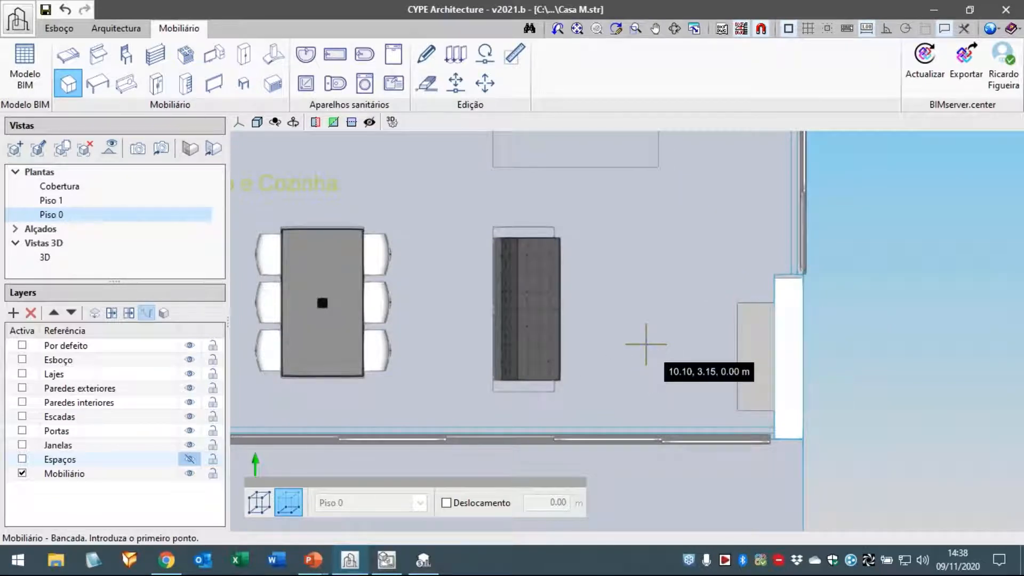
pyautogui.moveTo(647, 344); pyautogui.dragTo(644, 326, button='middle')
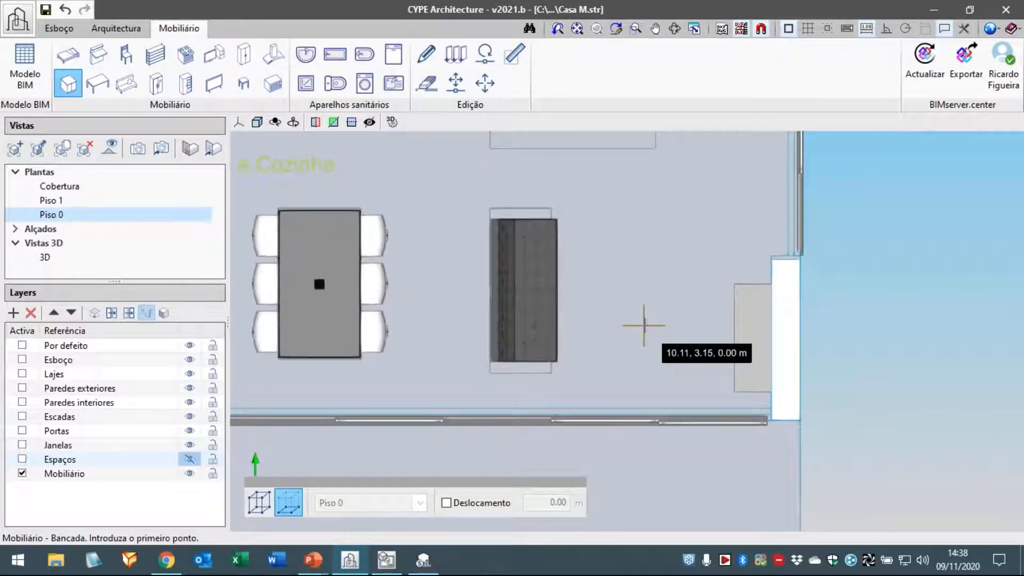
# Start a new television on level Piso 0 with type Com pé suporte and size 43', and accept the settings.
pyautogui.click(215, 84)
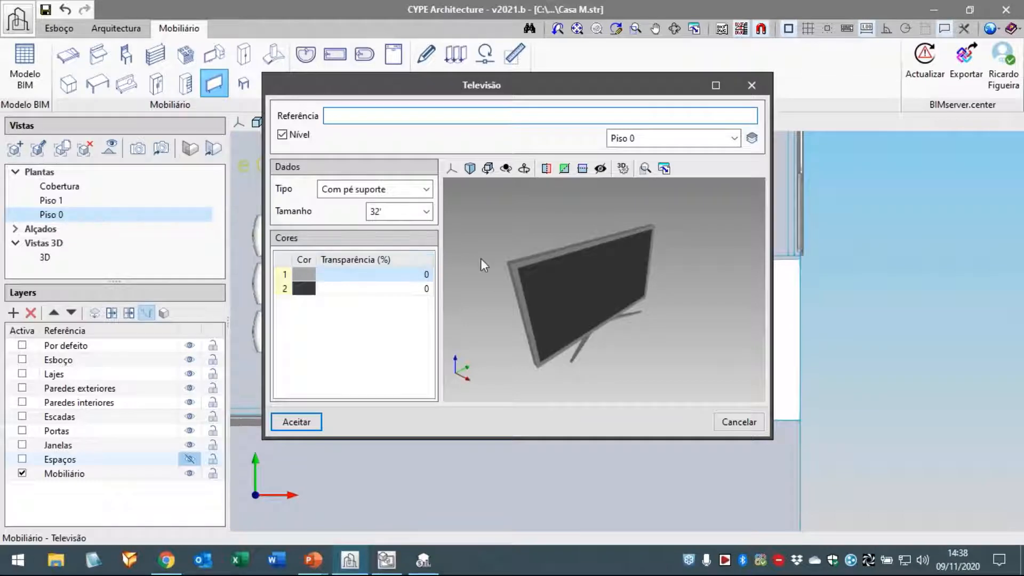
pyautogui.click(392, 189)
pyautogui.click(393, 190)
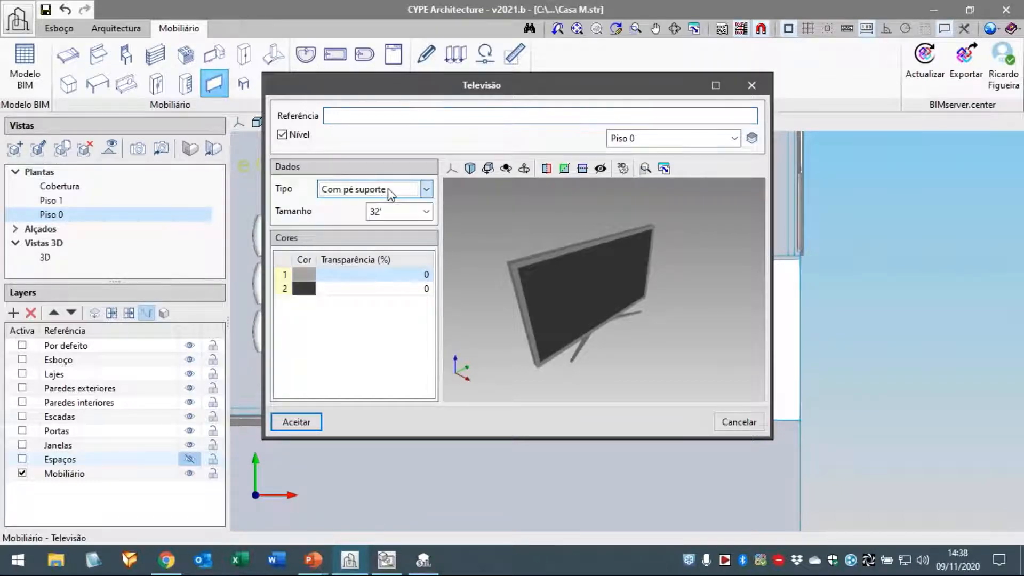
pyautogui.click(402, 206)
pyautogui.click(398, 240)
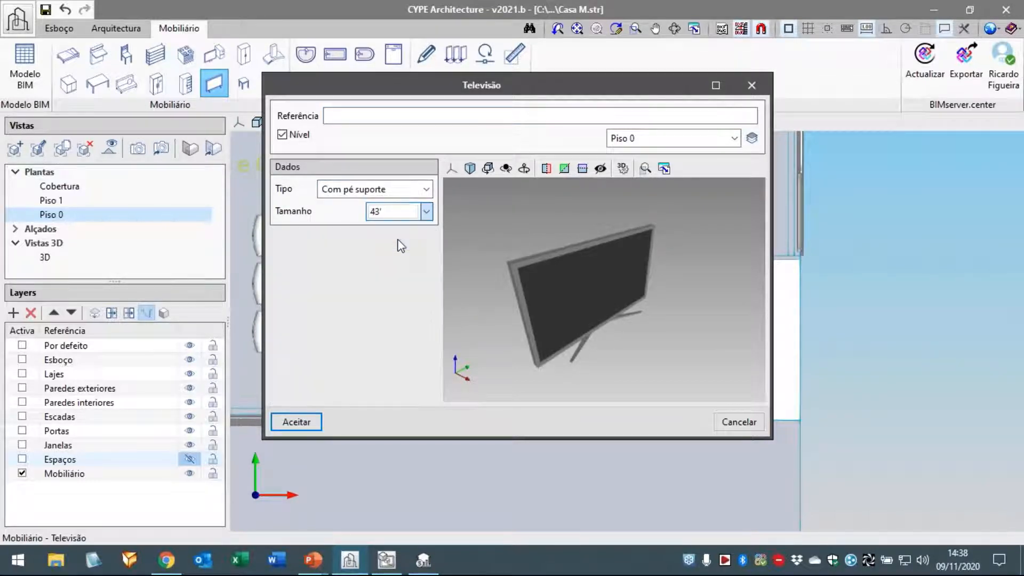
pyautogui.moveTo(602, 271); pyautogui.dragTo(549, 269, button='middle')
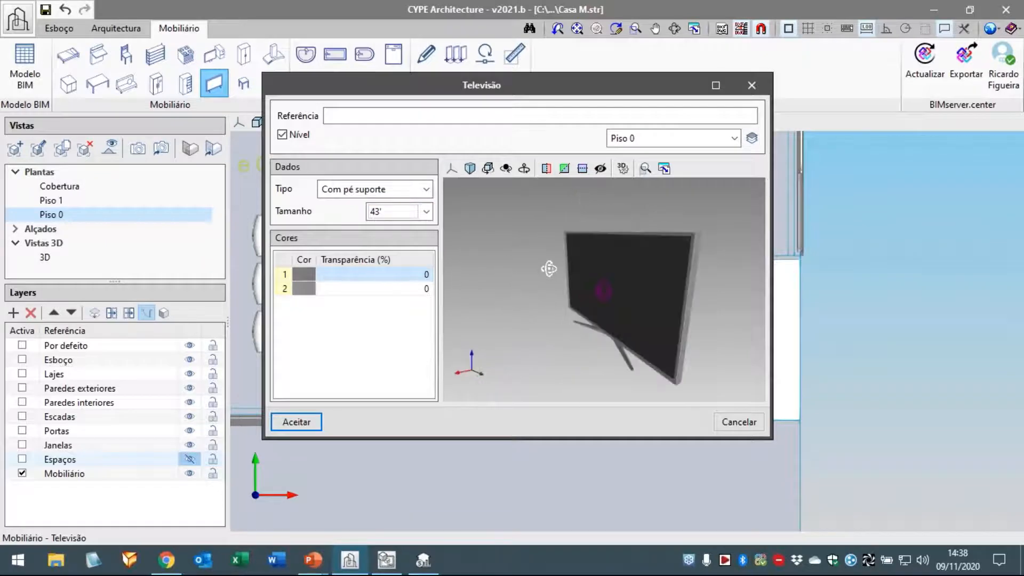
pyautogui.click(299, 422)
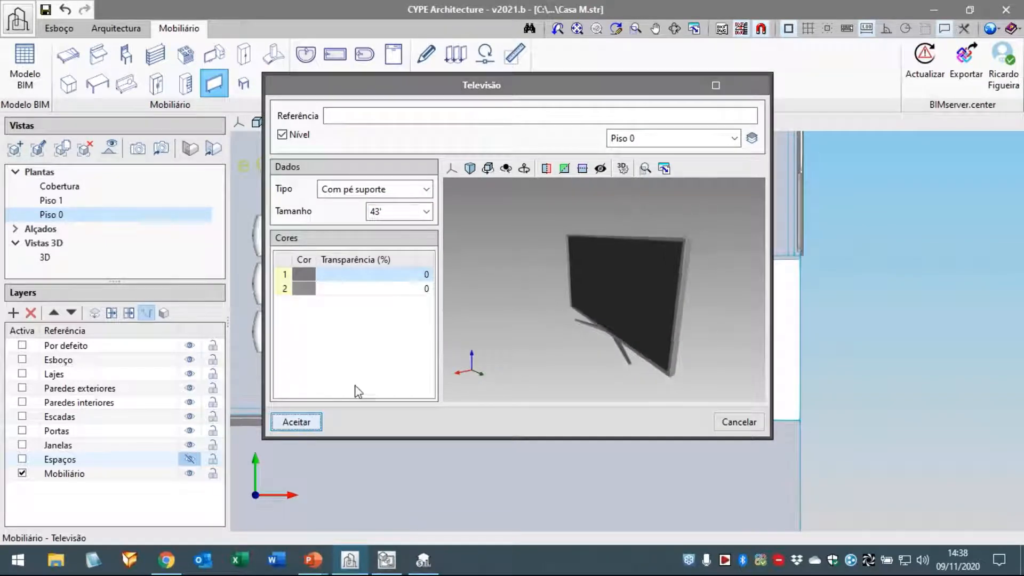
# Enable a vertical offset of 0.4 m, place the television on the Bancada at about 11.48, 2.98 m, and end placement.
pyautogui.scroll(2, 451, 300)
pyautogui.scroll(1, 444, 307)
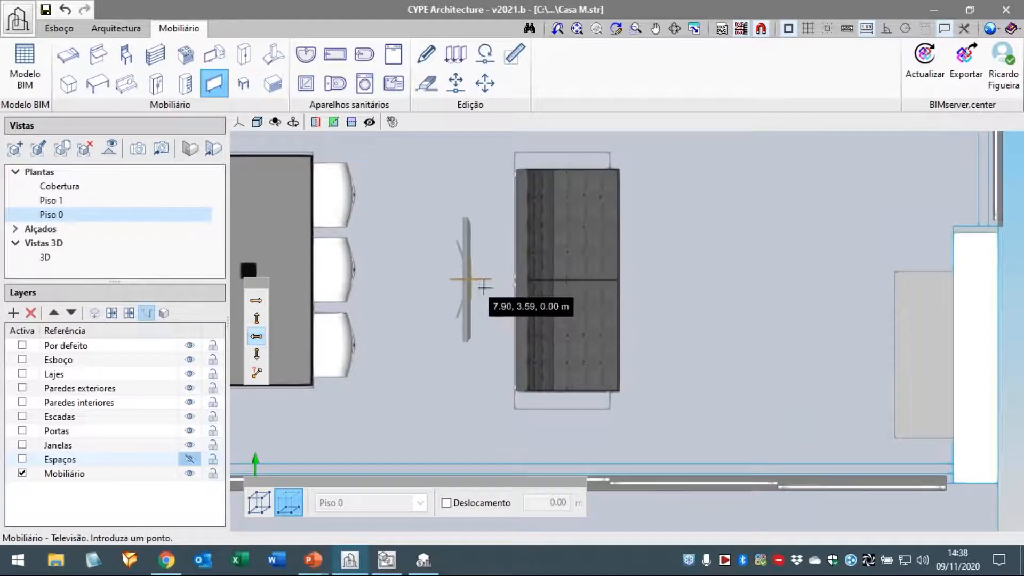
pyautogui.moveTo(488, 291); pyautogui.dragTo(384, 209, button='middle')
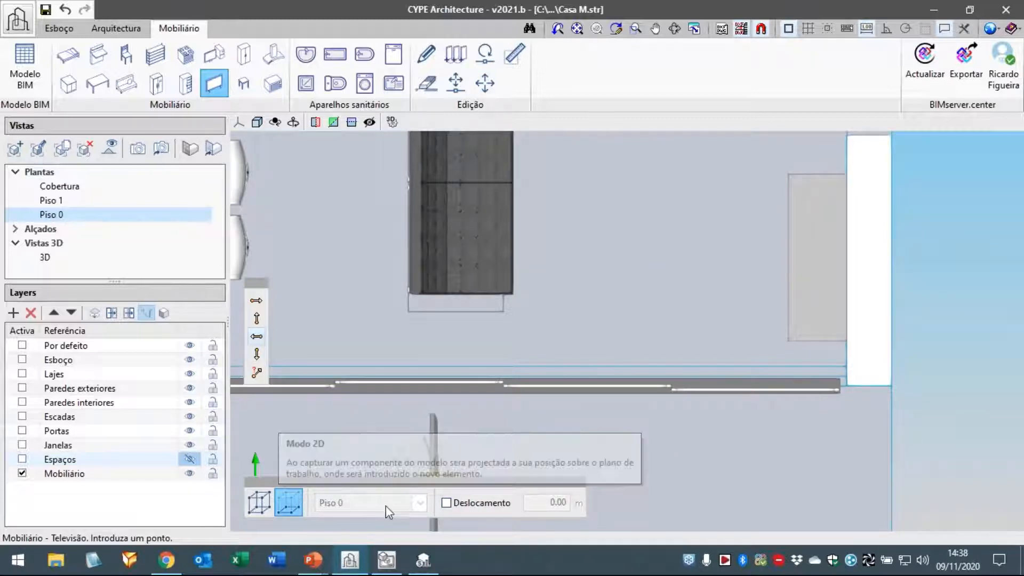
pyautogui.click(446, 503)
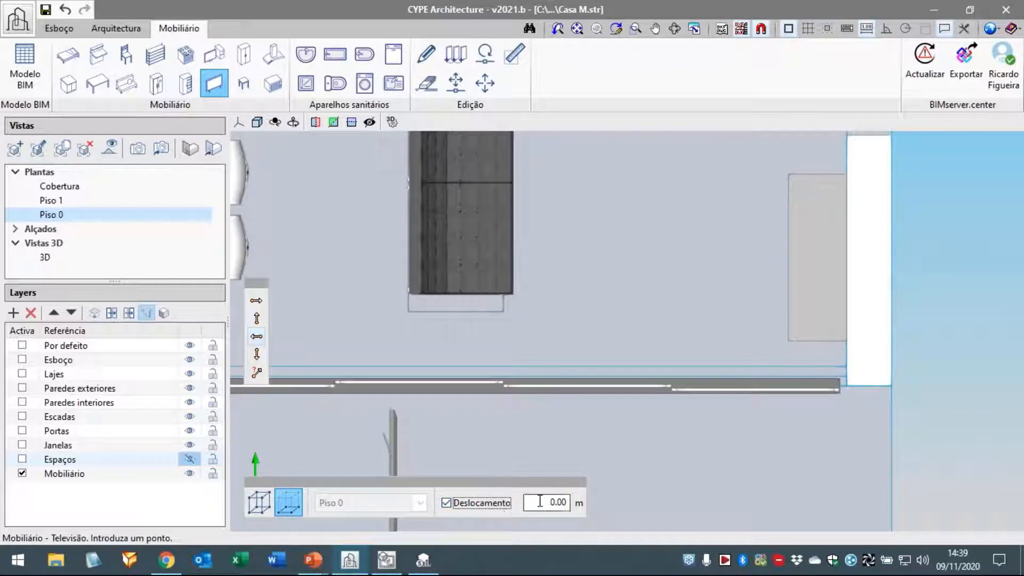
pyautogui.write('0')
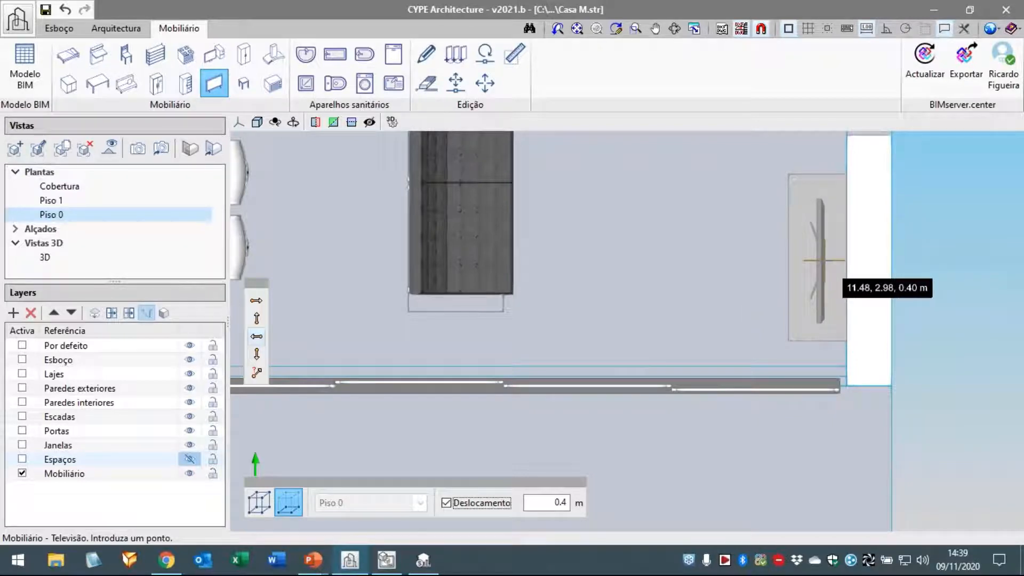
pyautogui.click(822, 260)
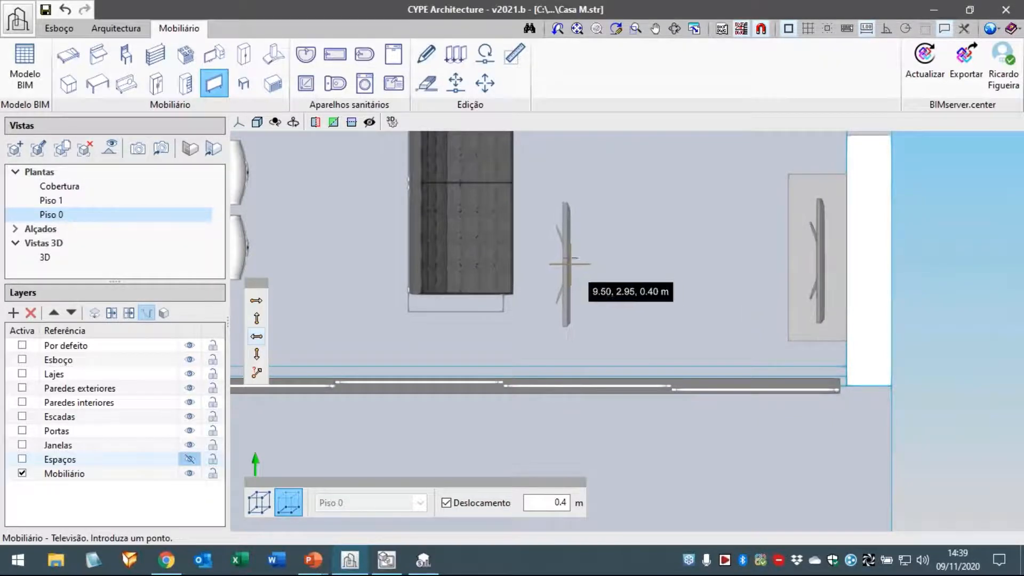
pyautogui.rightClick(570, 239)
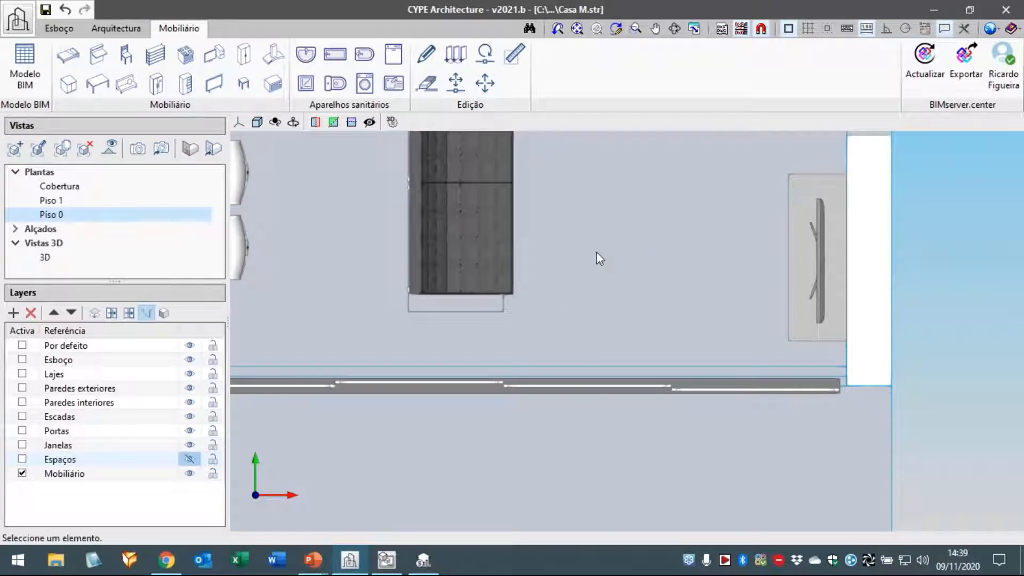
# Rotate the television on the Bancada to about 162° so it sits at an angle, and end the rotation.
pyautogui.scroll(-1, 596, 252)
pyautogui.moveTo(593, 230); pyautogui.dragTo(596, 307, button='middle')
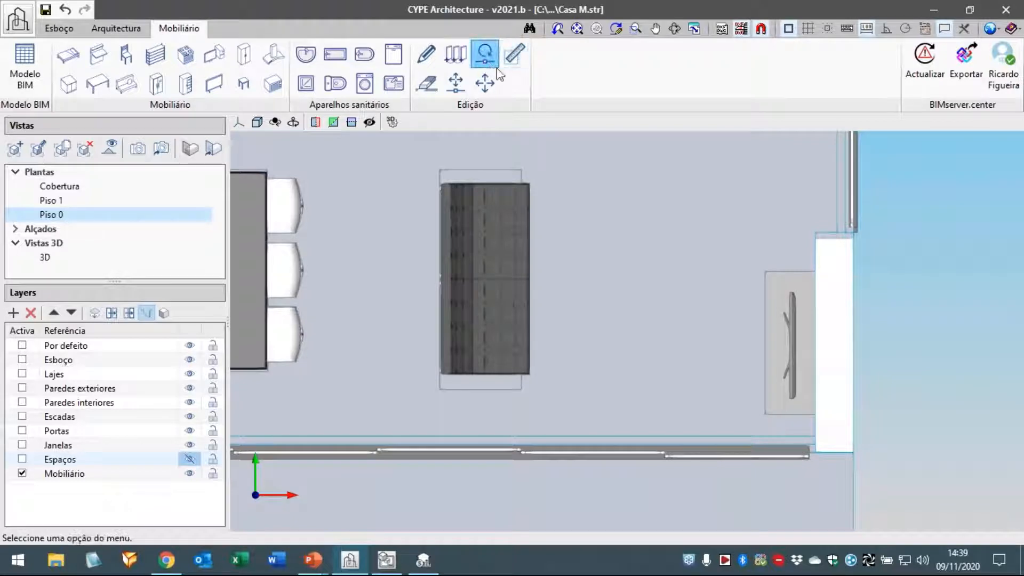
pyautogui.click(485, 53)
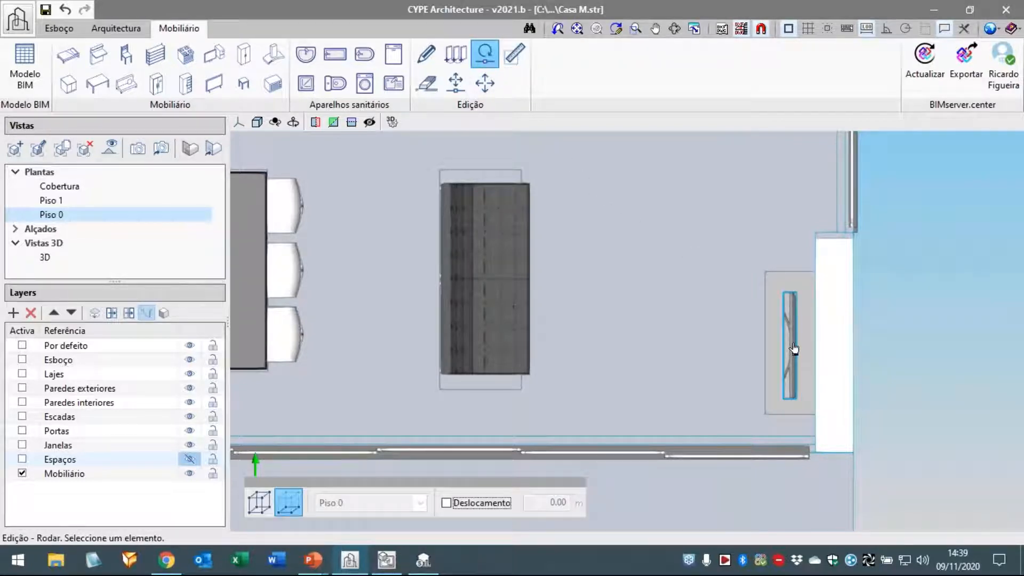
pyautogui.click(794, 348)
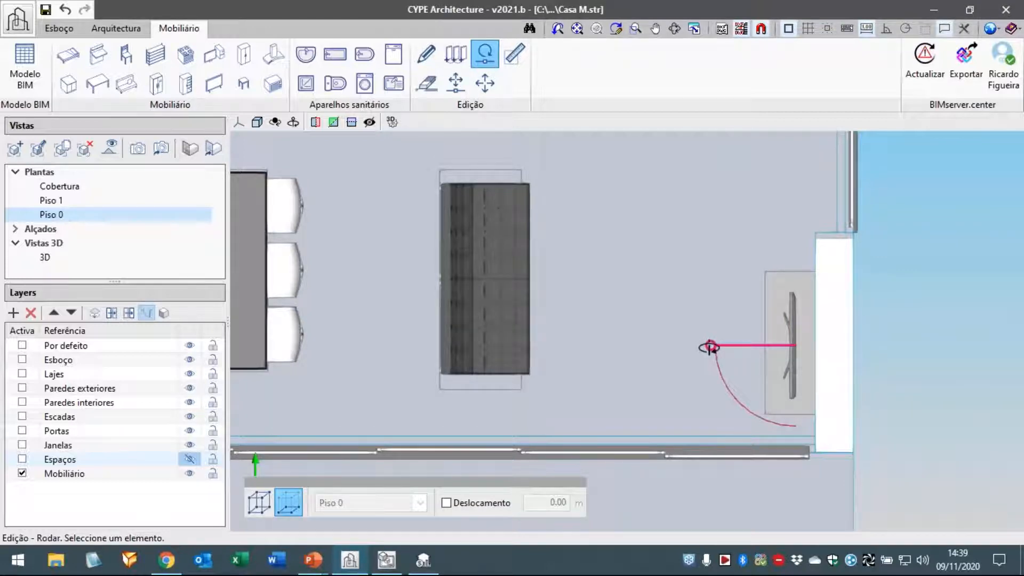
pyautogui.click(709, 347)
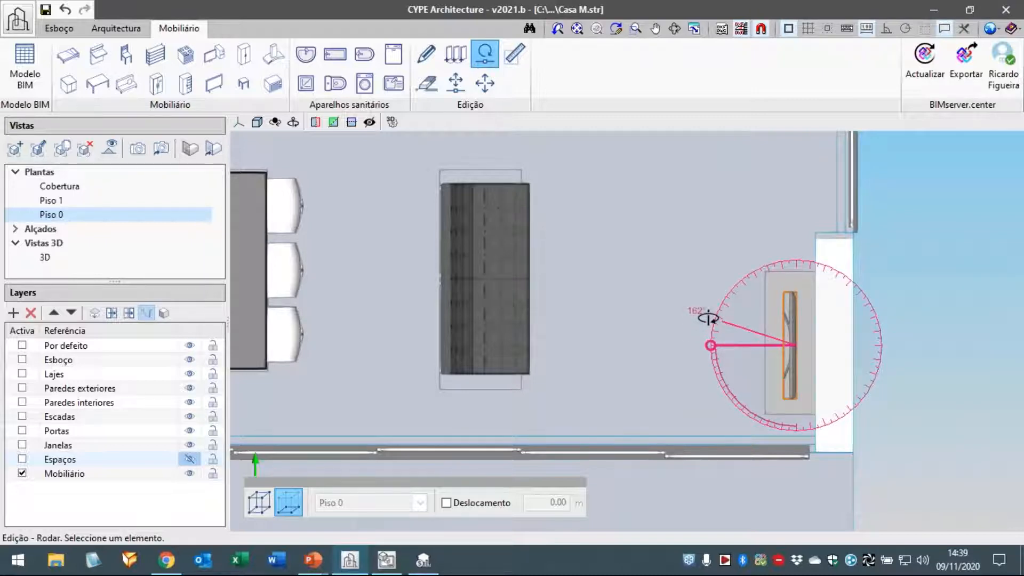
pyautogui.click(708, 318)
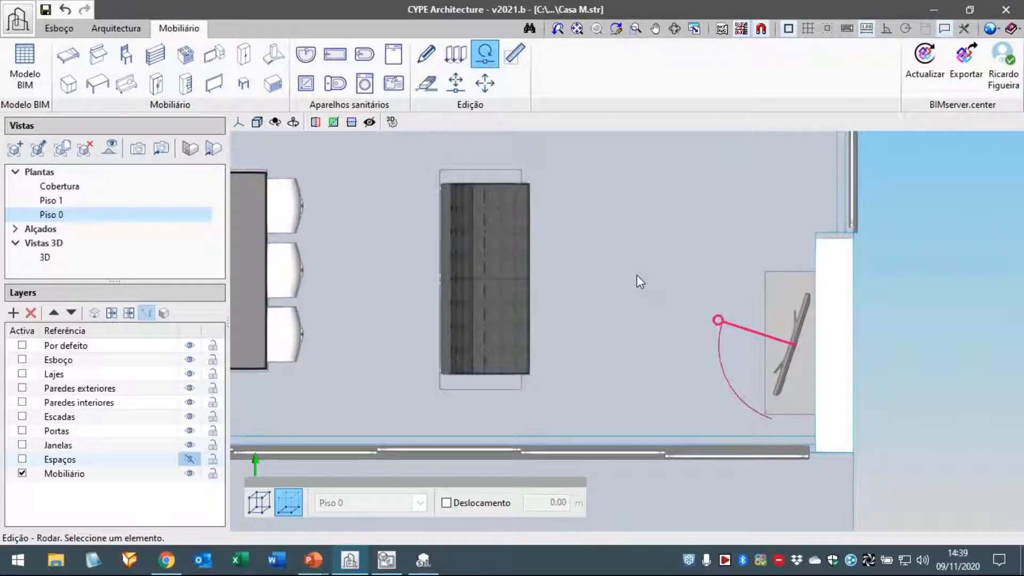
pyautogui.press('Escape')
pyautogui.scroll(-1, 637, 275)
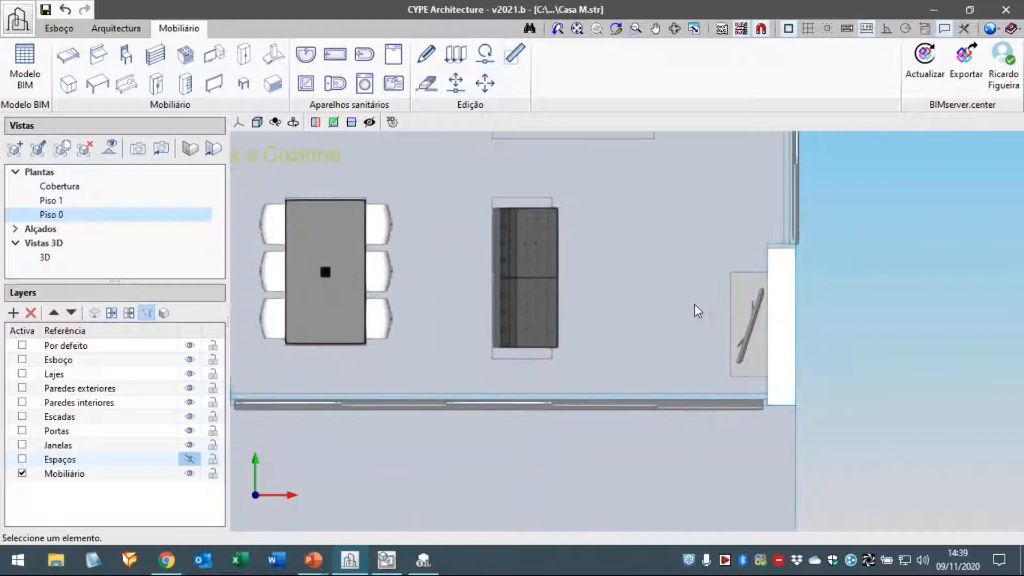
pyautogui.moveTo(653, 269); pyautogui.dragTo(722, 322, button='middle')
pyautogui.scroll(-1, 652, 285)
pyautogui.scroll(-3, 655, 290)
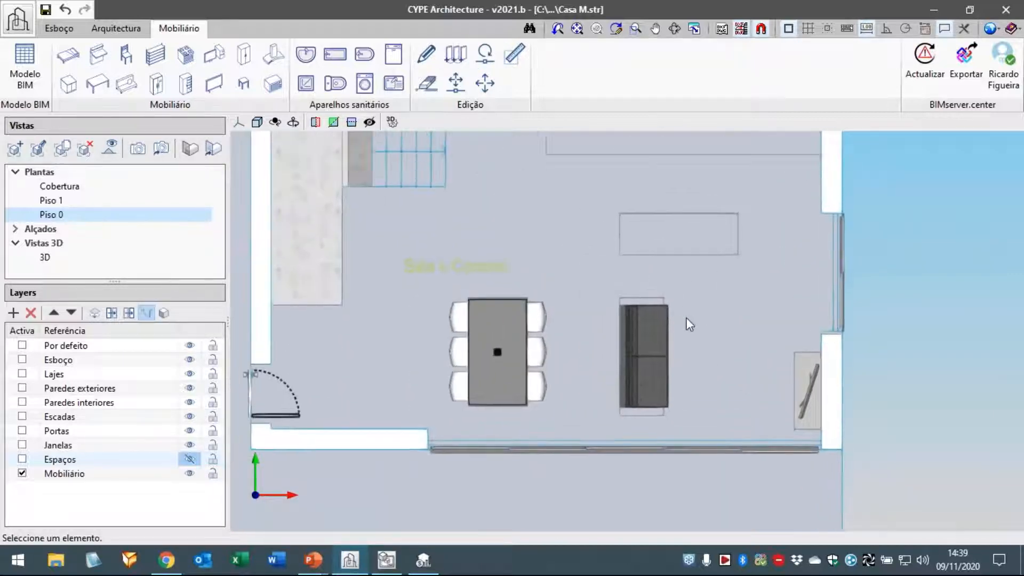
# Examine the furnished living area in 3D, including the television, sofa, table and chairs, and return to the plan view.
pyautogui.moveTo(629, 272); pyautogui.dragTo(639, 296, button='middle')
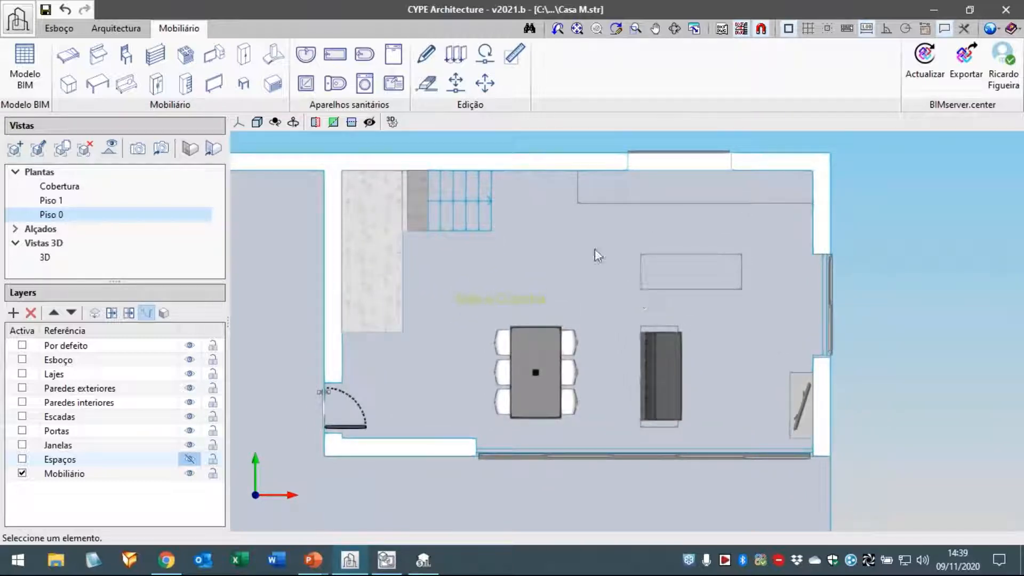
pyautogui.moveTo(596, 250); pyautogui.dragTo(633, 262, button='middle')
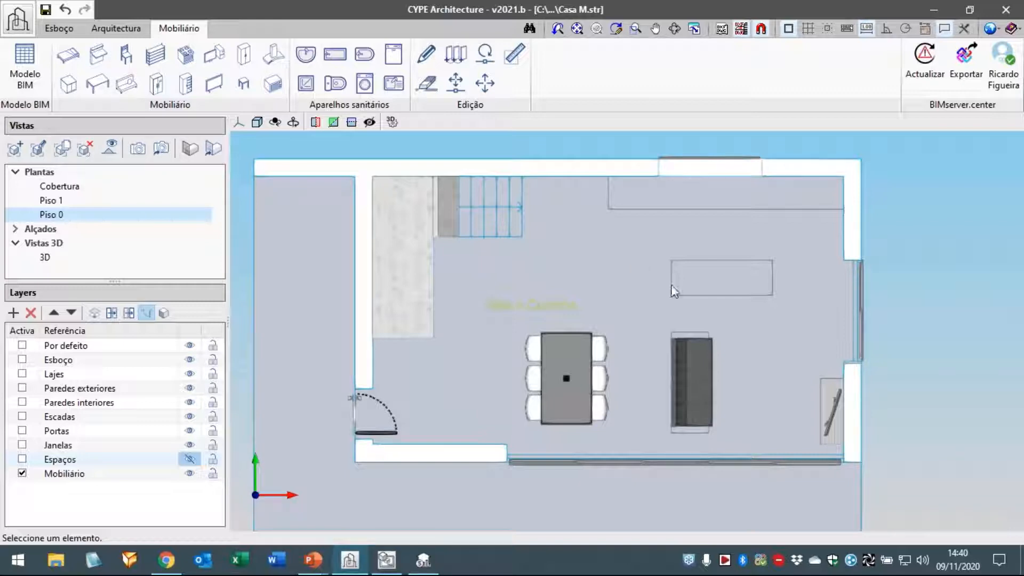
pyautogui.moveTo(671, 284); pyautogui.dragTo(692, 272, button='middle')
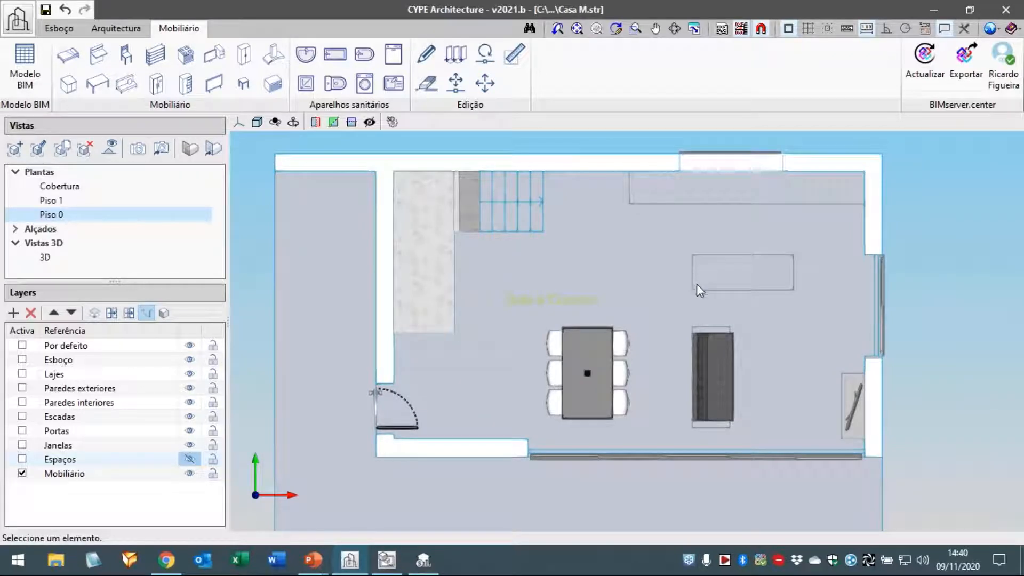
pyautogui.moveTo(681, 331)
pyautogui.keyDown('shift'); pyautogui.mouseDown(button='middle')
pyautogui.moveTo(690, 299)
pyautogui.moveTo(847, 282)
pyautogui.moveTo(536, 290)
pyautogui.moveTo(535, 344)
pyautogui.moveTo(567, 341)
pyautogui.moveTo(593, 321)
pyautogui.moveTo(575, 336)
pyautogui.mouseUp(button='middle'); pyautogui.keyUp('shift')
pyautogui.scroll(2, 593, 321)
pyautogui.scroll(2, 593, 321)
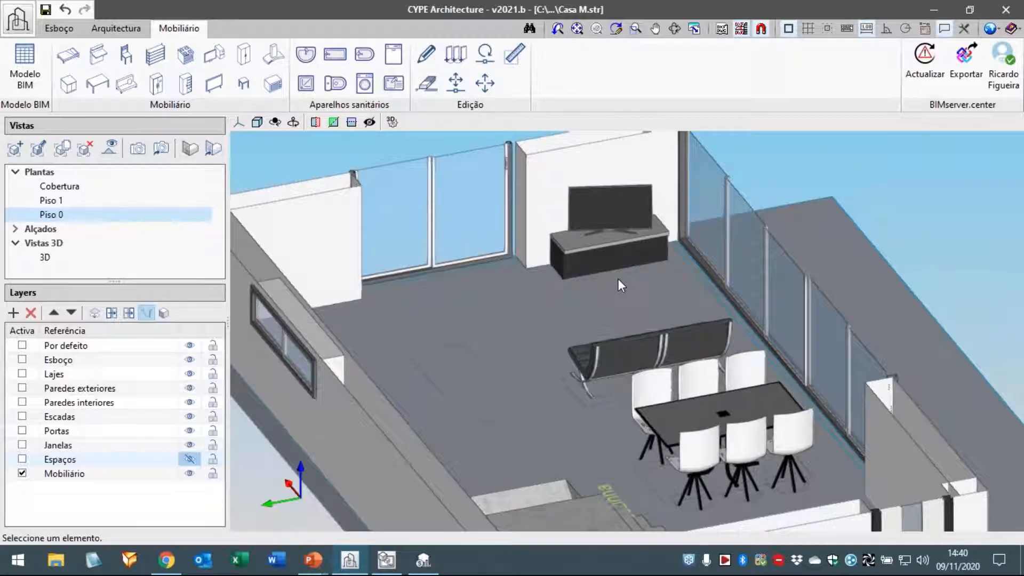
pyautogui.moveTo(618, 278)
pyautogui.keyDown('shift'); pyautogui.mouseDown(button='middle')
pyautogui.moveTo(544, 283)
pyautogui.moveTo(638, 291)
pyautogui.mouseUp(button='middle'); pyautogui.keyUp('shift')
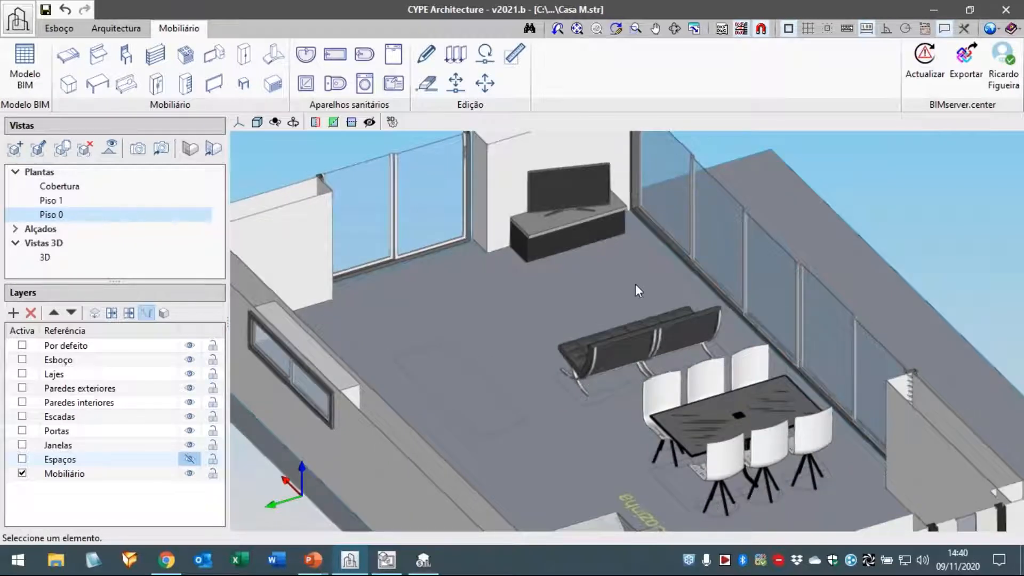
pyautogui.middleClick(635, 284)
pyautogui.middleClick(636, 284)
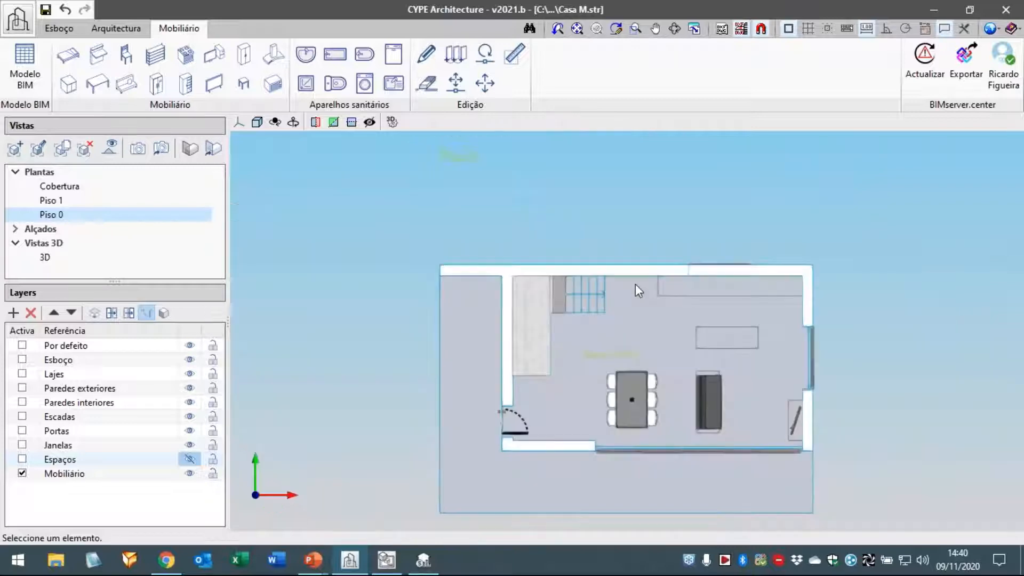
# Draw a Bancada along the upper edge of the island outline, from 8.24, 6.00 m to 10.24, 6.00 m.
pyautogui.scroll(2, 778, 412)
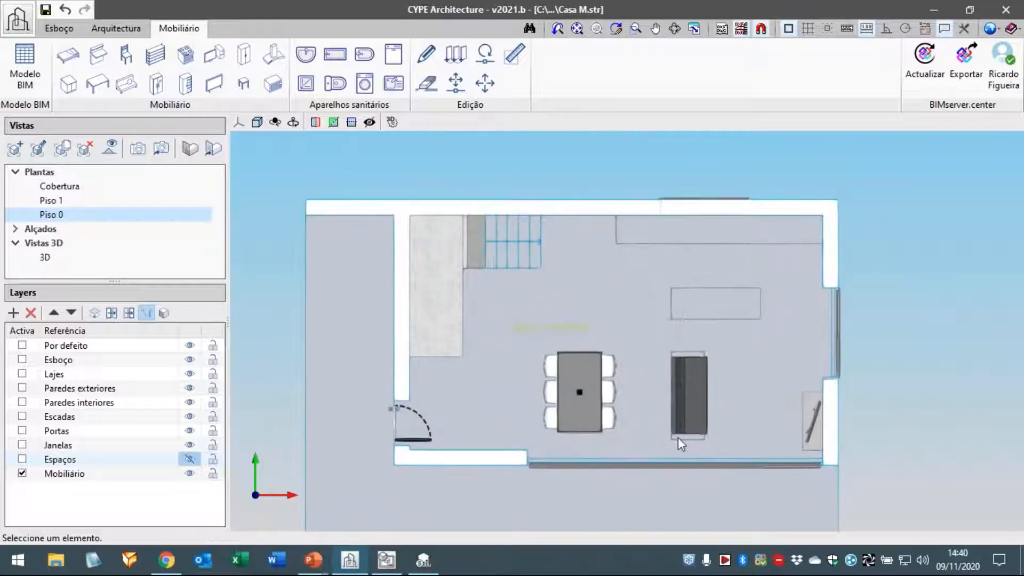
pyautogui.moveTo(680, 440); pyautogui.dragTo(688, 373, button='middle')
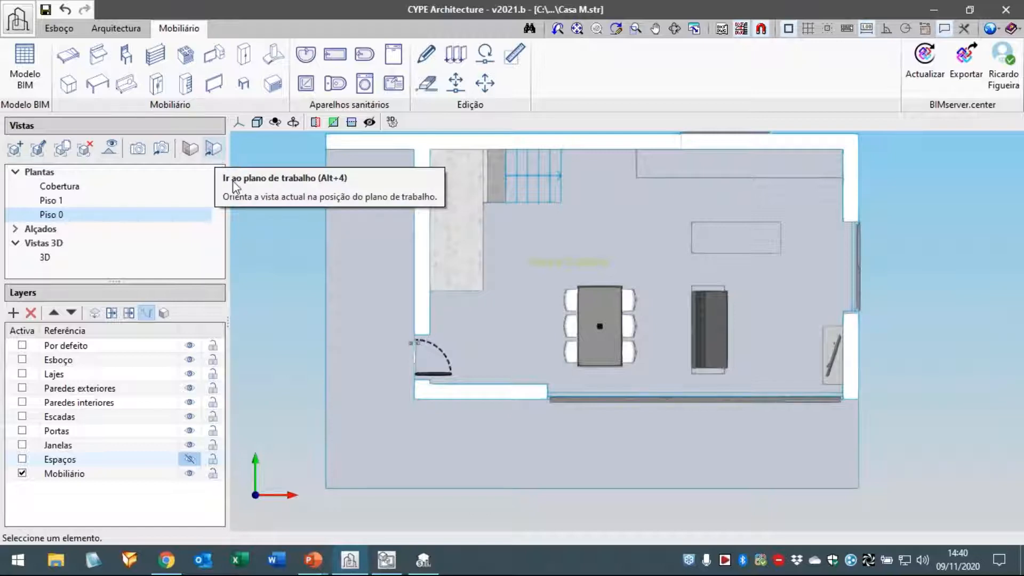
pyautogui.moveTo(556, 302); pyautogui.dragTo(557, 329, button='middle')
pyautogui.moveTo(765, 331); pyautogui.dragTo(764, 337, button='middle')
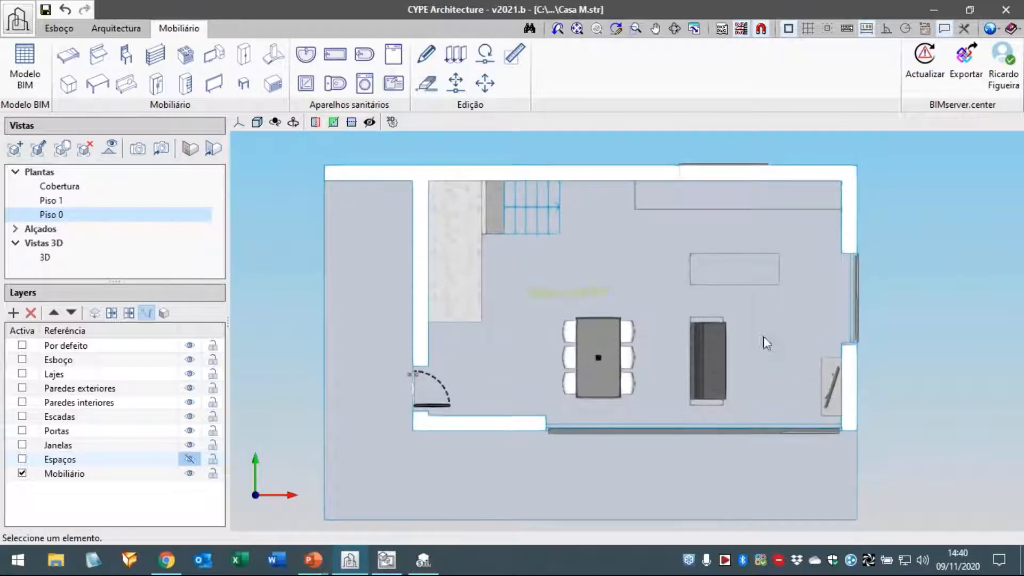
pyautogui.scroll(3, 777, 279)
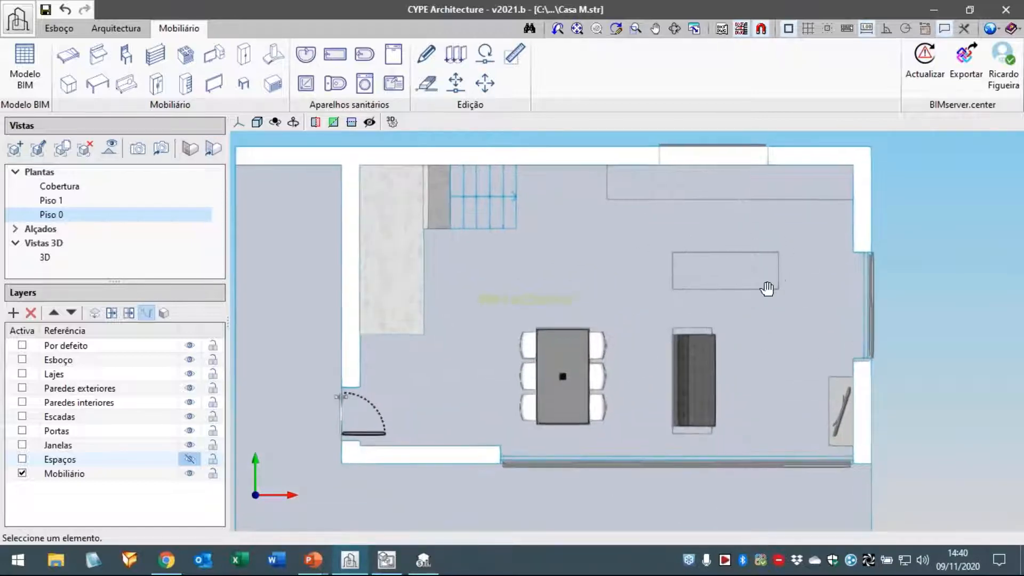
pyautogui.scroll(3, 750, 316)
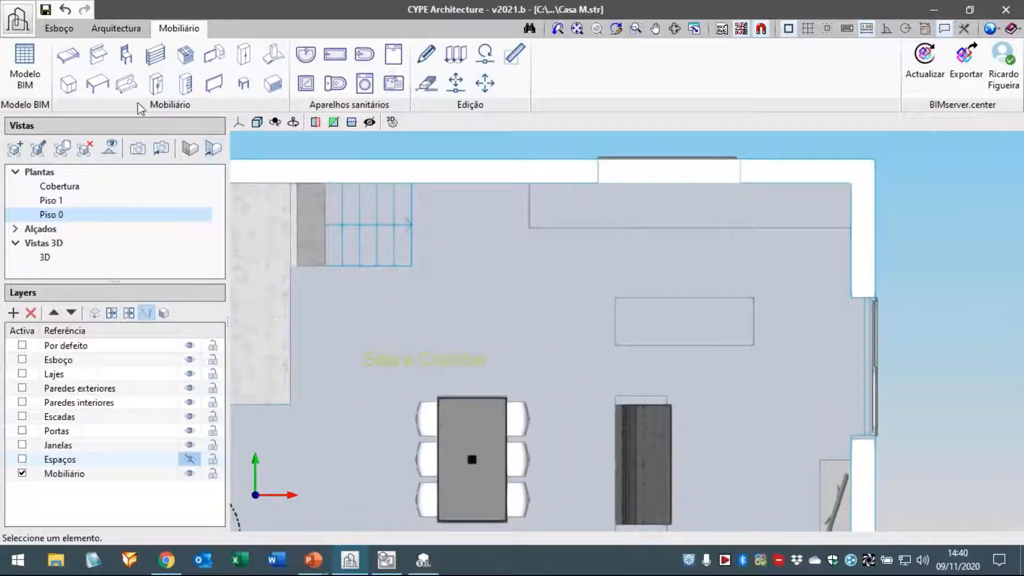
pyautogui.click(73, 88)
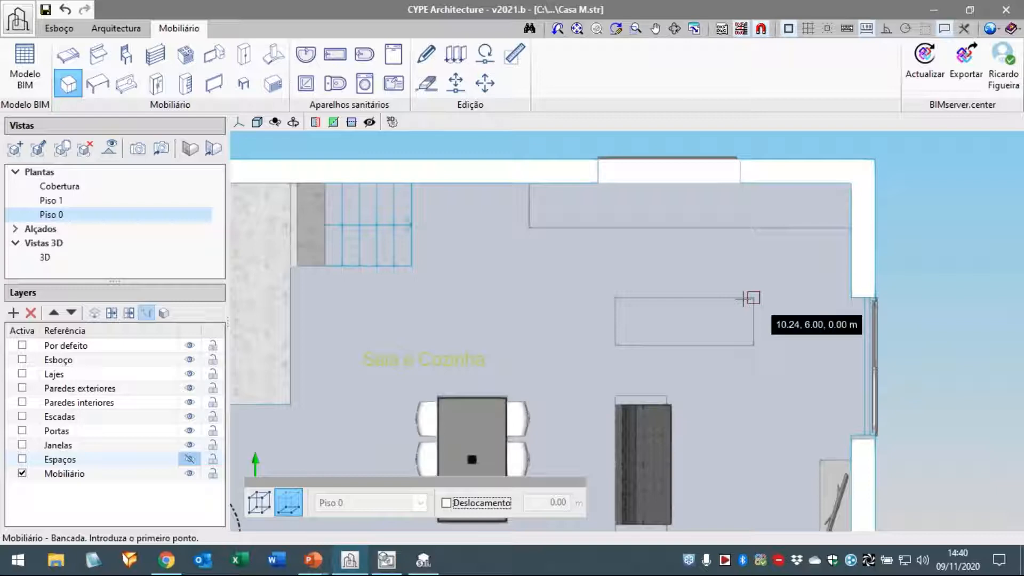
pyautogui.click(752, 298)
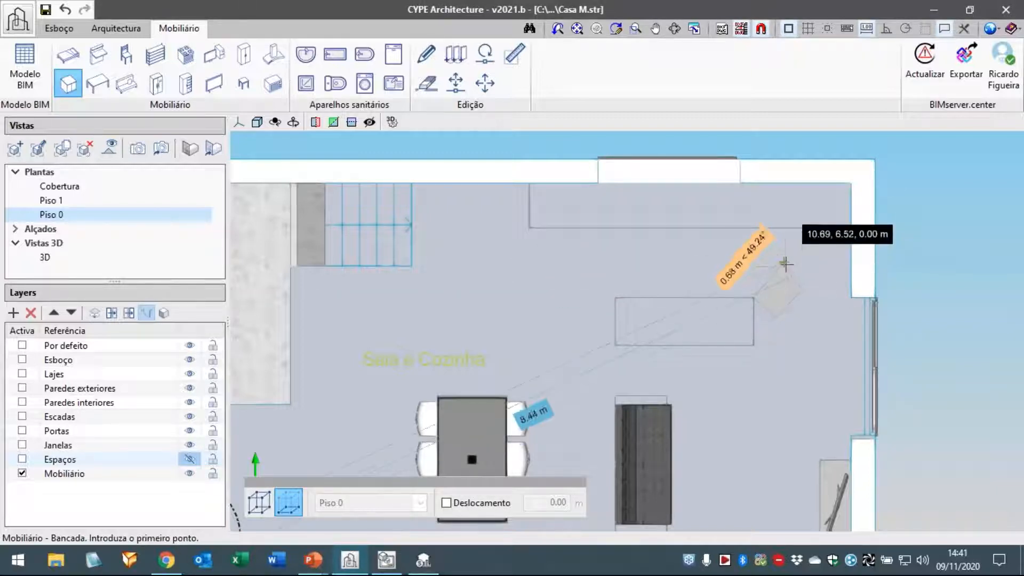
pyautogui.click(790, 260)
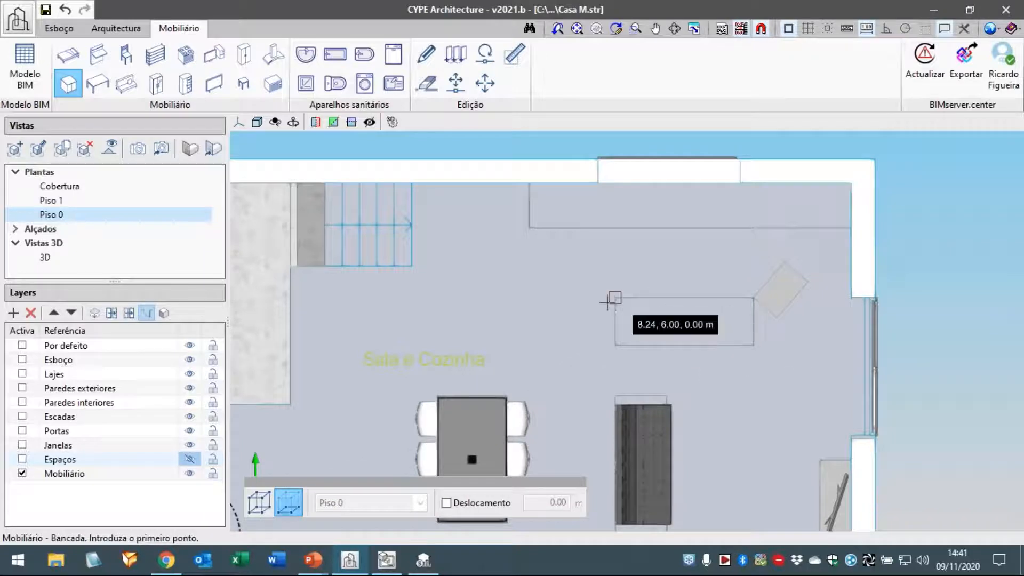
pyautogui.click(614, 298)
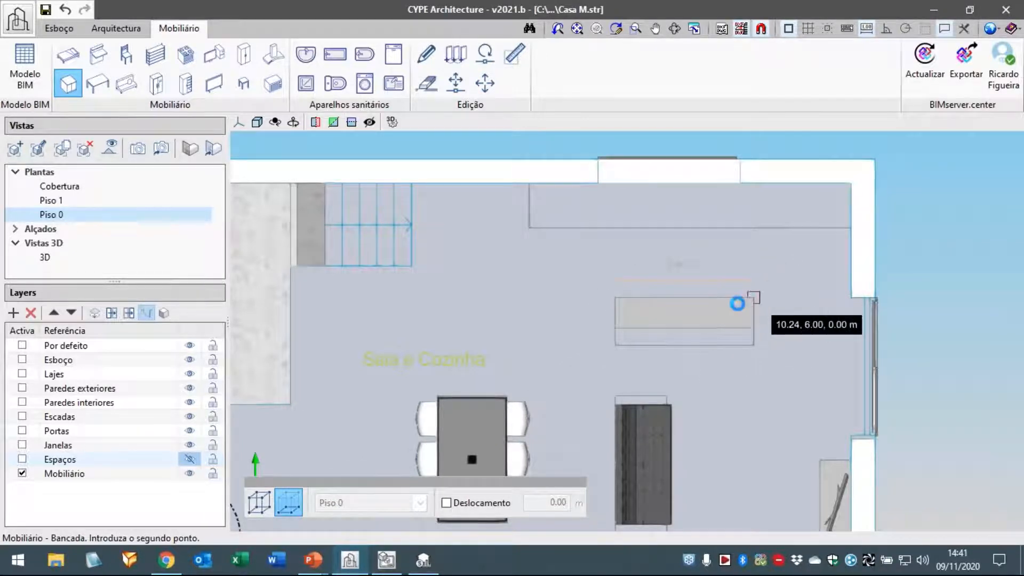
pyautogui.click(751, 297)
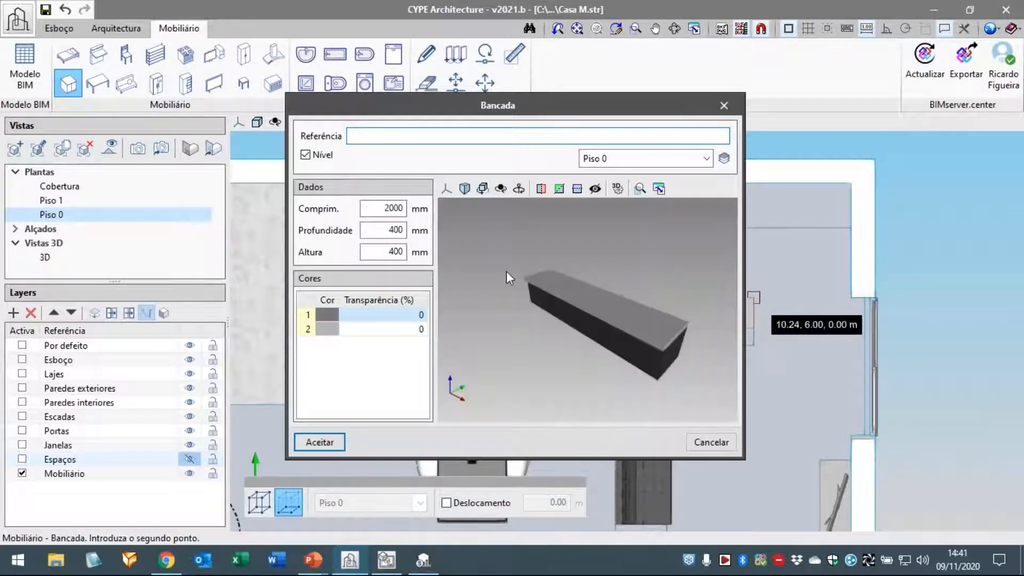
# Set the island Bancada's depth to 700 mm and its height to 900 mm, and accept the settings.
pyautogui.doubleClick(382, 233)
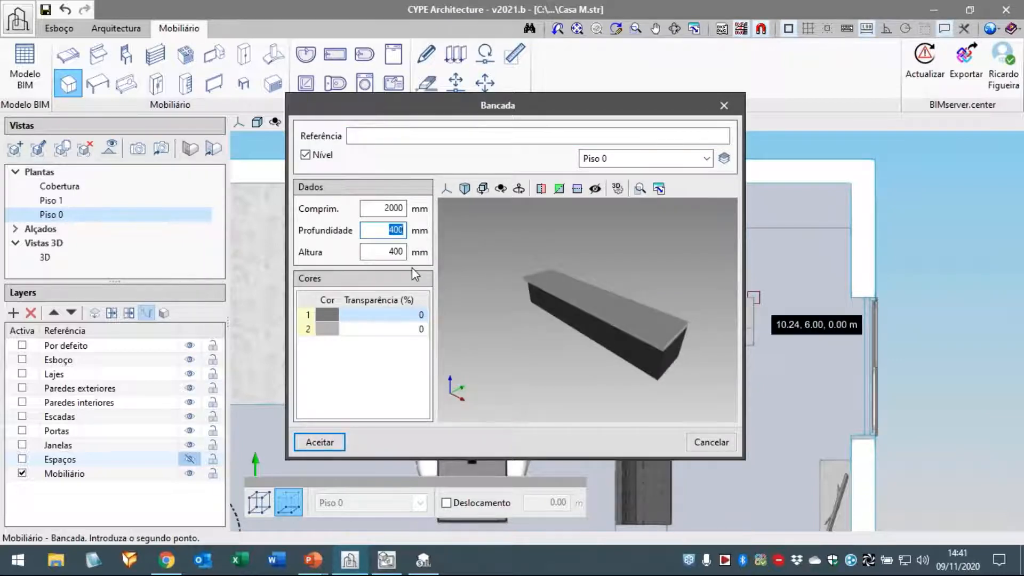
pyautogui.write('700')
pyautogui.press('Tab')
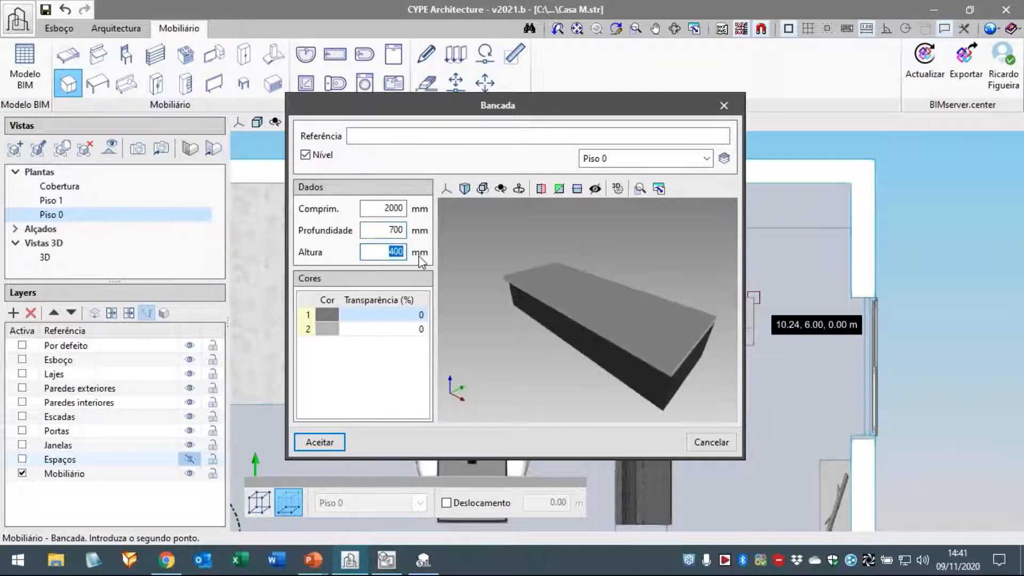
pyautogui.write('900')
pyautogui.click(381, 229)
pyautogui.moveTo(607, 330)
pyautogui.mouseDown()
pyautogui.moveTo(614, 310)
pyautogui.moveTo(622, 330)
pyautogui.mouseUp()
pyautogui.click(332, 445)
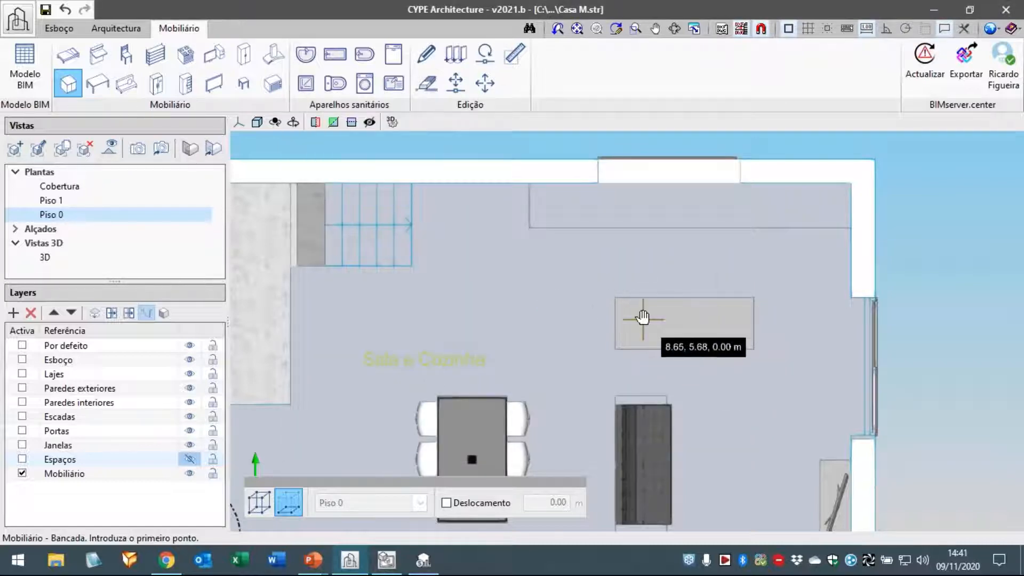
# Draw a second Bancada along the kitchen's upper wall, from 7.00, 7.65 m to 11.65, 7.65 m, and accept its settings.
pyautogui.moveTo(656, 325); pyautogui.dragTo(618, 349, button='middle')
pyautogui.scroll(1, 683, 323)
pyautogui.moveTo(683, 331); pyautogui.dragTo(675, 345, button='middle')
pyautogui.scroll(1, 674, 345)
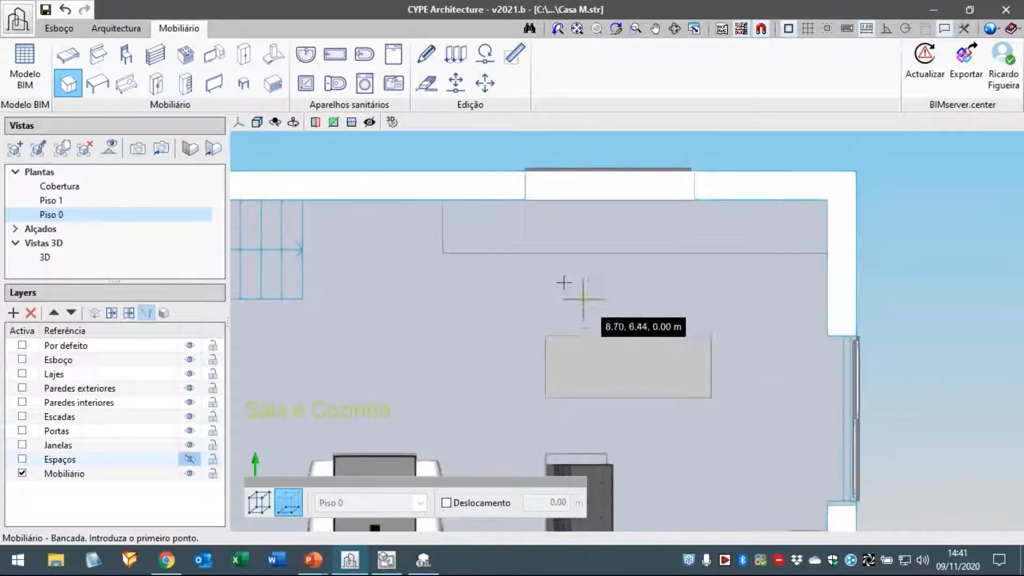
pyautogui.click(480, 252)
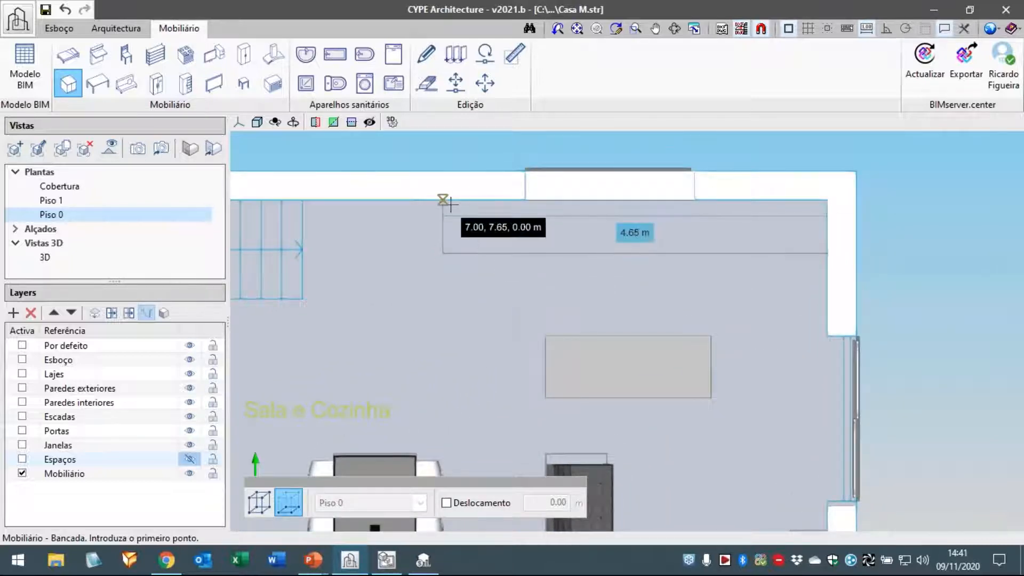
pyautogui.click(443, 199)
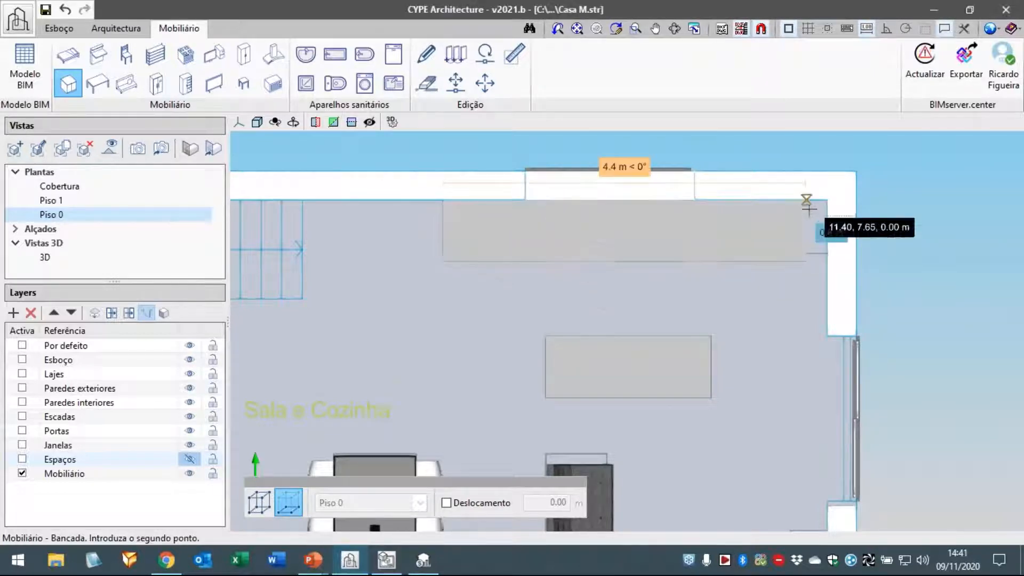
pyautogui.click(740, 280)
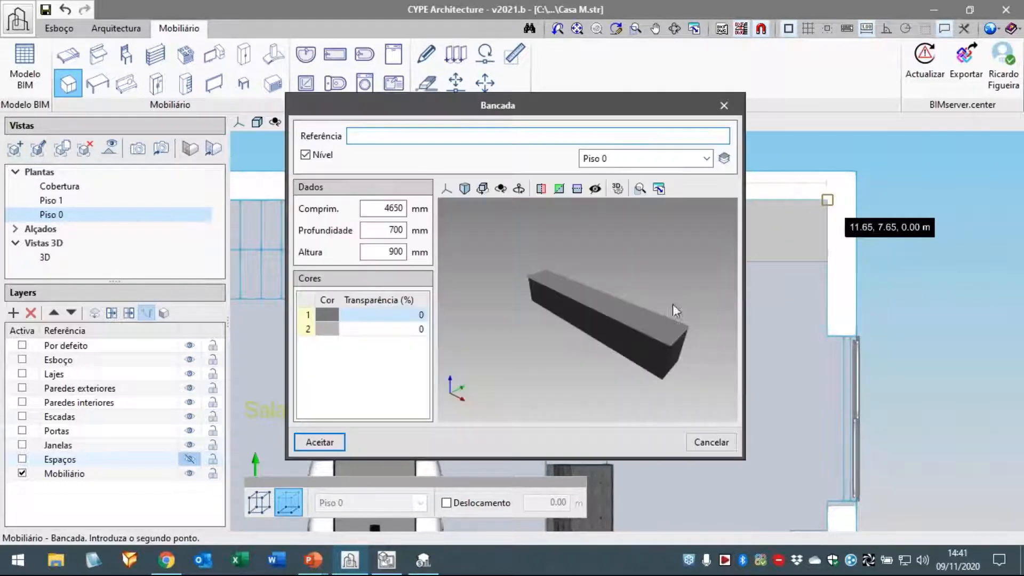
pyautogui.click(320, 442)
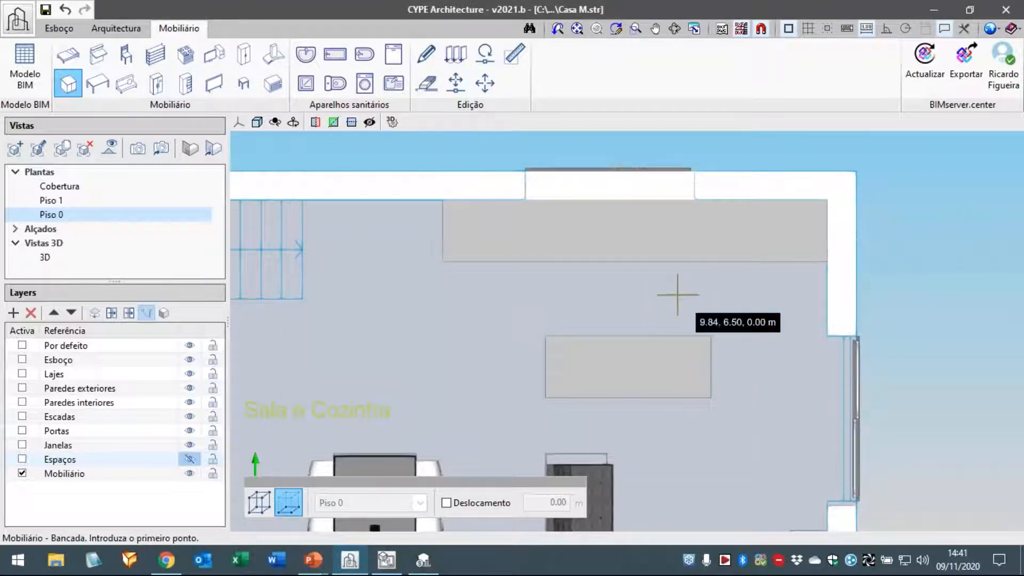
# Start a new Placa (hob) on level Piso 0 with type Vitrocerâmica, and accept the settings.
pyautogui.moveTo(565, 297); pyautogui.dragTo(555, 325, button='middle')
pyautogui.scroll(2, 563, 331)
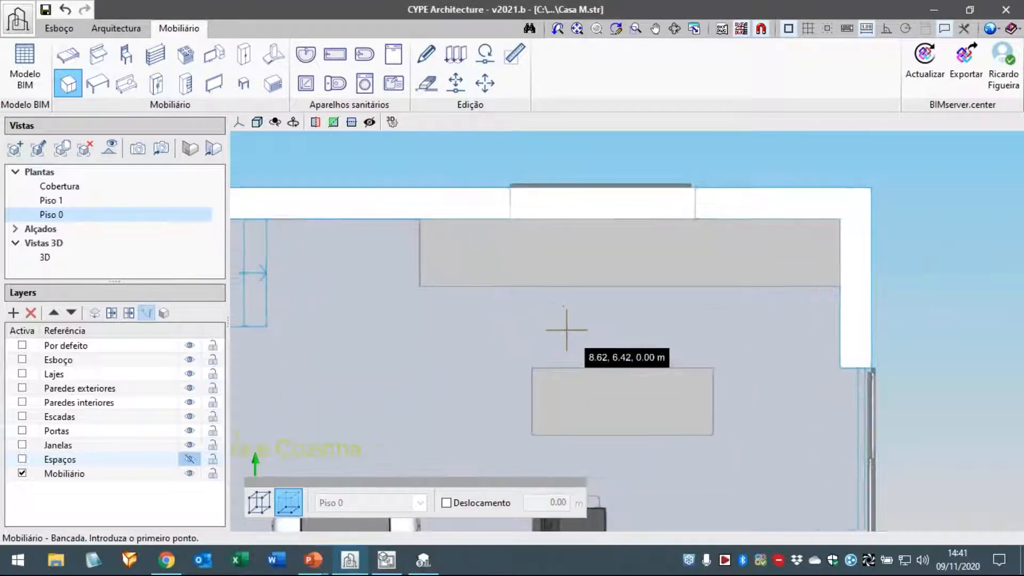
pyautogui.moveTo(629, 333); pyautogui.dragTo(532, 331, button='middle')
pyautogui.moveTo(600, 326); pyautogui.dragTo(598, 308, button='middle')
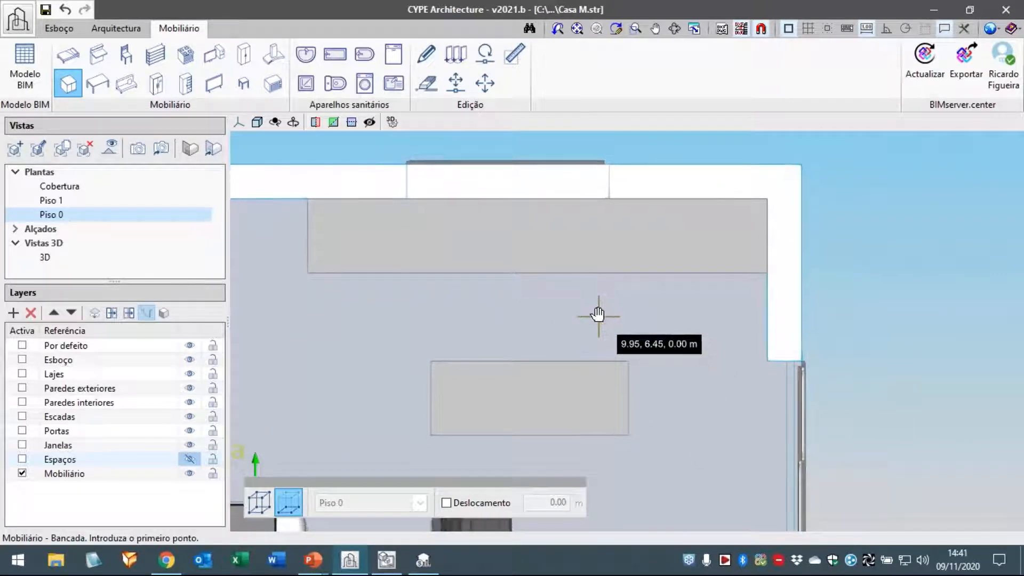
pyautogui.click(195, 61)
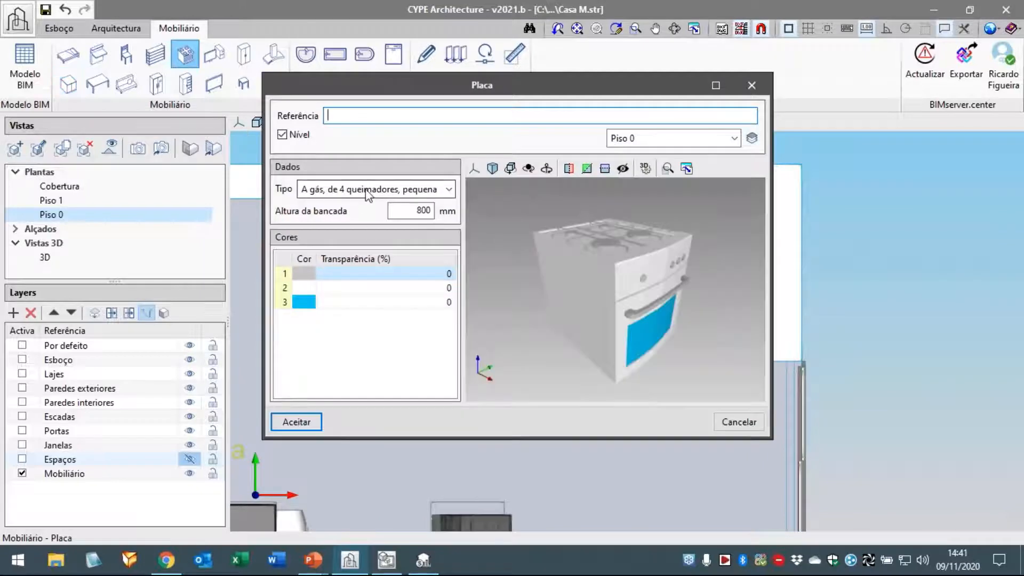
pyautogui.click(370, 191)
pyautogui.click(329, 249)
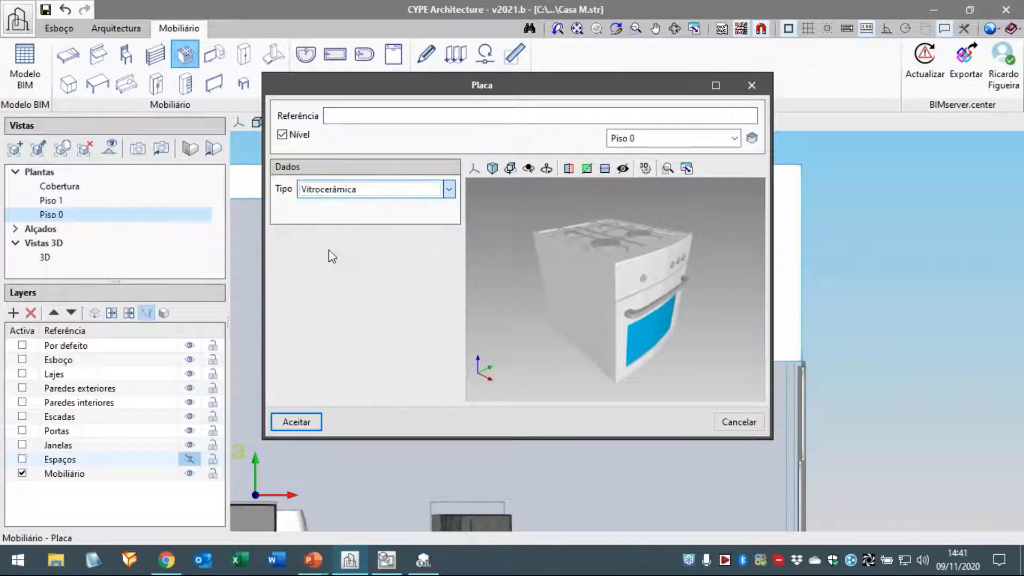
pyautogui.click(297, 422)
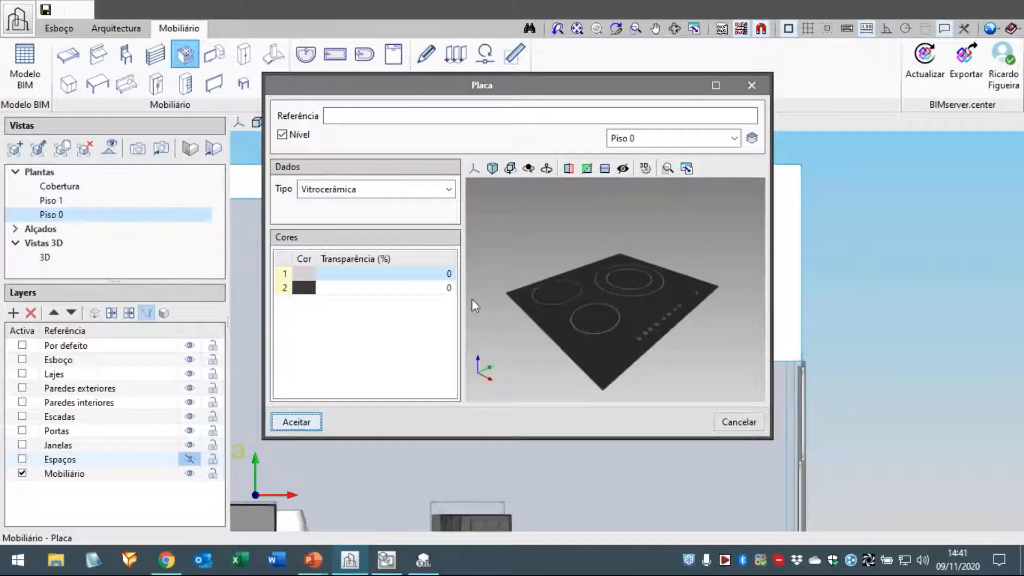
# Orient the hob downward in plan, with its insertion point on the rear edge and its controls facing the room.
pyautogui.scroll(3, 501, 309)
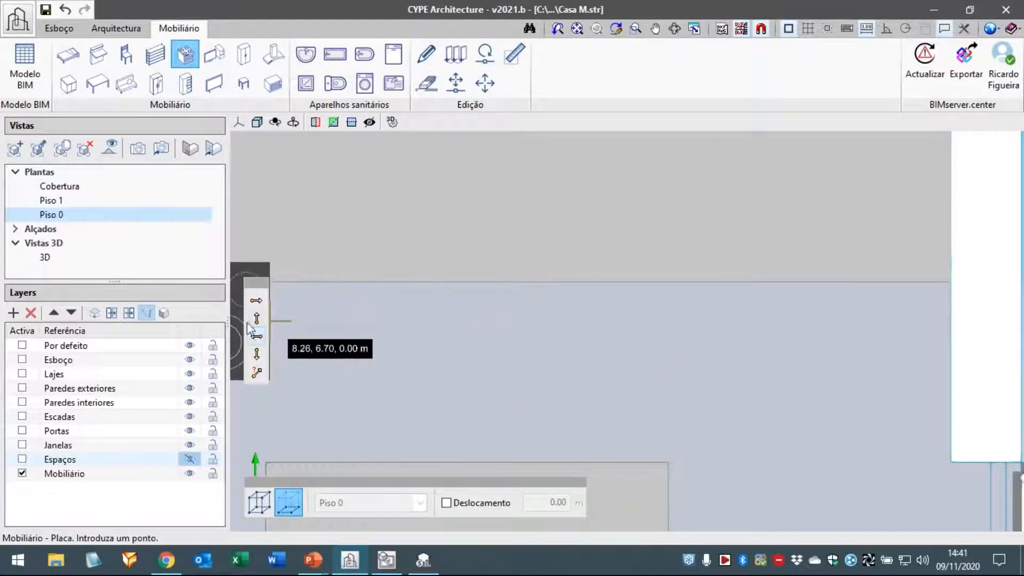
pyautogui.click(256, 354)
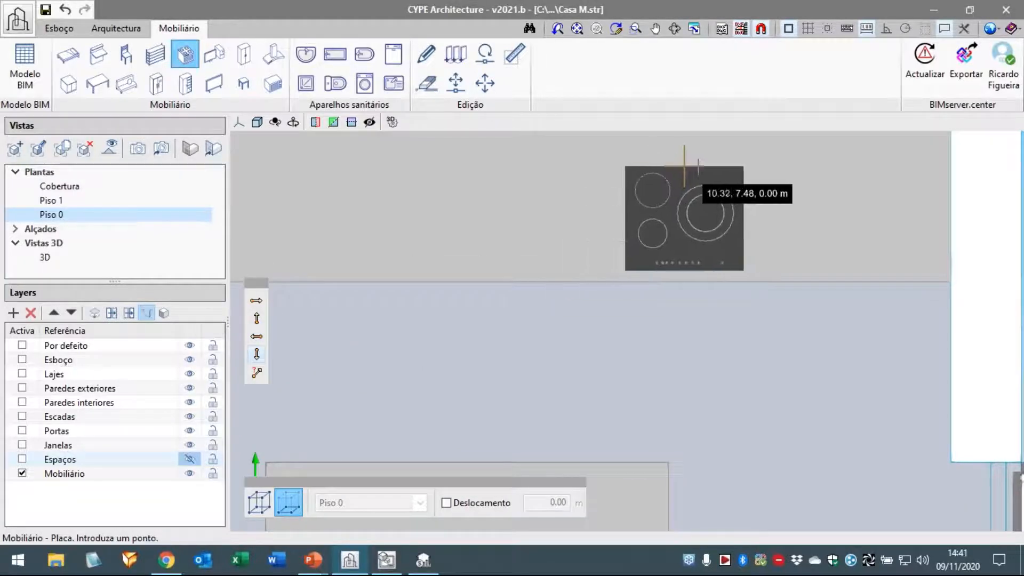
pyautogui.moveTo(697, 166); pyautogui.dragTo(577, 246, button='middle')
pyautogui.scroll(1, 577, 246)
pyautogui.scroll(1, 676, 258)
pyautogui.moveTo(718, 250); pyautogui.dragTo(634, 246, button='middle')
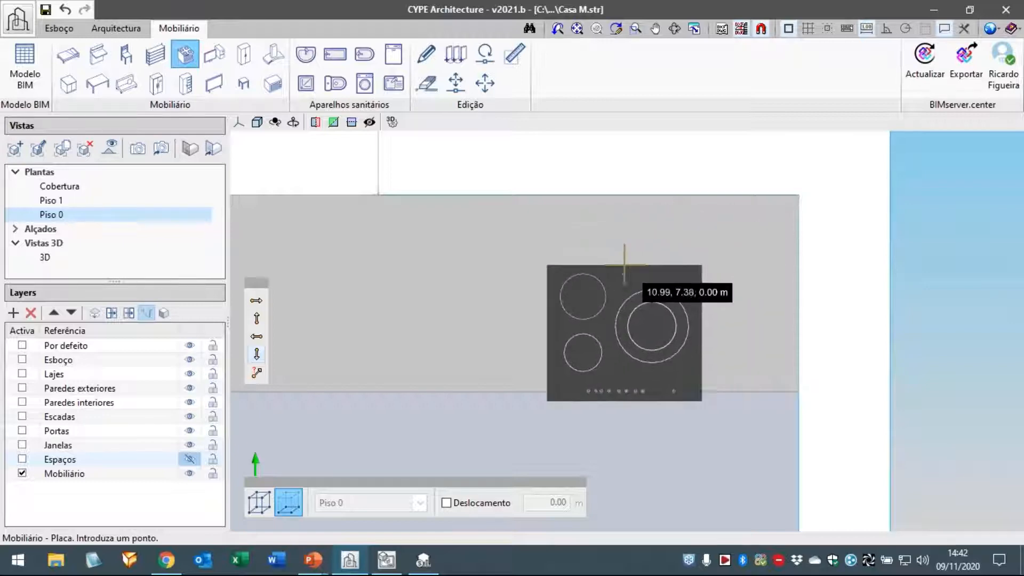
# Enable a vertical offset of 0.9 m for the hob so it sits at worktop height.
pyautogui.click(446, 503)
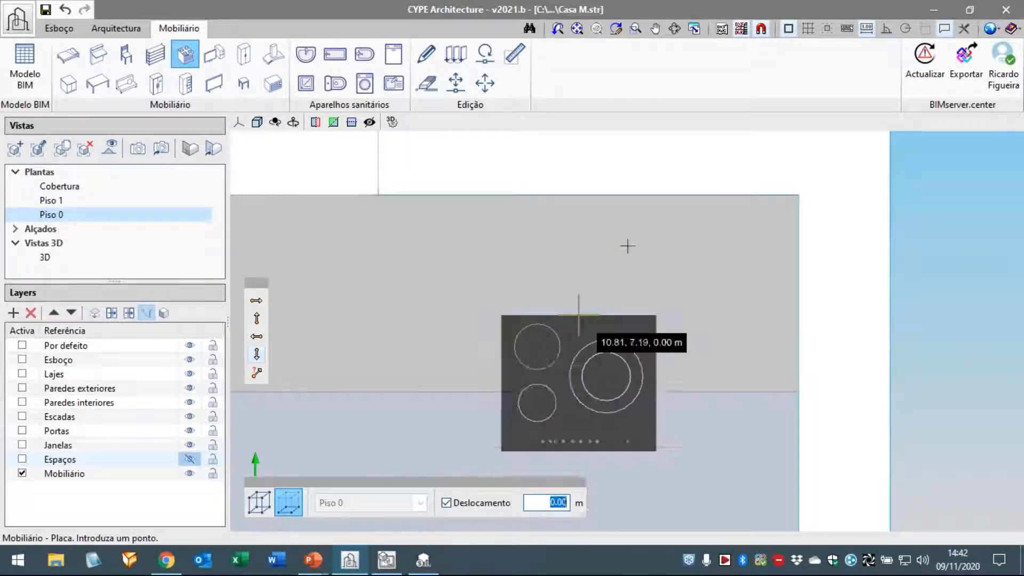
pyautogui.write('0.')
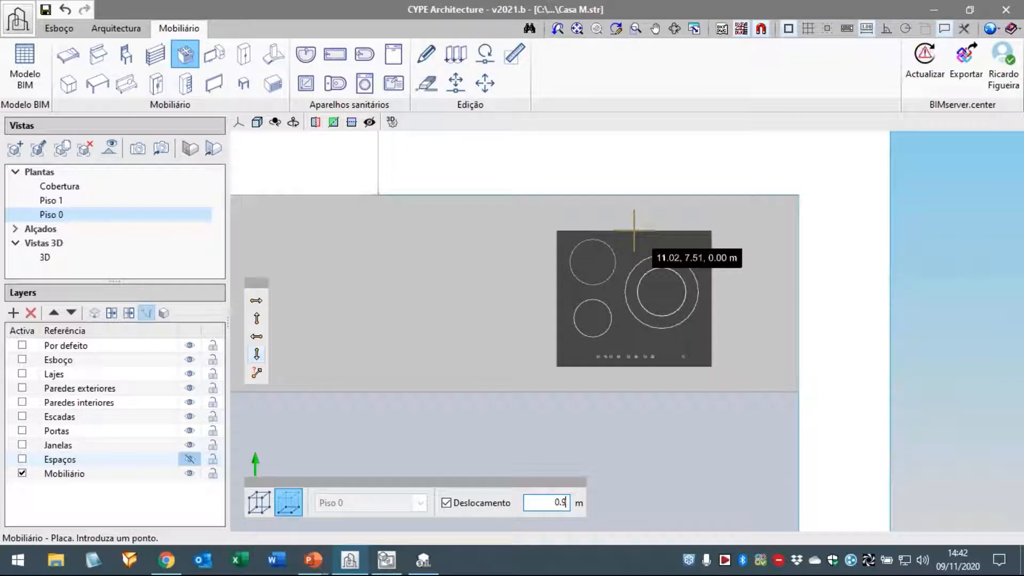
pyautogui.press('Tab')
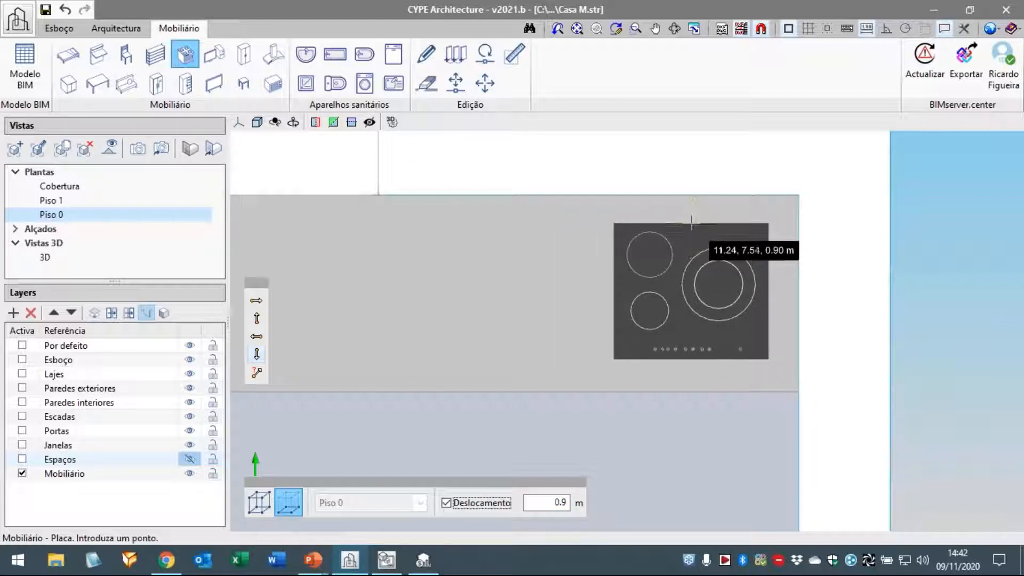
# Place the hob on the worktop along the upper wall, near its far corner, with its insertion point at 11.24, 7.54 m.
pyautogui.click(692, 223)
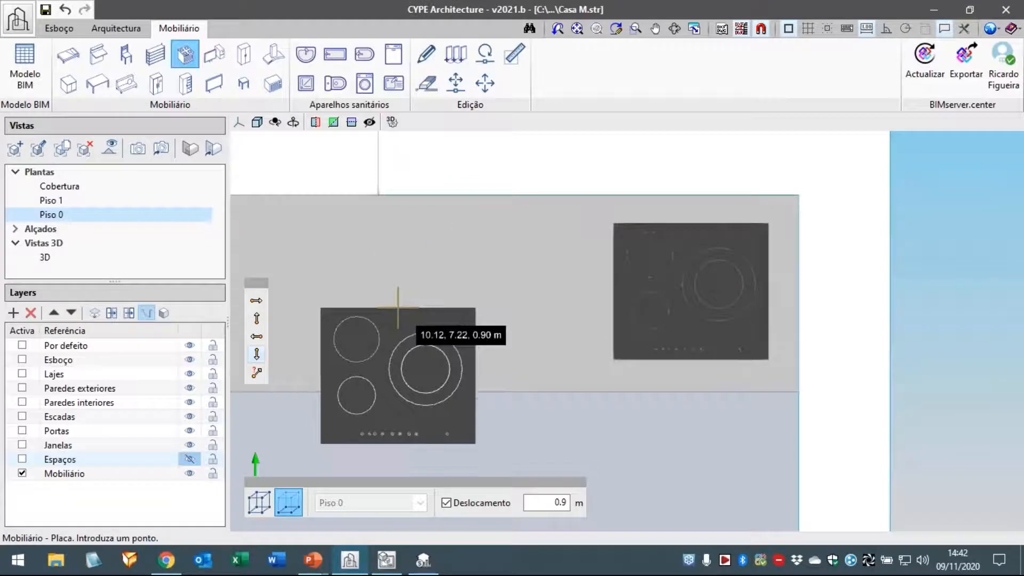
pyautogui.scroll(-1, 667, 326)
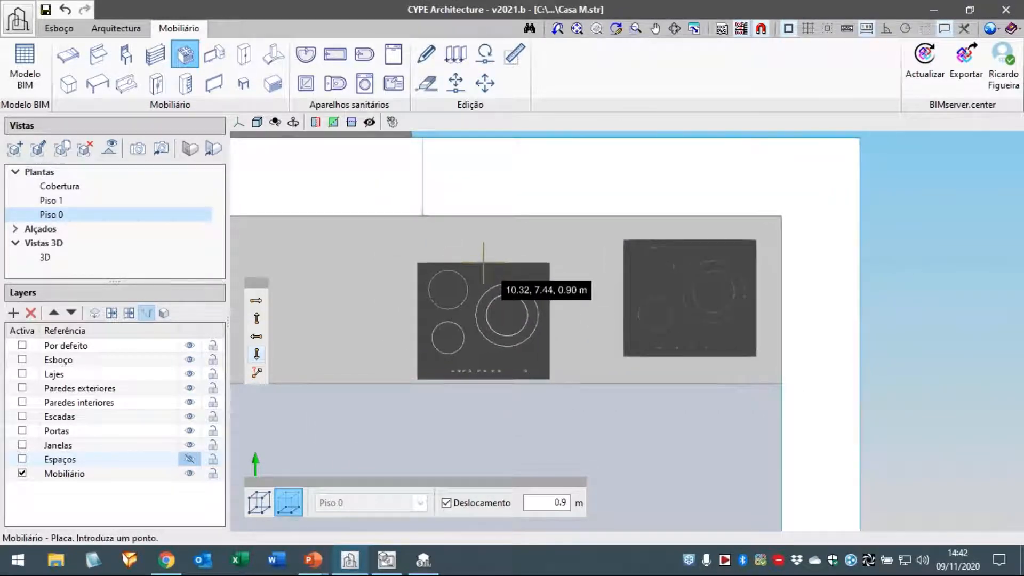
pyautogui.press('Escape')
pyautogui.scroll(-3, 393, 270)
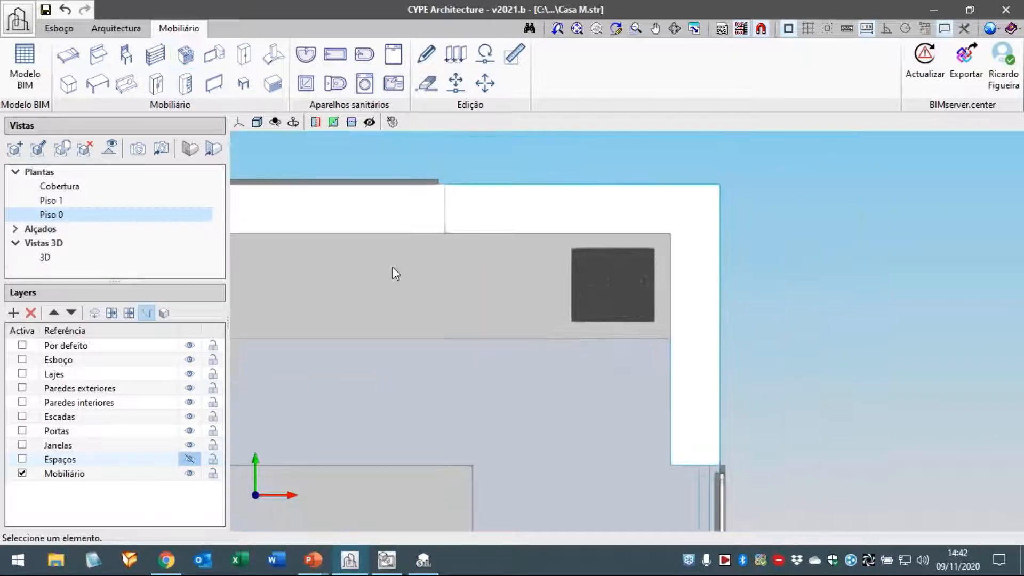
# Start a new Exaustor (extractor hood) on level Piso 0, accept its settings, and orient it with the chimney towards the upper wall.
pyautogui.moveTo(394, 270); pyautogui.dragTo(446, 299, button='middle')
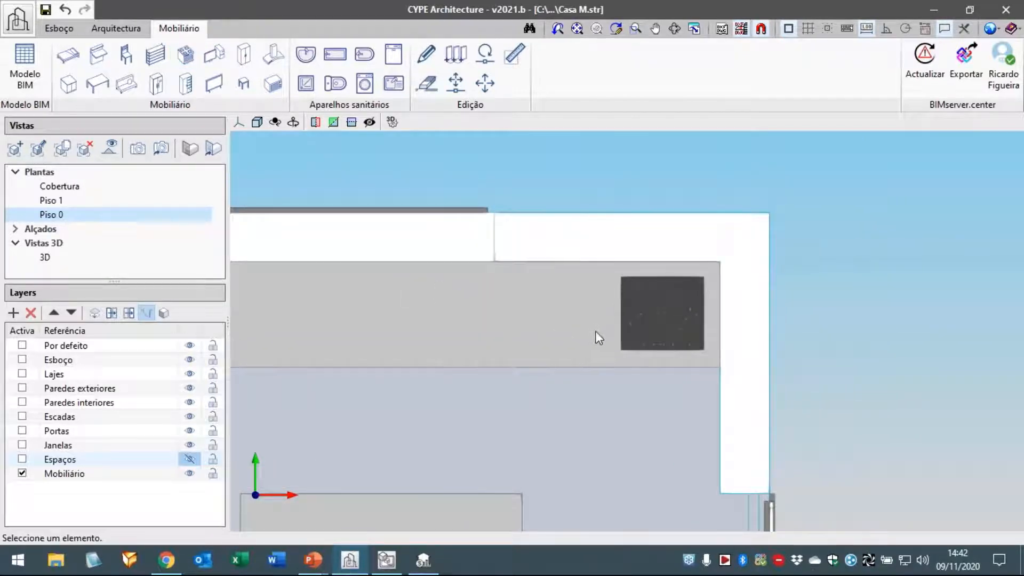
pyautogui.moveTo(534, 324); pyautogui.dragTo(503, 321, button='middle')
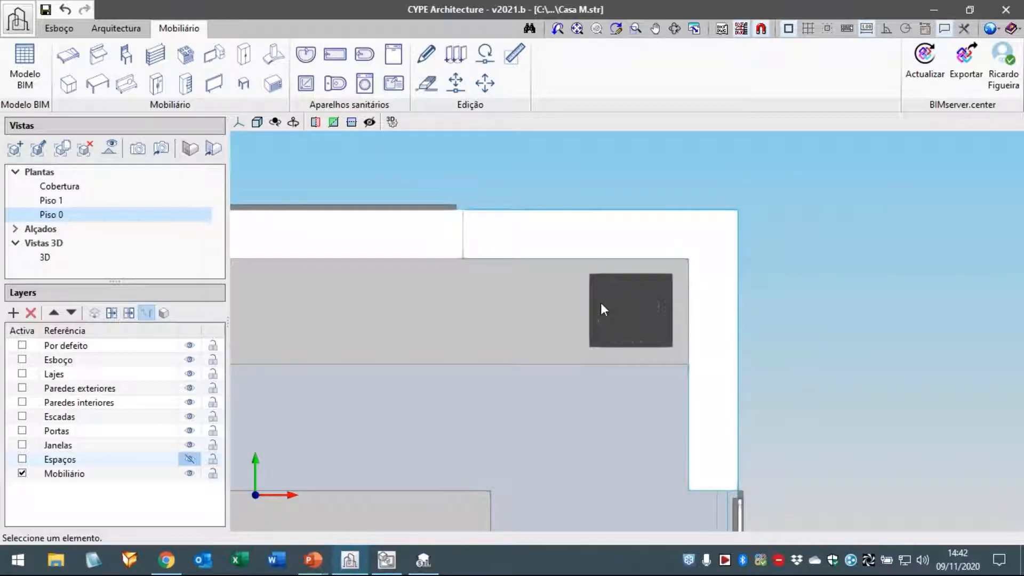
pyautogui.click(278, 54)
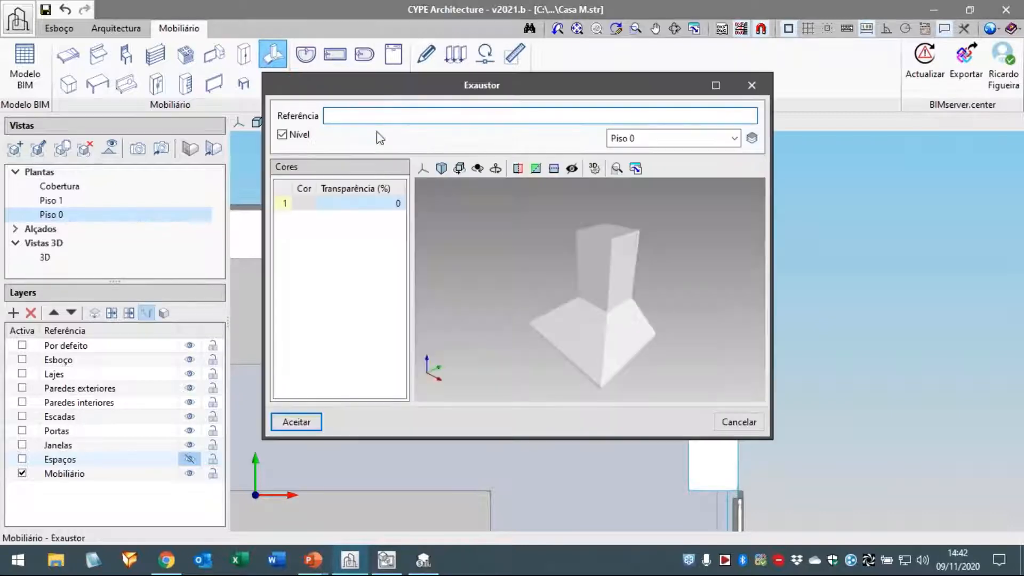
pyautogui.click(309, 425)
pyautogui.scroll(1, 330, 323)
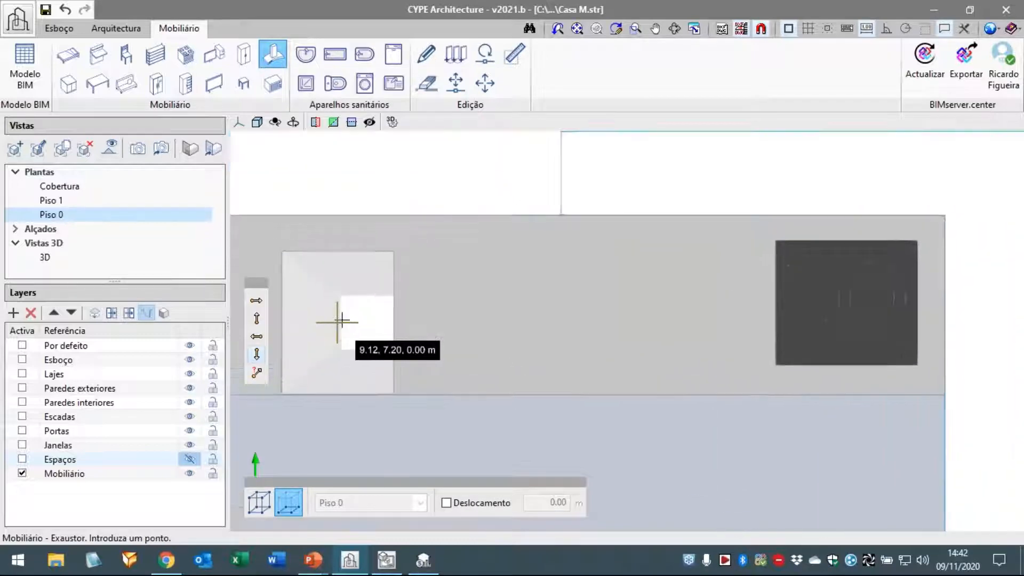
pyautogui.click(261, 340)
pyautogui.click(257, 300)
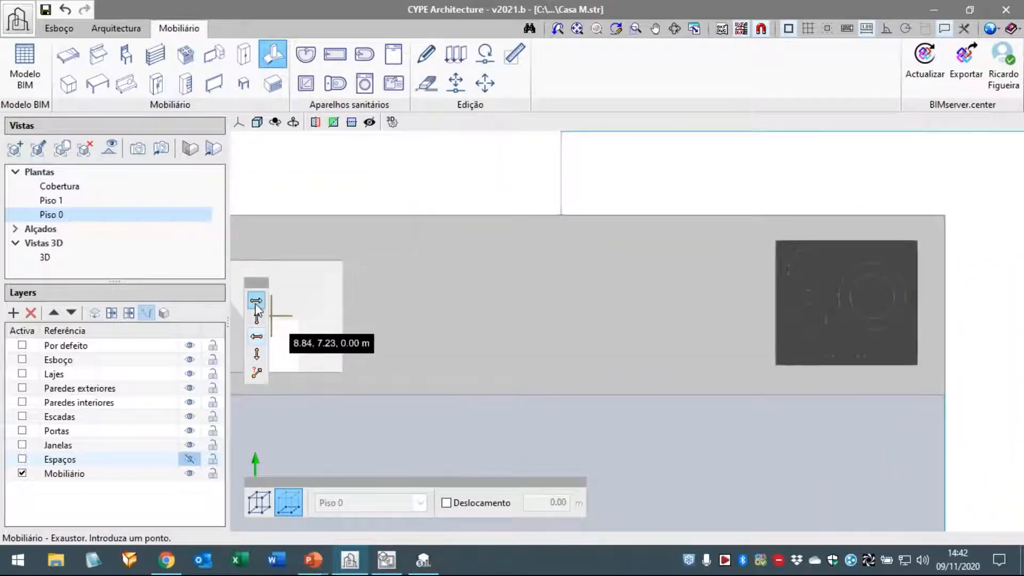
pyautogui.scroll(1, 480, 296)
pyautogui.moveTo(611, 317); pyautogui.dragTo(390, 326, button='middle')
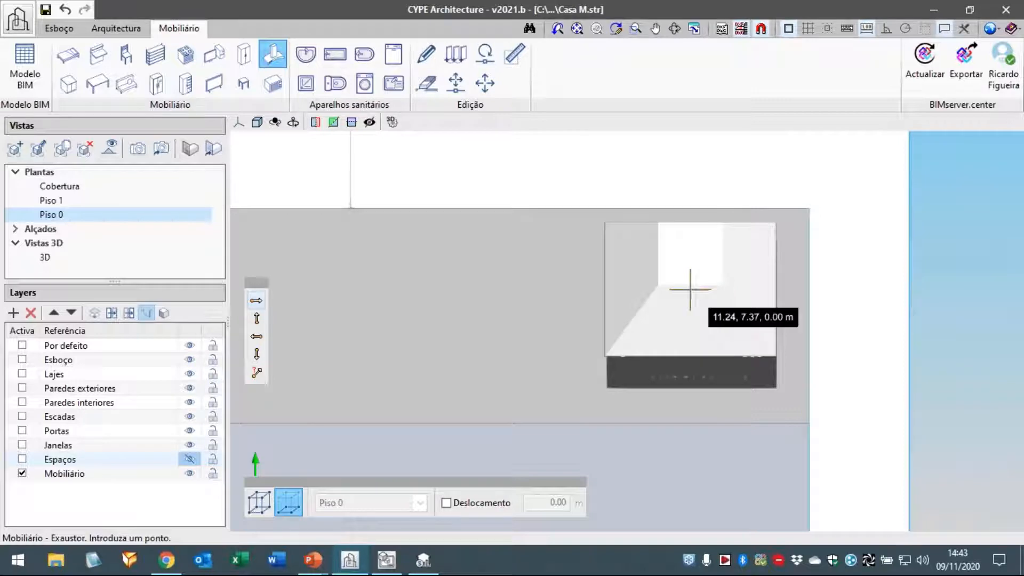
# Apply a vertical offset of 1.6 m to the hood and place it above the hob at 11.24, 7.34 m.
pyautogui.click(691, 290)
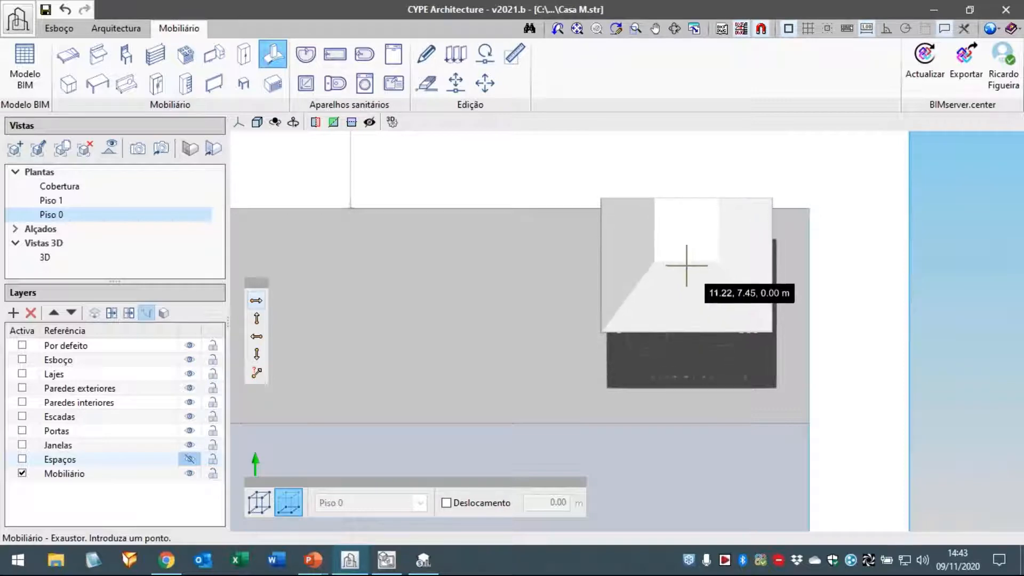
pyautogui.click(446, 503)
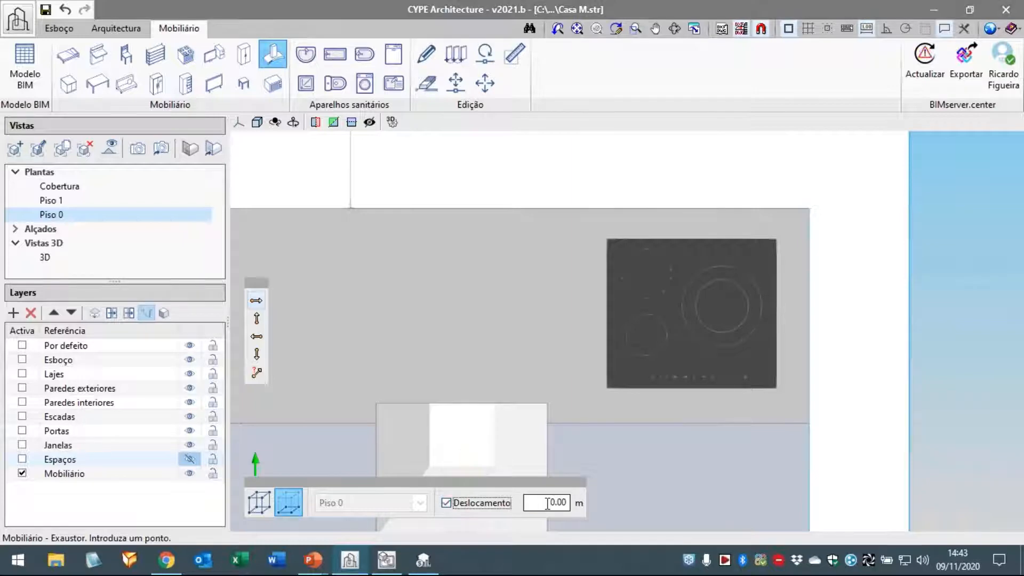
pyautogui.doubleClick(560, 502)
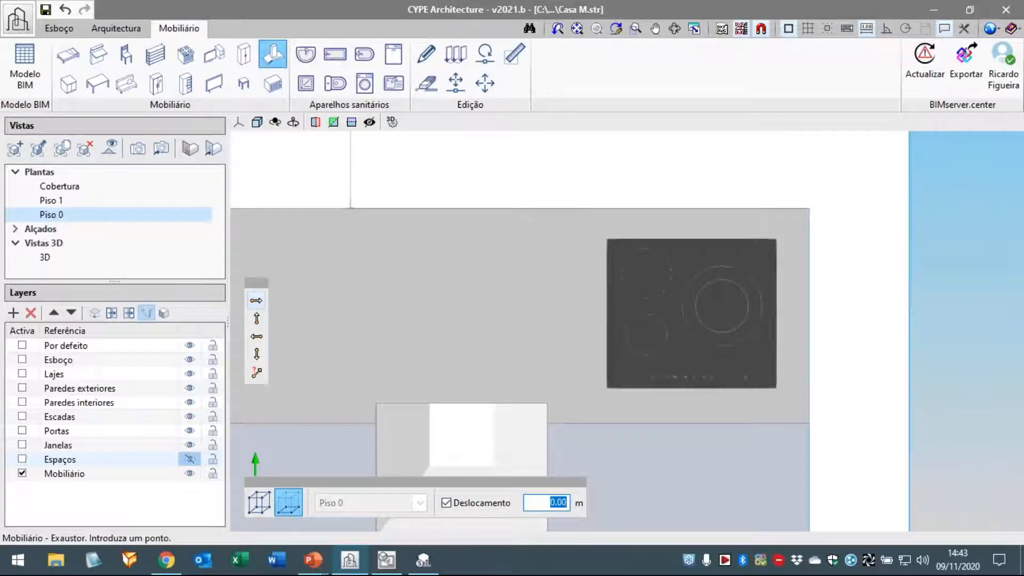
pyautogui.write('1.6')
pyautogui.click(670, 346)
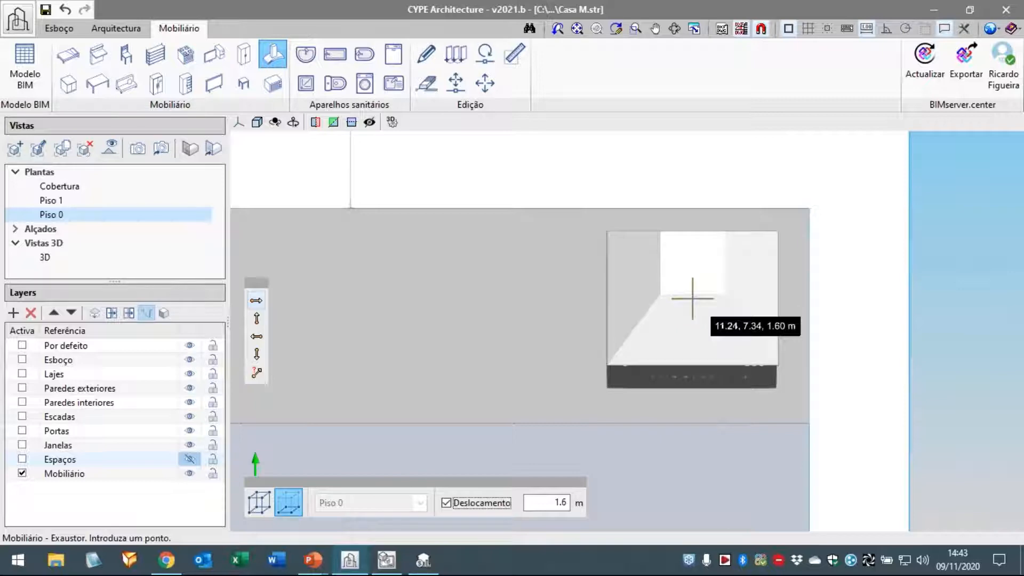
pyautogui.click(692, 298)
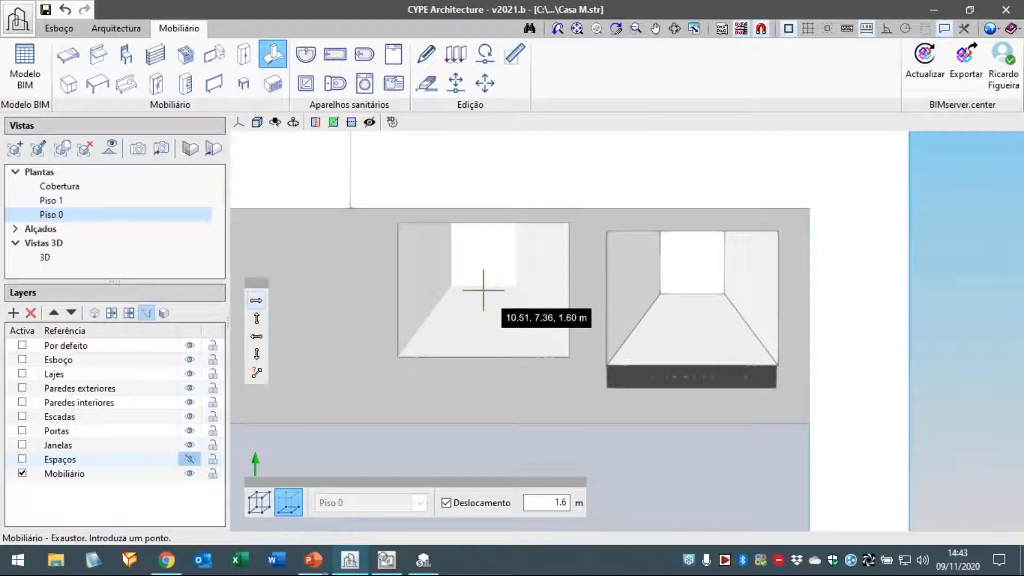
pyautogui.press('Escape')
# Start a new Microondas (microwave) on level Piso 0, accept its settings, and orient it facing the room from the upper wall.
pyautogui.scroll(-3, 483, 293)
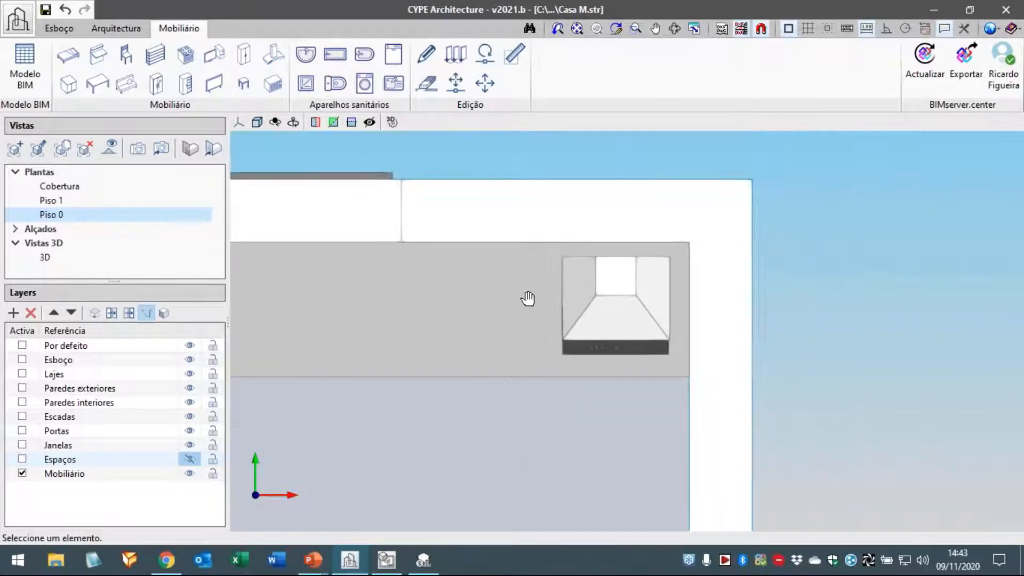
pyautogui.scroll(-1, 609, 304)
pyautogui.moveTo(494, 311); pyautogui.dragTo(671, 320, button='middle')
pyautogui.scroll(-3, 622, 324)
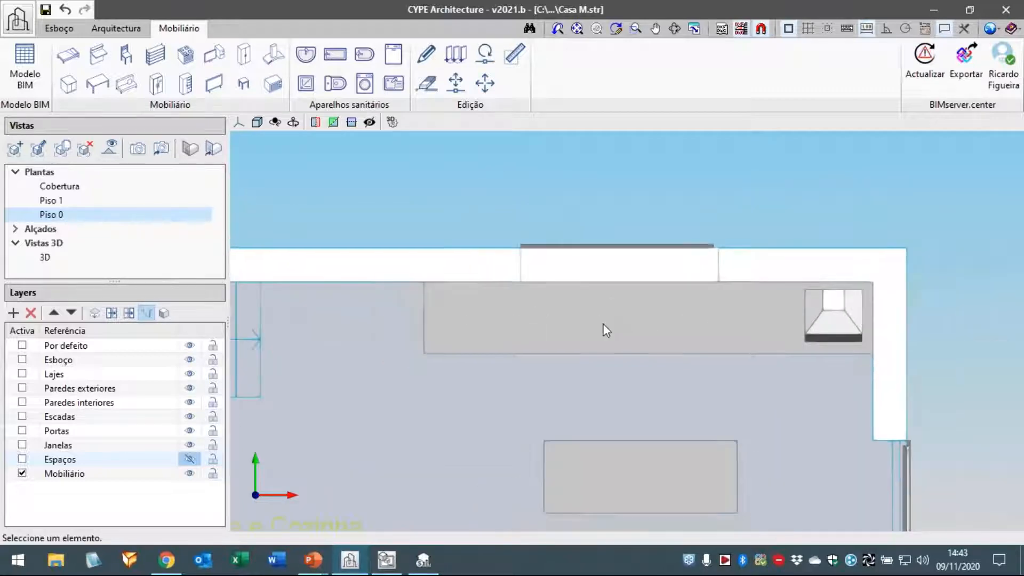
pyautogui.moveTo(539, 317); pyautogui.dragTo(595, 297, button='middle')
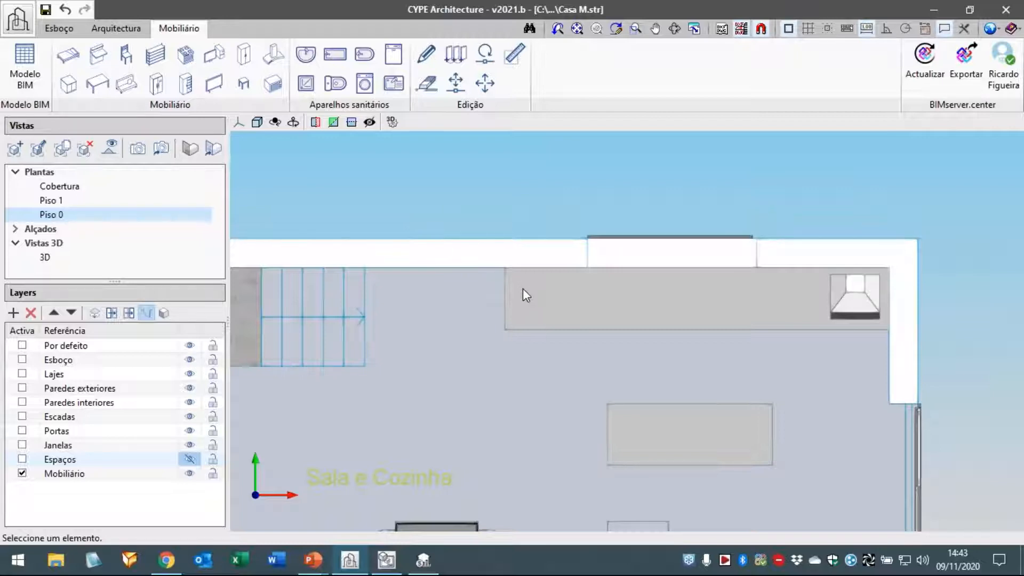
pyautogui.click(272, 85)
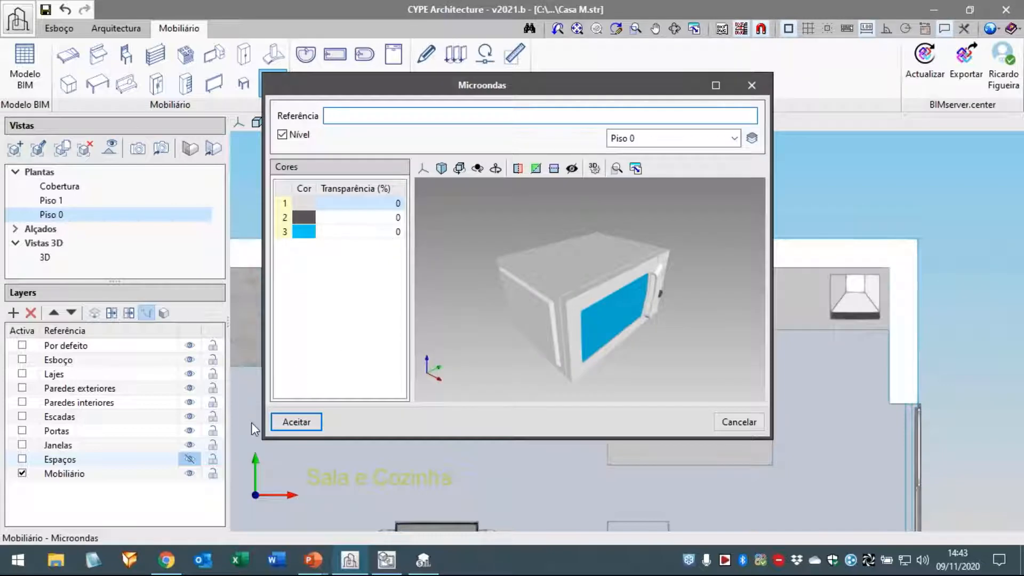
pyautogui.click(288, 420)
pyautogui.scroll(3, 477, 322)
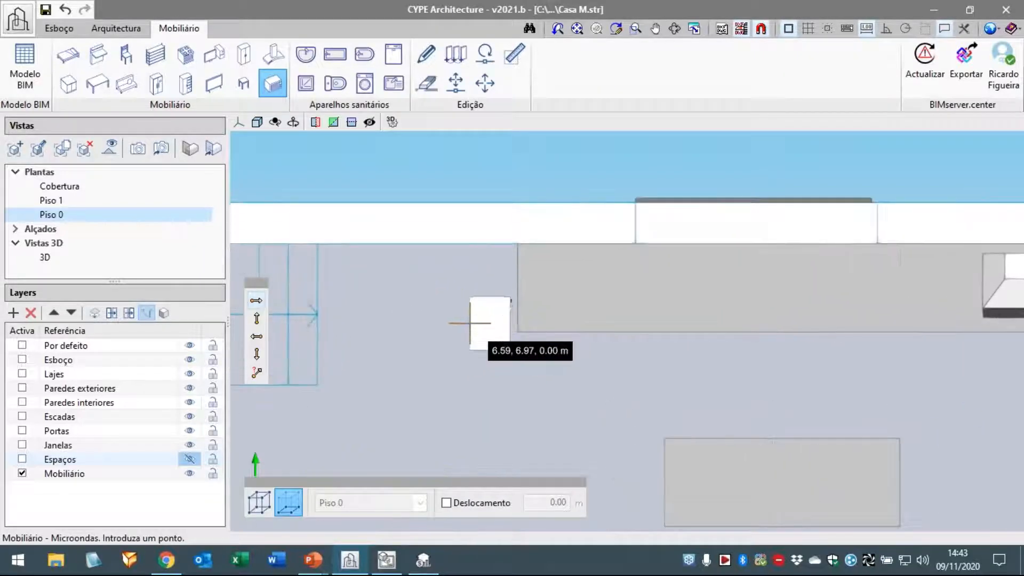
pyautogui.click(258, 353)
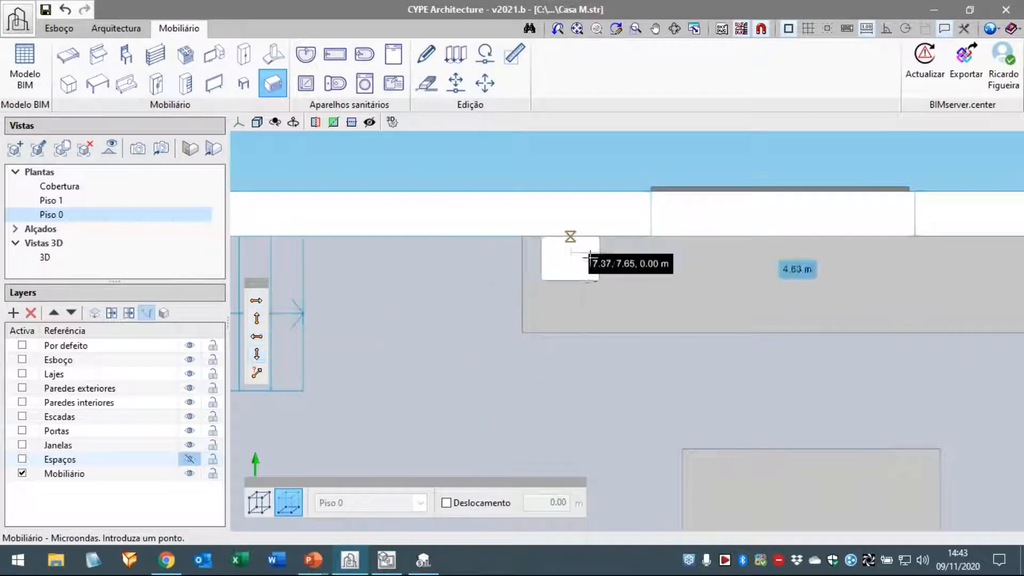
# Apply a vertical offset of 0.9 m to the microwave and place it on the upper worktop, near the end closest to the stairs.
pyautogui.click(491, 503)
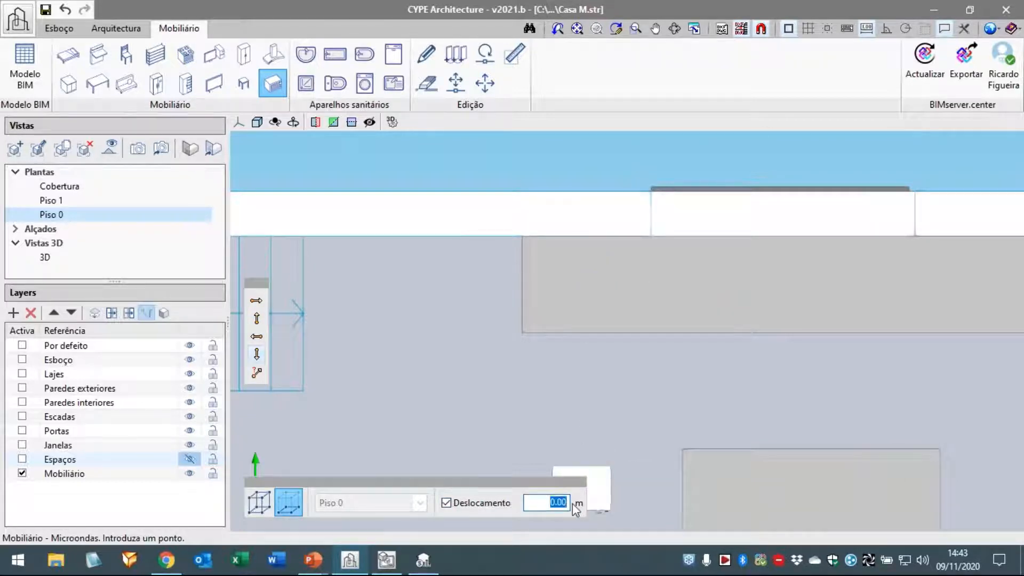
pyautogui.write('0.9')
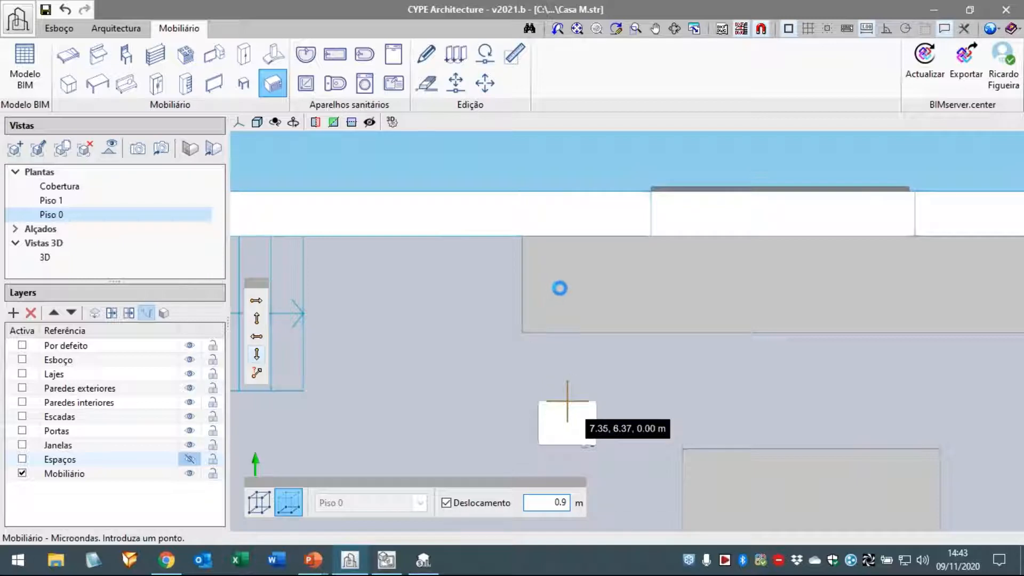
pyautogui.press('Tab')
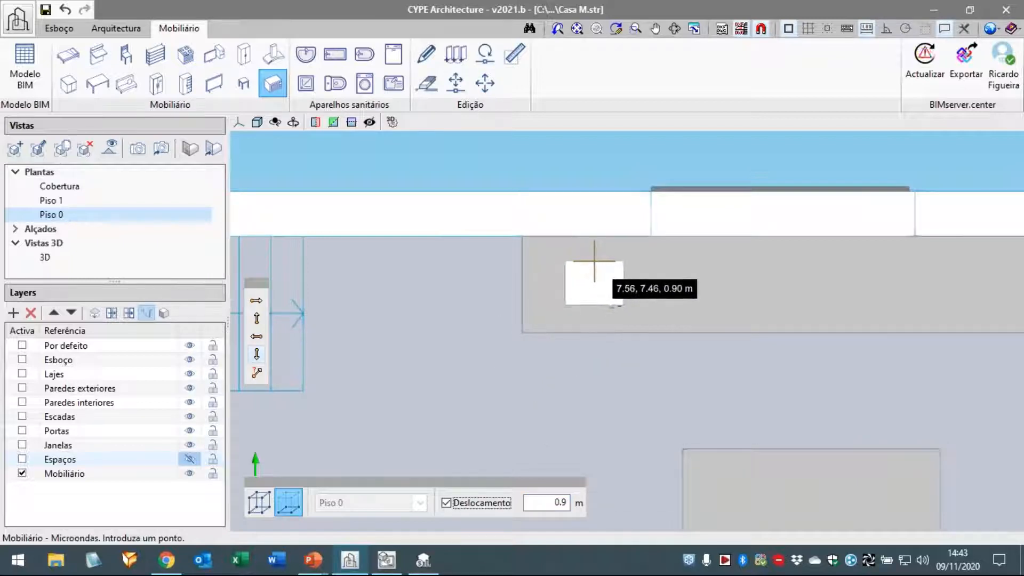
pyautogui.click(595, 258)
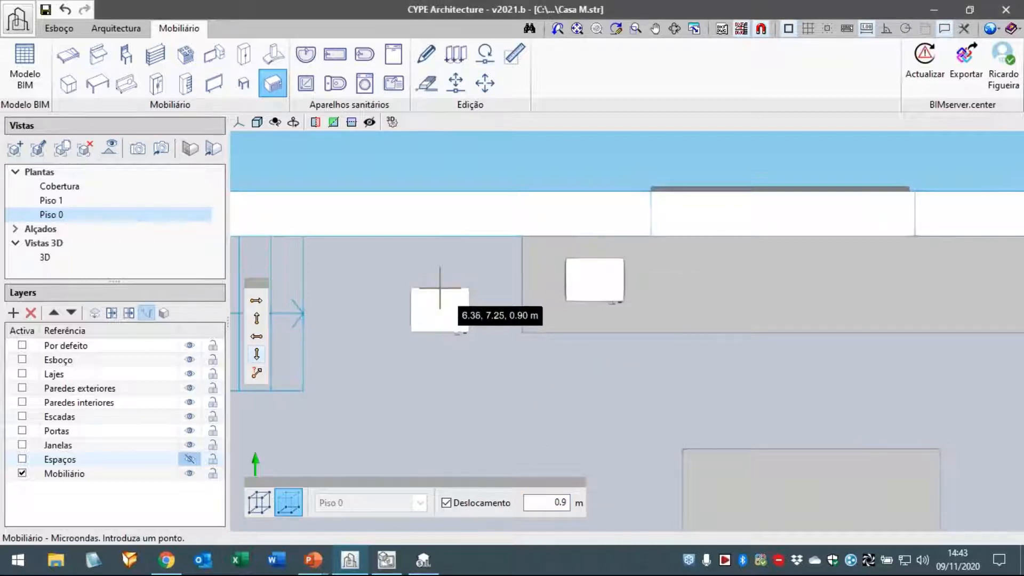
# Start a new Frigorífico (refrigerator) on level Piso 0 with type De 2 portas, and accept the settings.
pyautogui.scroll(-2, 440, 297)
pyautogui.moveTo(439, 297); pyautogui.dragTo(485, 253, button='middle')
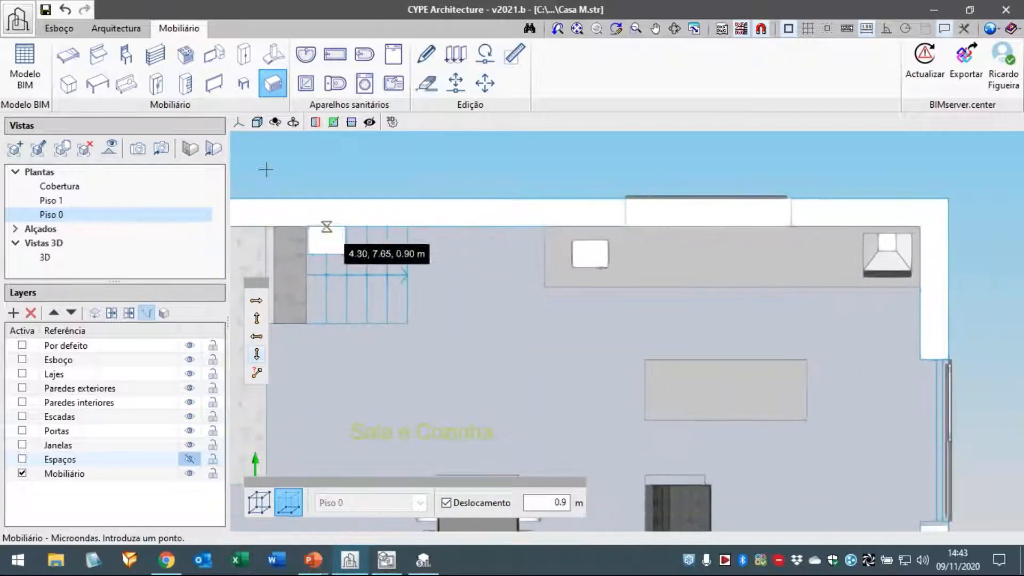
pyautogui.click(156, 85)
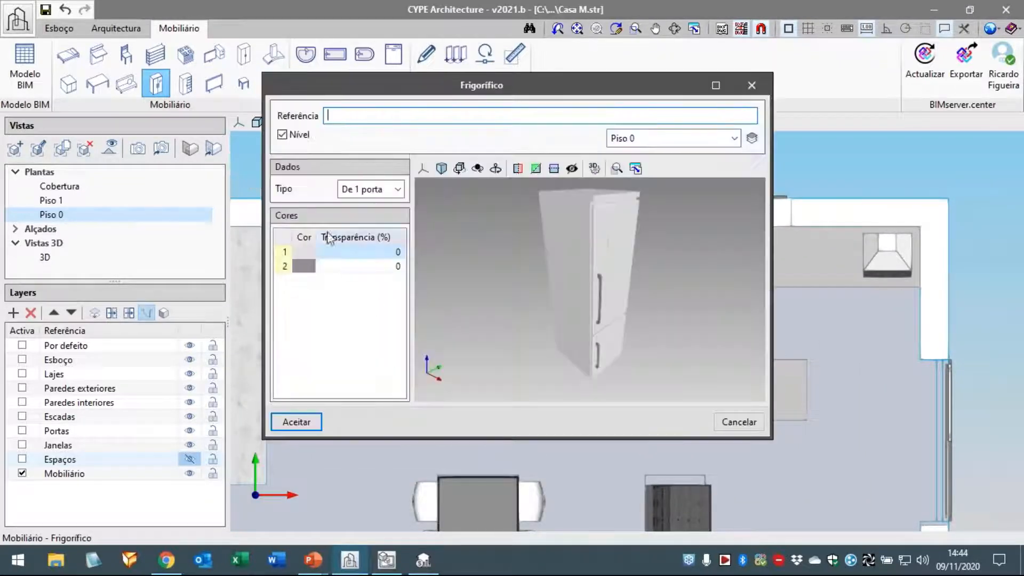
pyautogui.click(368, 189)
pyautogui.click(363, 217)
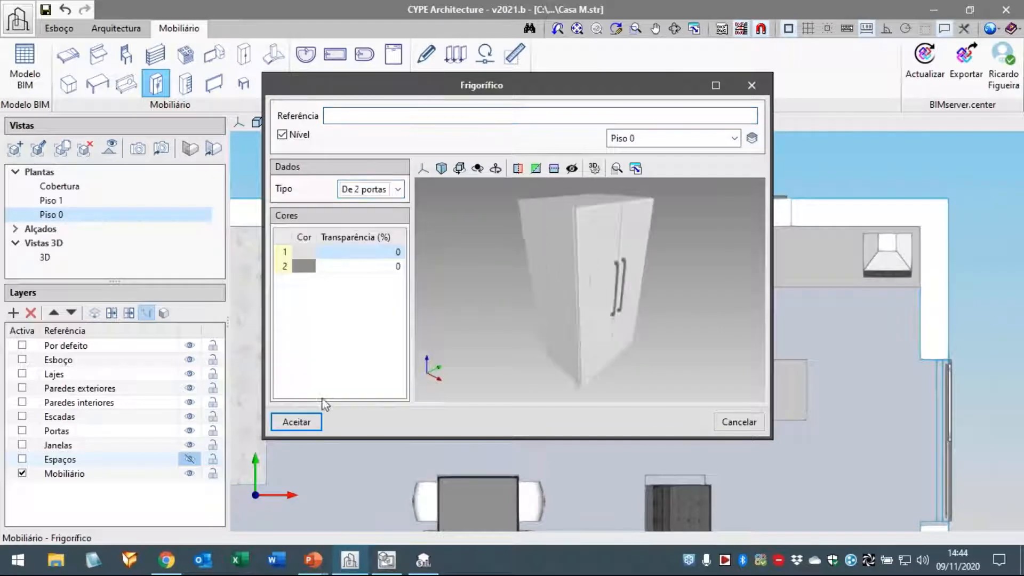
pyautogui.click(297, 423)
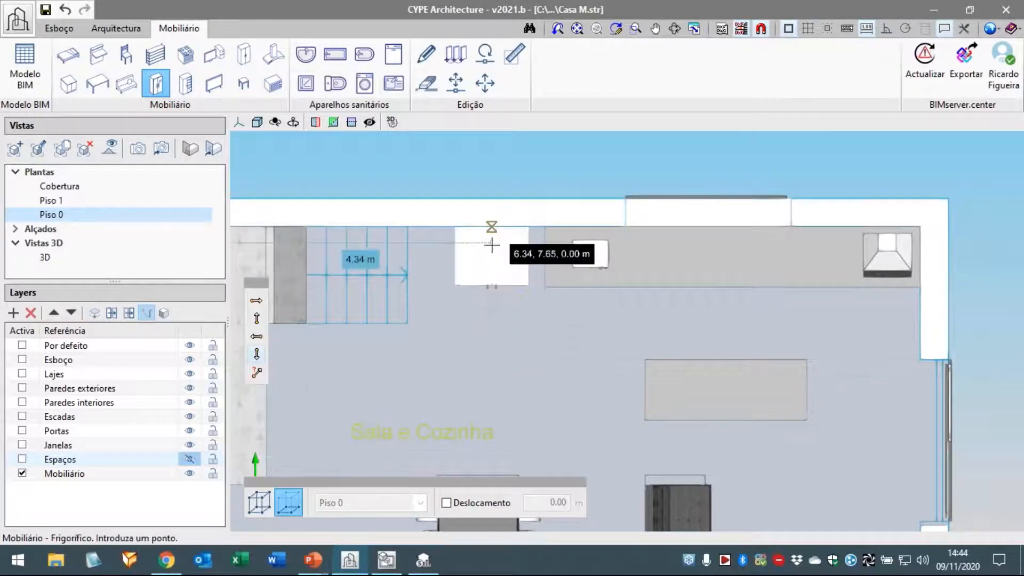
# Place the refrigerator against the upper wall between stairs and worktop at 6.34, 7.65 m, accepting the 4.34 m distance, and end the command.
pyautogui.click(492, 248)
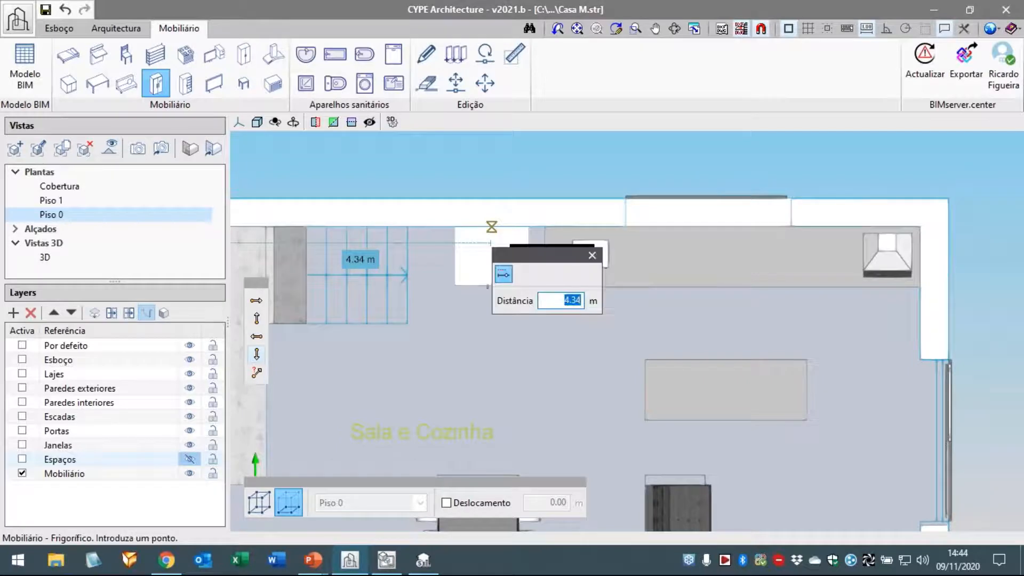
pyautogui.press('Return')
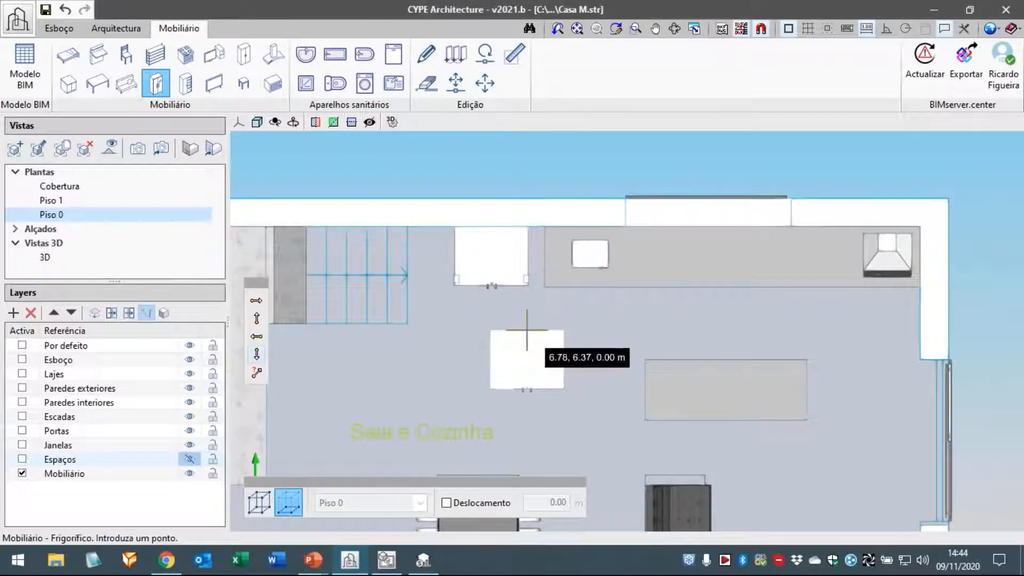
pyautogui.moveTo(527, 330); pyautogui.dragTo(490, 260, button='middle')
pyautogui.scroll(-4, 494, 257)
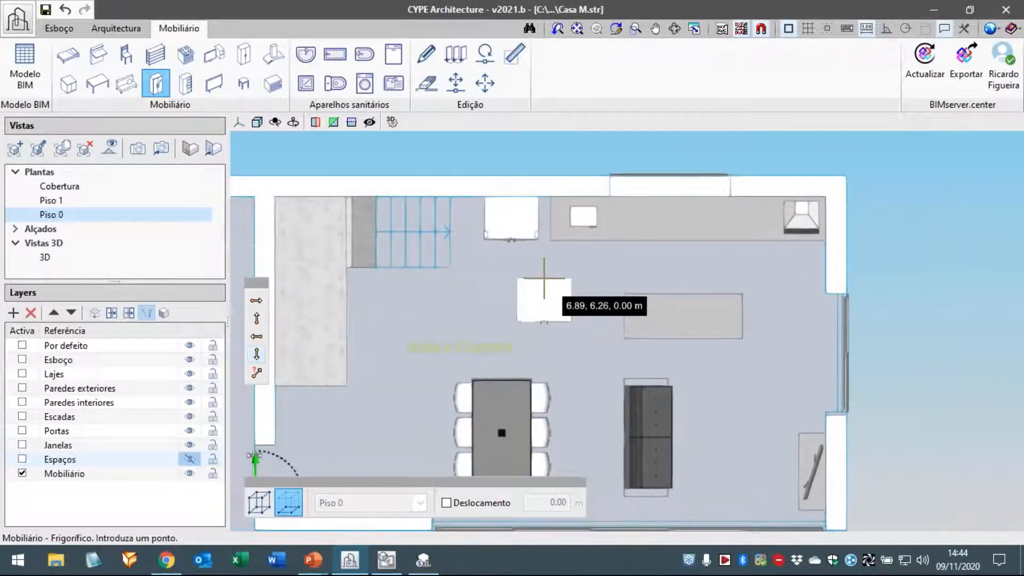
pyautogui.press('Escape')
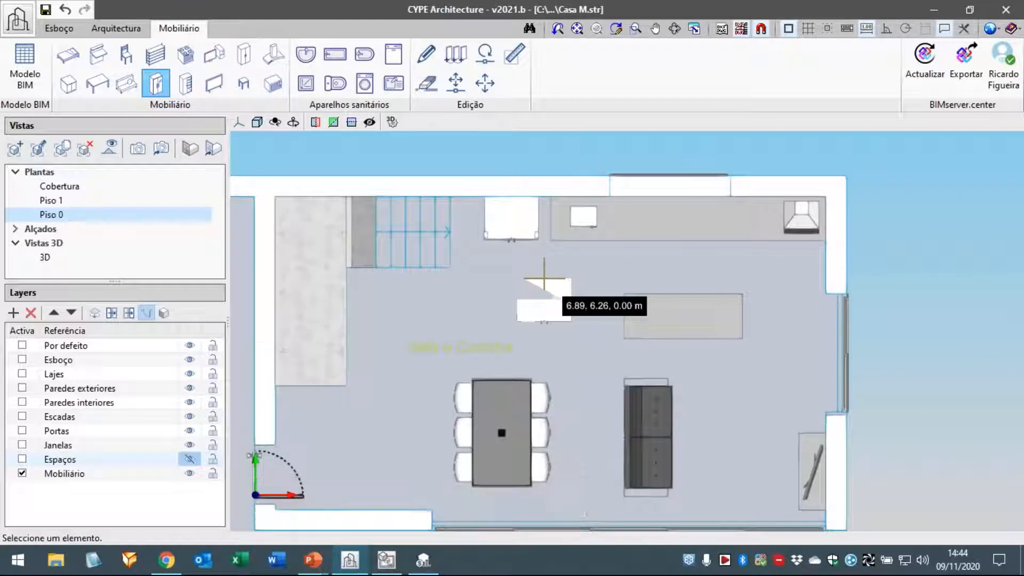
pyautogui.scroll(-2, 548, 279)
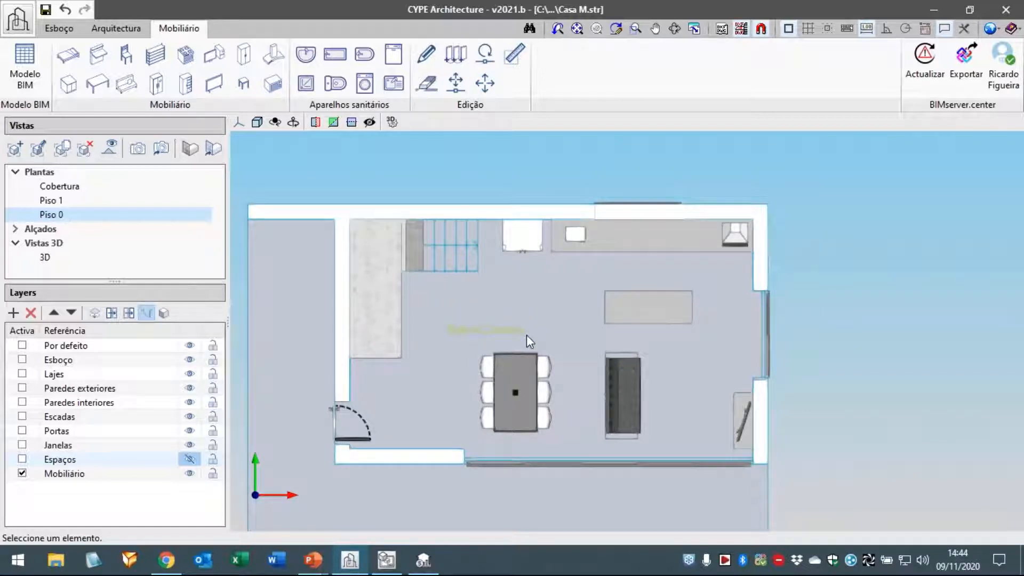
# Open the Piso 1 floor plan at the bedroom with the bed outline.
pyautogui.click(52, 201)
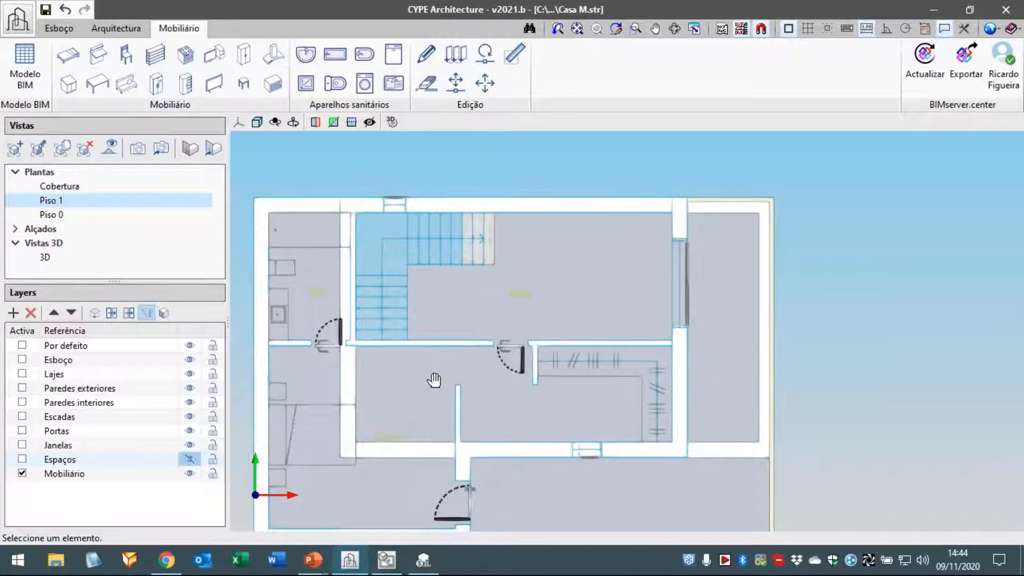
pyautogui.moveTo(434, 377); pyautogui.dragTo(579, 282, button='middle')
pyautogui.scroll(2, 529, 341)
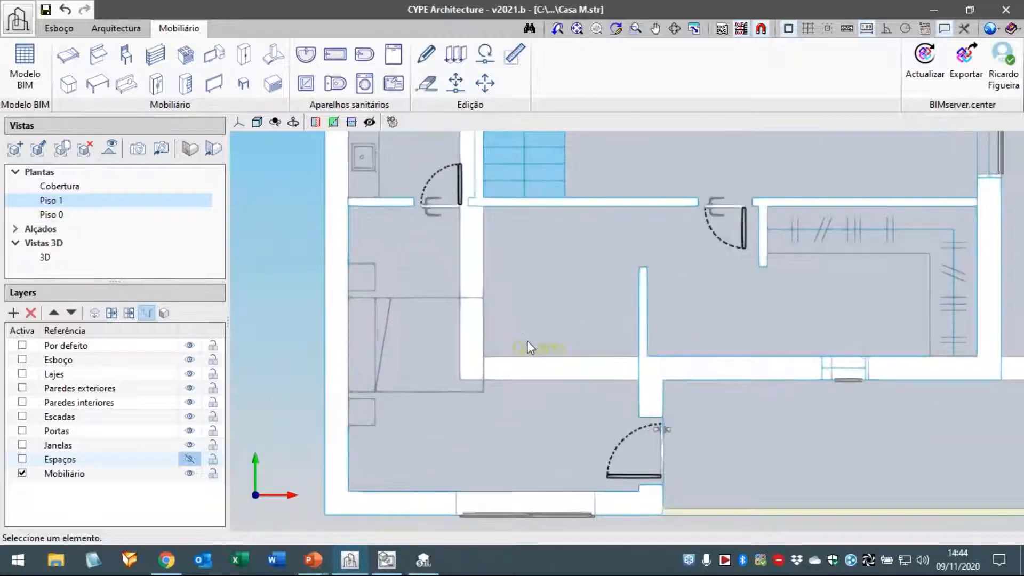
# Start a new Cama (bed) on level Piso 1 with dimensions 1500 x 1900 mm.
pyautogui.moveTo(458, 367); pyautogui.dragTo(460, 387, button='middle')
pyautogui.moveTo(370, 383); pyautogui.dragTo(370, 397, button='middle')
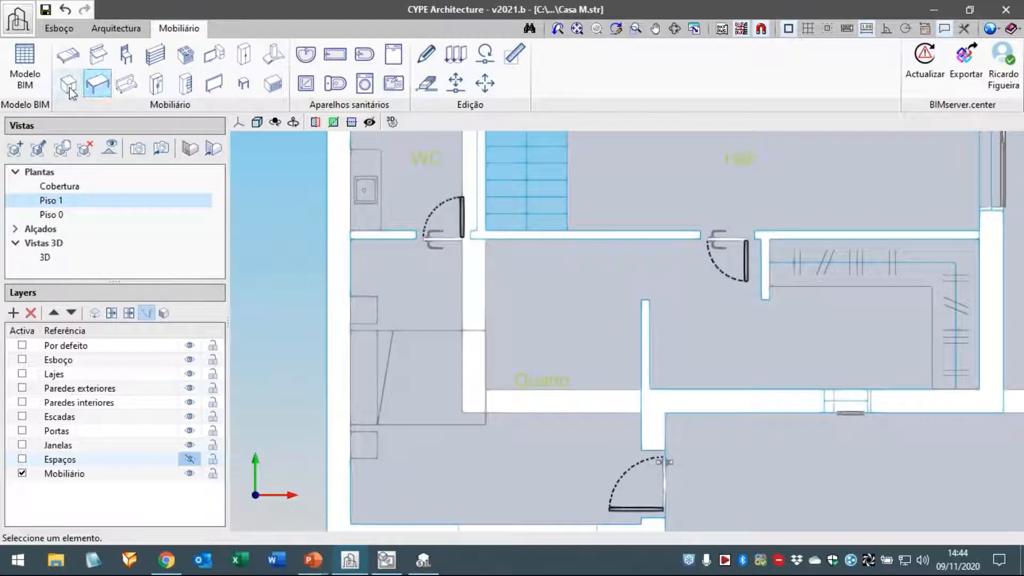
pyautogui.click(72, 55)
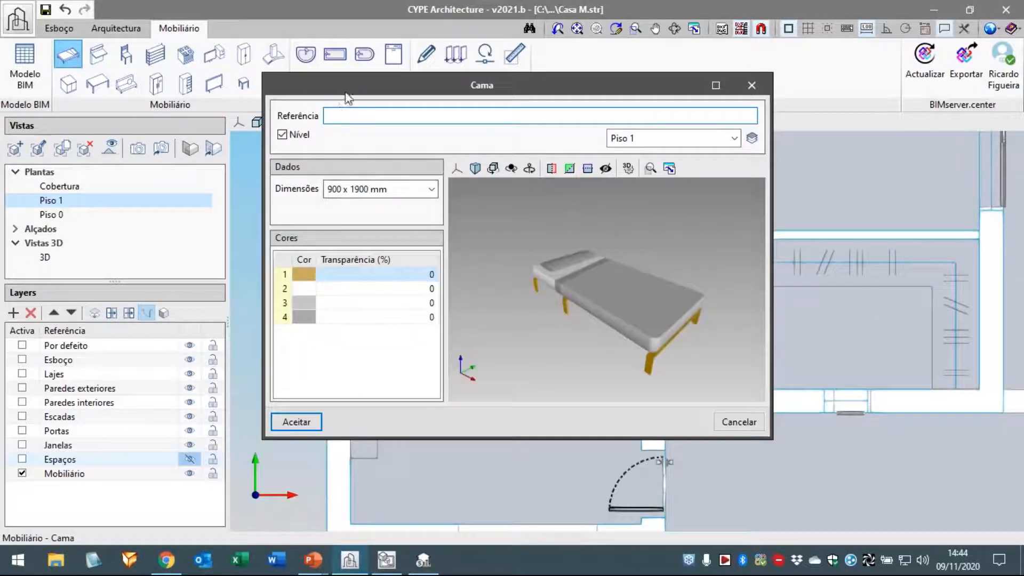
pyautogui.moveTo(346, 93); pyautogui.dragTo(370, 129)
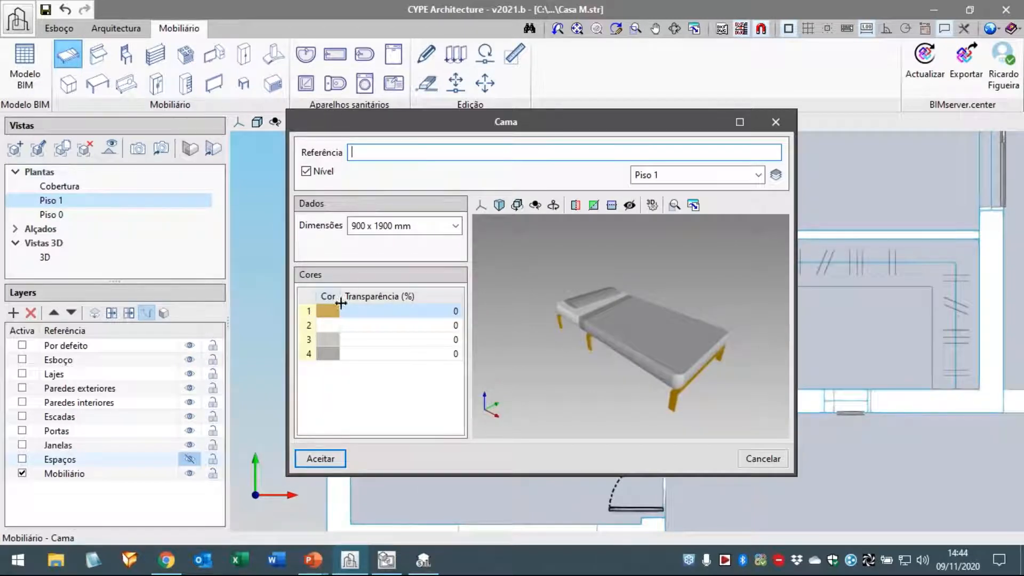
pyautogui.click(372, 227)
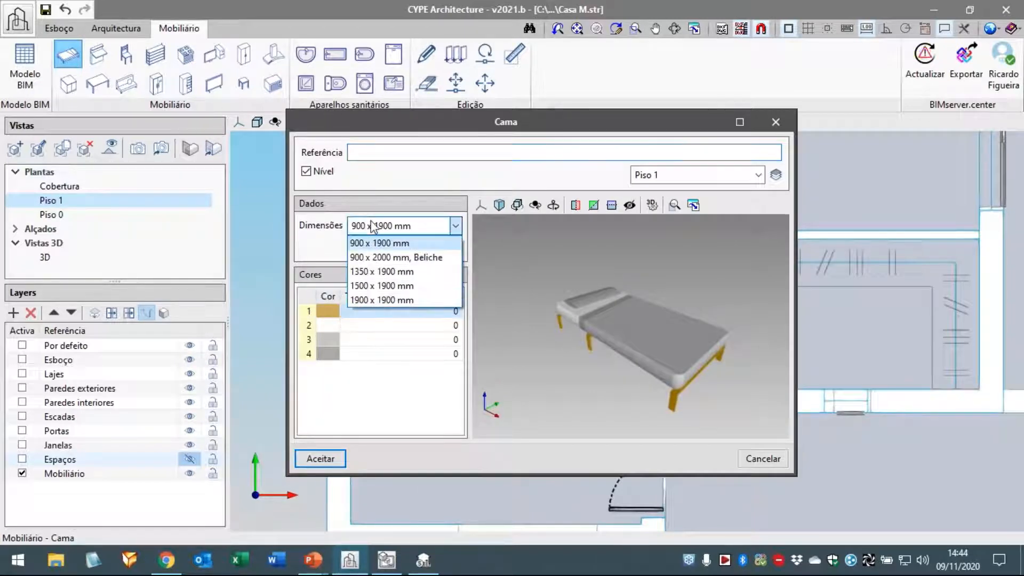
pyautogui.click(386, 286)
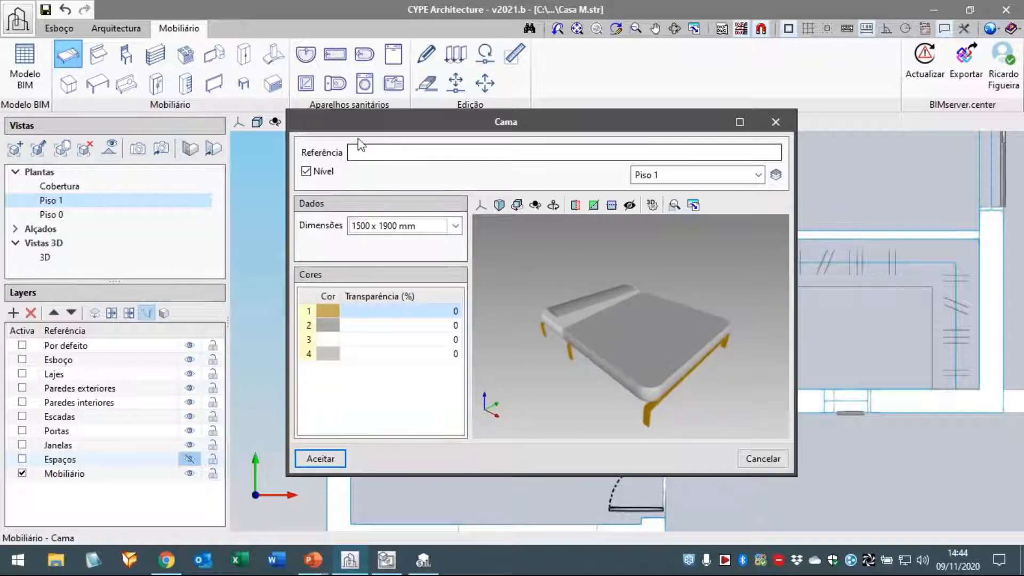
pyautogui.moveTo(367, 123); pyautogui.dragTo(399, 110)
# Change the bed's first colour from the gold tone to dark grey and accept the bed settings.
pyautogui.click(385, 307)
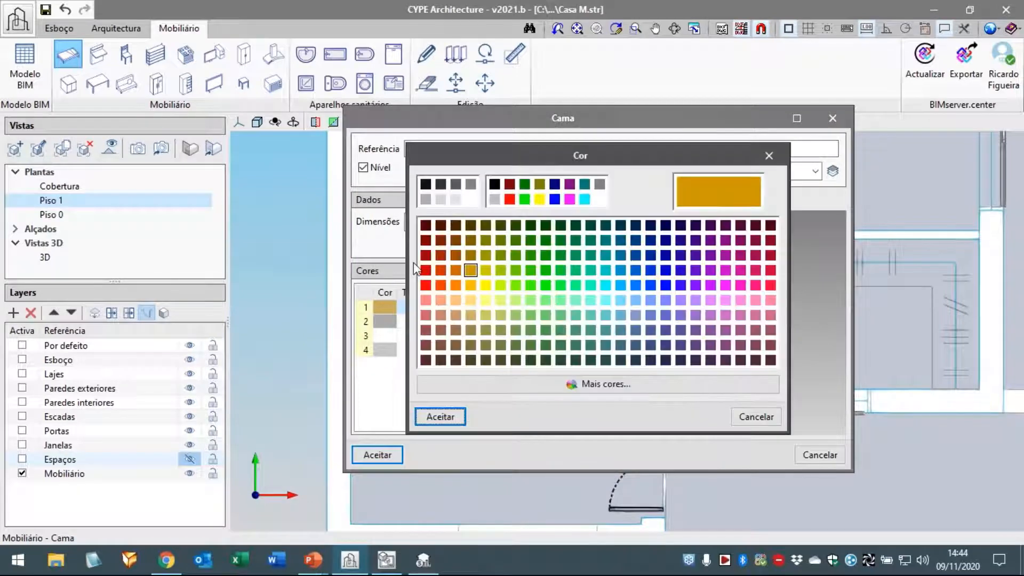
pyautogui.click(440, 184)
pyautogui.click(440, 416)
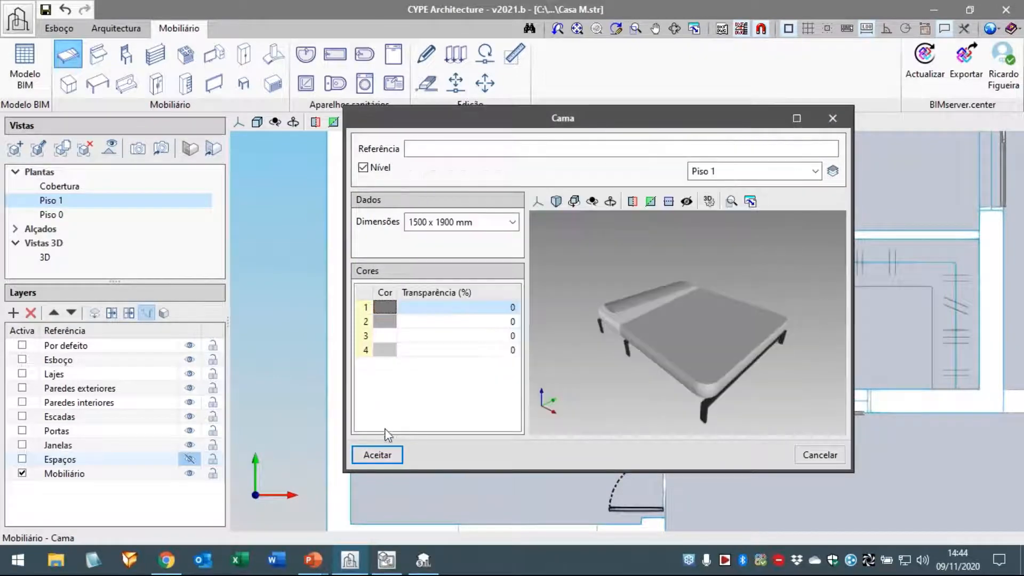
pyautogui.click(386, 457)
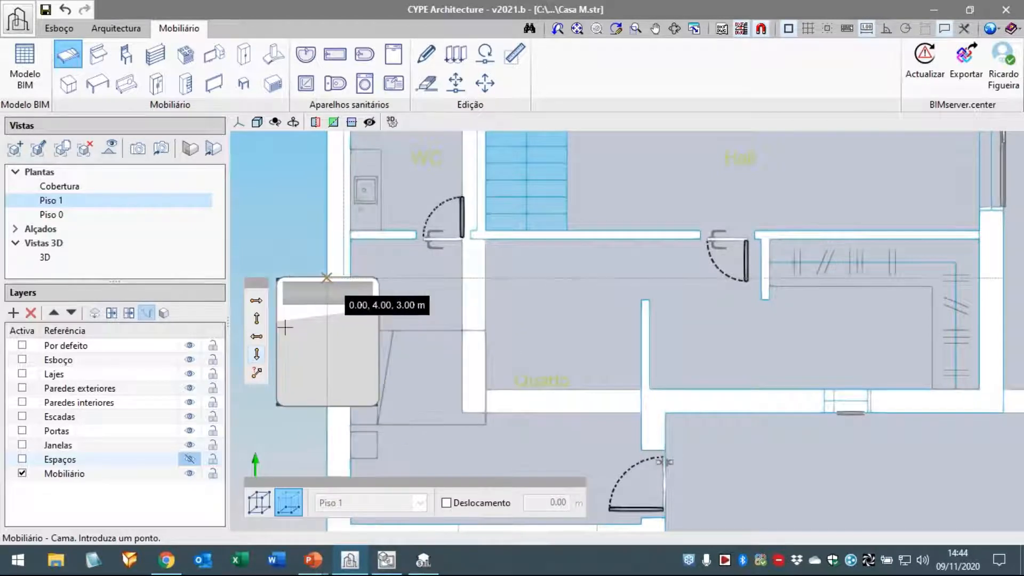
# Rotate the bed so its headboard faces the exterior wall, place it over the bedroom's bed outline, and end the command.
pyautogui.click(256, 303)
pyautogui.moveTo(425, 328); pyautogui.dragTo(416, 238, button='middle')
pyautogui.scroll(1, 415, 238)
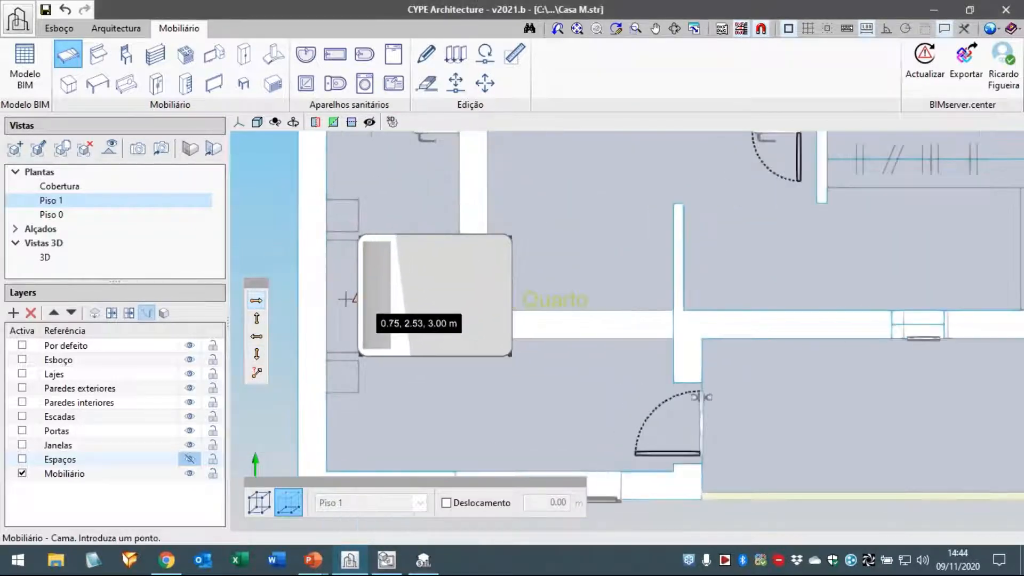
pyautogui.click(333, 295)
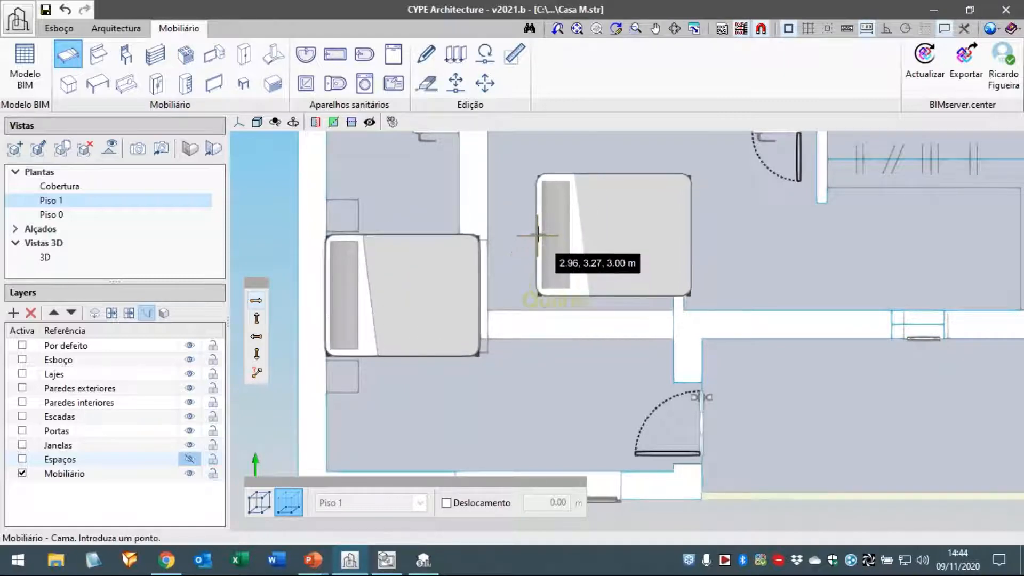
pyautogui.press('Escape')
# Draw a 0.4 m Bancada (worktop) along the exterior wall over the bedside table outline above the bed, starting at 0.35, 3.33 m.
pyautogui.scroll(3, 320, 218)
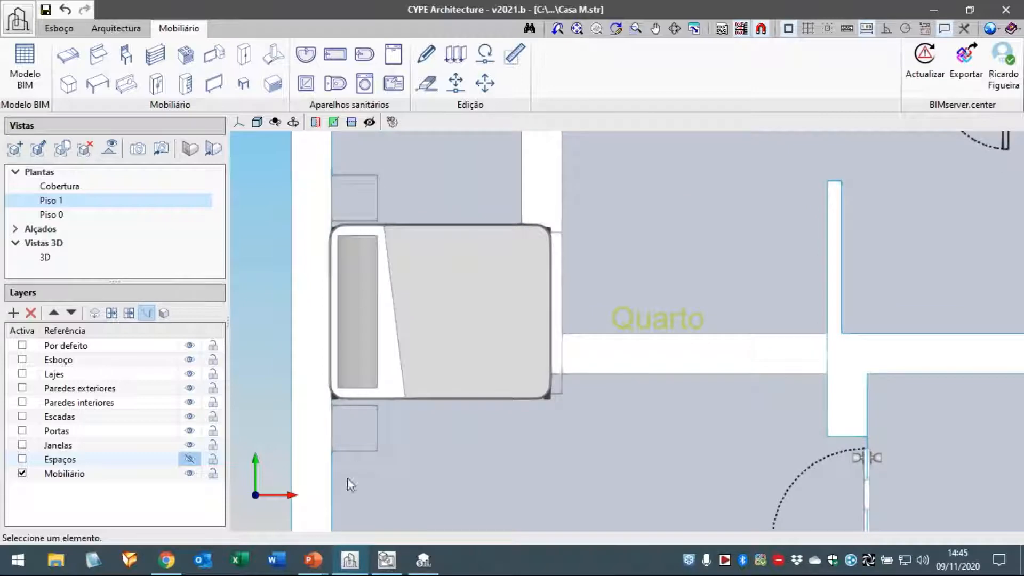
pyautogui.click(68, 83)
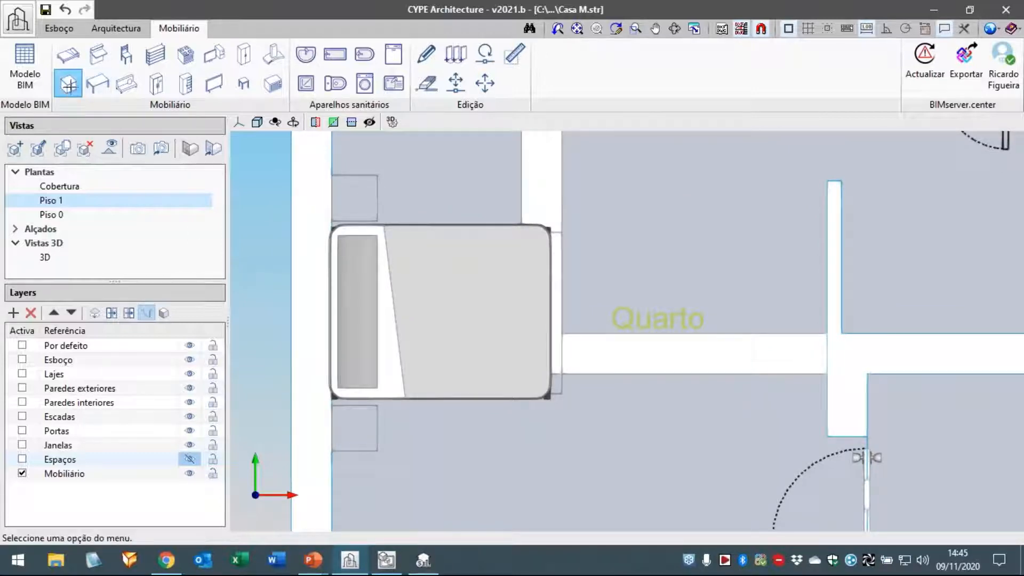
pyautogui.scroll(3, 331, 197)
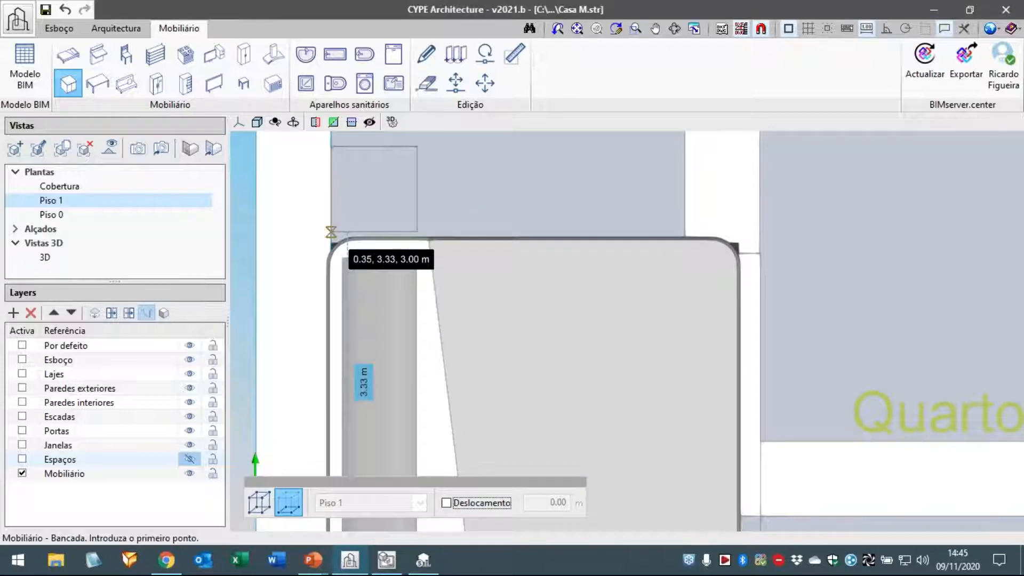
pyautogui.click(326, 231)
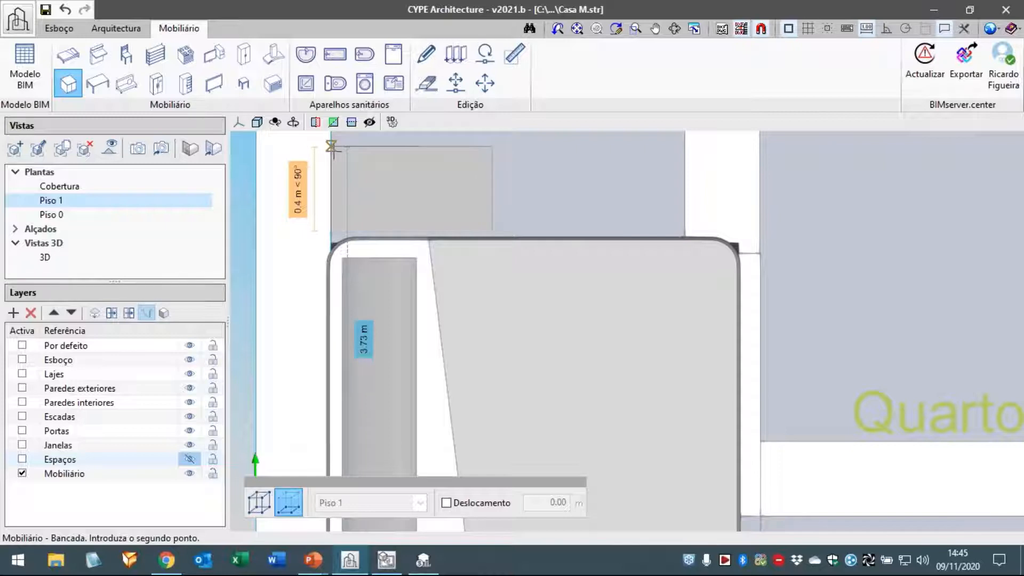
pyautogui.press('Return')
pyautogui.press('Return')
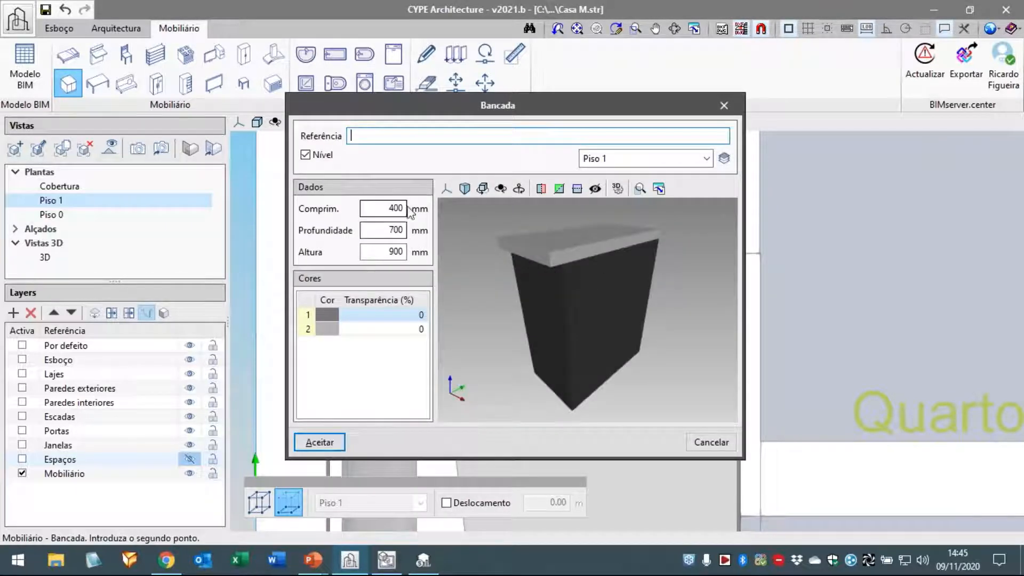
# Set the bedside table's depth and height to 400 mm each and accept the settings.
pyautogui.doubleClick(396, 230)
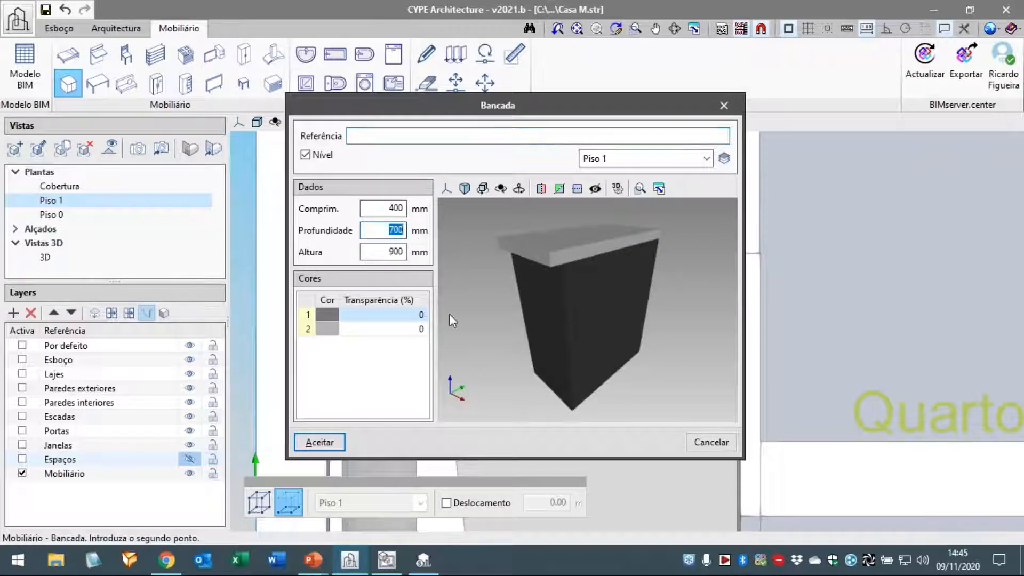
pyautogui.write('4')
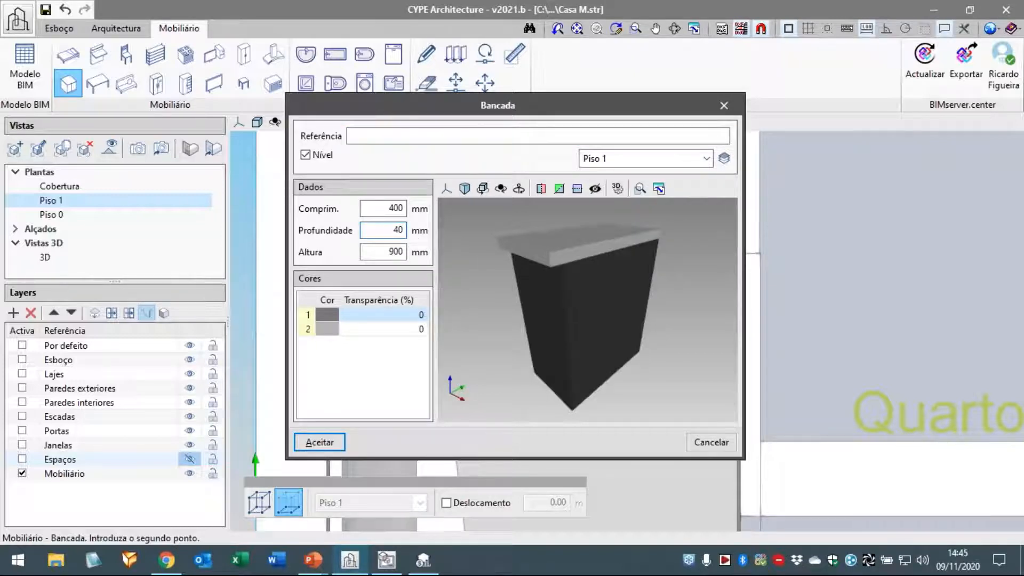
pyautogui.press('Tab')
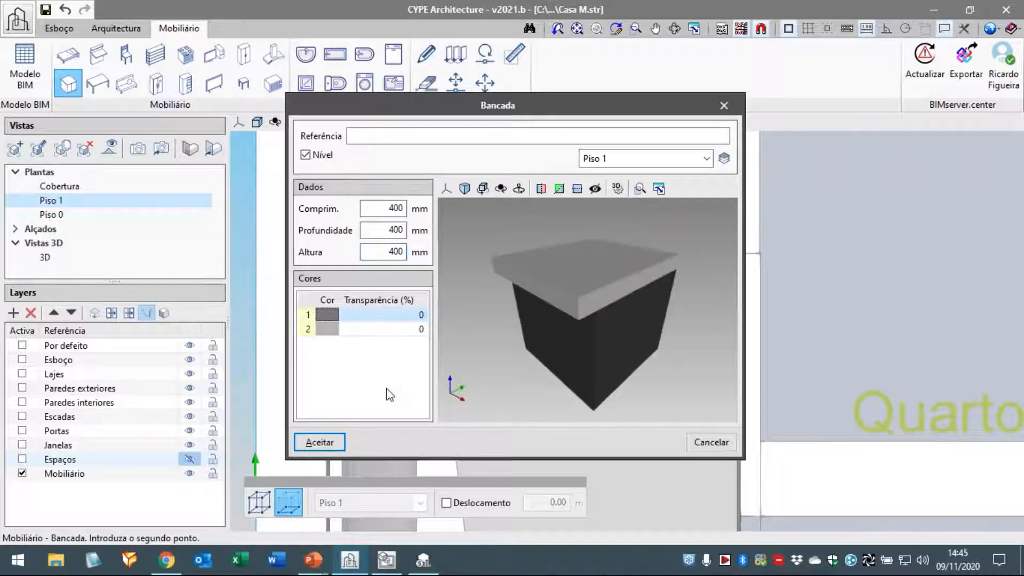
pyautogui.click(320, 442)
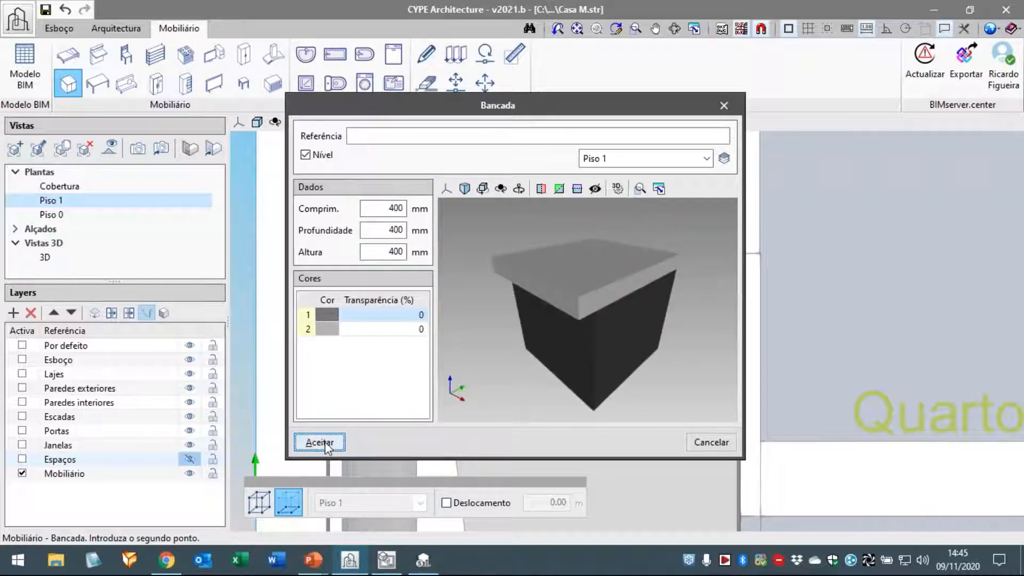
# Add a second 400 mm bedside table over the outline below the bed, from 0.35, 1.33 m to 0.35, 1.73 m, accepting the same settings.
pyautogui.scroll(-4, 370, 359)
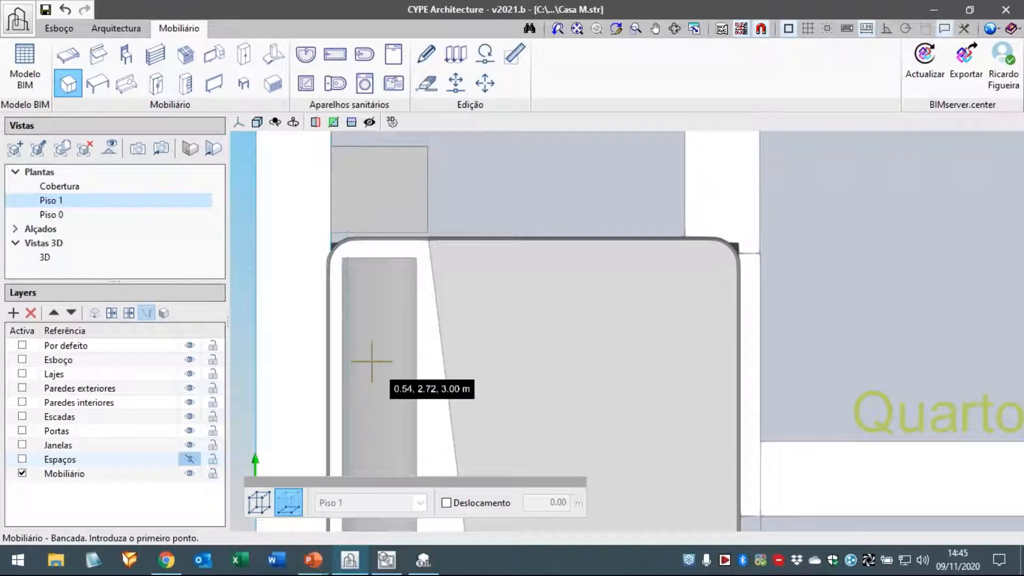
pyautogui.moveTo(441, 336); pyautogui.dragTo(373, 274, button='middle')
pyautogui.scroll(4, 369, 349)
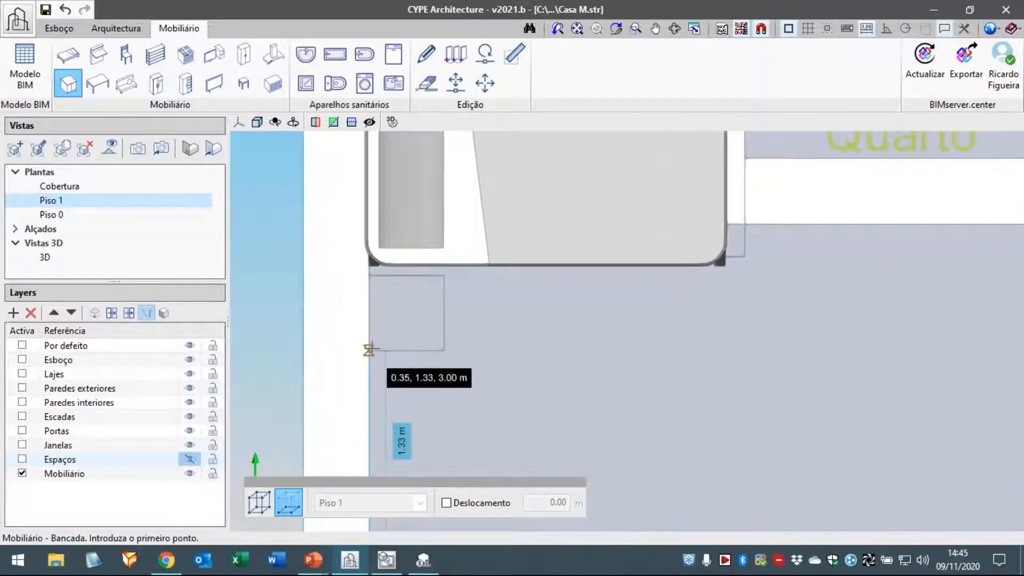
pyautogui.click(370, 349)
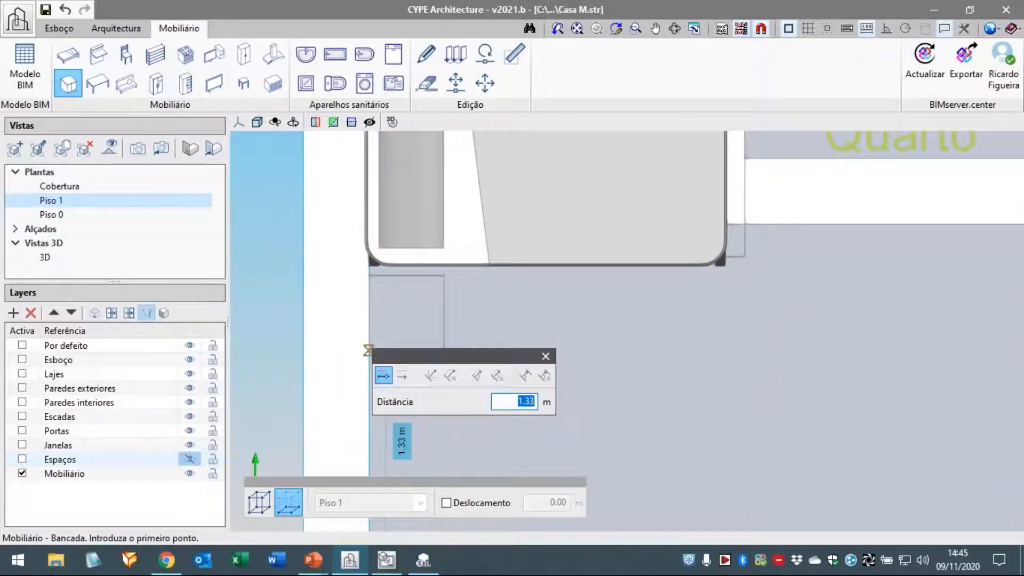
pyautogui.press('Return')
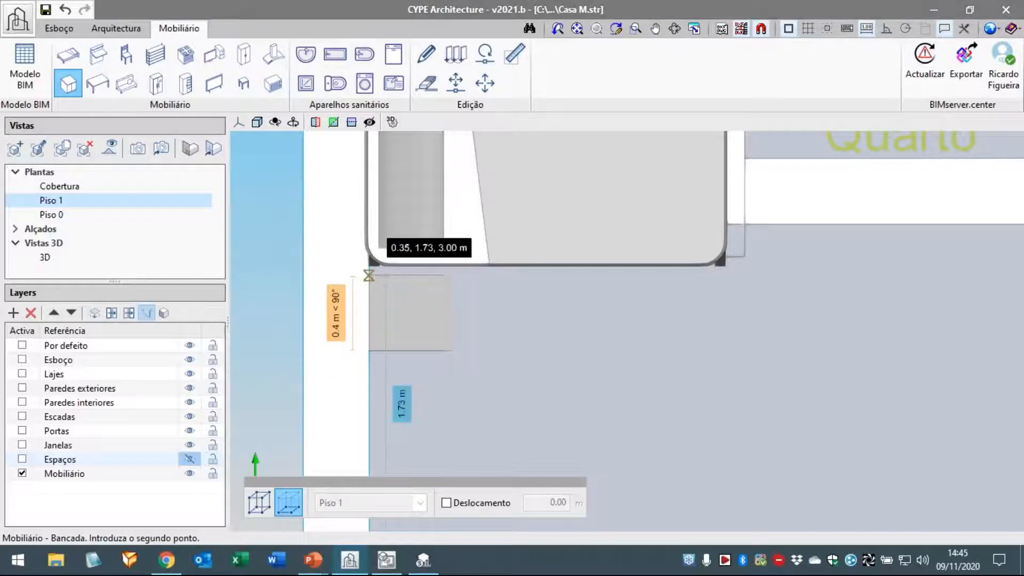
pyautogui.click(369, 276)
pyautogui.press('Return')
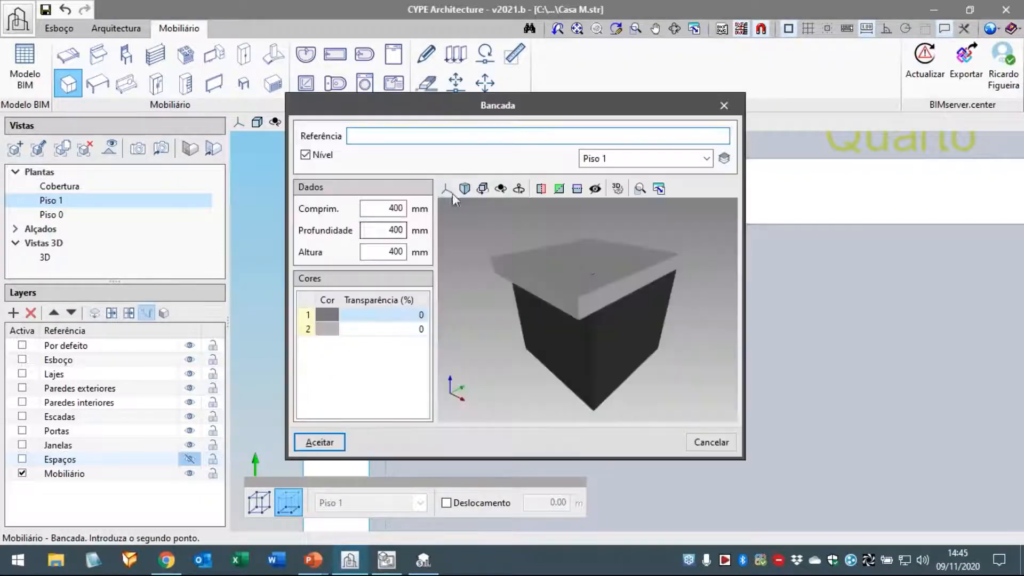
pyautogui.click(342, 440)
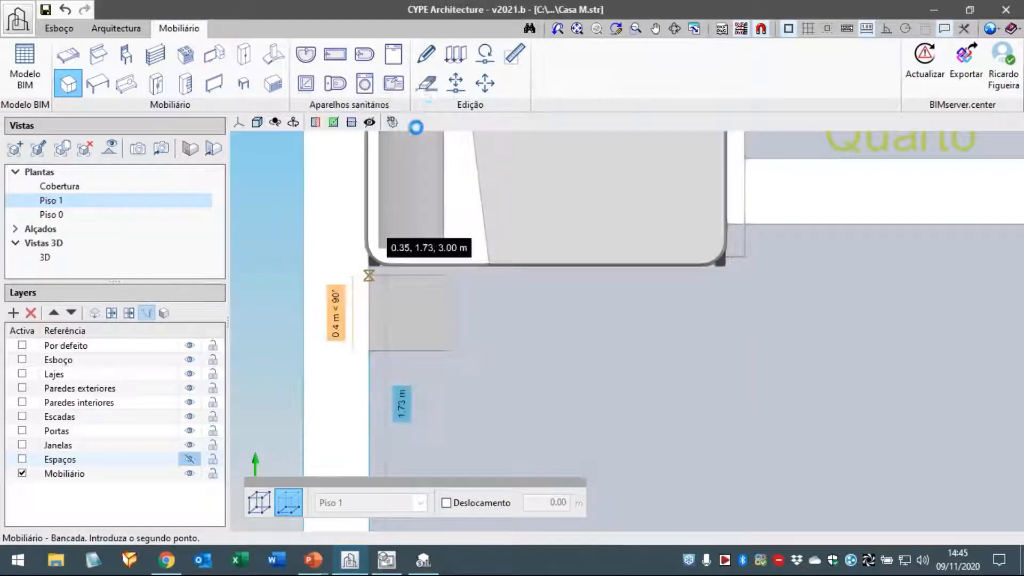
# Draw an Armário (wardrobe) 2.41 m long along the closet's upper wall, from the partition corner to the edge of the side wardrobe outline.
pyautogui.scroll(-2, 541, 332)
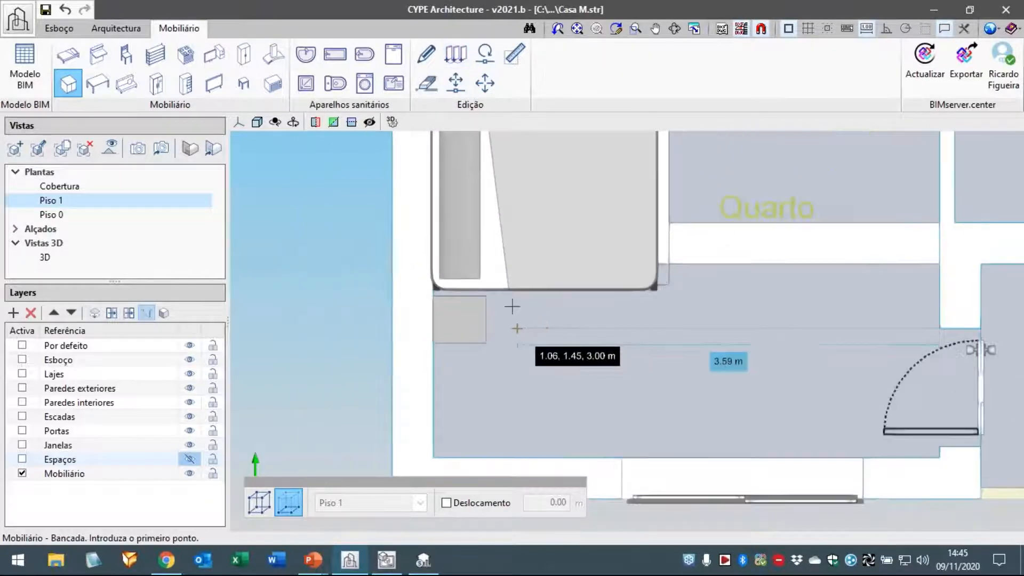
pyautogui.scroll(-3, 466, 286)
pyautogui.moveTo(633, 305); pyautogui.dragTo(410, 331, button='middle')
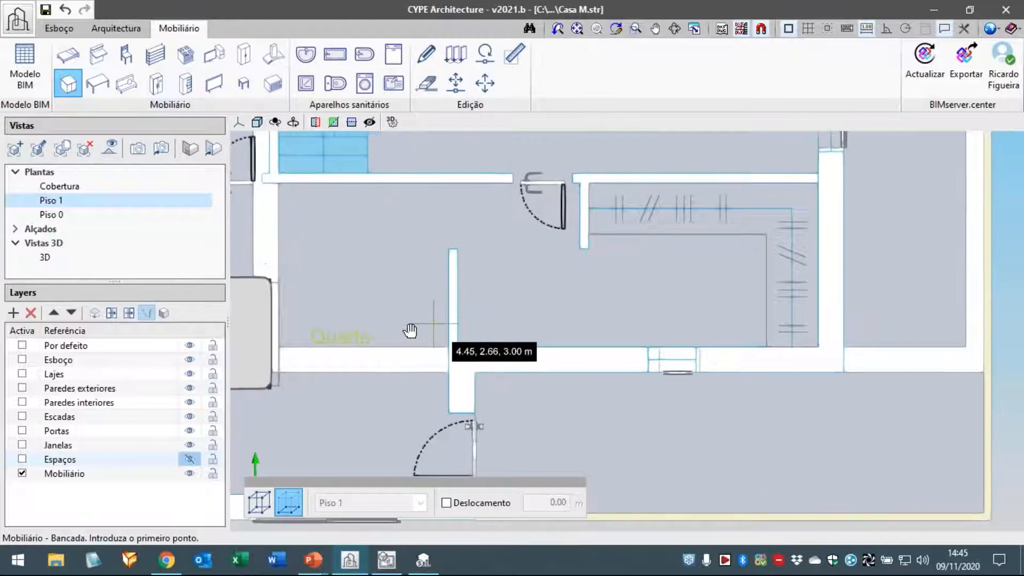
pyautogui.moveTo(617, 338)
pyautogui.mouseDown(button='middle')
pyautogui.moveTo(542, 354)
pyautogui.moveTo(542, 315)
pyautogui.moveTo(529, 329)
pyautogui.mouseUp(button='middle')
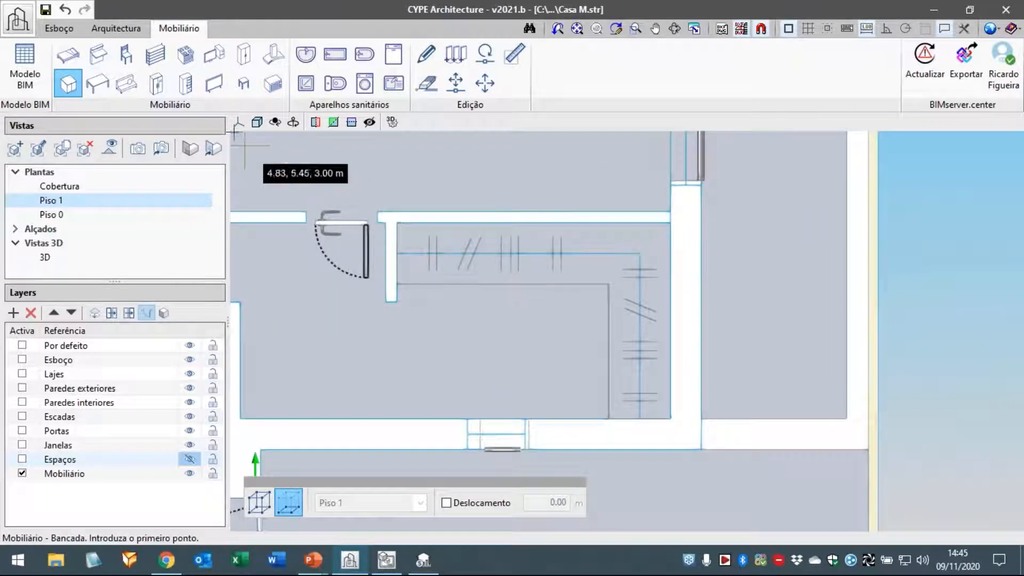
pyautogui.click(243, 60)
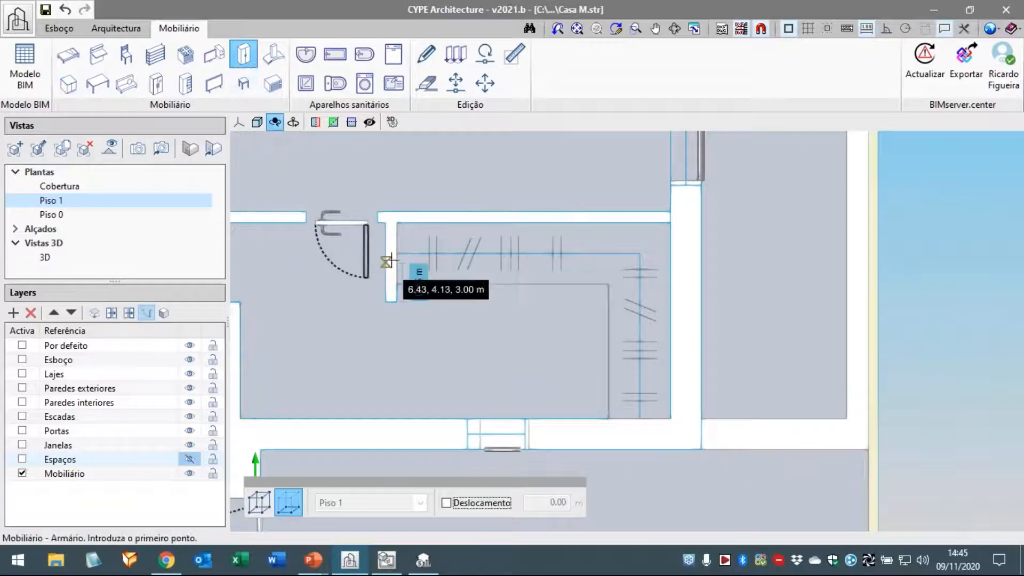
pyautogui.click(395, 222)
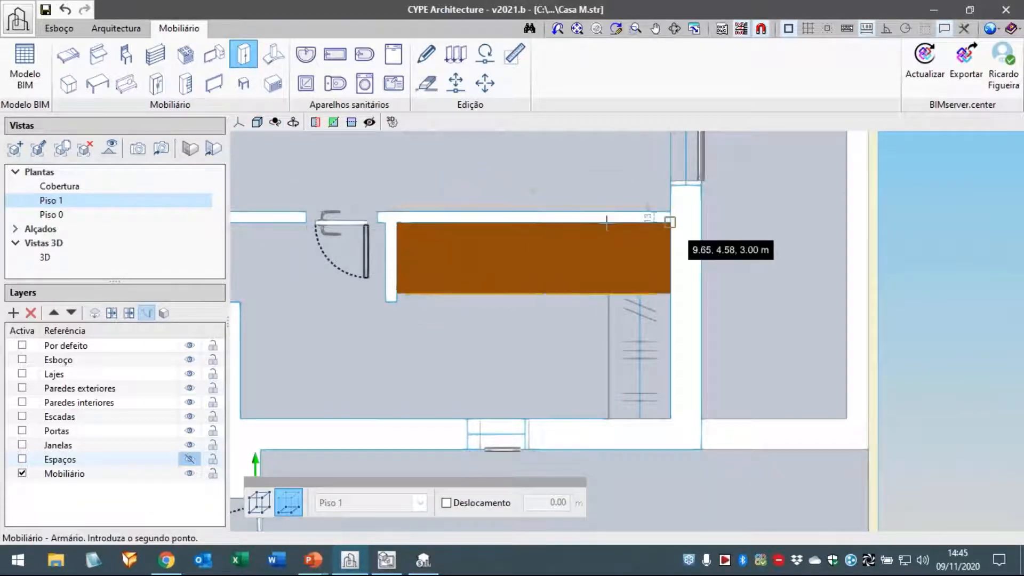
pyautogui.scroll(1, 600, 224)
pyautogui.scroll(1, 592, 224)
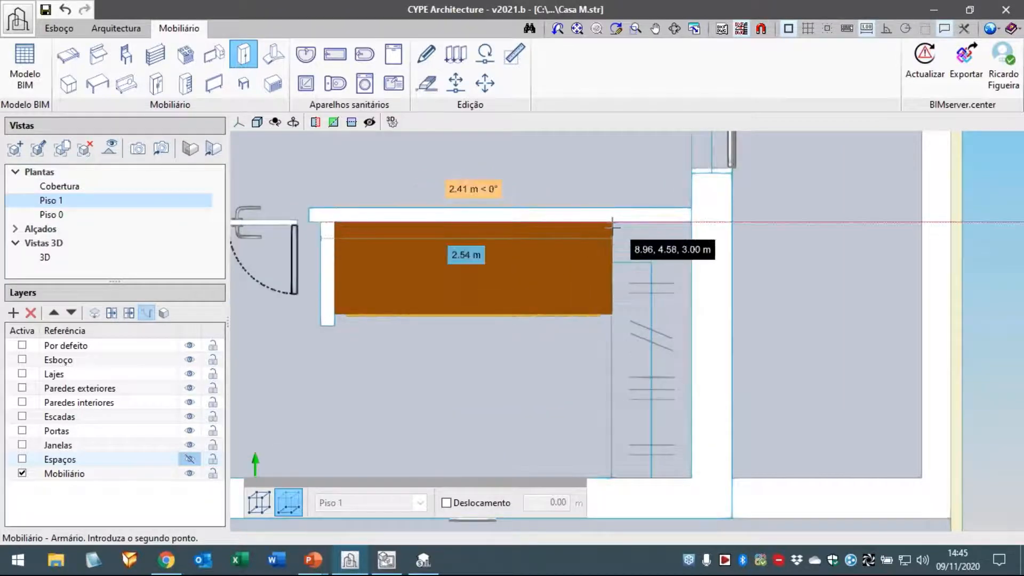
pyautogui.press('Return')
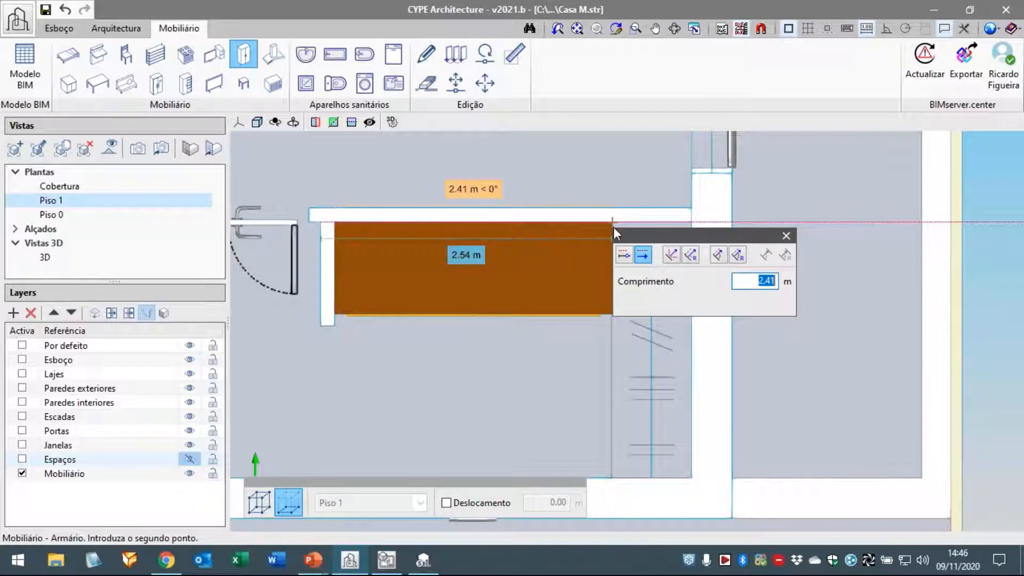
pyautogui.write('2.4')
pyautogui.press('Return')
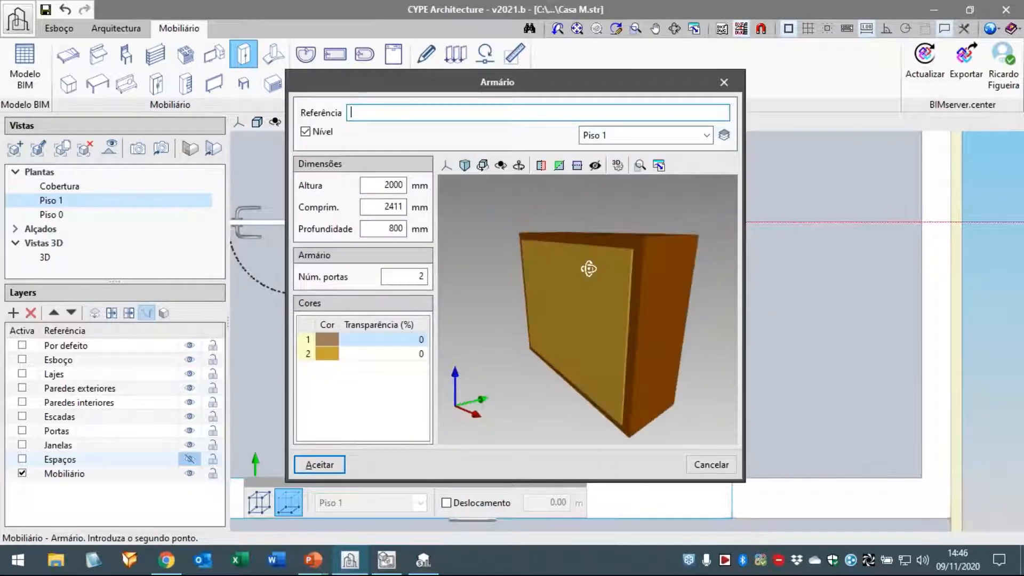
# Set the closet wardrobe's depth to 700 mm and its number of doors to 4.
pyautogui.moveTo(589, 268); pyautogui.dragTo(591, 273)
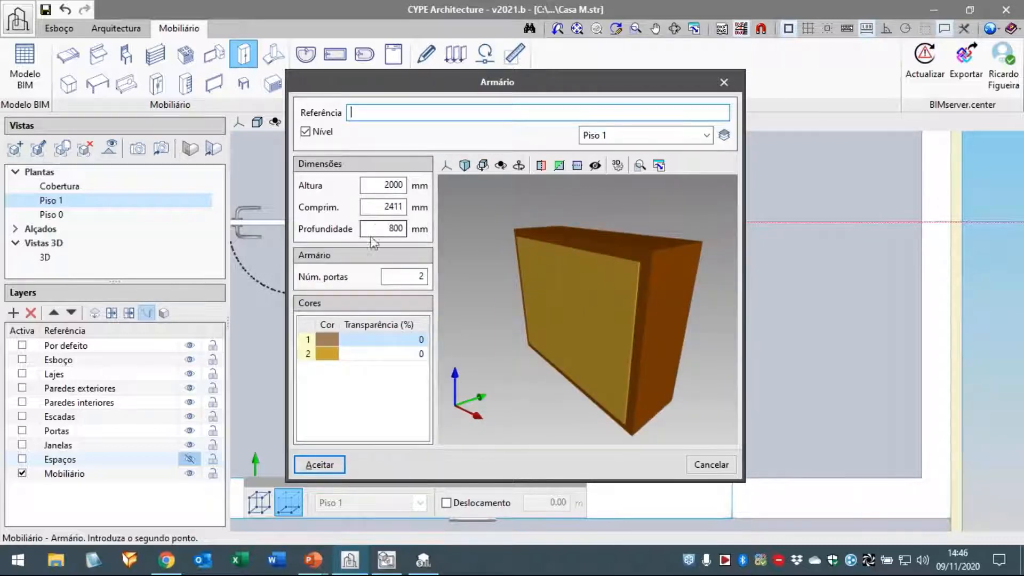
pyautogui.doubleClick(390, 228)
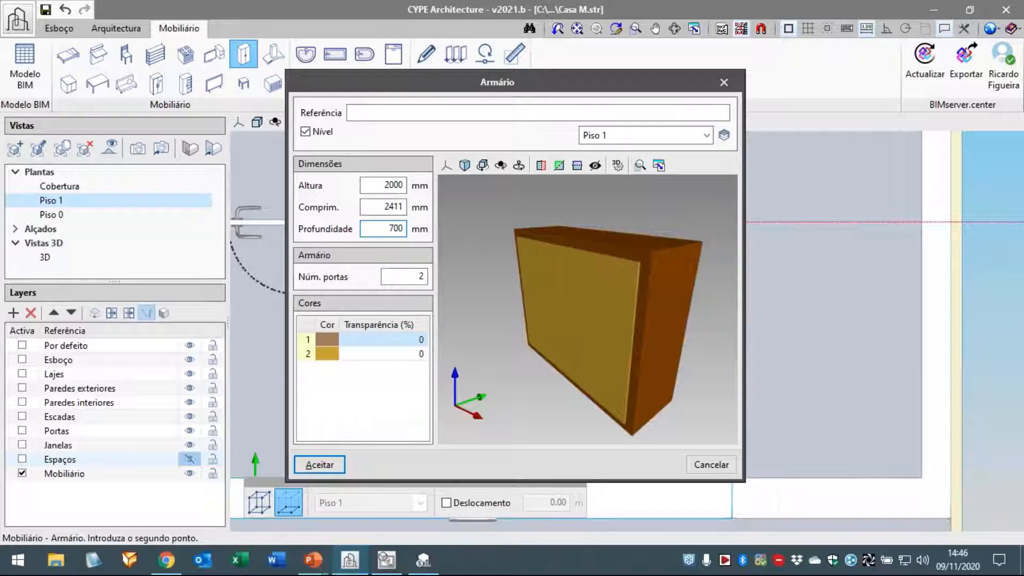
pyautogui.write('700')
pyautogui.doubleClick(425, 276)
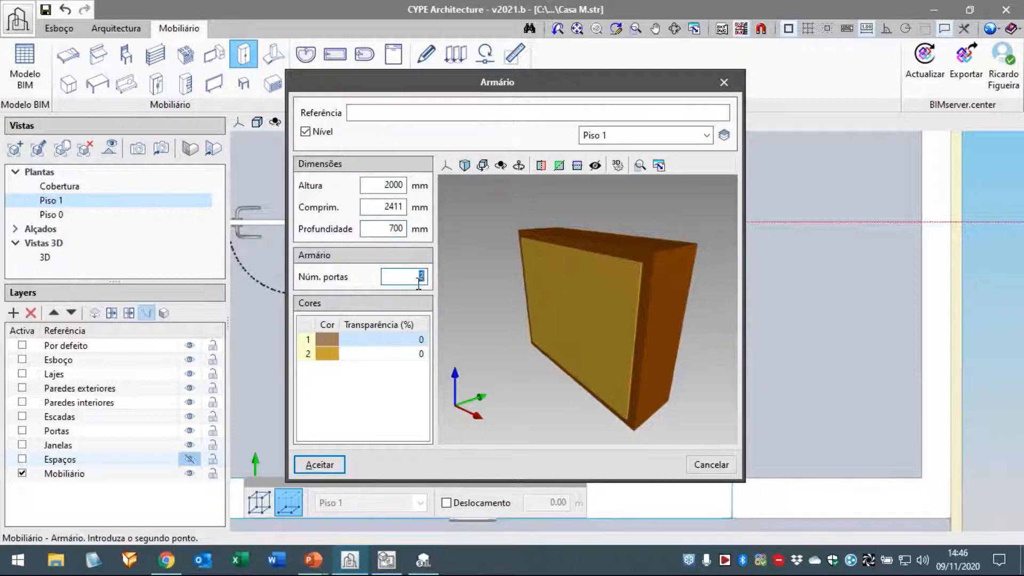
pyautogui.write('4')
# Colour the wardrobe's body dark grey and its doors light grey, then accept the settings and place it along the closet's upper wall.
pyautogui.click(336, 345)
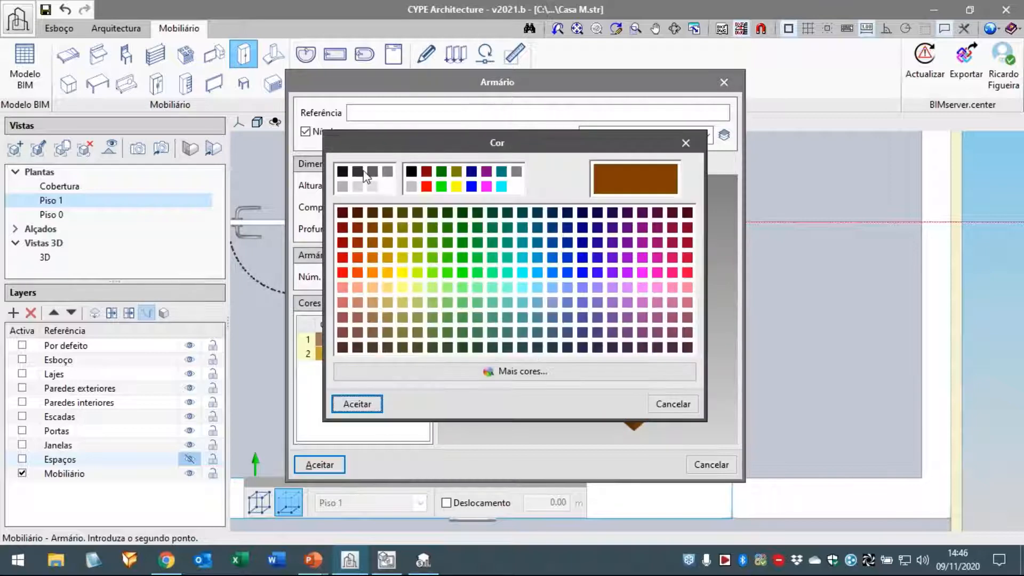
pyautogui.click(362, 173)
pyautogui.click(354, 403)
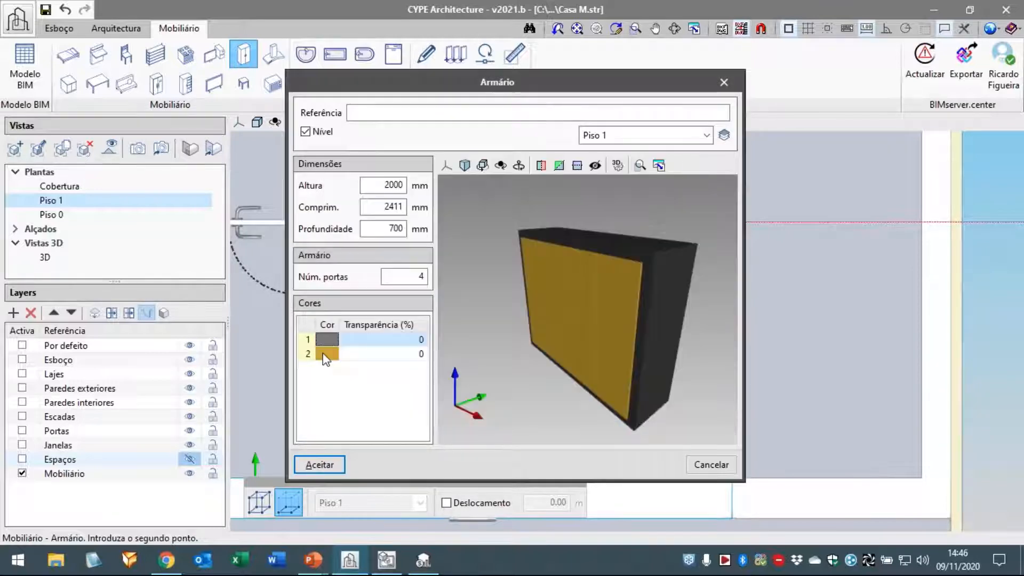
pyautogui.click(326, 354)
pyautogui.click(343, 186)
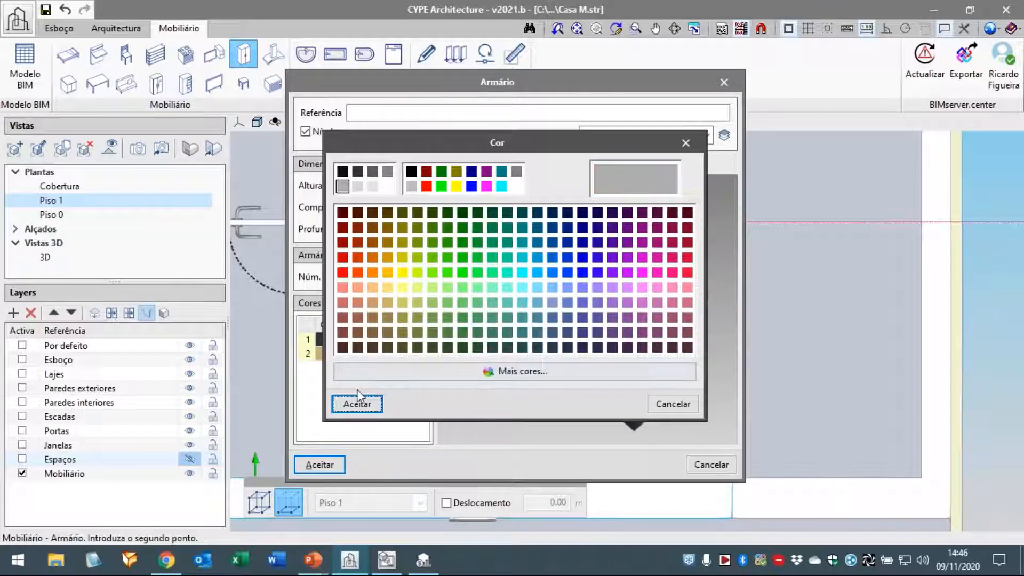
pyautogui.click(357, 405)
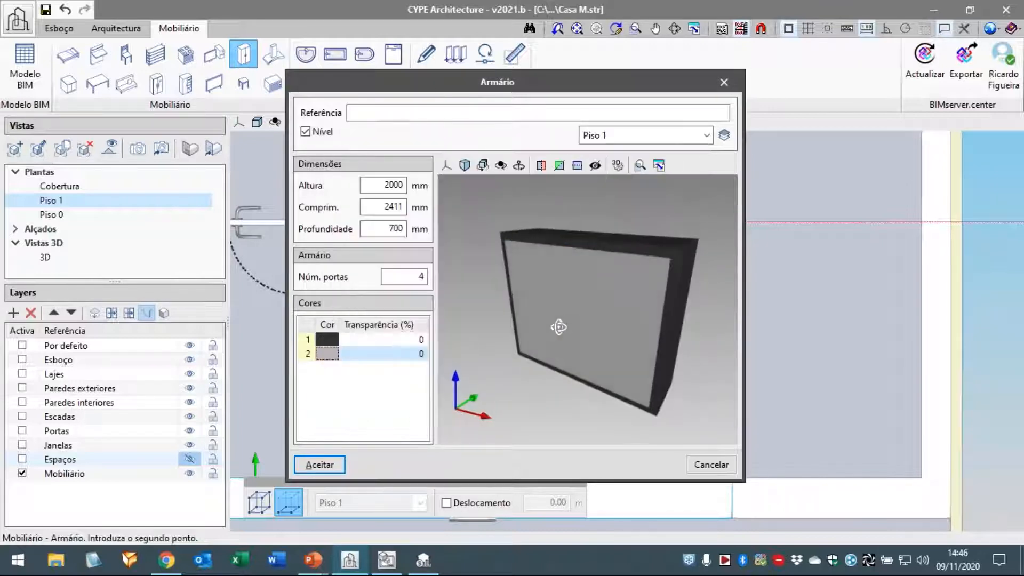
pyautogui.click(320, 466)
pyautogui.click(528, 334)
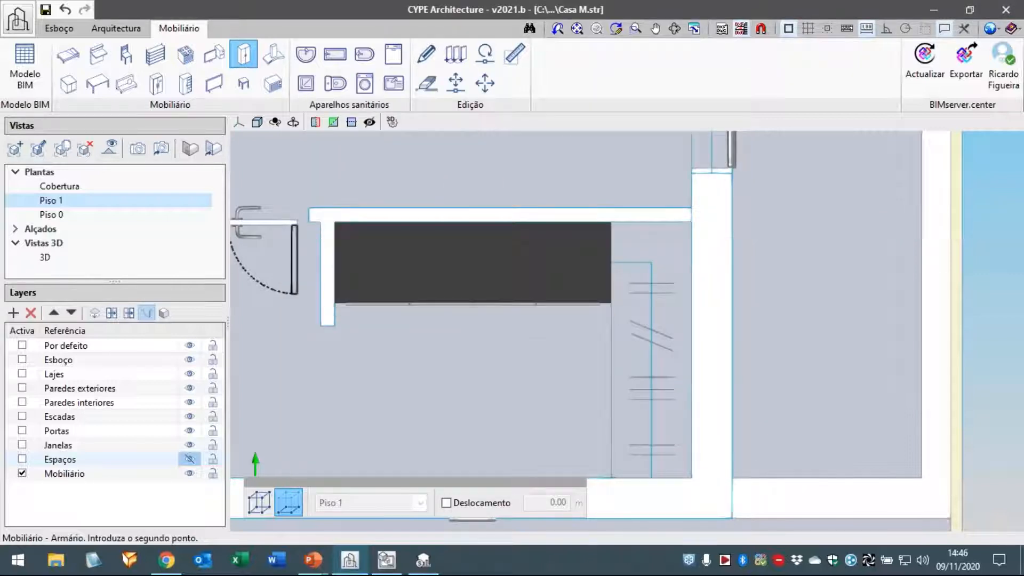
# Draw a second wardrobe over the closet's side outline, starting from the first wardrobe's front corner at about 8.94, 3.87 m.
pyautogui.moveTo(601, 345); pyautogui.dragTo(558, 280, button='middle')
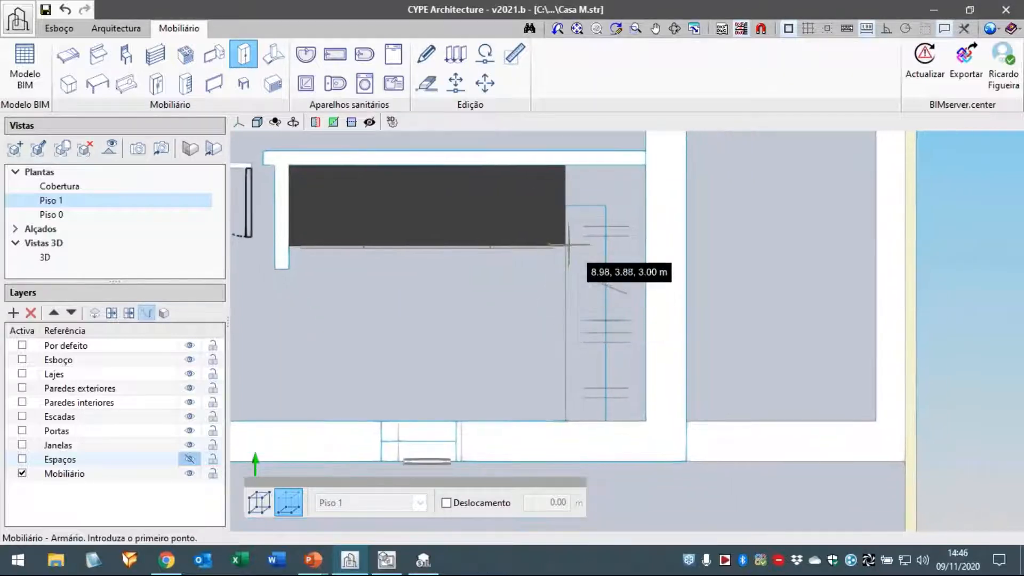
pyautogui.scroll(2, 565, 246)
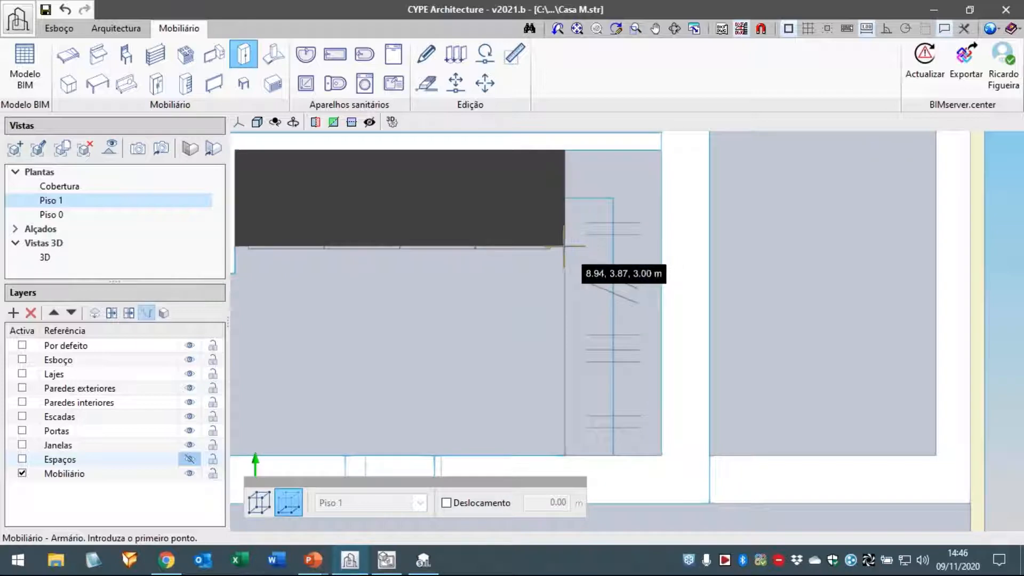
pyautogui.click(566, 246)
pyautogui.moveTo(591, 321); pyautogui.dragTo(579, 270, button='middle')
pyautogui.click(594, 315)
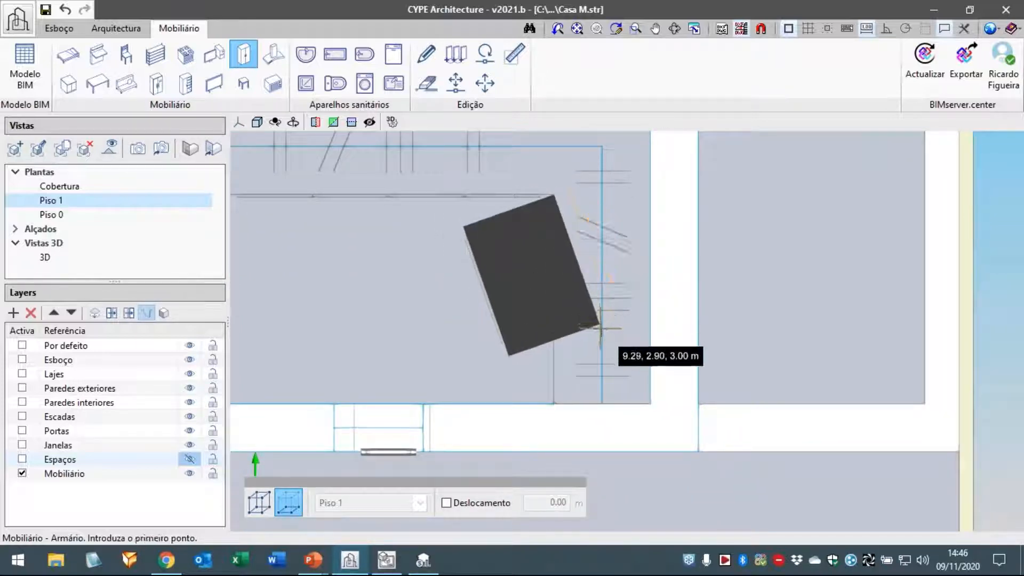
# Set out a wardrobe along the dressing room's east wall, starting at a distance of 1.20 m and ending at the room's lower corner.
pyautogui.scroll(1, 608, 229)
pyautogui.scroll(1, 617, 227)
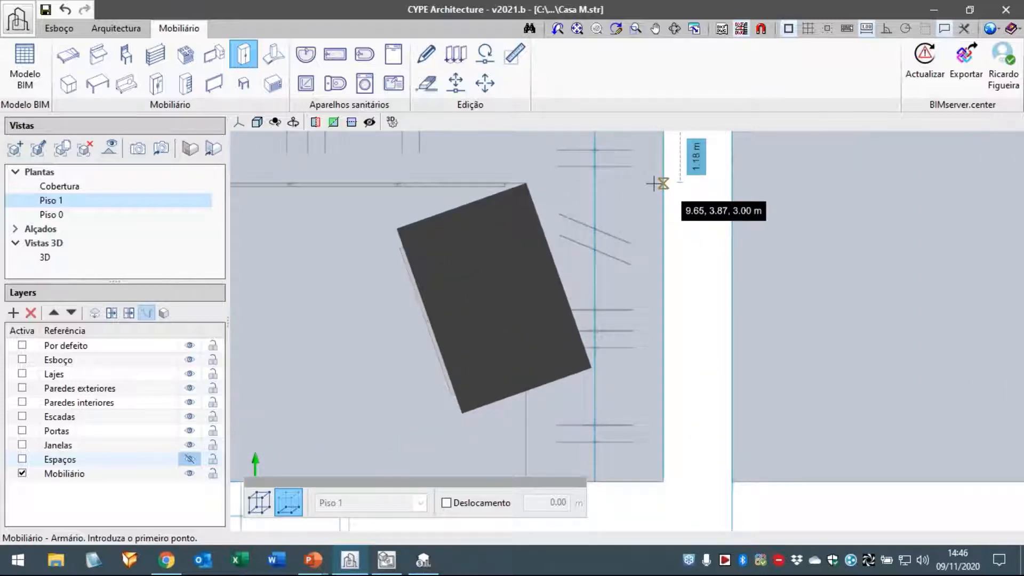
pyautogui.press('Tab')
pyautogui.write('1')
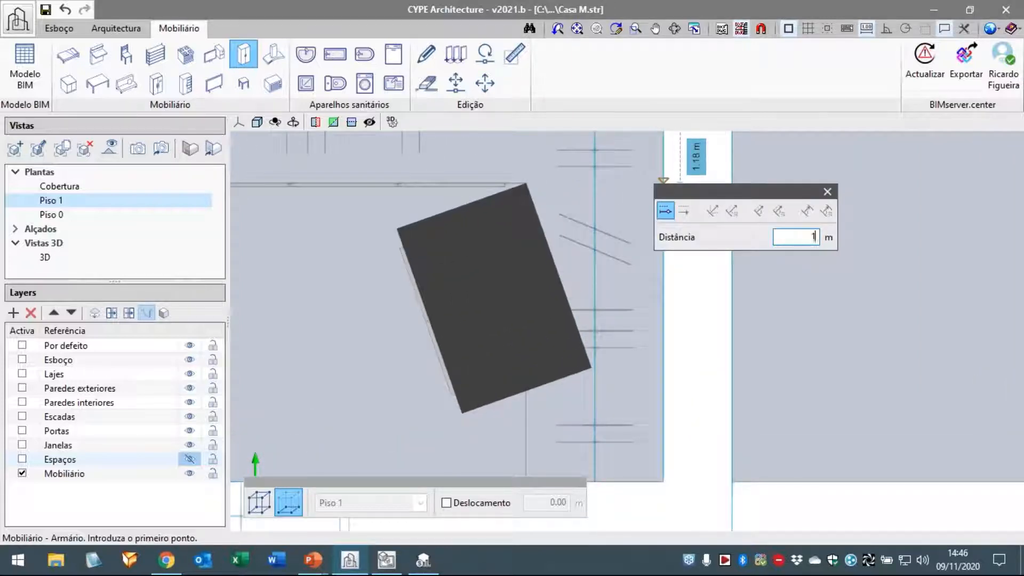
pyautogui.write('.20')
pyautogui.press('Return')
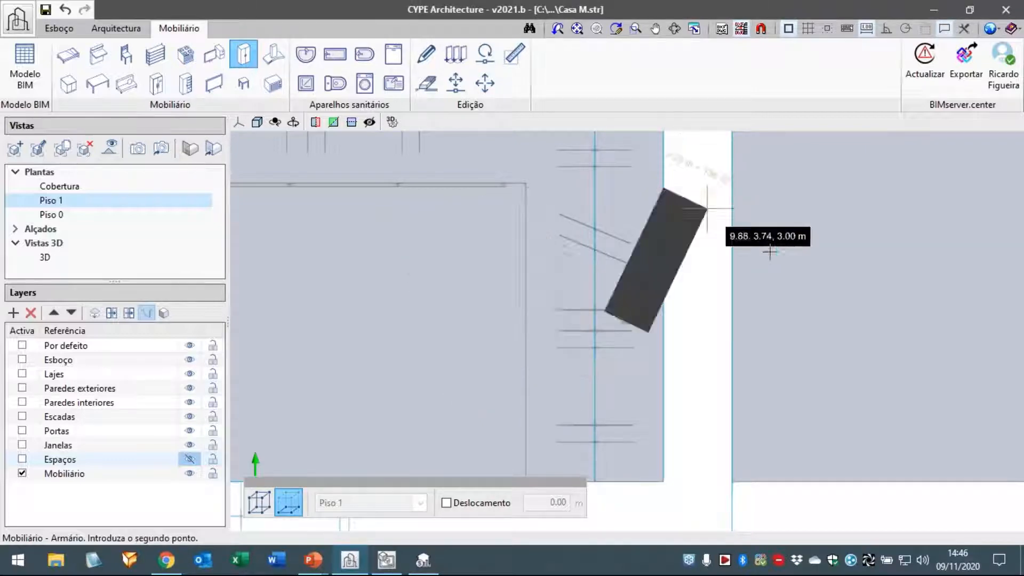
pyautogui.moveTo(656, 288); pyautogui.dragTo(660, 124, button='middle')
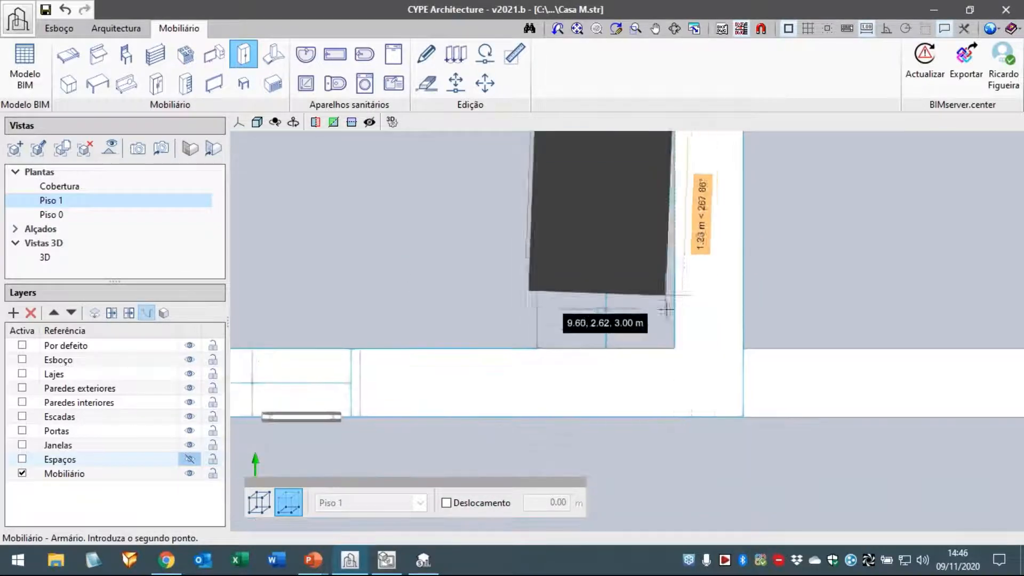
pyautogui.click(674, 347)
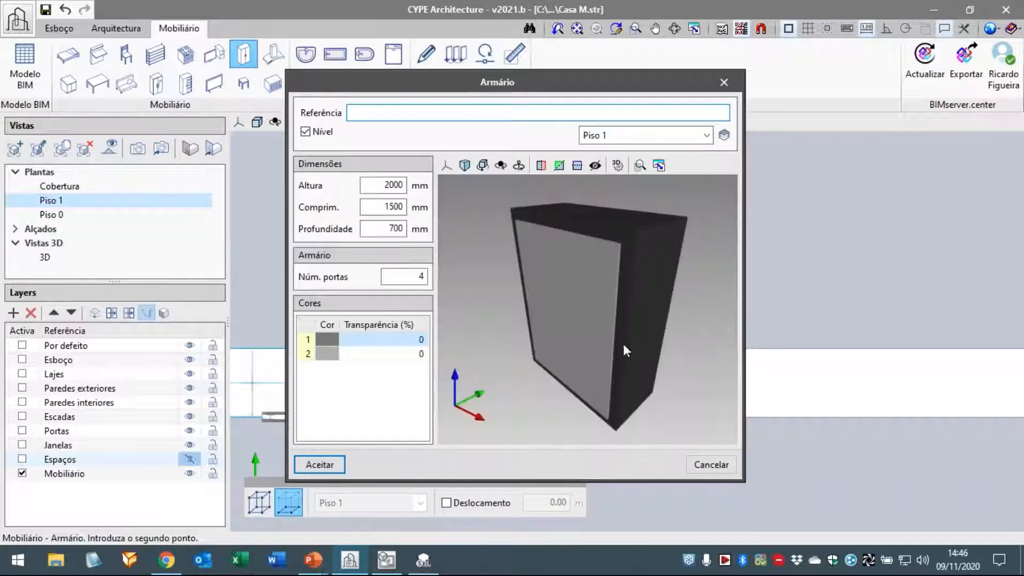
# Set the new wardrobe's number of doors to 2, accept it and finish placing wardrobes.
pyautogui.doubleClick(404, 276)
pyautogui.write('2')
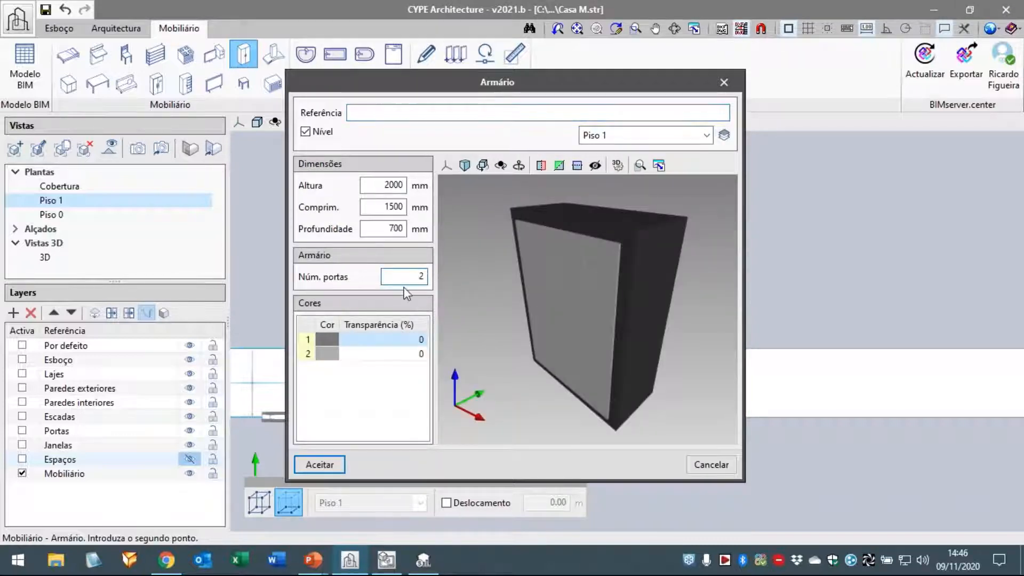
pyautogui.press('Tab')
pyautogui.moveTo(560, 296); pyautogui.dragTo(593, 280)
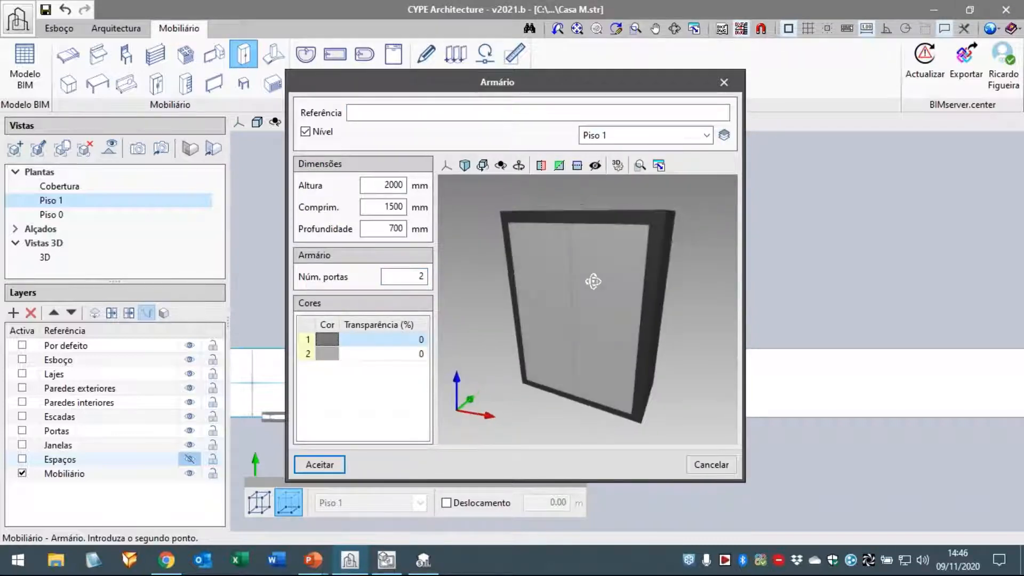
pyautogui.click(319, 465)
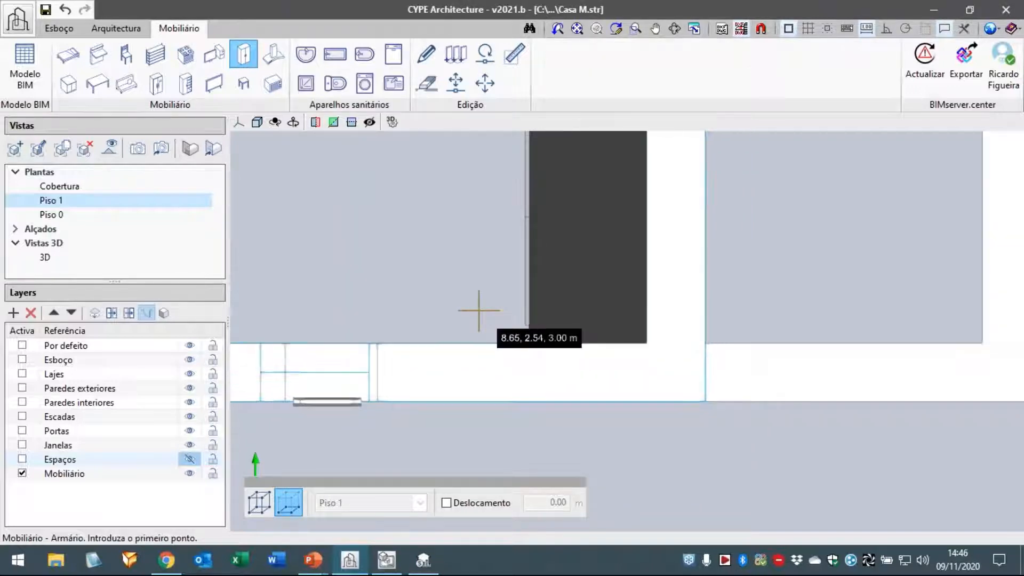
pyautogui.scroll(-2, 479, 310)
pyautogui.moveTo(336, 290); pyautogui.dragTo(587, 367, button='middle')
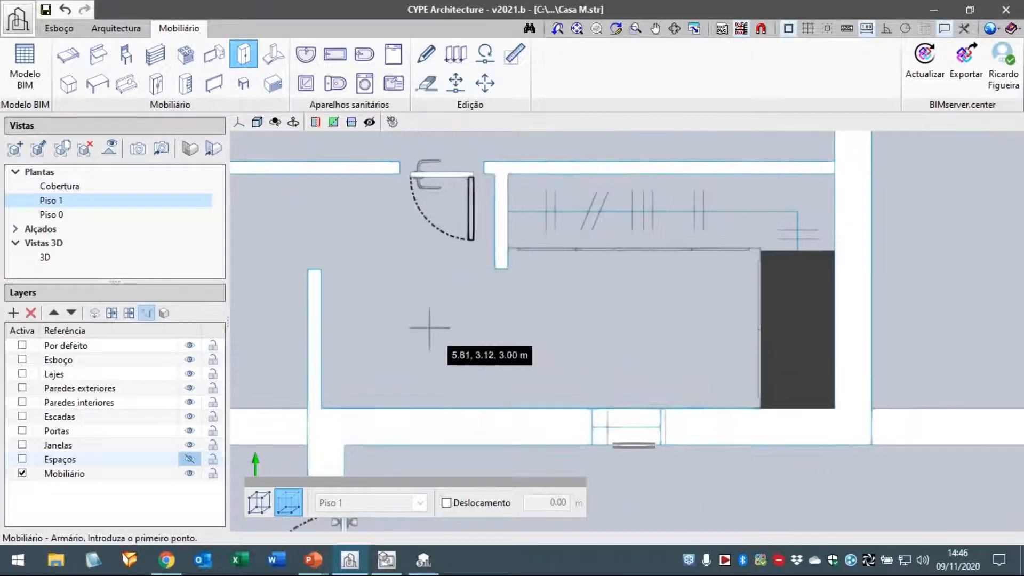
pyautogui.moveTo(400, 293); pyautogui.dragTo(543, 364, button='middle')
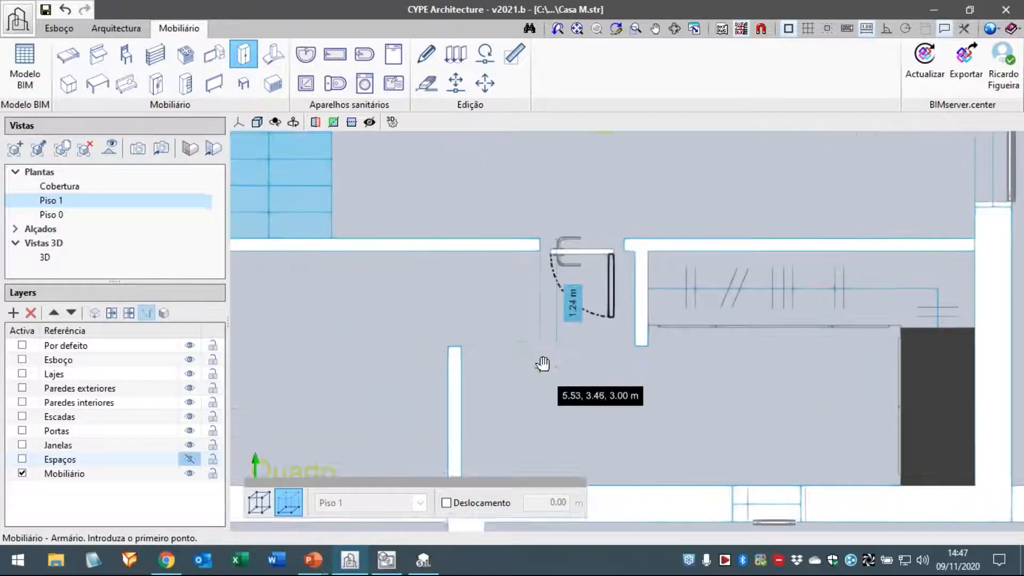
pyautogui.rightClick(543, 364)
# Configure a square washbasin for the WC with the Armário accessory and dimensions 550x400x120 mm.
pyautogui.scroll(-2, 544, 365)
pyautogui.moveTo(481, 354); pyautogui.dragTo(688, 473, button='middle')
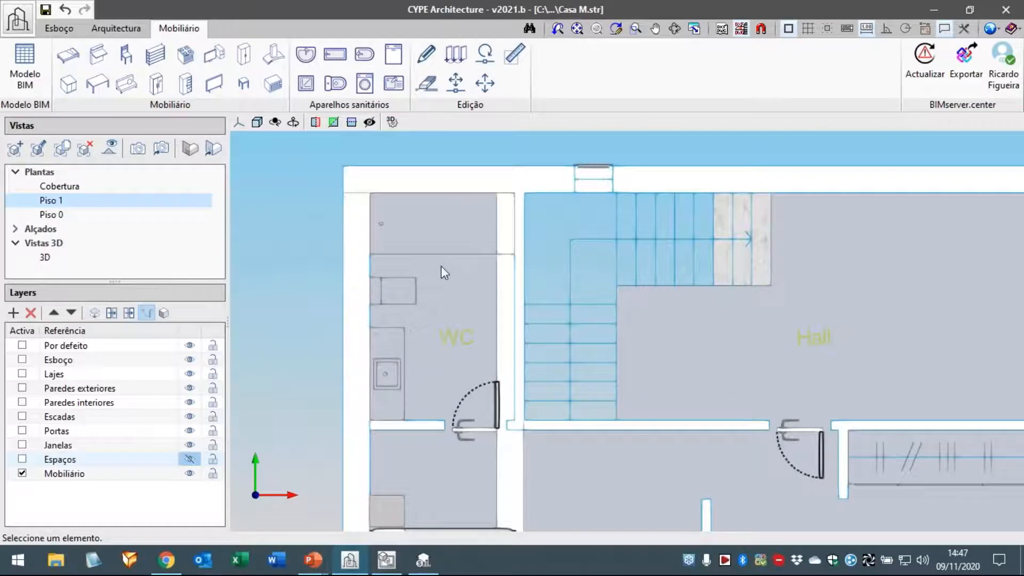
pyautogui.scroll(3, 440, 266)
pyautogui.scroll(-1, 490, 236)
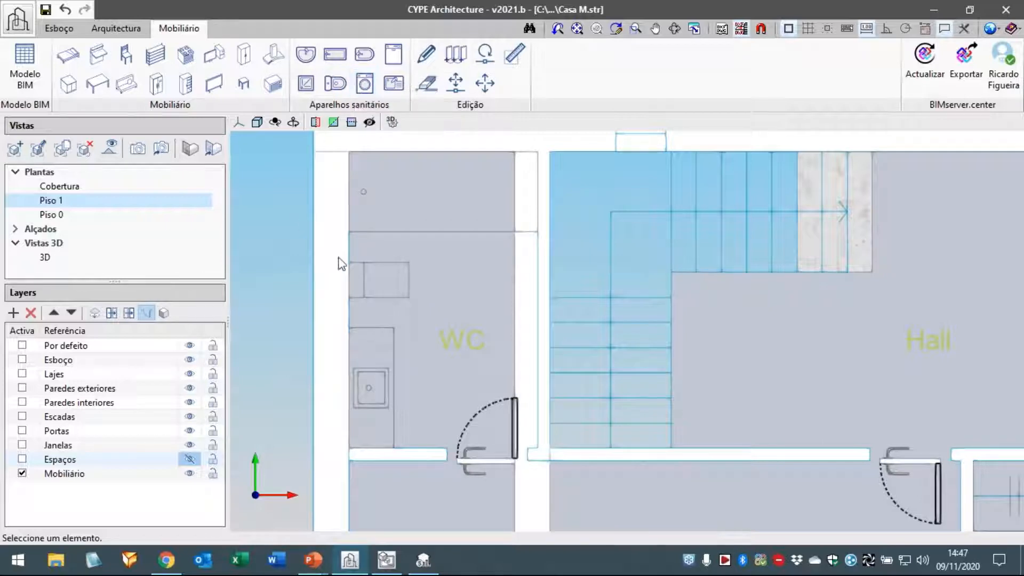
pyautogui.moveTo(340, 256); pyautogui.dragTo(346, 255, button='middle')
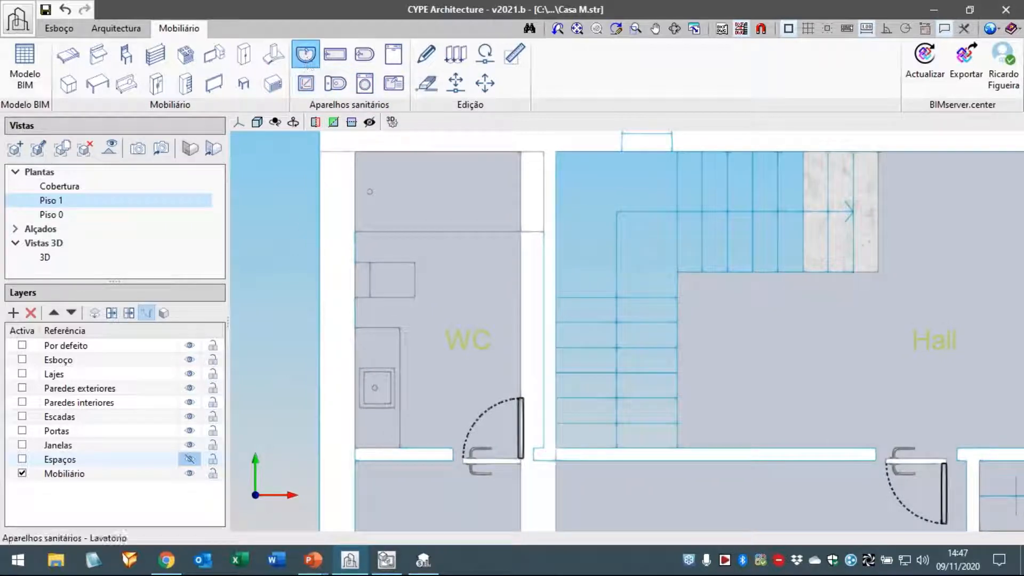
pyautogui.click(305, 54)
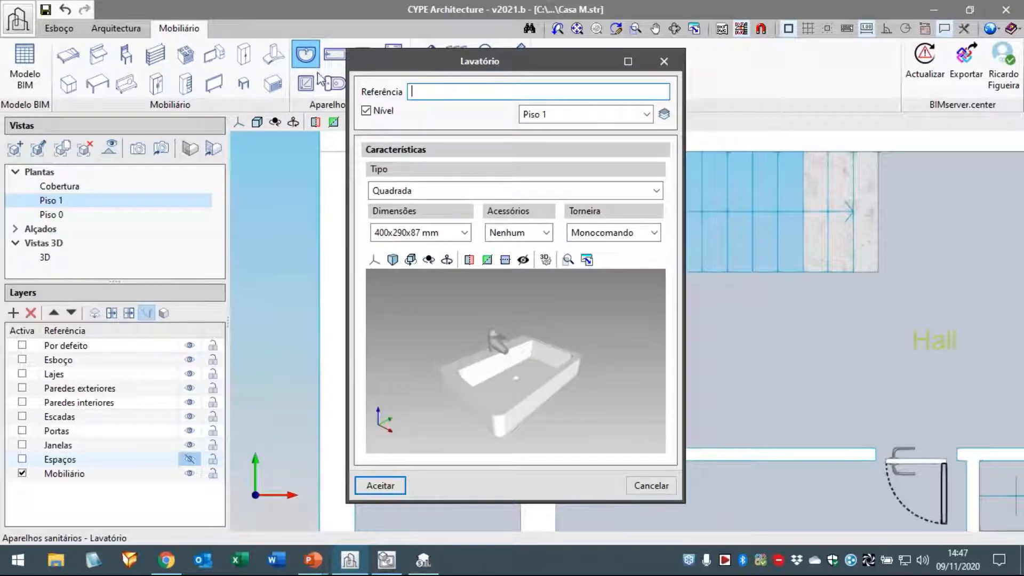
pyautogui.click(512, 233)
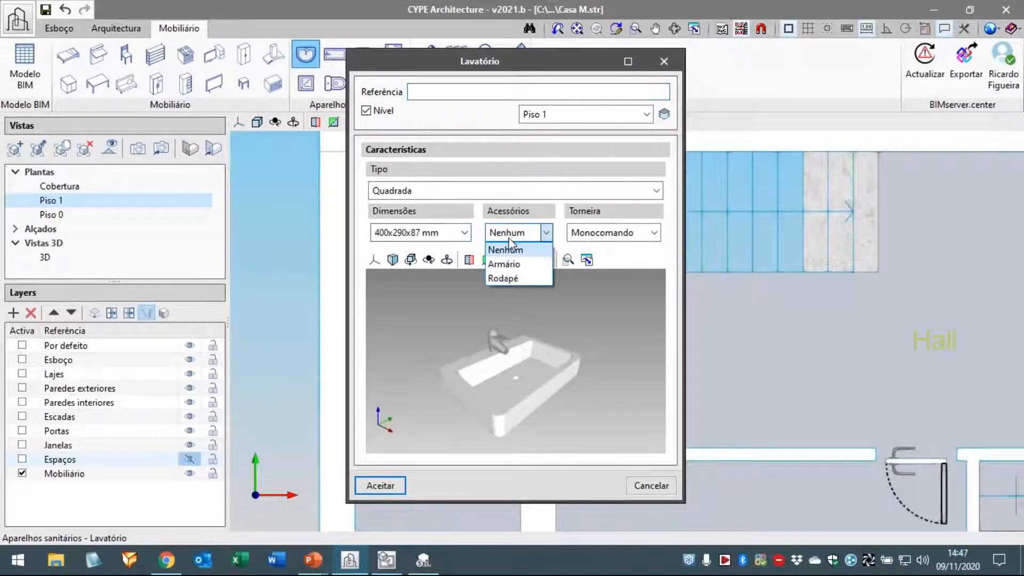
pyautogui.click(504, 264)
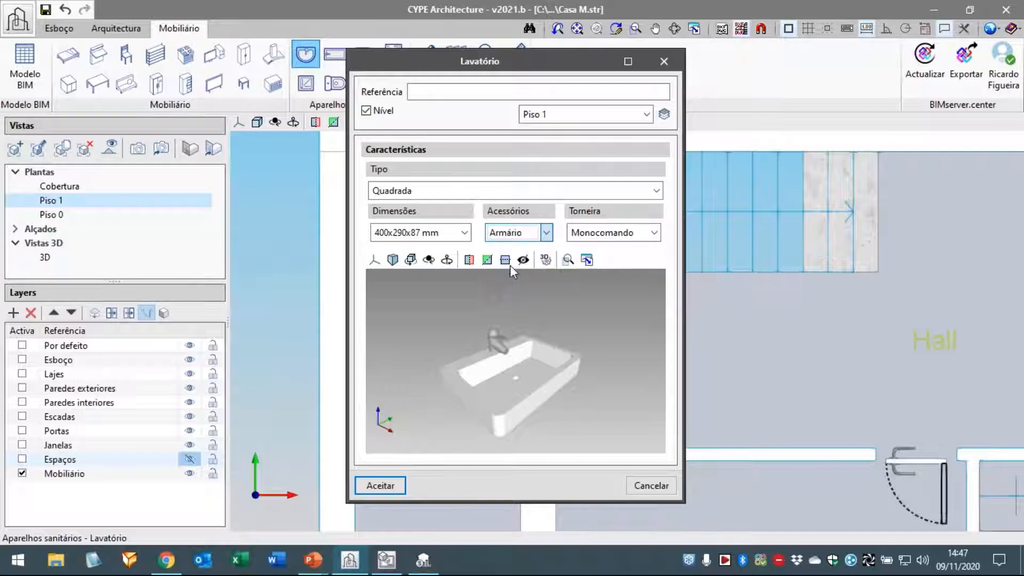
pyautogui.click(430, 235)
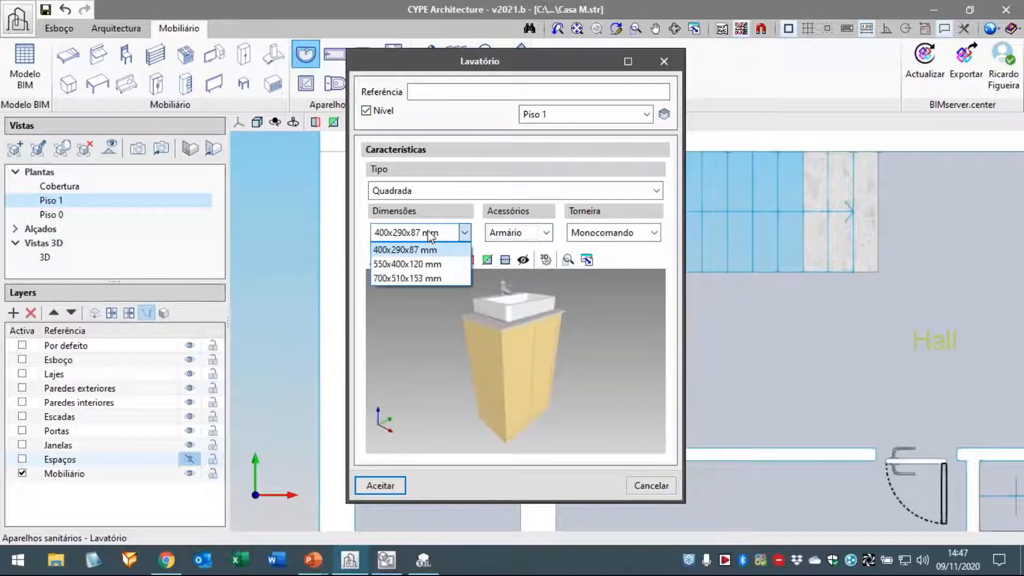
pyautogui.click(422, 265)
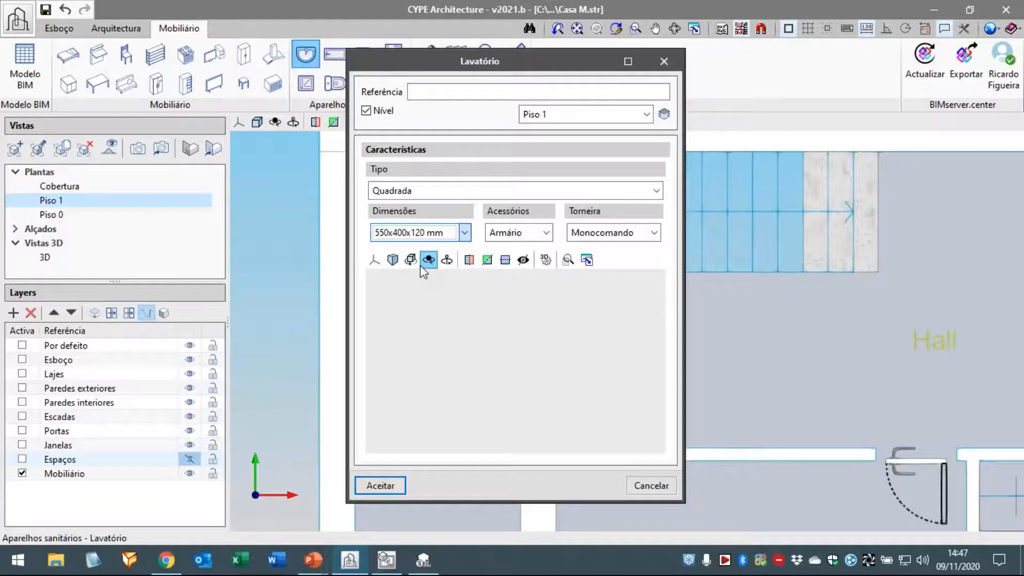
pyautogui.moveTo(529, 339); pyautogui.dragTo(509, 366)
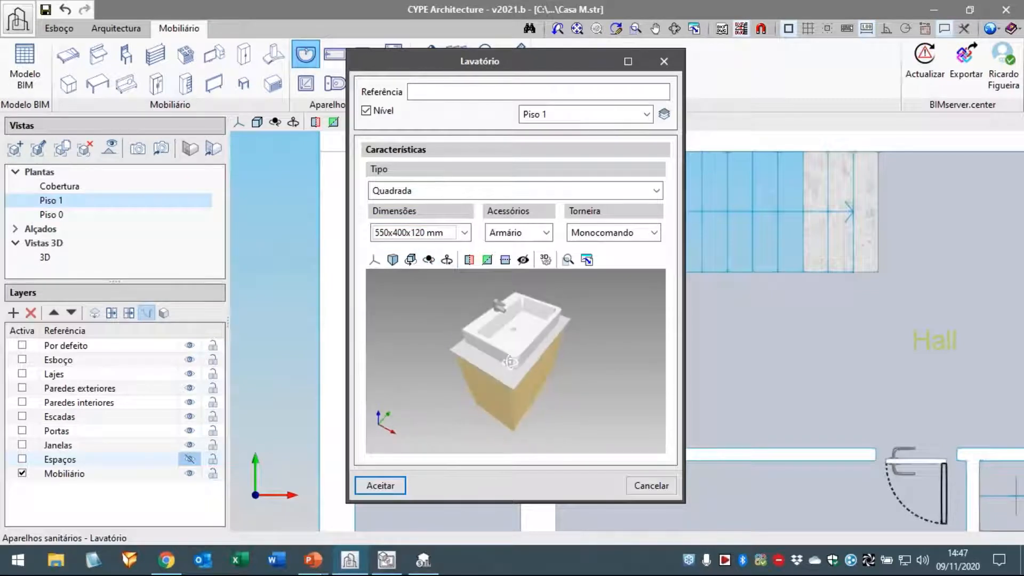
pyautogui.click(380, 486)
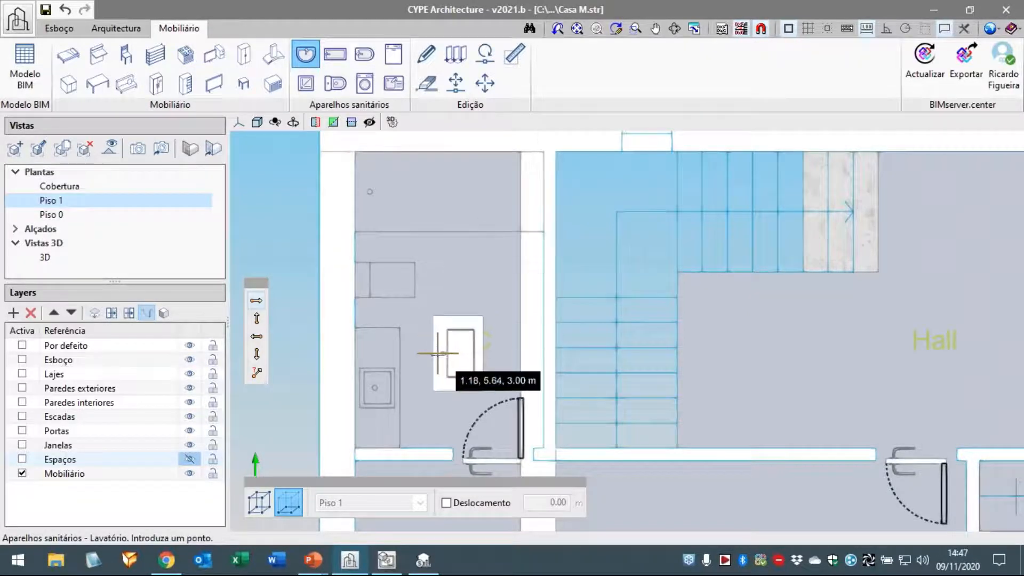
# Place the washbasin against the WC's west wall, over the sink drawn on the underlying plan.
pyautogui.scroll(3, 438, 353)
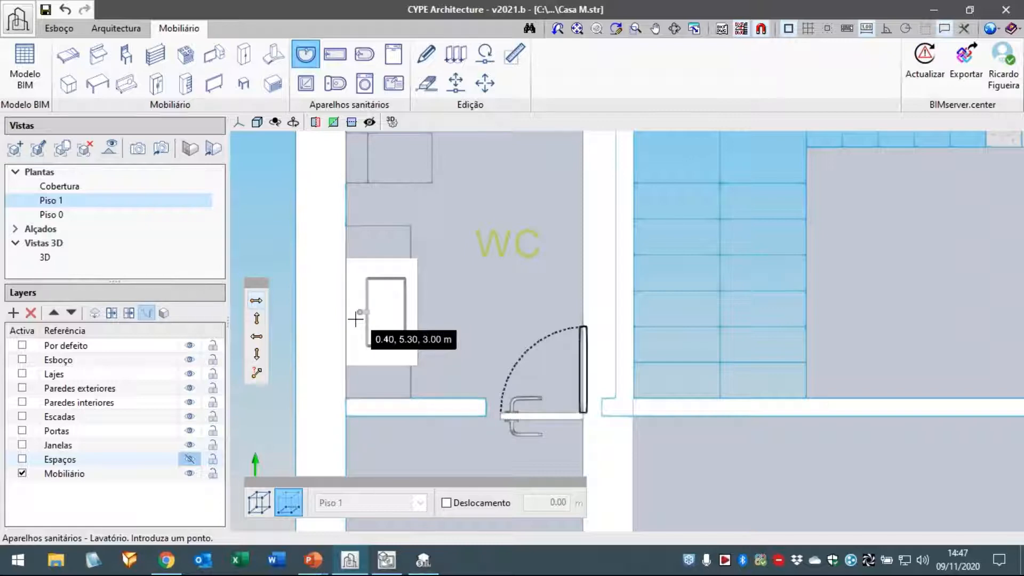
pyautogui.click(356, 319)
pyautogui.scroll(-1, 468, 293)
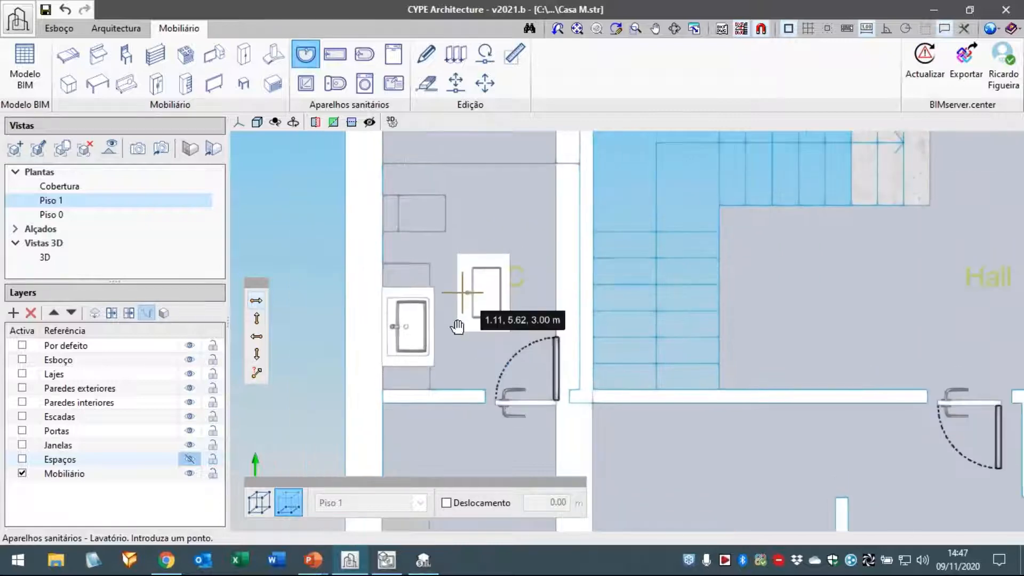
pyautogui.moveTo(463, 292); pyautogui.dragTo(458, 330, button='middle')
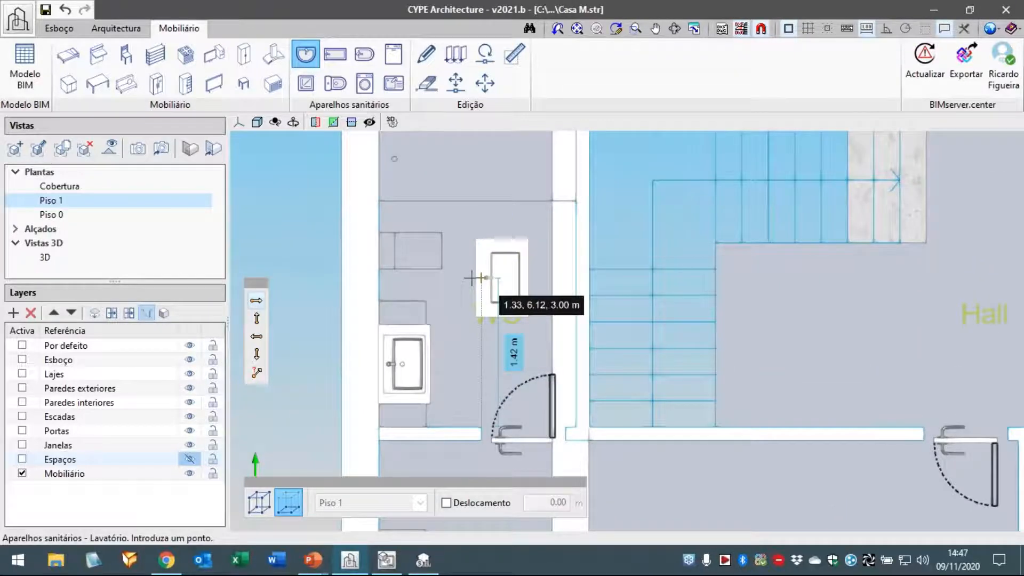
pyautogui.press('Escape')
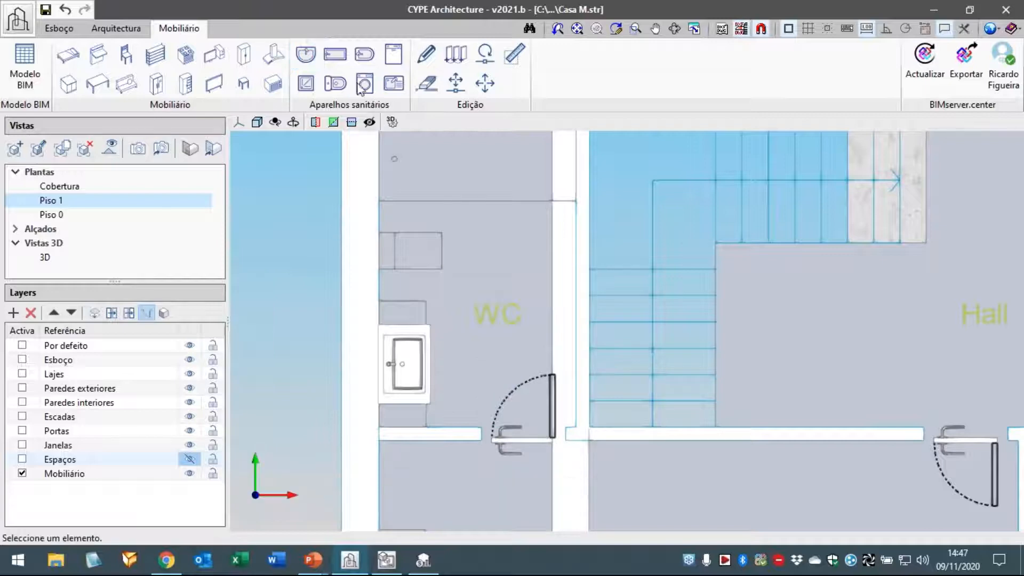
# Place a toilet of type Com tanque baixo against the WC's west wall, over its outline on the plan.
pyautogui.click(335, 83)
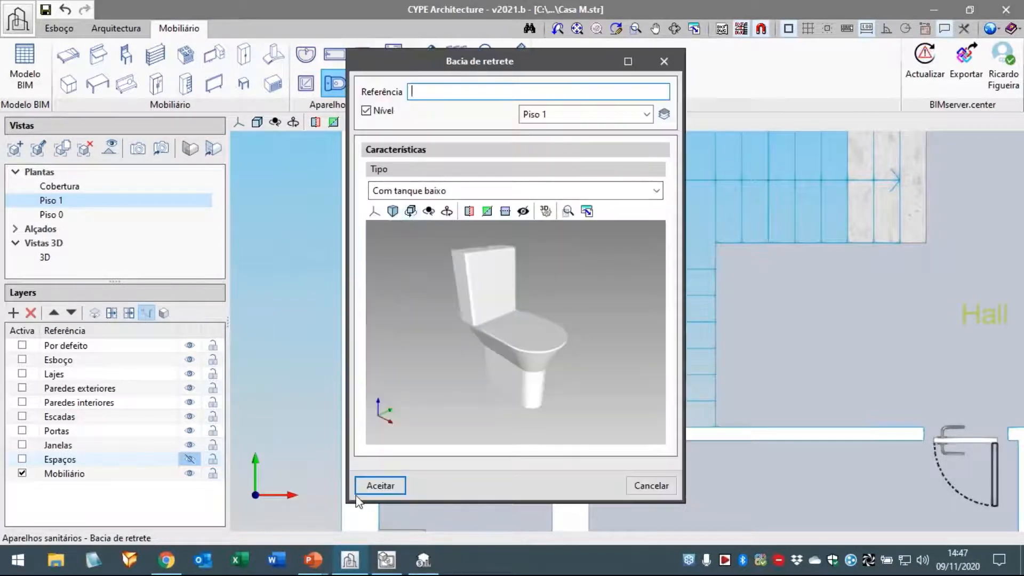
pyautogui.click(378, 486)
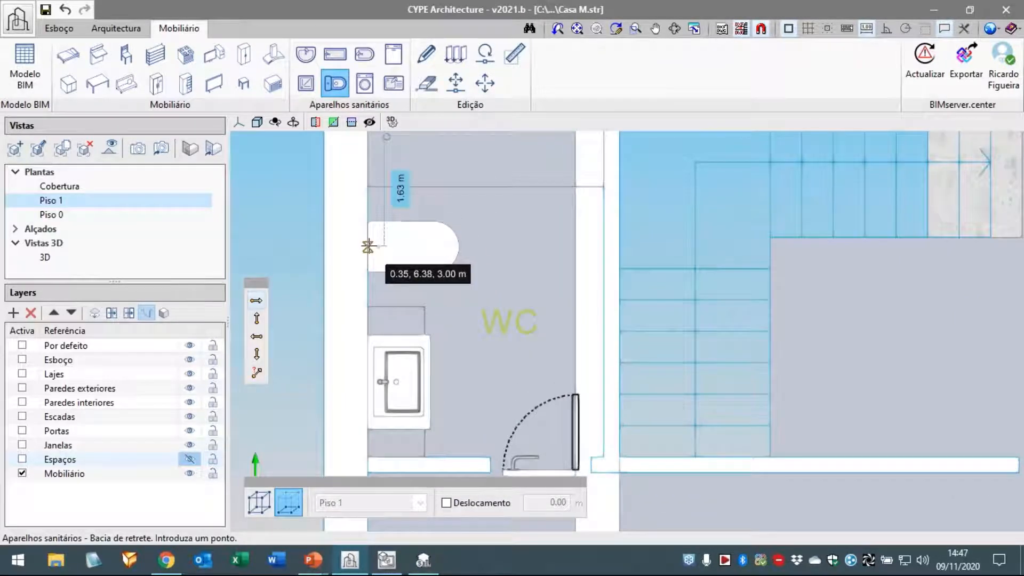
pyautogui.click(369, 247)
pyautogui.press('Return')
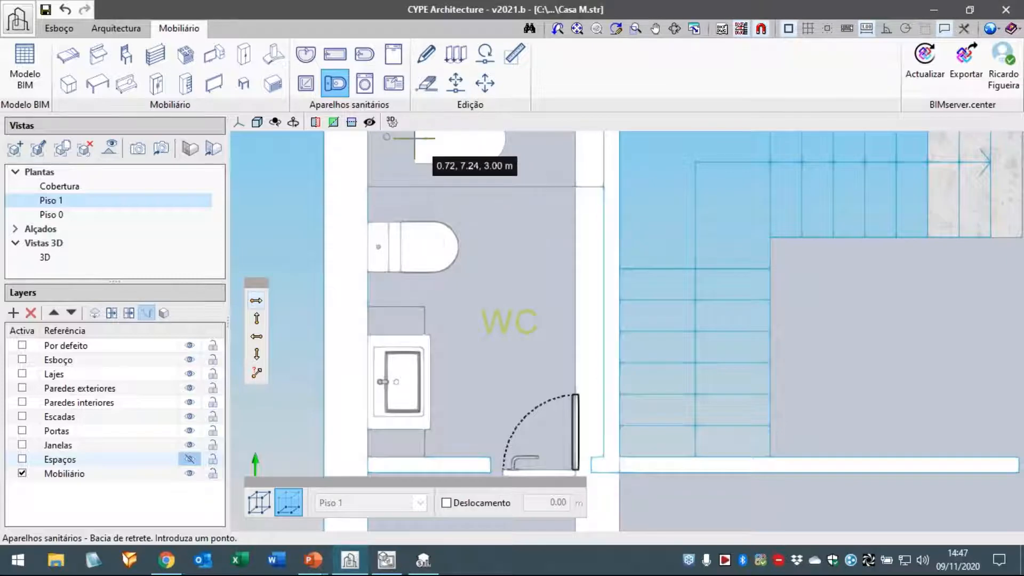
# Configure an Encastrada bathtub with dimensions 1600x800x450 mm.
pyautogui.click(332, 56)
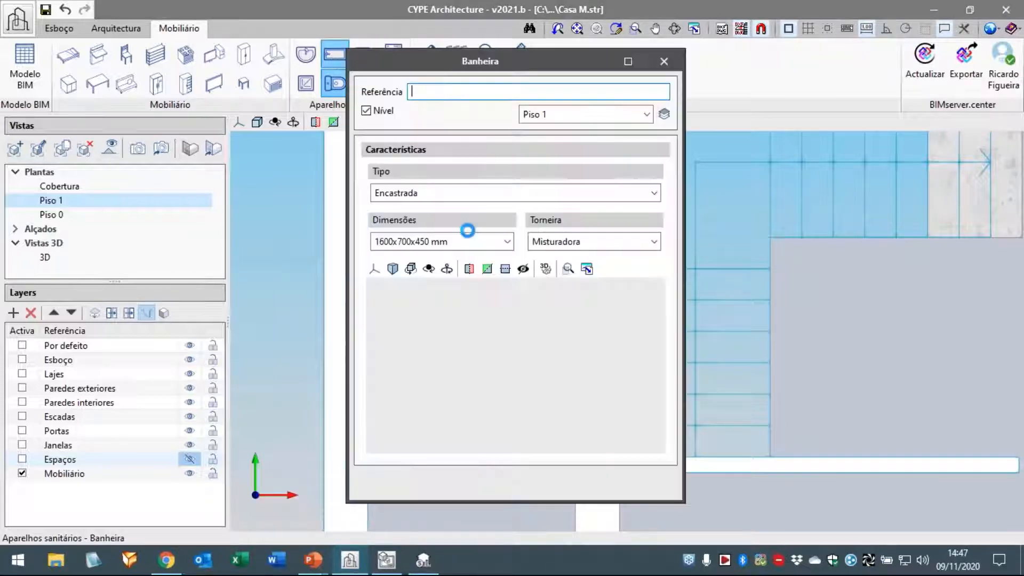
pyautogui.click(480, 246)
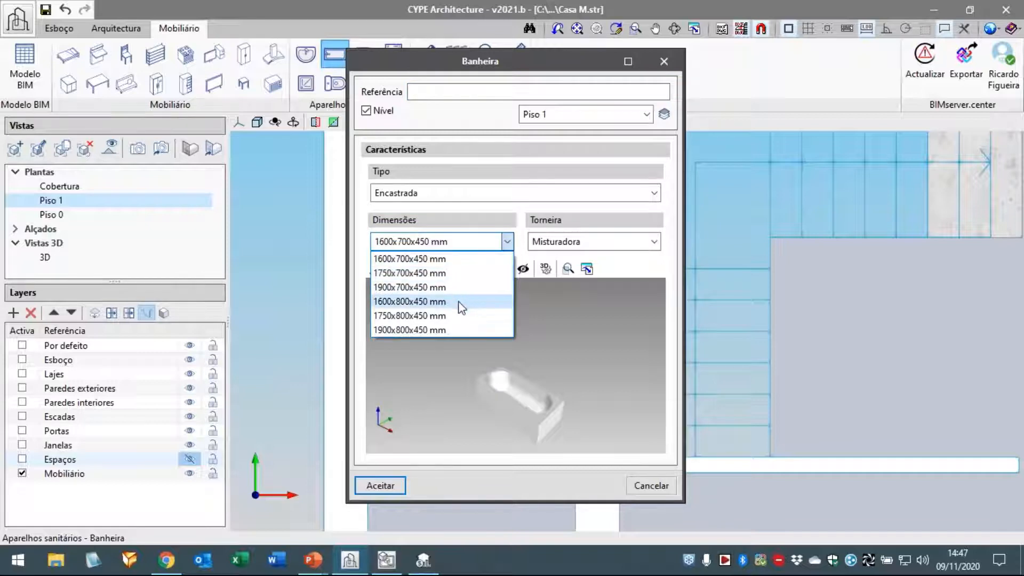
pyautogui.click(462, 308)
pyautogui.moveTo(459, 321); pyautogui.dragTo(503, 359, button='middle')
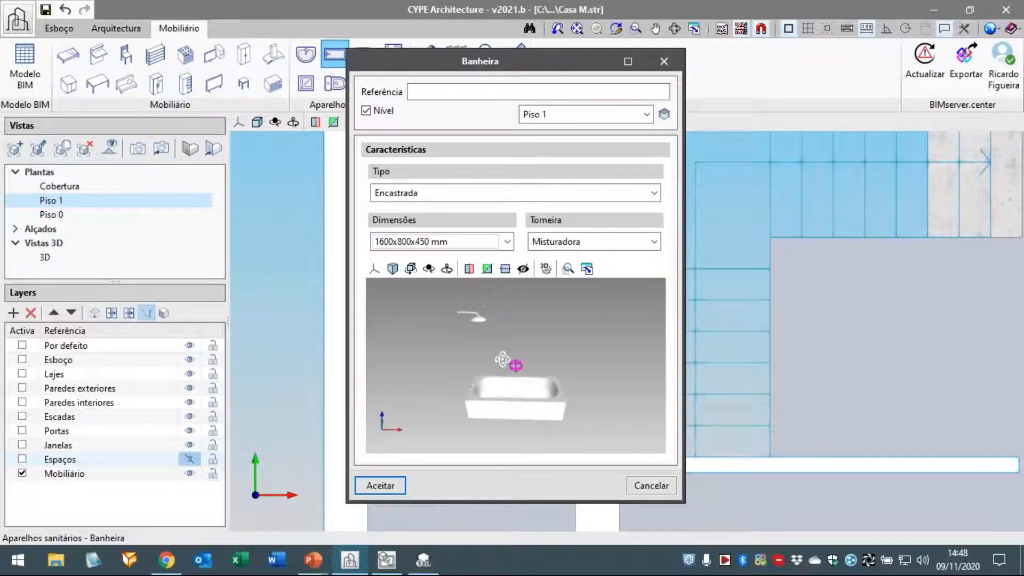
pyautogui.click(399, 486)
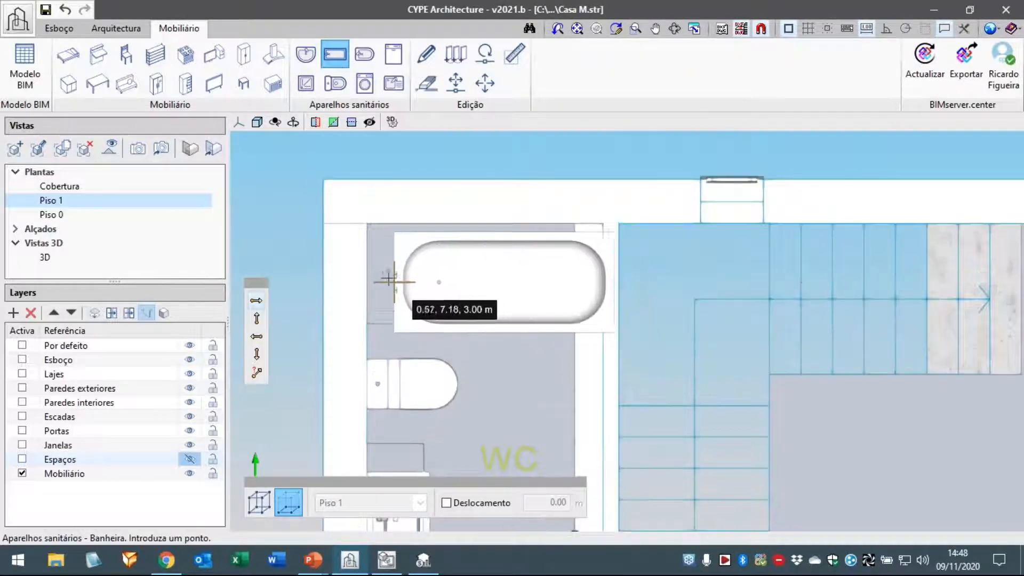
# Place the bathtub against the west wall at the WC's upper end, at a distance of 0.75 m, and finish placing bathtubs.
pyautogui.press('Return')
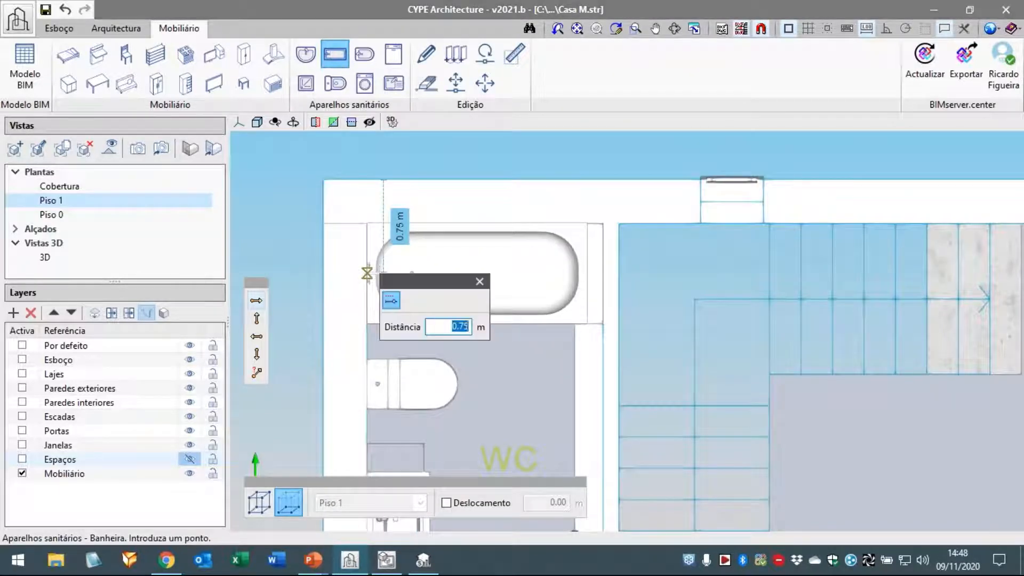
pyautogui.press('Return')
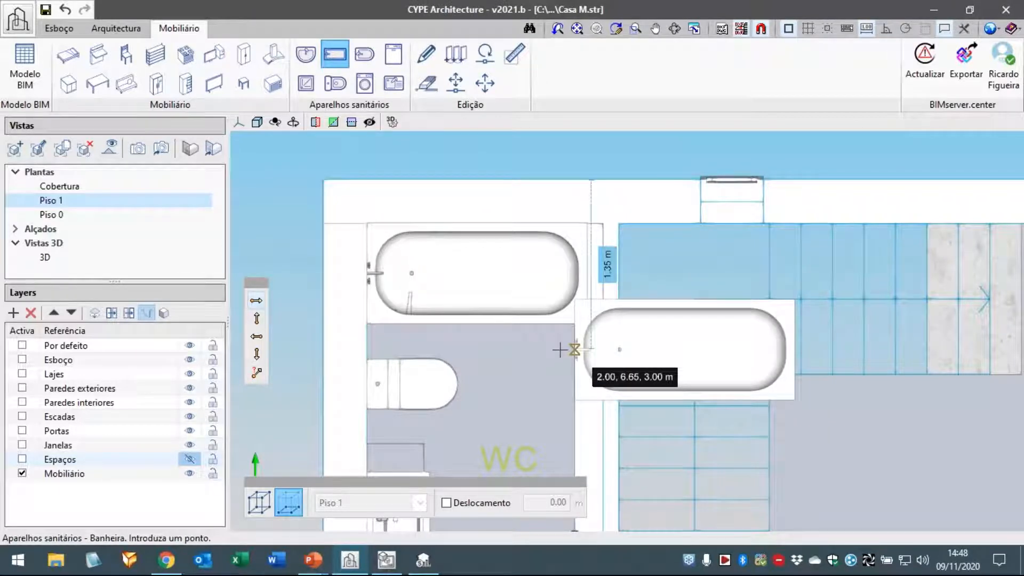
pyautogui.rightClick(560, 350)
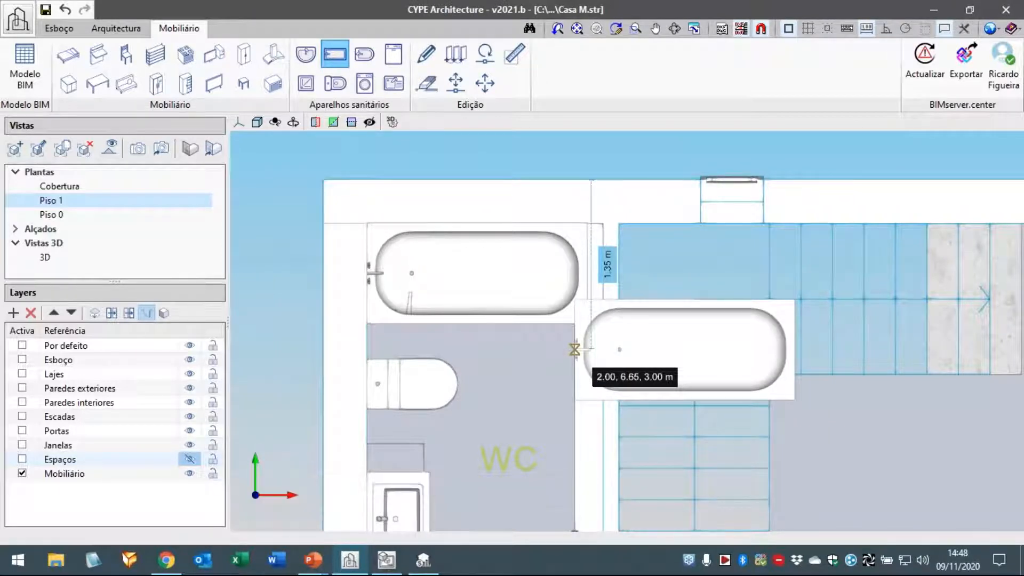
pyautogui.scroll(-3, 558, 352)
pyautogui.moveTo(529, 324); pyautogui.dragTo(433, 264, button='middle')
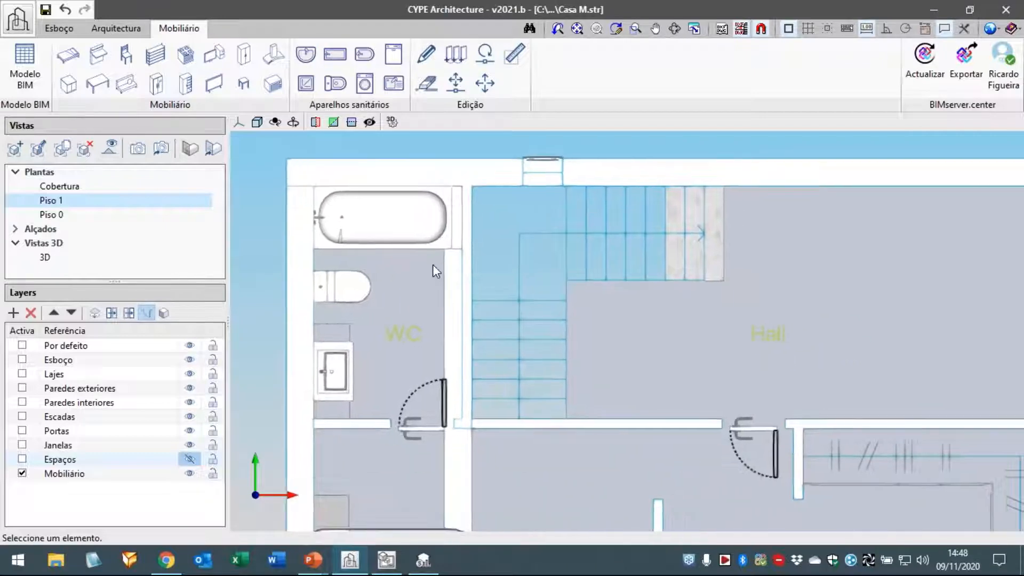
# Review the furniture elements listed in the BIM model table, then return to the full Piso 1 plan.
pyautogui.scroll(-1, 434, 264)
pyautogui.moveTo(429, 310); pyautogui.dragTo(406, 266, button='middle')
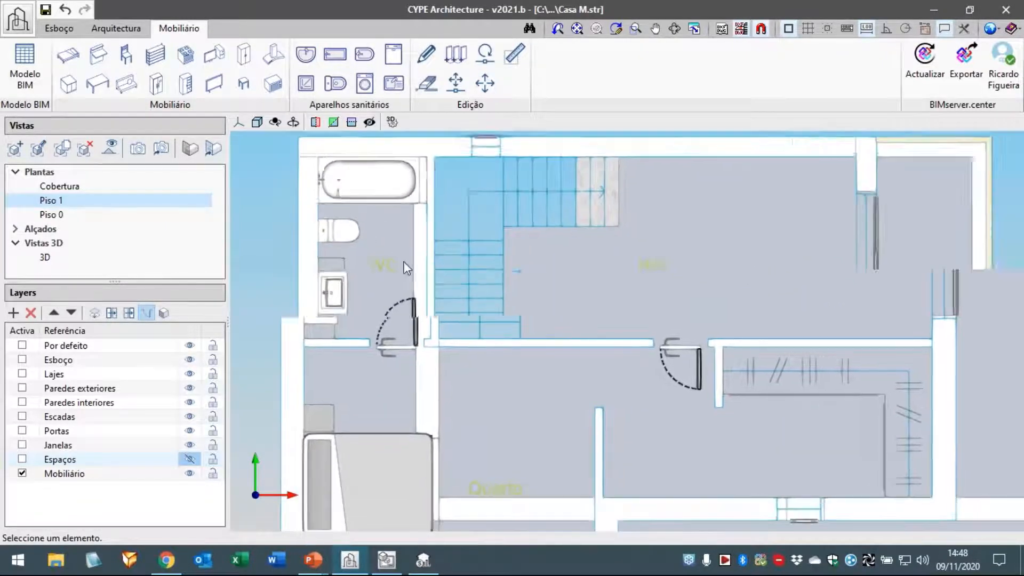
pyautogui.scroll(-2, 407, 268)
pyautogui.moveTo(437, 314); pyautogui.dragTo(417, 283, button='middle')
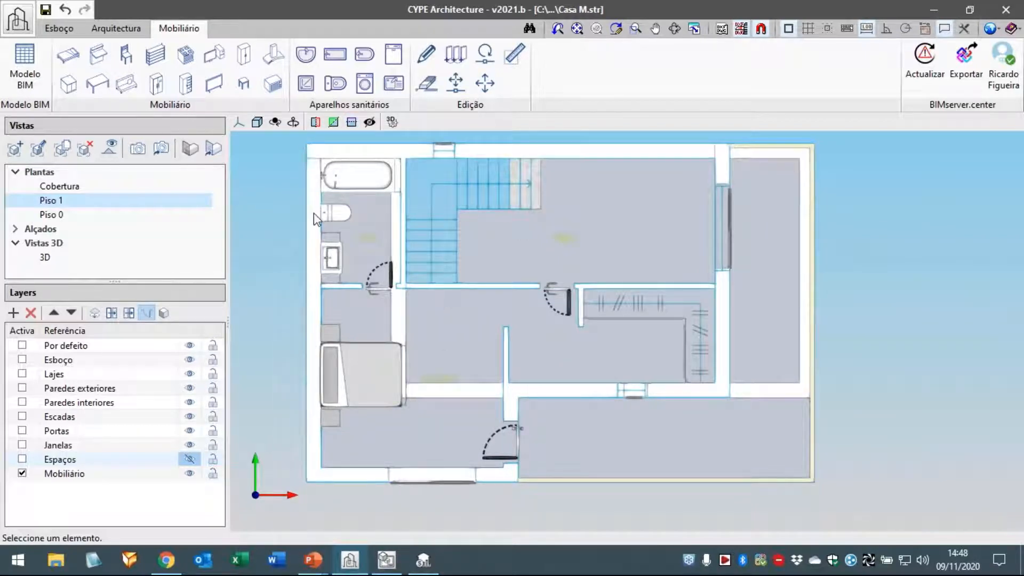
pyautogui.click(35, 82)
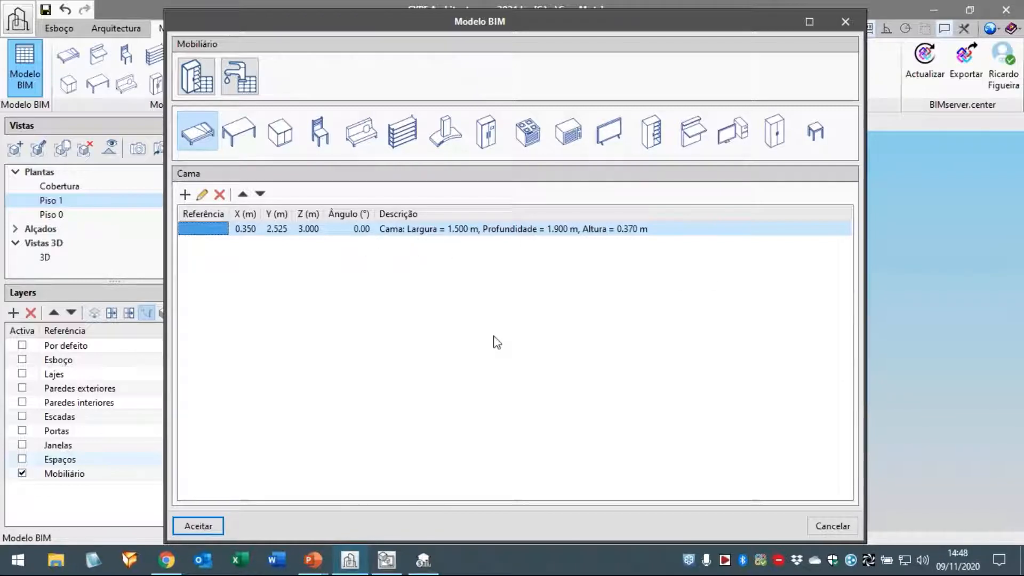
pyautogui.click(199, 526)
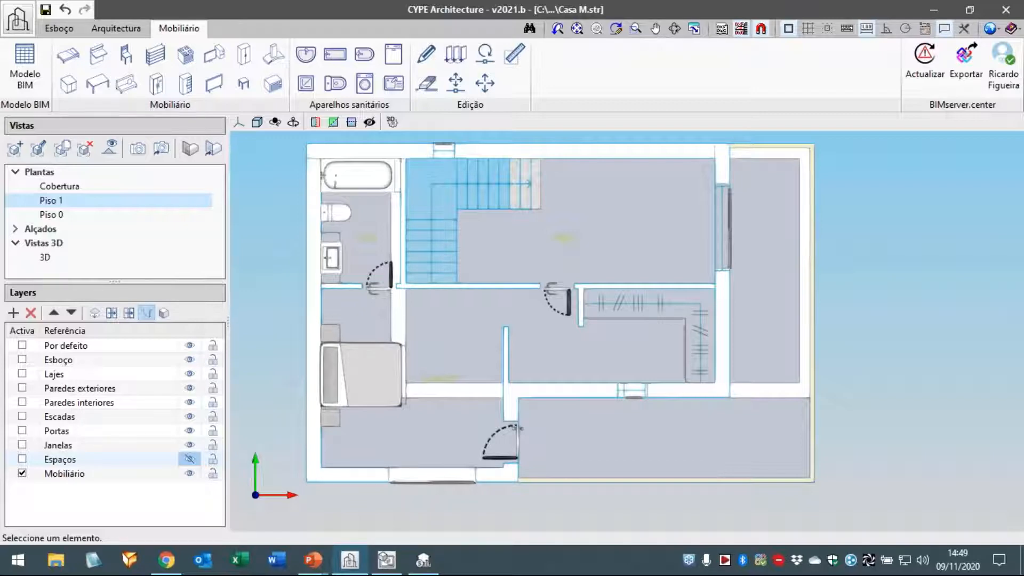
pyautogui.moveTo(448, 333); pyautogui.dragTo(462, 356, button='middle')
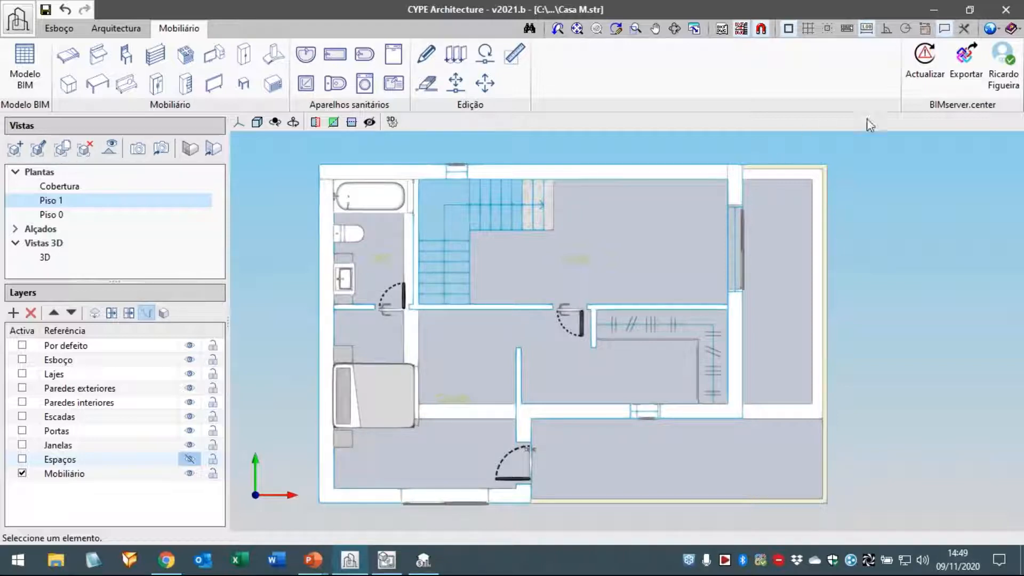
pyautogui.click(966, 85)
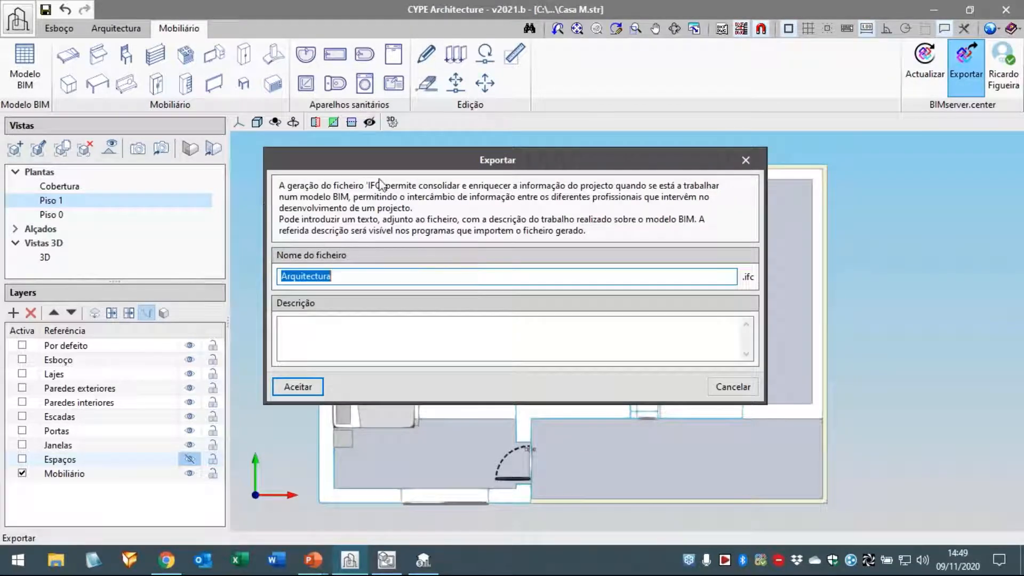
pyautogui.click(285, 277)
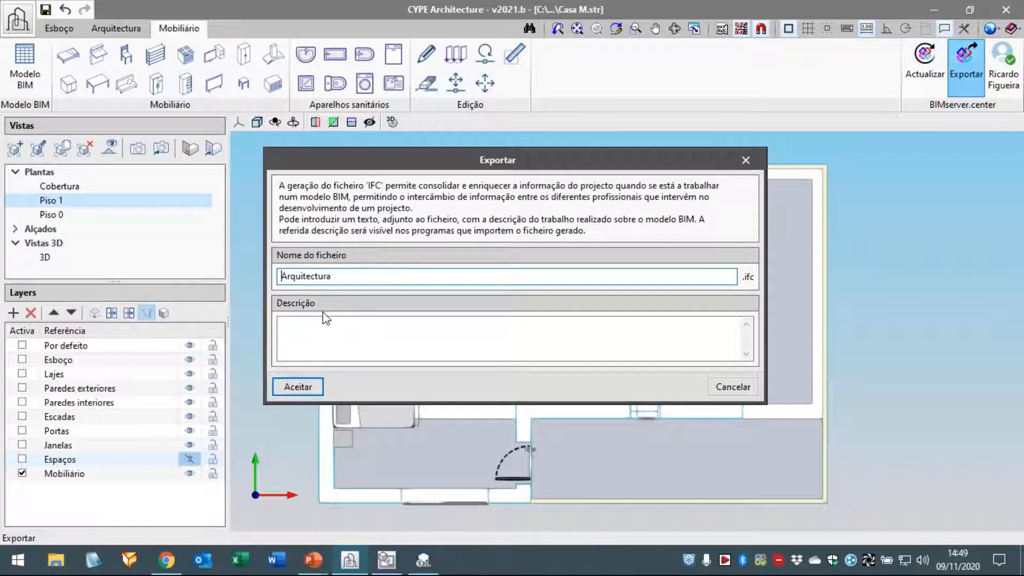
pyautogui.write('Casa')
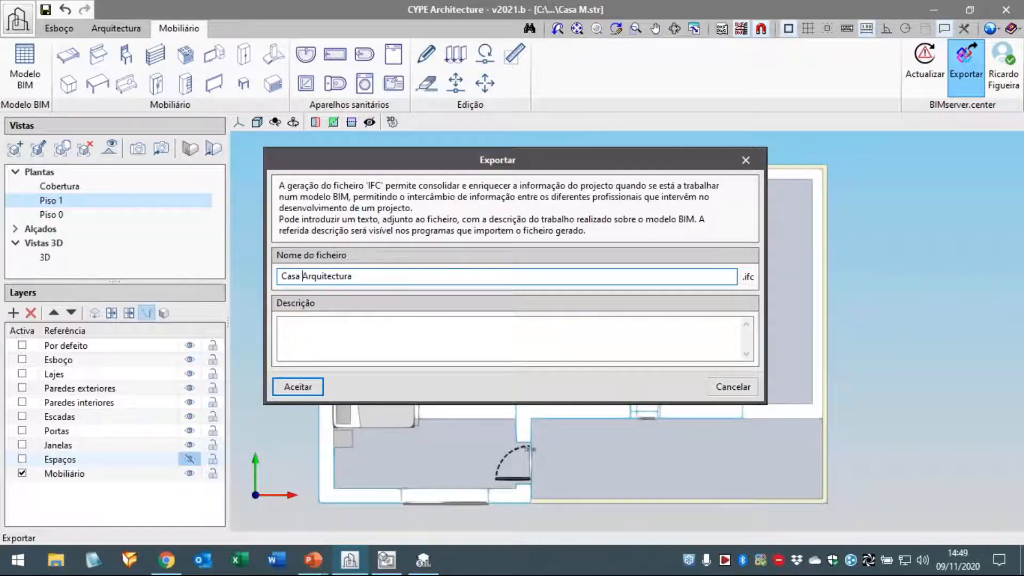
pyautogui.write(' M -')
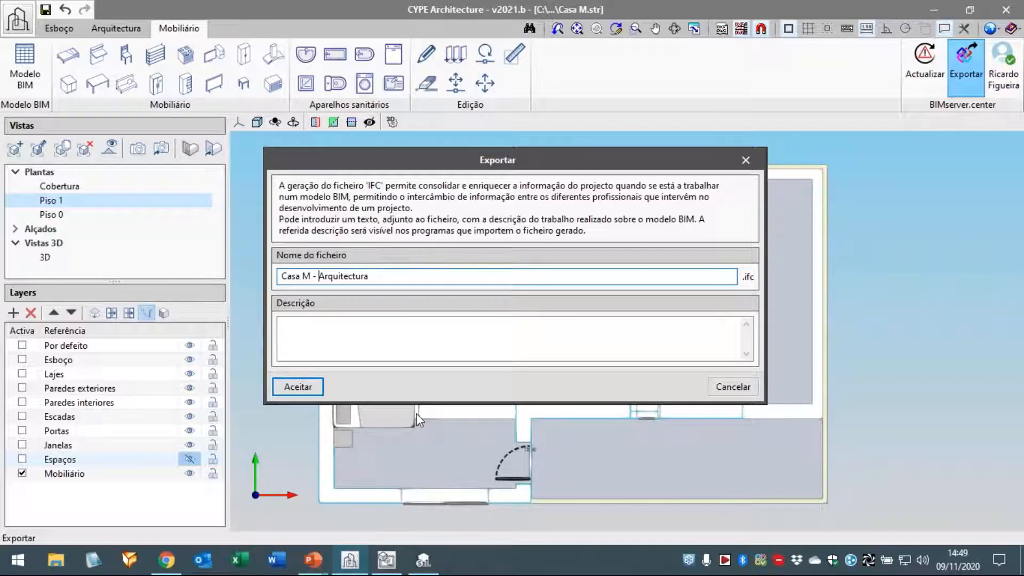
pyautogui.click(748, 161)
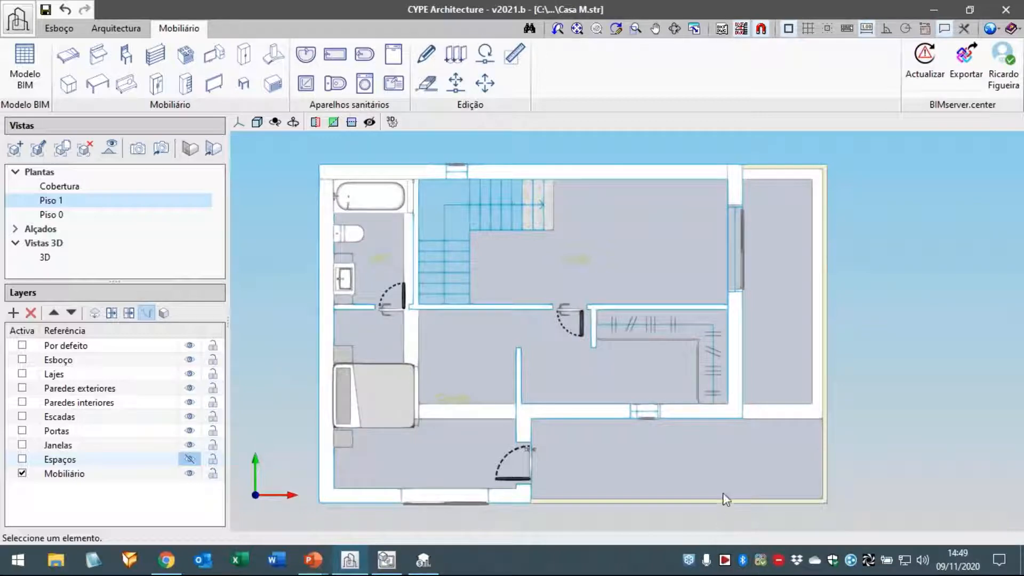
# Switch to BIMserver.center in the browser and view the Casa M project's dashboard and 3D model.
pyautogui.moveTo(170, 566)
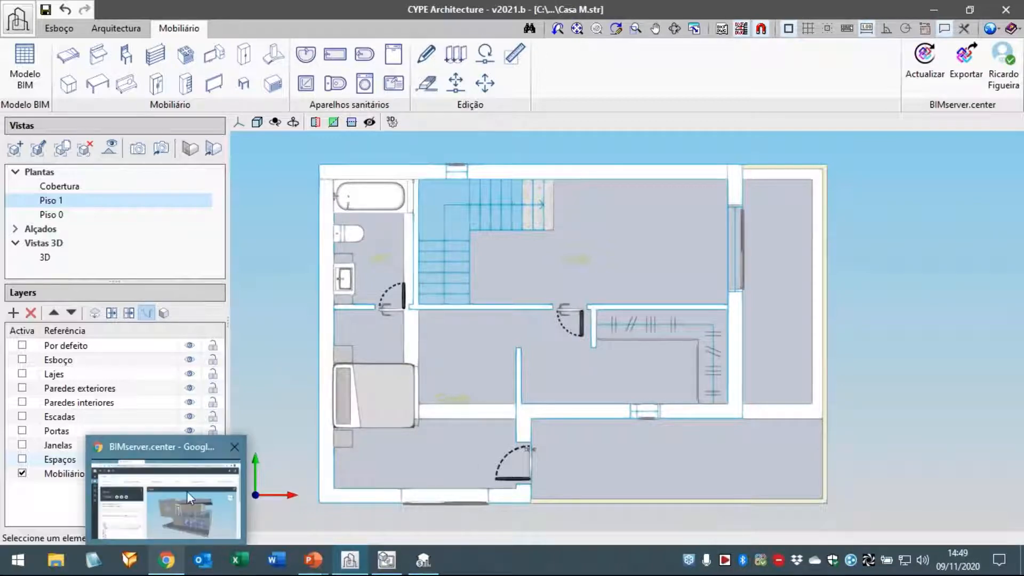
pyautogui.click(166, 497)
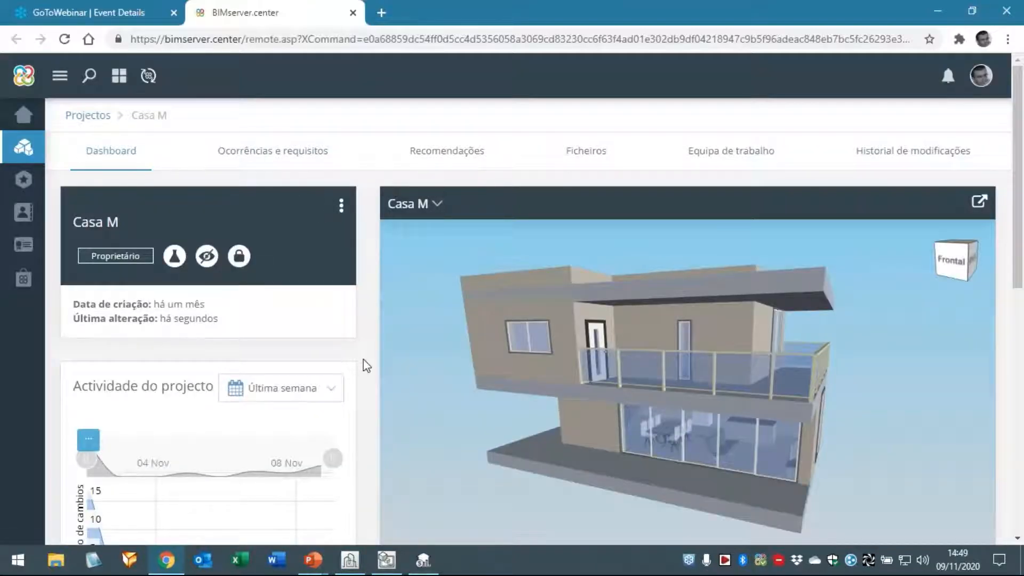
pyautogui.scroll(-1, 367, 356)
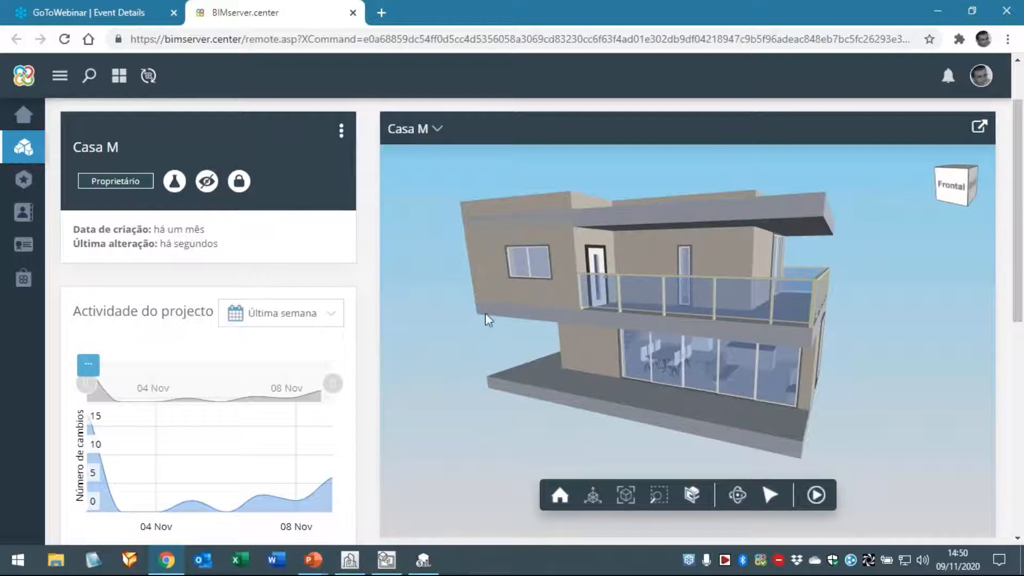
pyautogui.moveTo(320, 573)
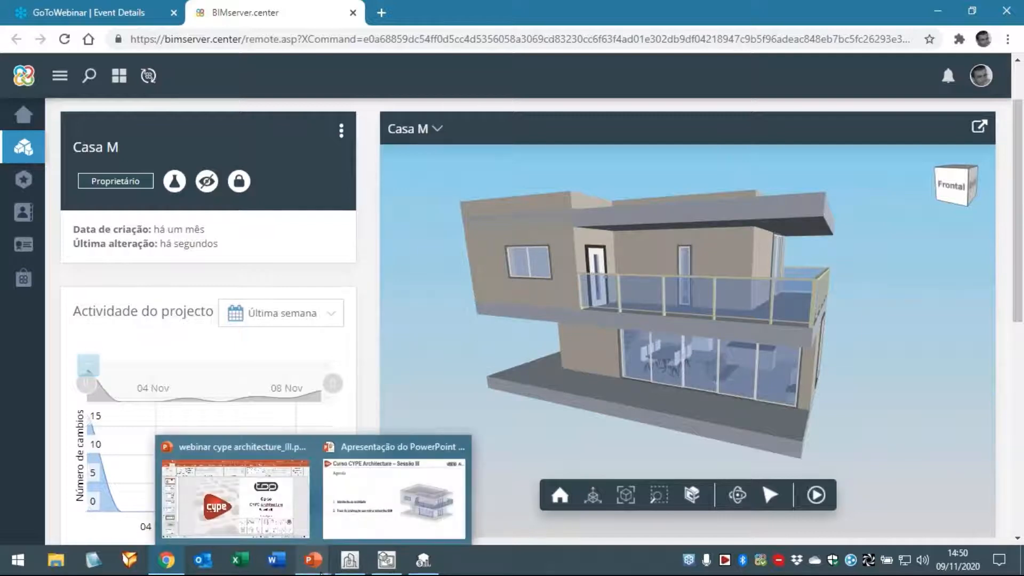
pyautogui.click(354, 516)
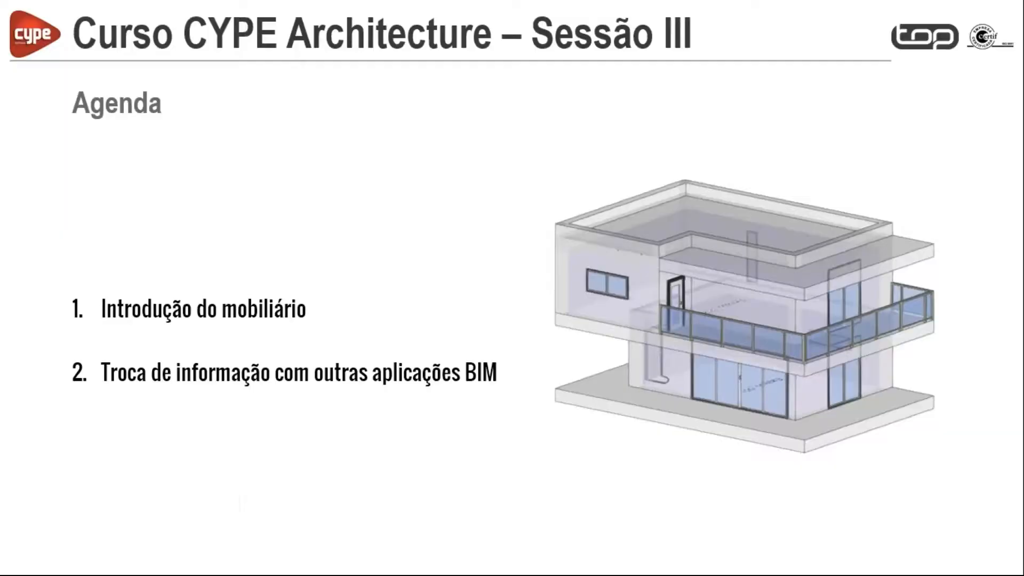
pyautogui.click(382, 222)
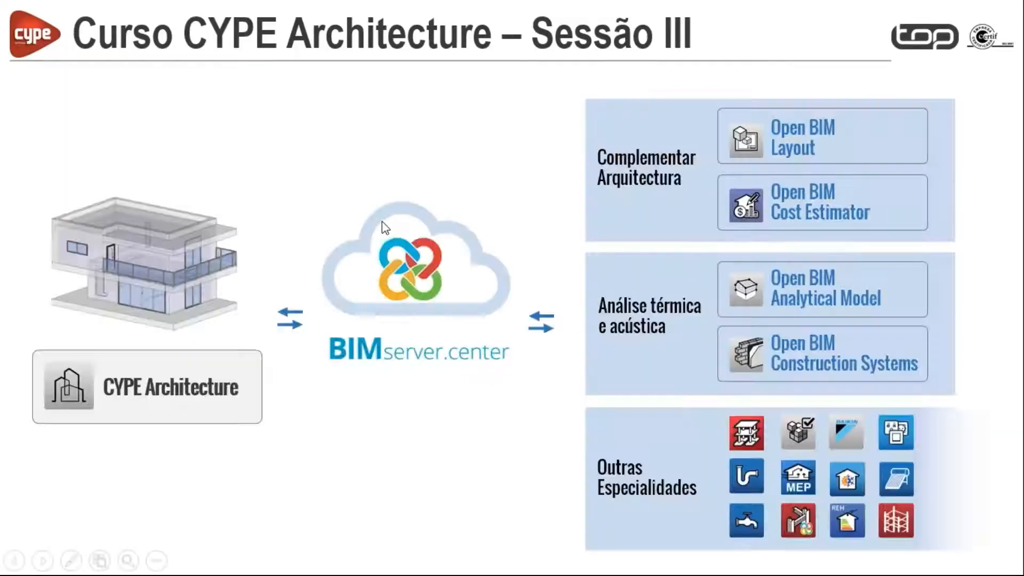
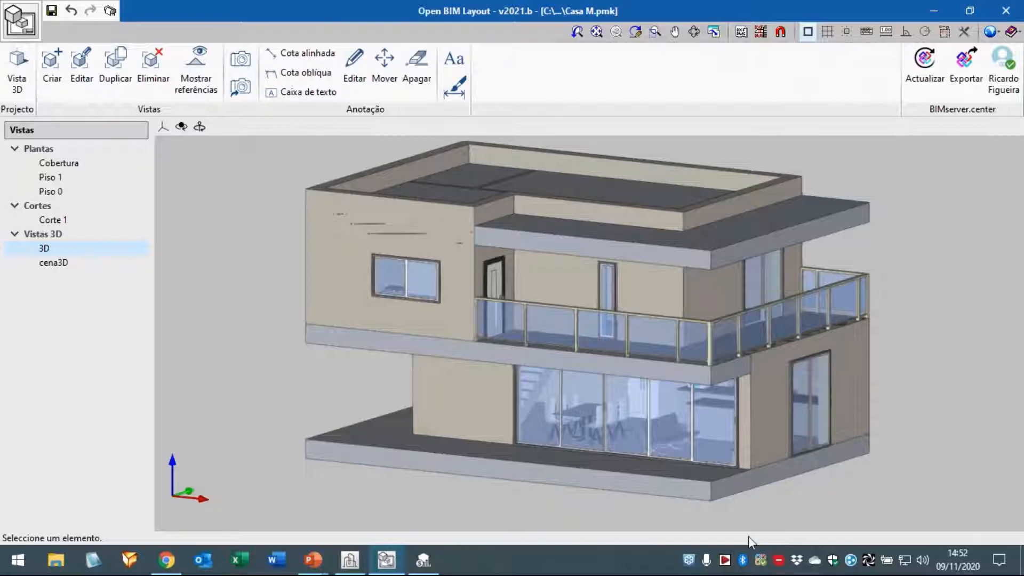
# In Open BIM Layout, review the cena3D, Piso 0, Corte 1 and 3D views, examining the dimensions and text notes on the Piso 0 plan.
pyautogui.click(52, 263)
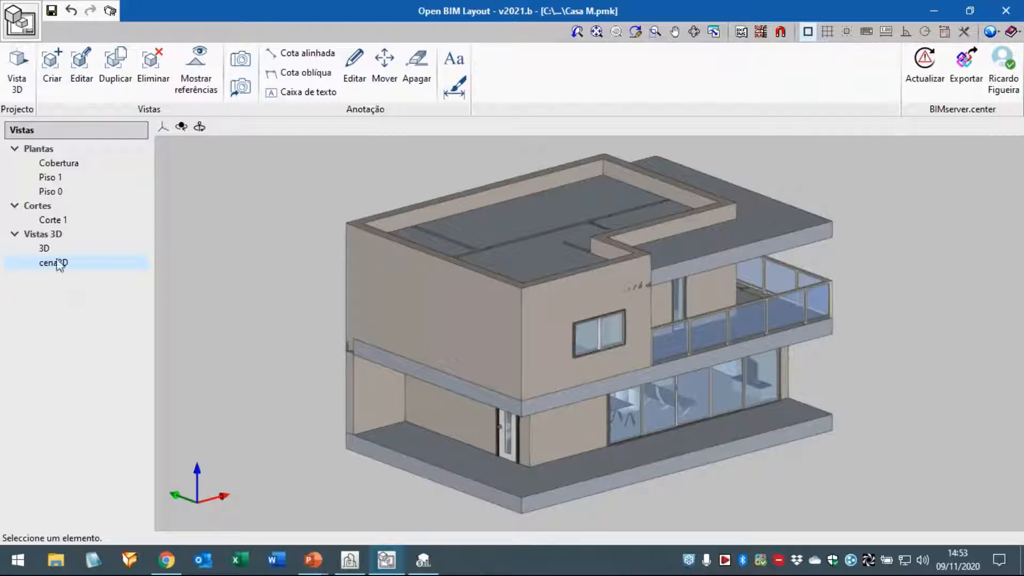
pyautogui.click(51, 192)
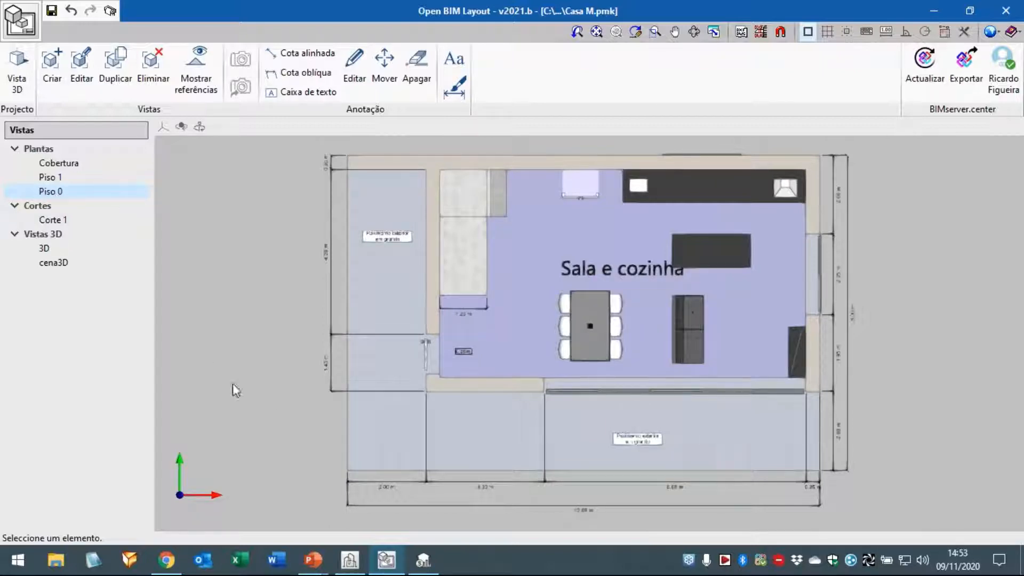
pyautogui.scroll(5, 475, 496)
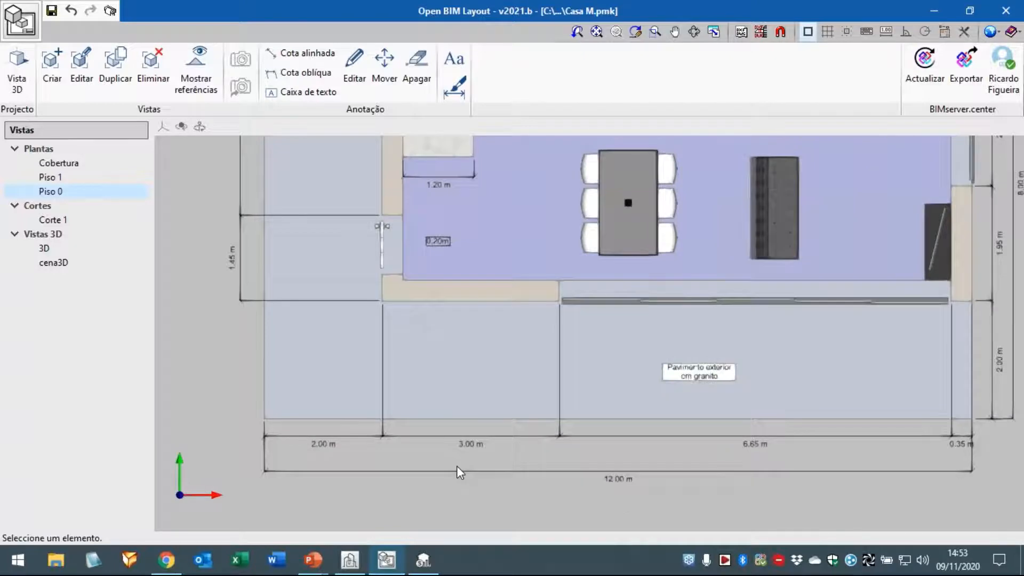
pyautogui.scroll(-3, 457, 466)
pyautogui.scroll(5, 543, 427)
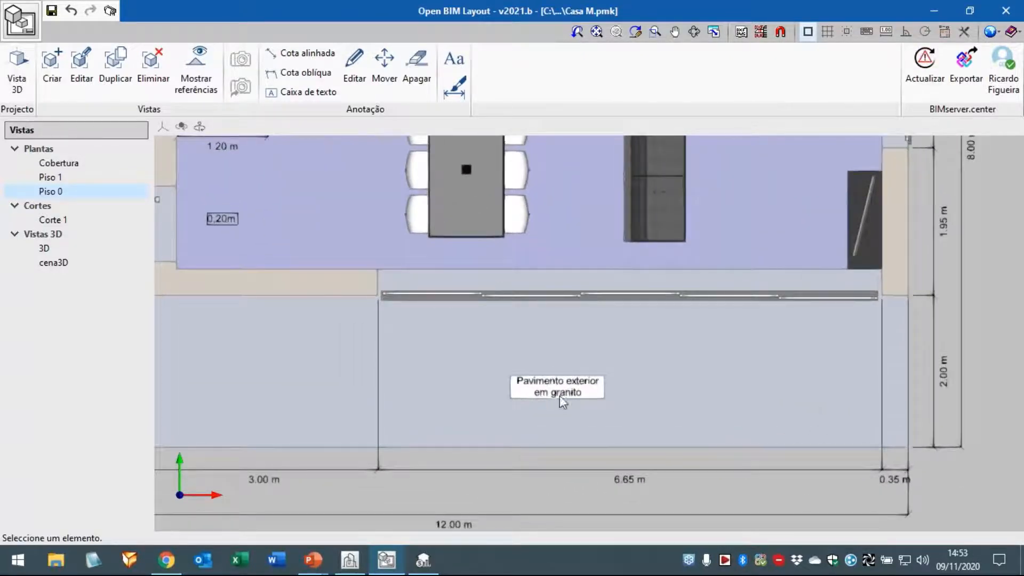
pyautogui.moveTo(565, 397); pyautogui.dragTo(637, 455, button='middle')
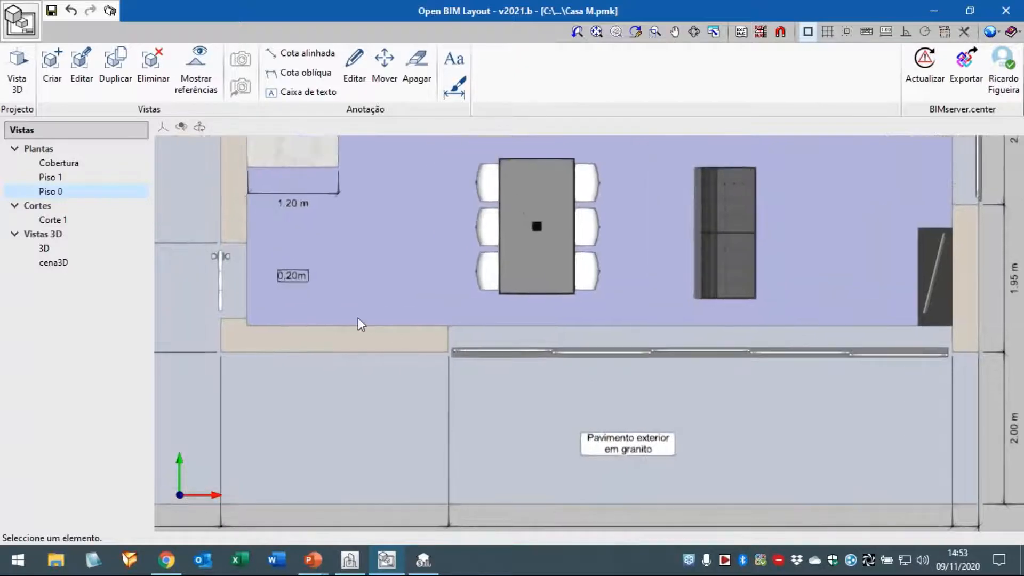
pyautogui.moveTo(361, 322); pyautogui.dragTo(515, 503, button='middle')
pyautogui.moveTo(629, 389); pyautogui.dragTo(480, 348, button='middle')
pyautogui.moveTo(595, 381); pyautogui.dragTo(588, 346, button='middle')
pyautogui.scroll(-2, 588, 347)
pyautogui.scroll(-2, 529, 368)
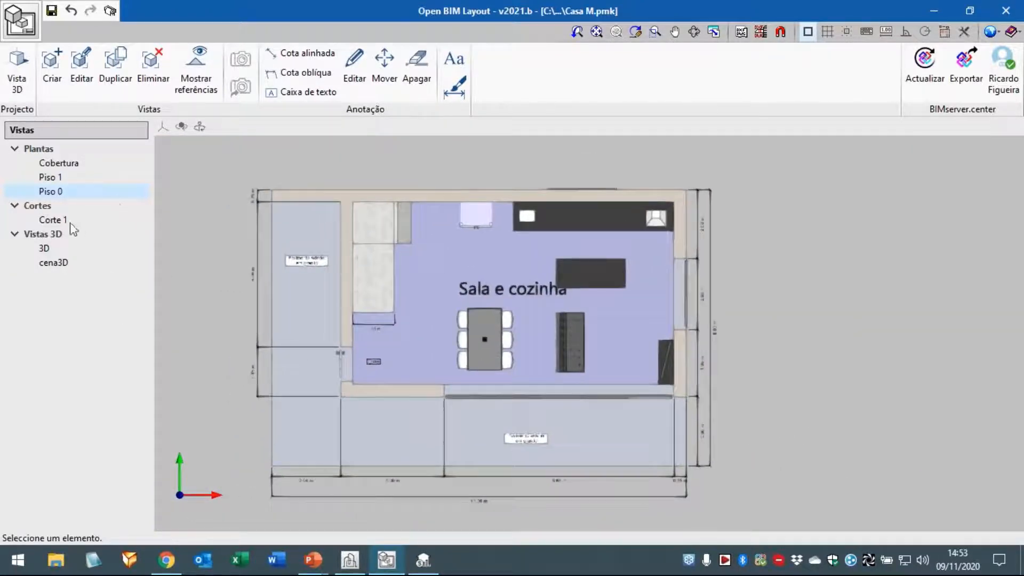
pyautogui.click(53, 220)
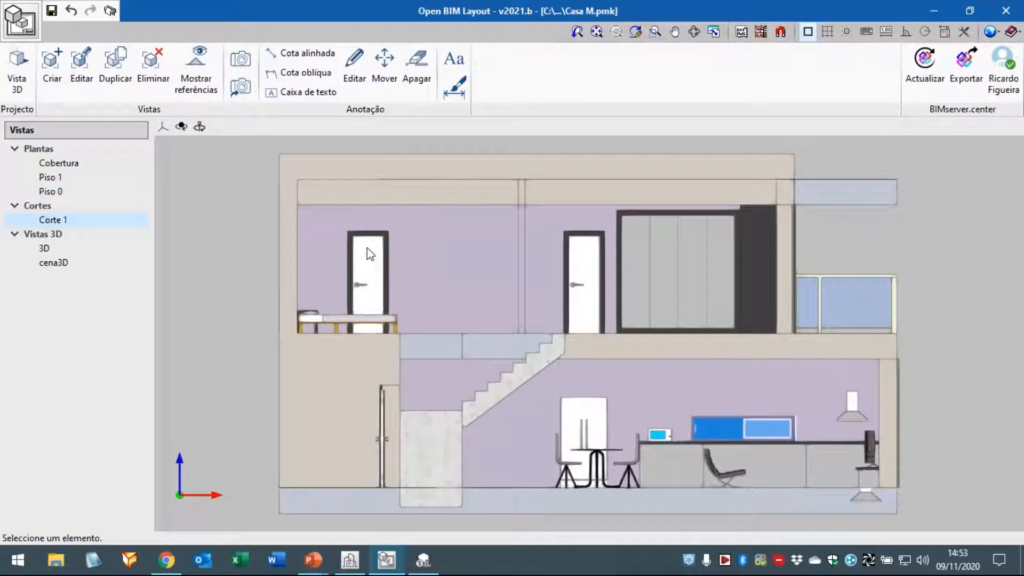
pyautogui.click(44, 248)
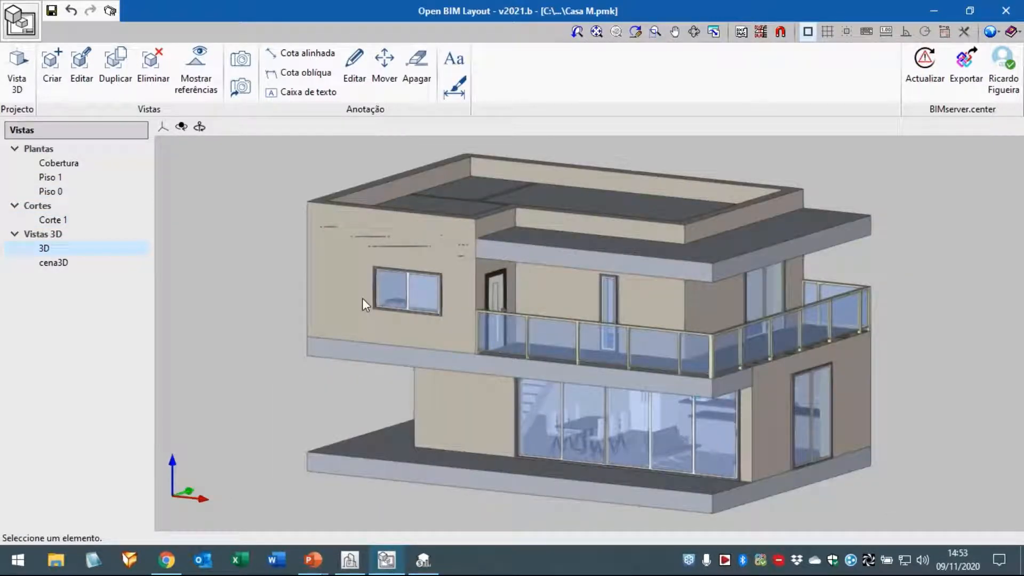
# Generate the DWG sheet composition for Desenho 01 with the Piso 0, Corte 1 and cena3D views.
pyautogui.click(111, 9)
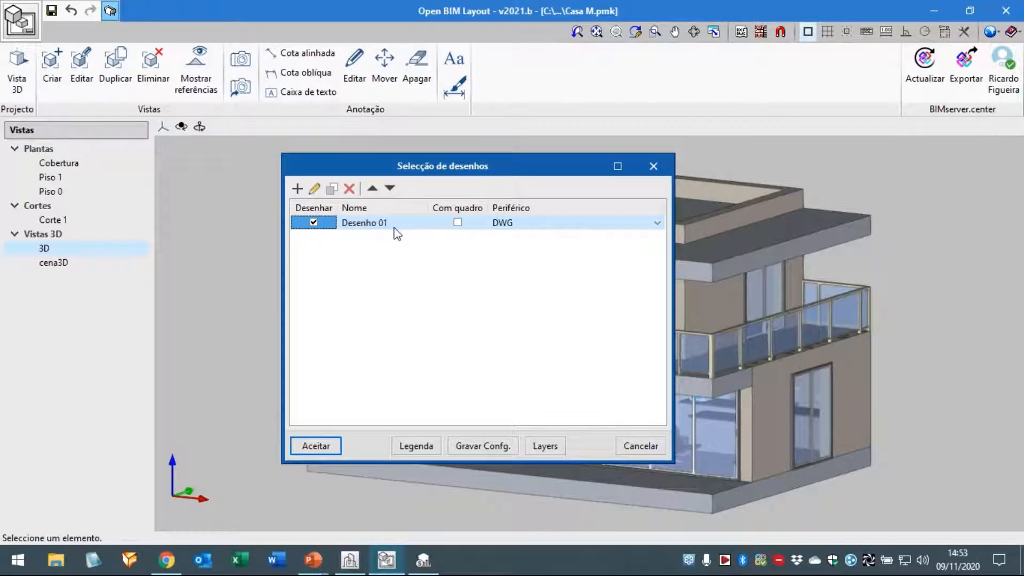
pyautogui.click(314, 188)
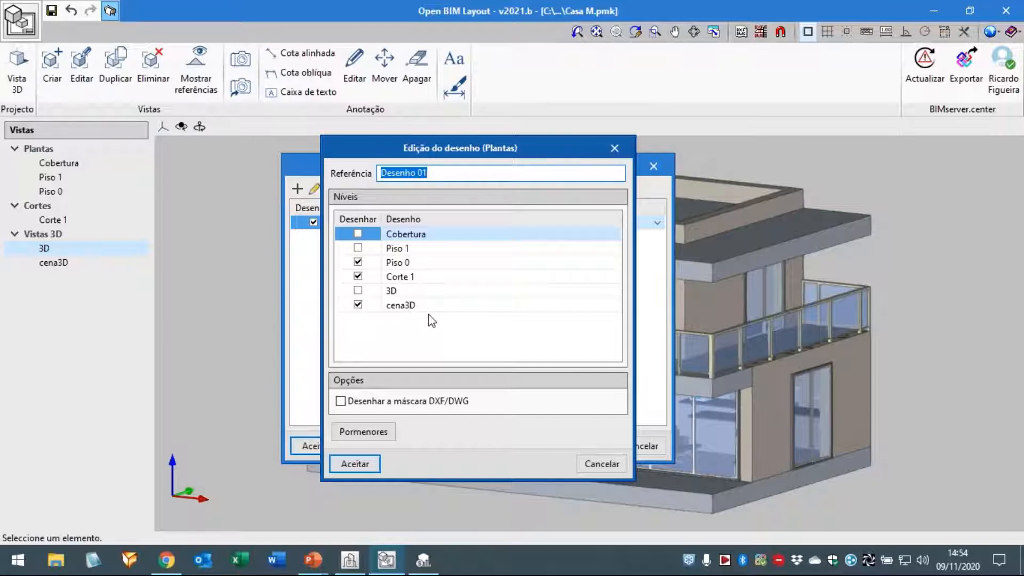
pyautogui.click(370, 469)
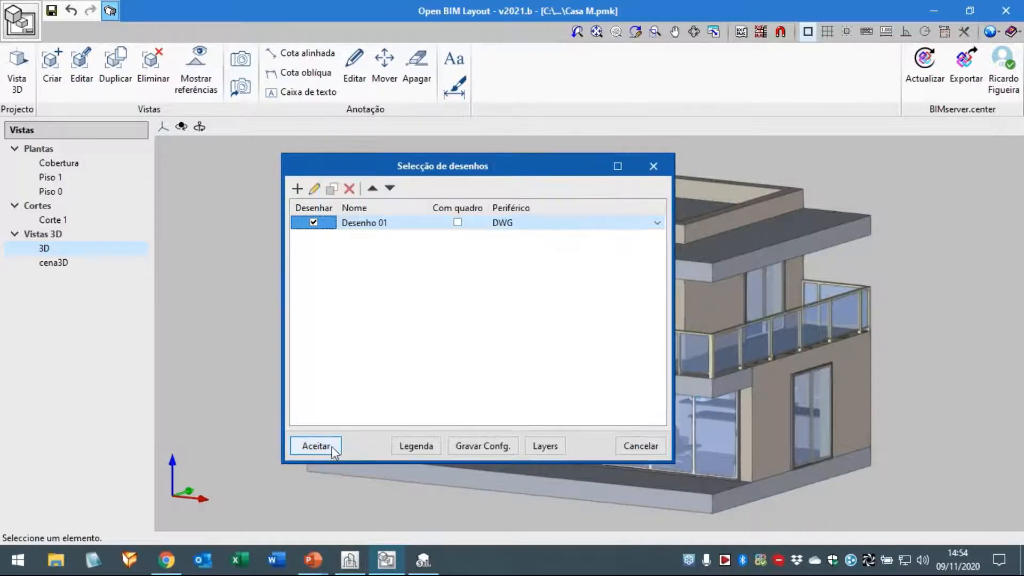
pyautogui.click(331, 446)
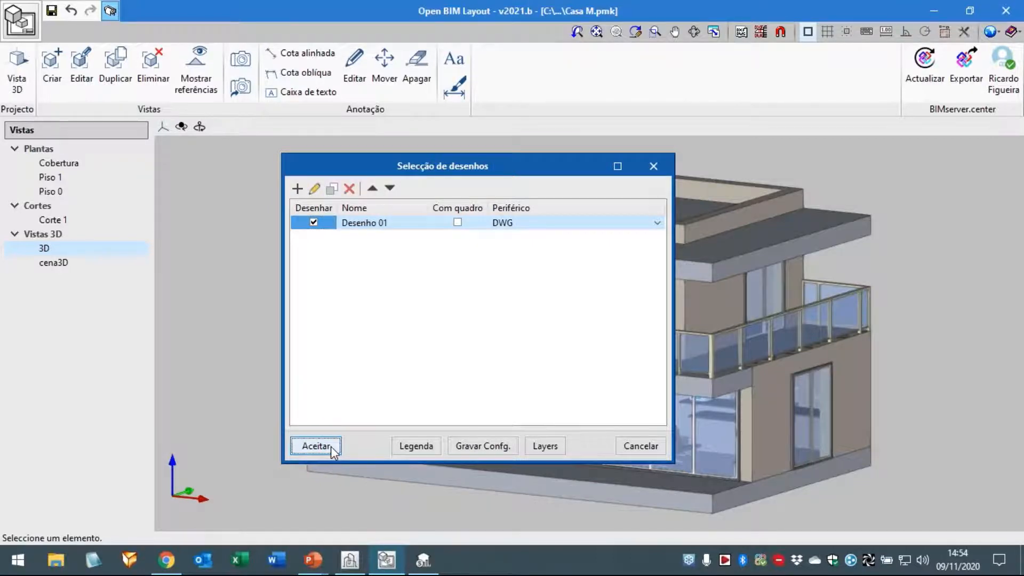
pyautogui.click(427, 442)
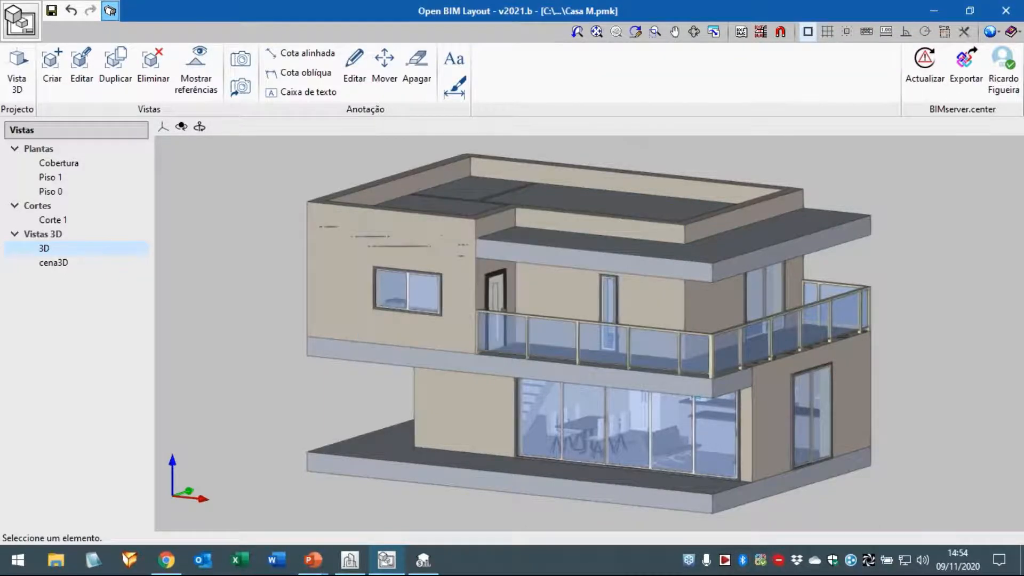
pyautogui.click(721, 327)
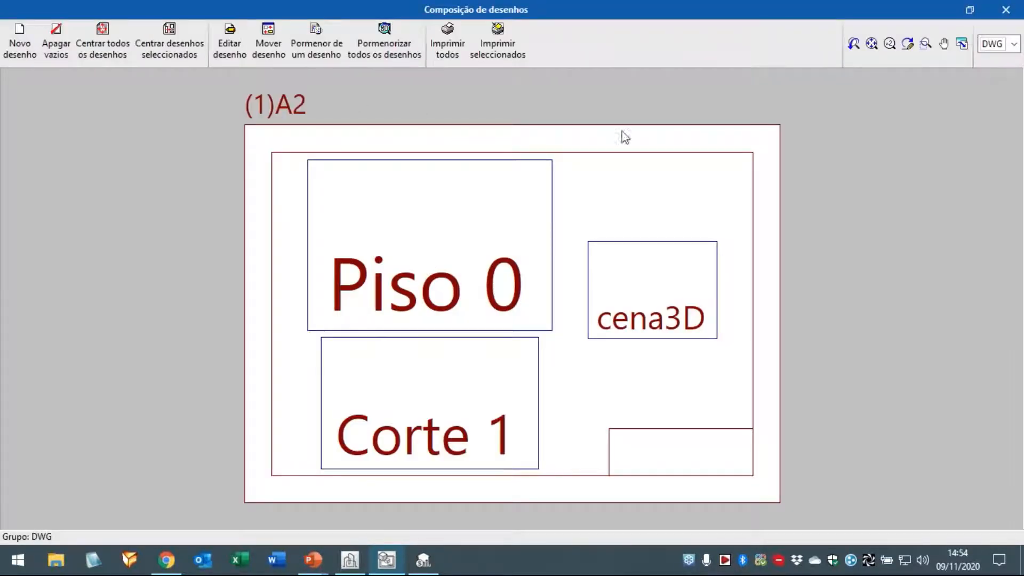
# Show all drawings on the A2 sheet in full detail and examine the dimensioned Piso 0 plan.
pyautogui.click(383, 60)
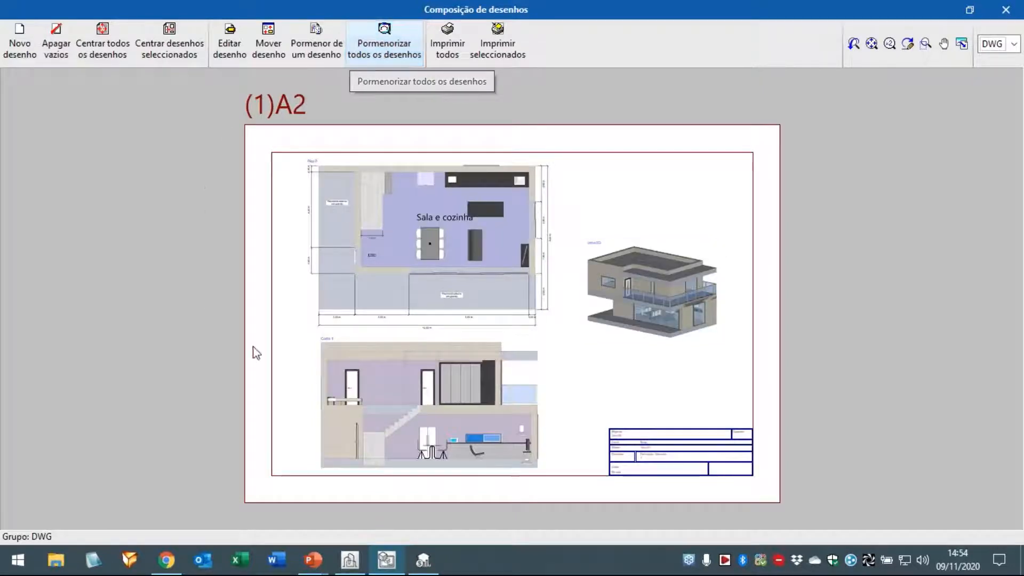
pyautogui.scroll(2, 515, 425)
pyautogui.moveTo(444, 369); pyautogui.dragTo(423, 430, button='middle')
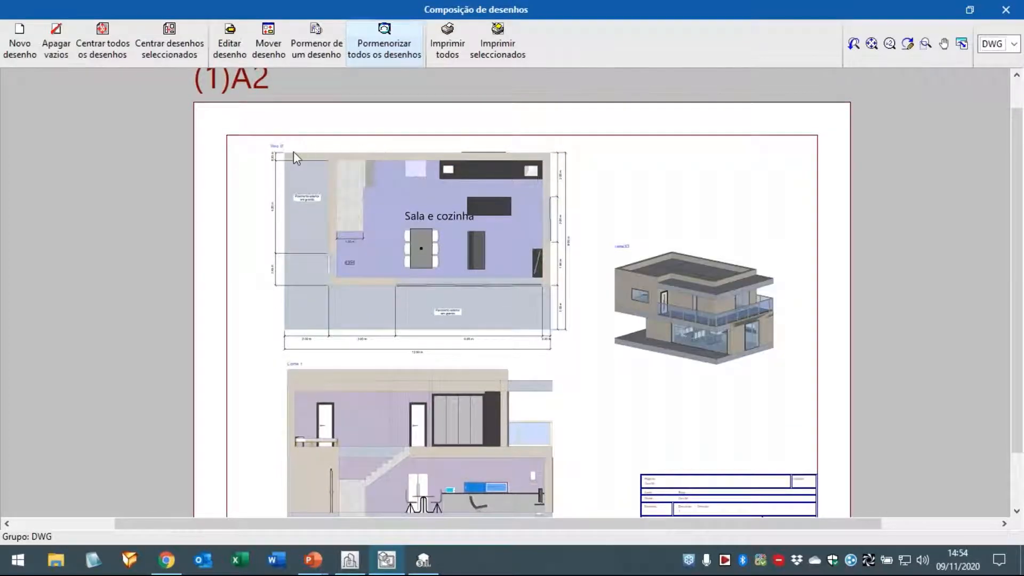
pyautogui.scroll(4, 292, 182)
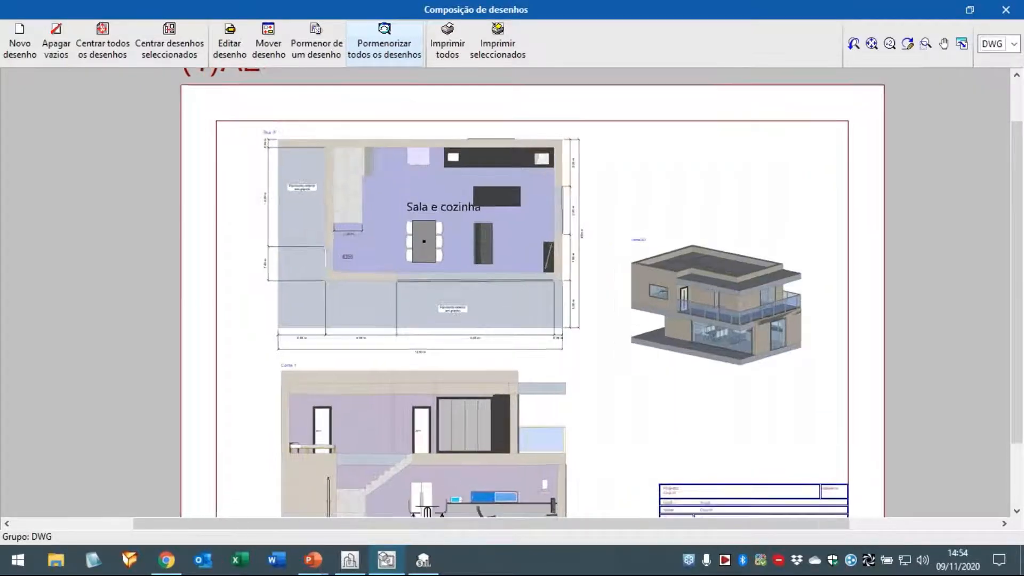
pyautogui.scroll(1, 290, 176)
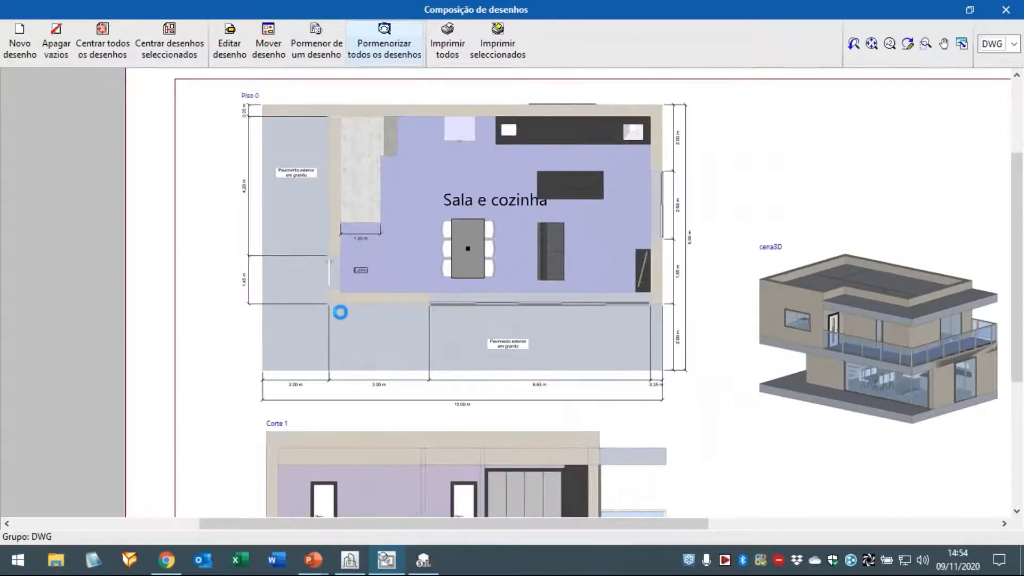
# Examine the Corte 1 section, cena3D view and title block on the sheet, and close the drawing composition and drawing selection.
pyautogui.moveTo(329, 311); pyautogui.dragTo(138, 274, button='middle')
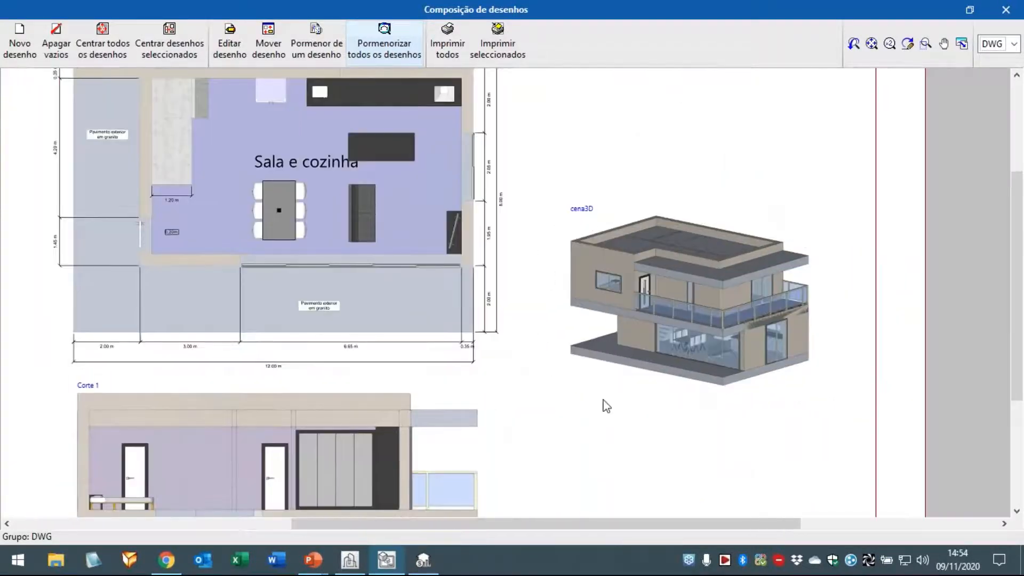
pyautogui.moveTo(584, 338); pyautogui.dragTo(579, 326, button='middle')
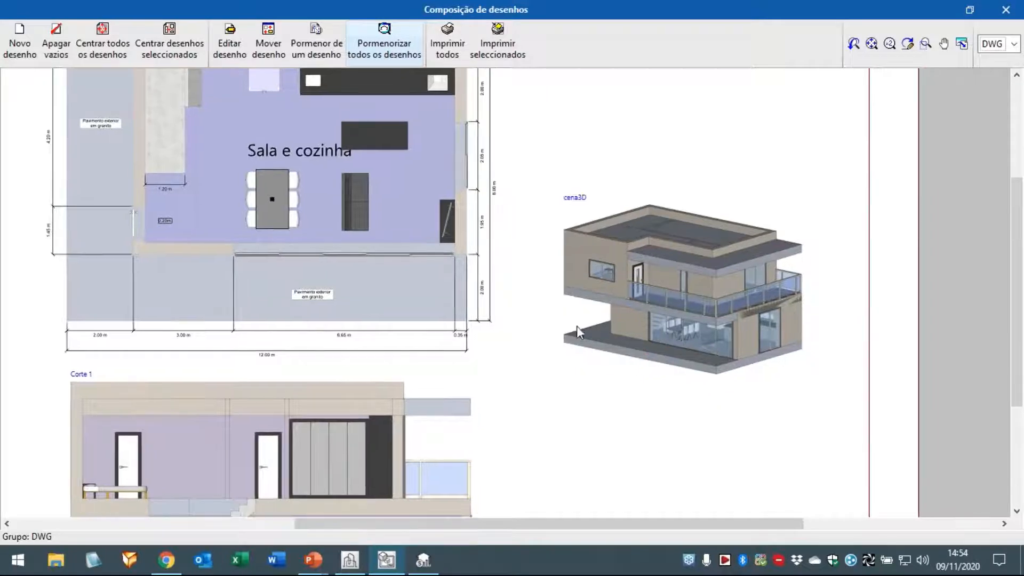
pyautogui.scroll(-1, 593, 337)
pyautogui.moveTo(633, 372); pyautogui.dragTo(641, 310, button='middle')
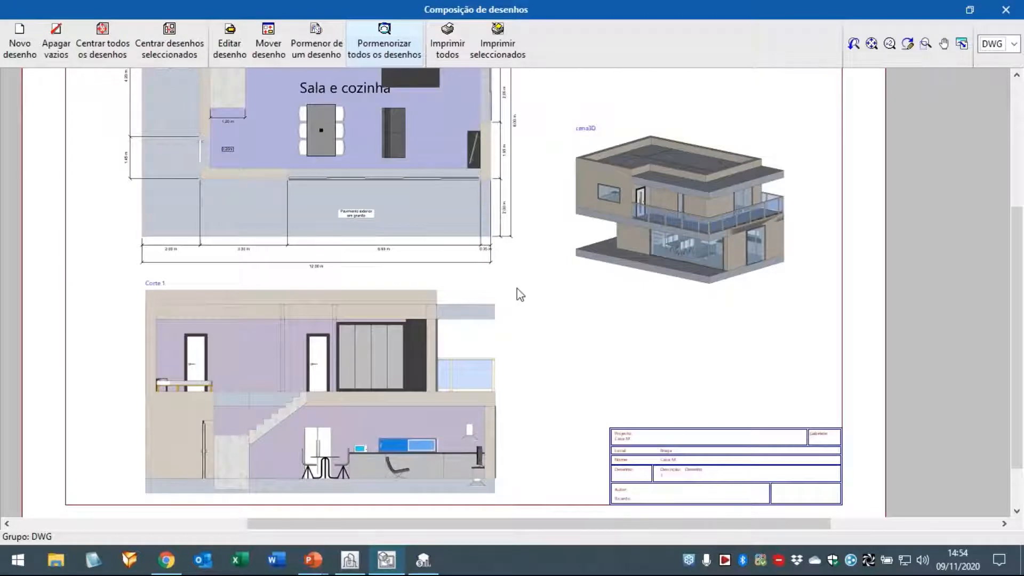
pyautogui.moveTo(526, 308); pyautogui.dragTo(537, 368, button='middle')
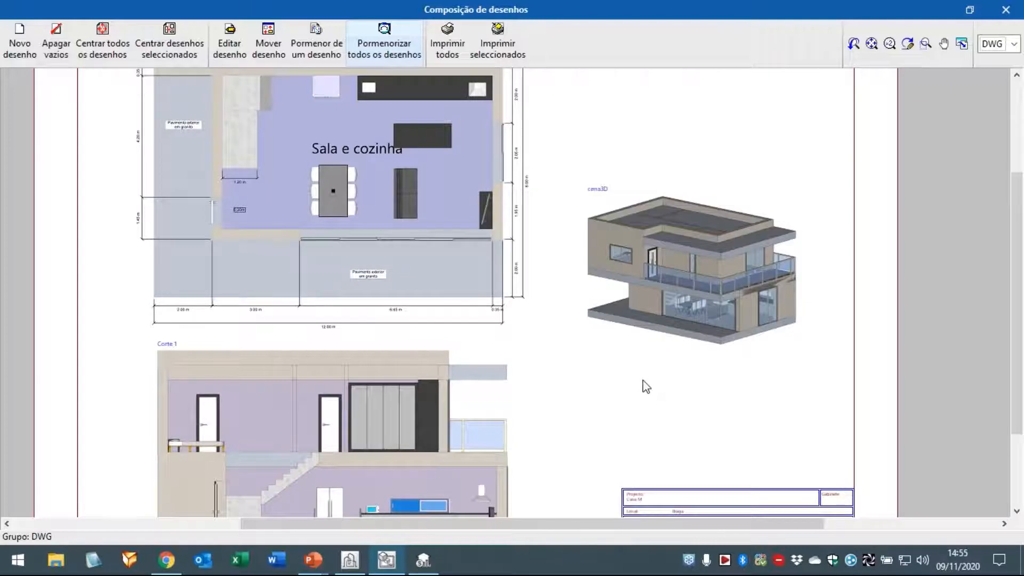
pyautogui.click(1006, 10)
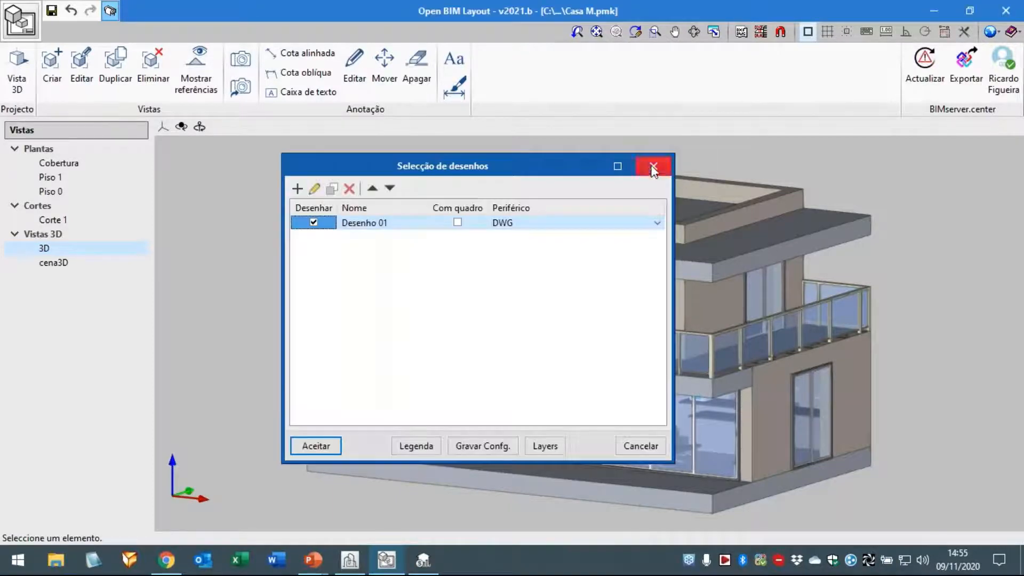
pyautogui.click(653, 167)
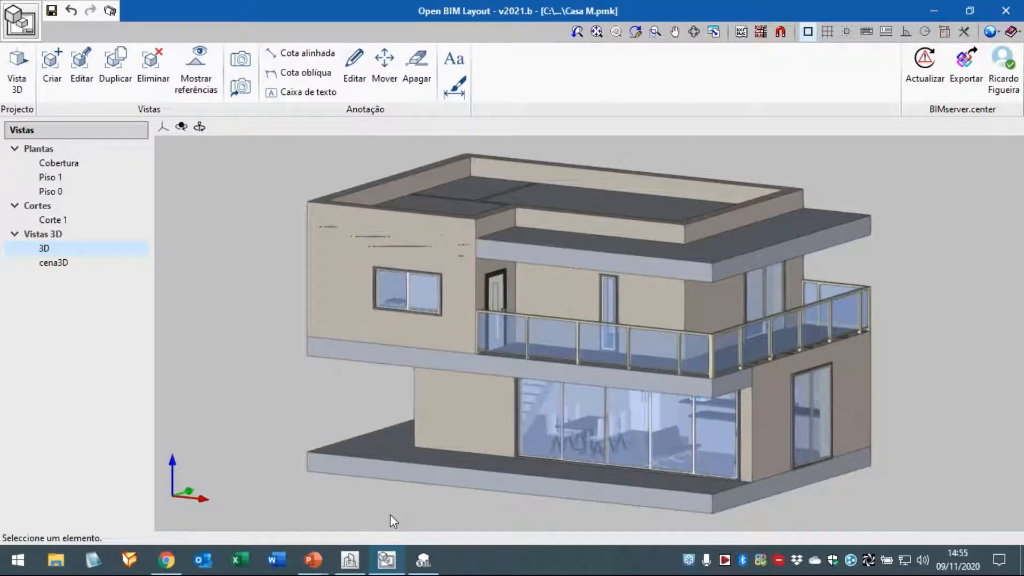
# Switch to Open BIM Quantities with the Casa M model, enlarge the entity list and expand the IfcDoor elements.
pyautogui.click(425, 560)
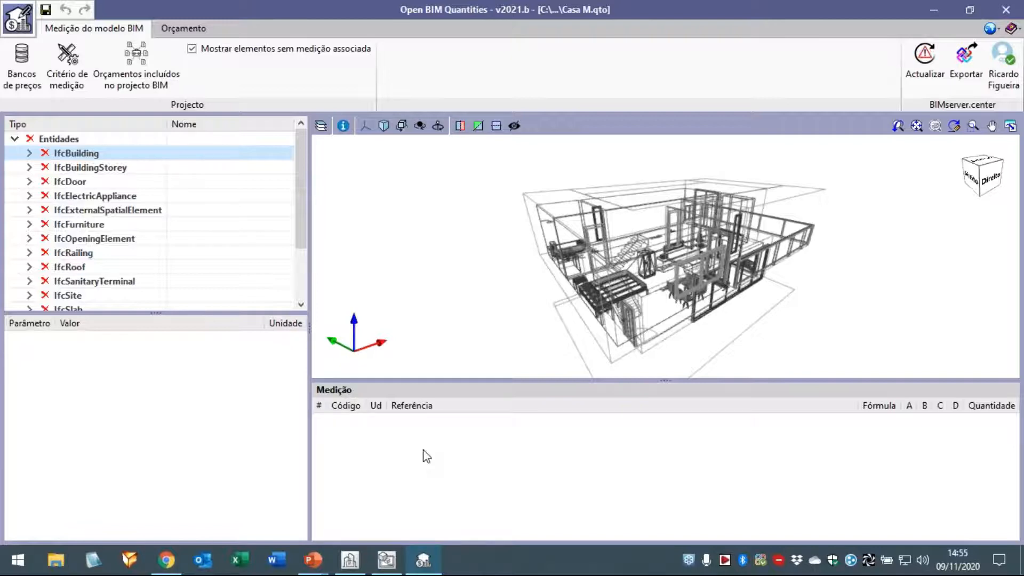
pyautogui.moveTo(529, 312)
pyautogui.mouseDown(button='middle')
pyautogui.moveTo(555, 296)
pyautogui.moveTo(491, 295)
pyautogui.moveTo(662, 310)
pyautogui.moveTo(548, 312)
pyautogui.moveTo(595, 307)
pyautogui.mouseUp(button='middle')
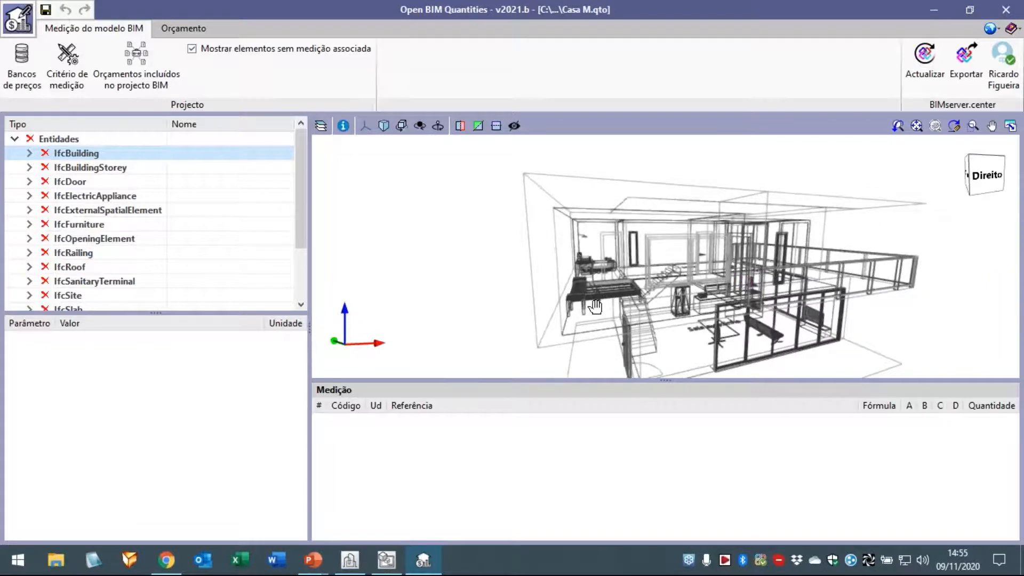
pyautogui.moveTo(94, 316); pyautogui.dragTo(93, 353)
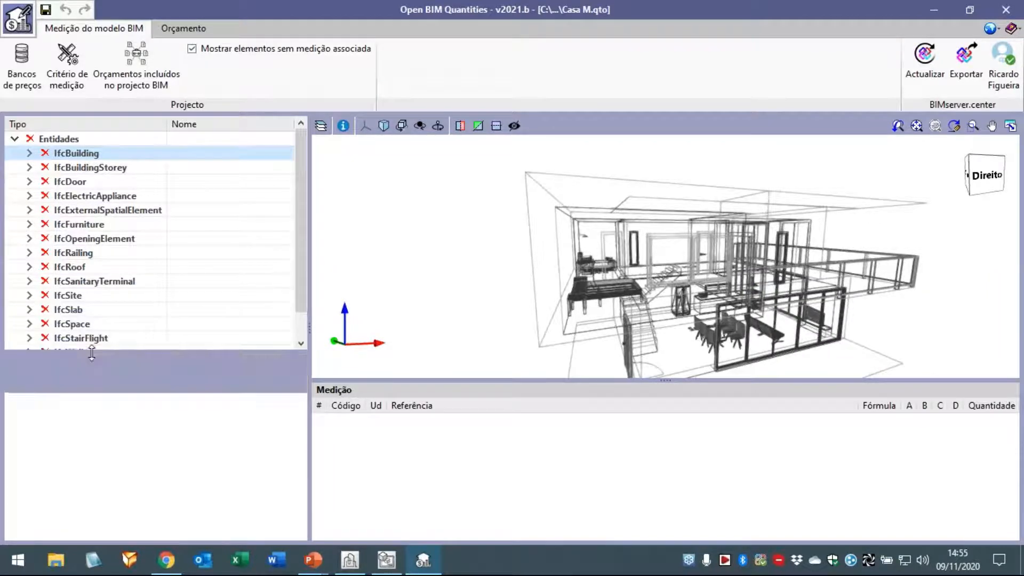
pyautogui.click(60, 183)
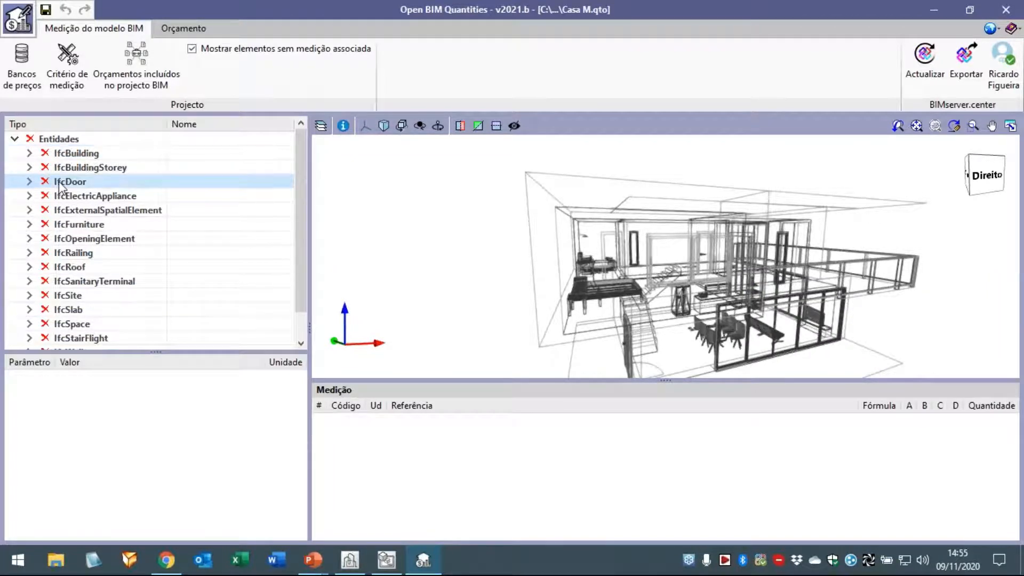
pyautogui.click(29, 182)
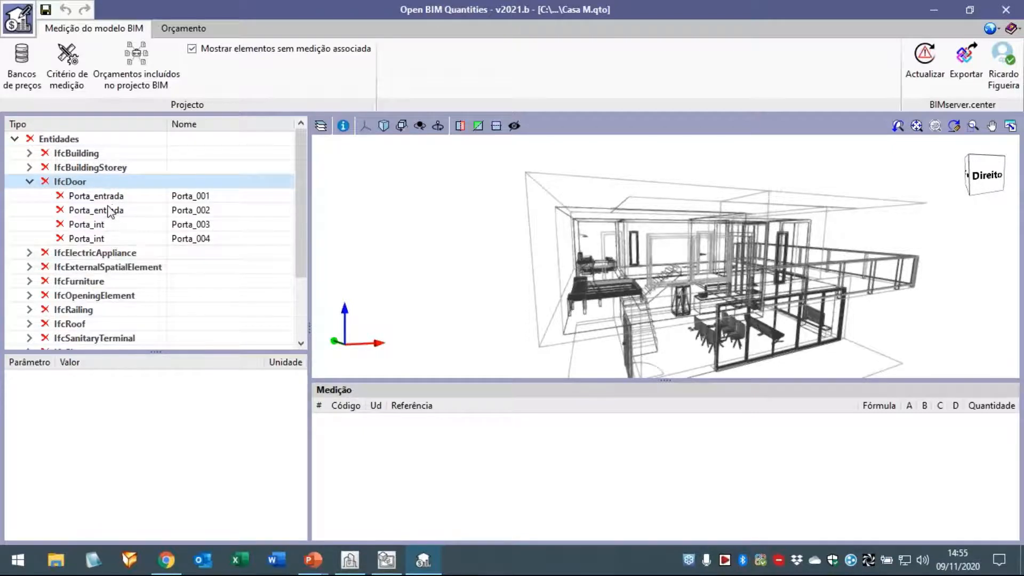
# Inspect the properties and base quantities of doors Porta_001 to Porta_004, locating each one in the 3D model.
pyautogui.click(107, 194)
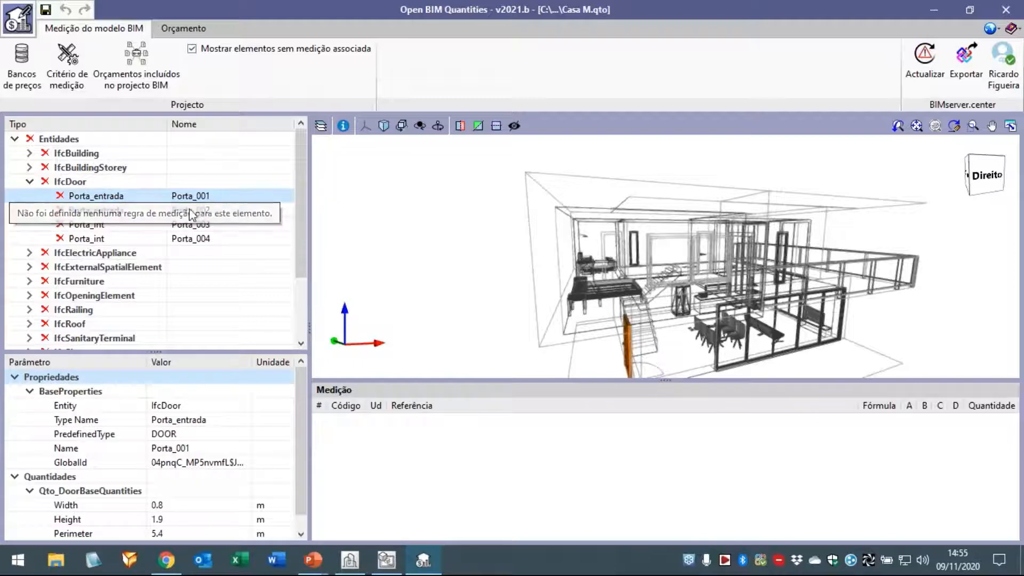
pyautogui.click(123, 213)
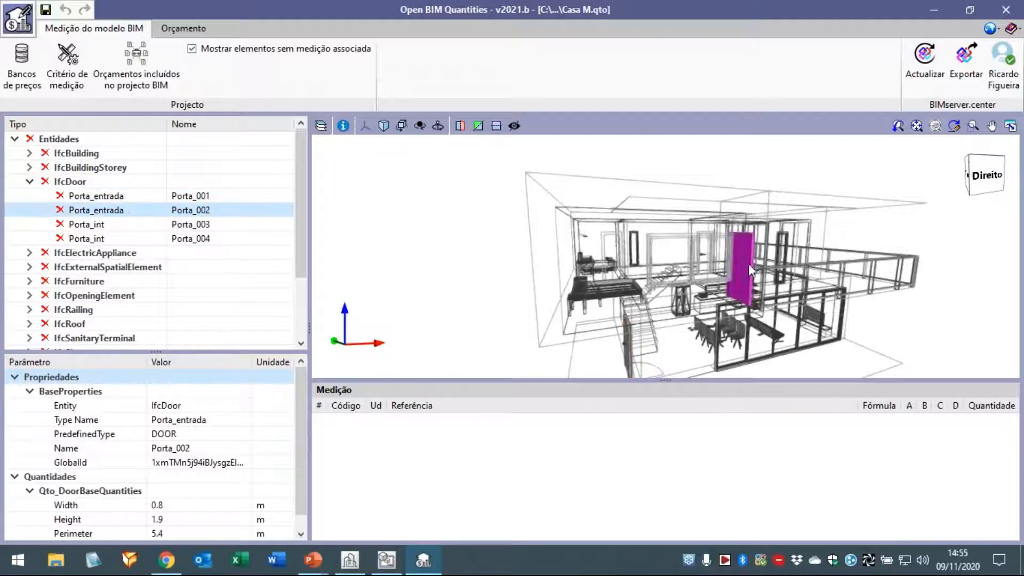
pyautogui.moveTo(748, 265); pyautogui.dragTo(720, 270, button='middle')
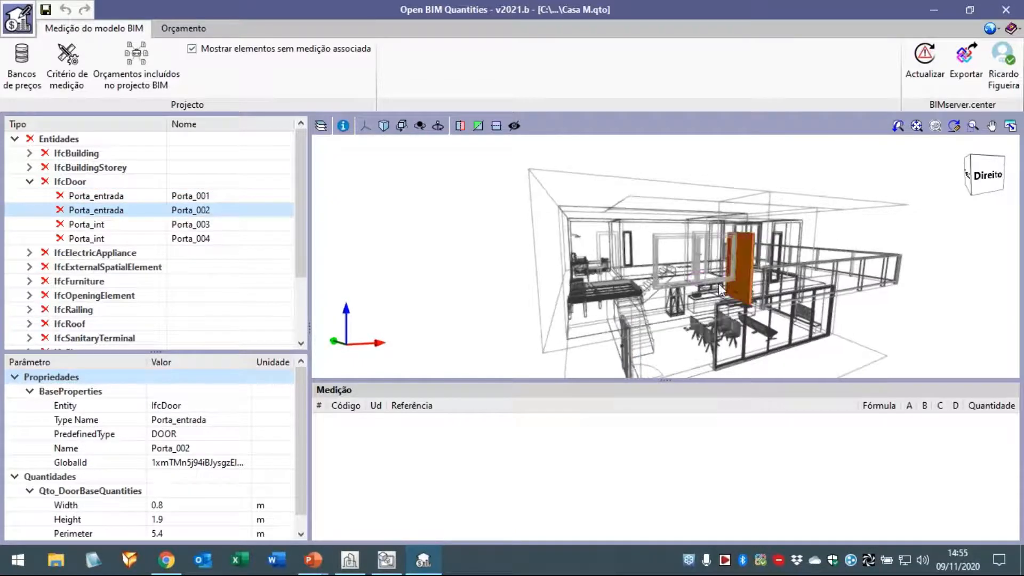
pyautogui.click(132, 223)
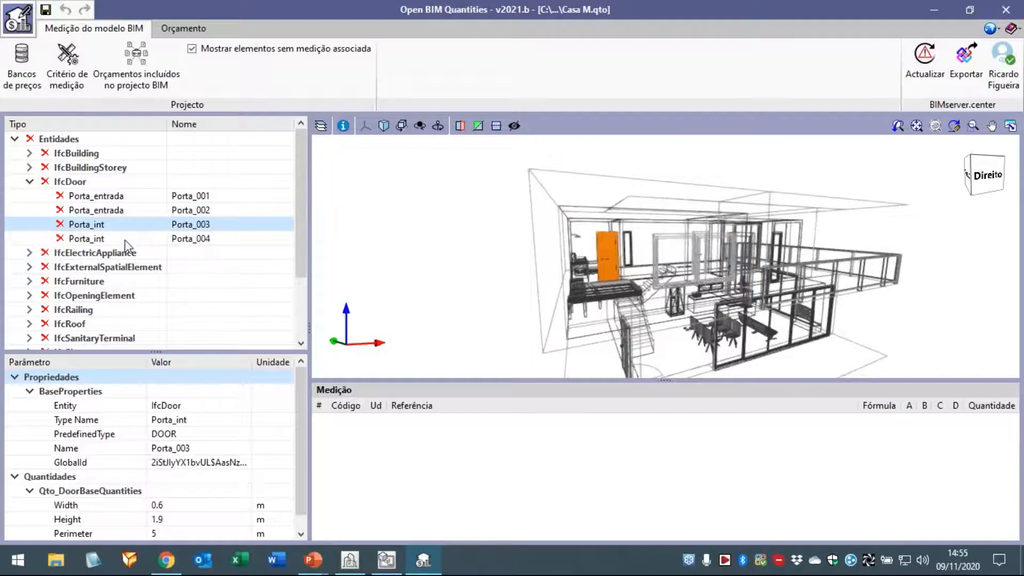
pyautogui.click(125, 240)
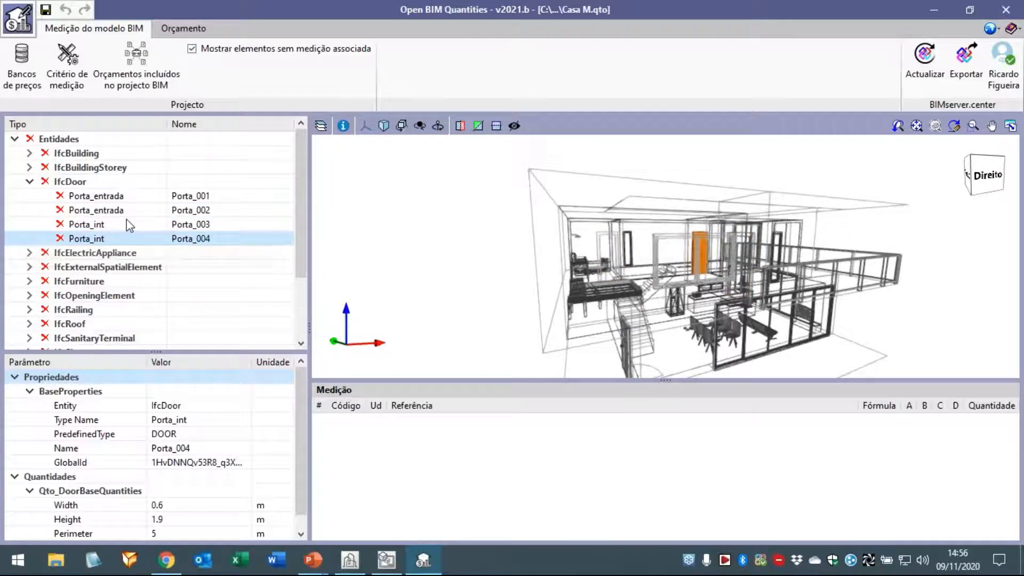
pyautogui.moveTo(128, 351); pyautogui.dragTo(128, 294)
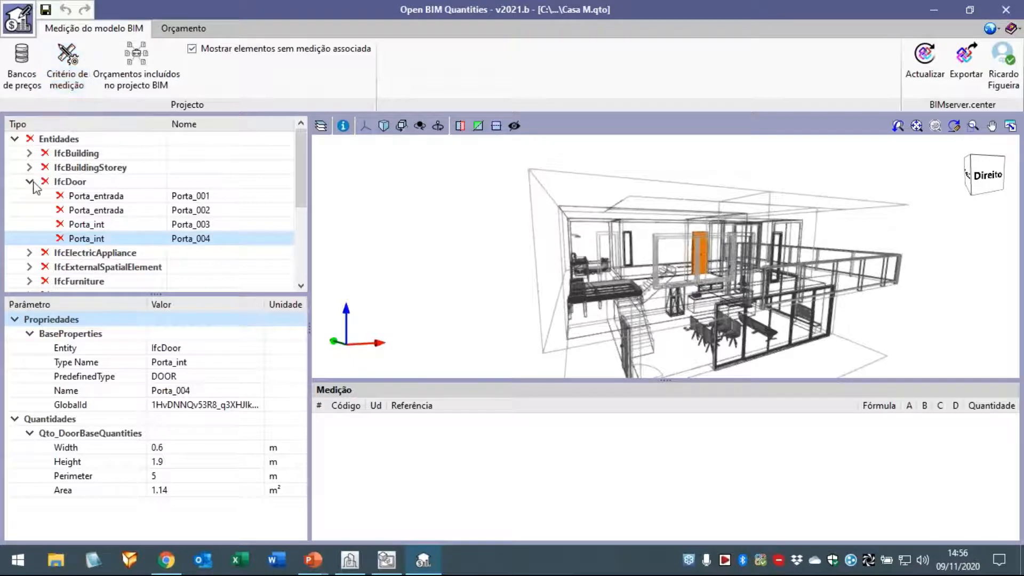
# Collapse the IfcDoor elements and examine the RS.01 floating-floor measurement line for the Quarto space against the 3D model.
pyautogui.doubleClick(59, 181)
pyautogui.scroll(-1, 42, 208)
pyautogui.scroll(-1, 43, 208)
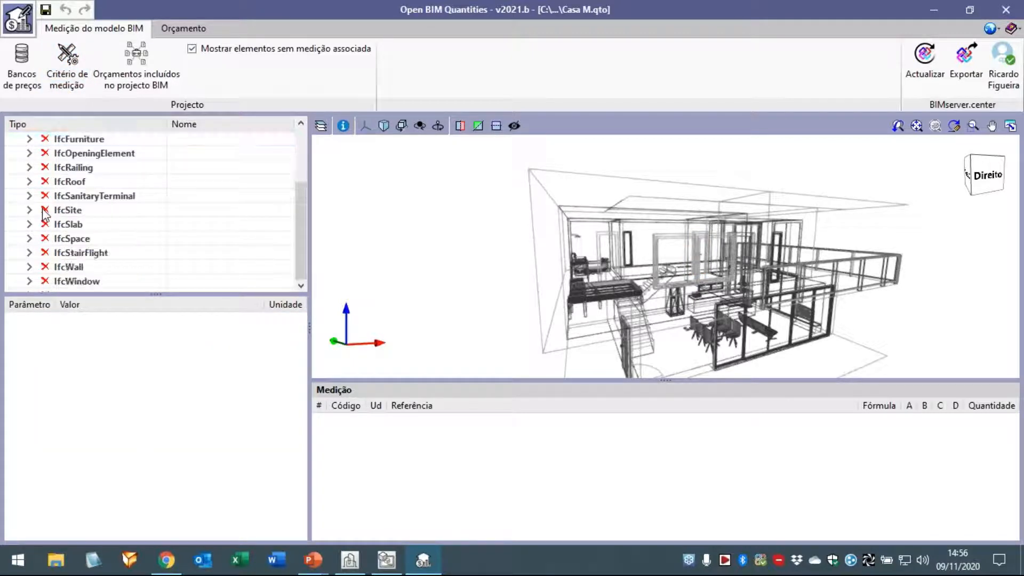
pyautogui.scroll(2, 50, 151)
pyautogui.click(53, 139)
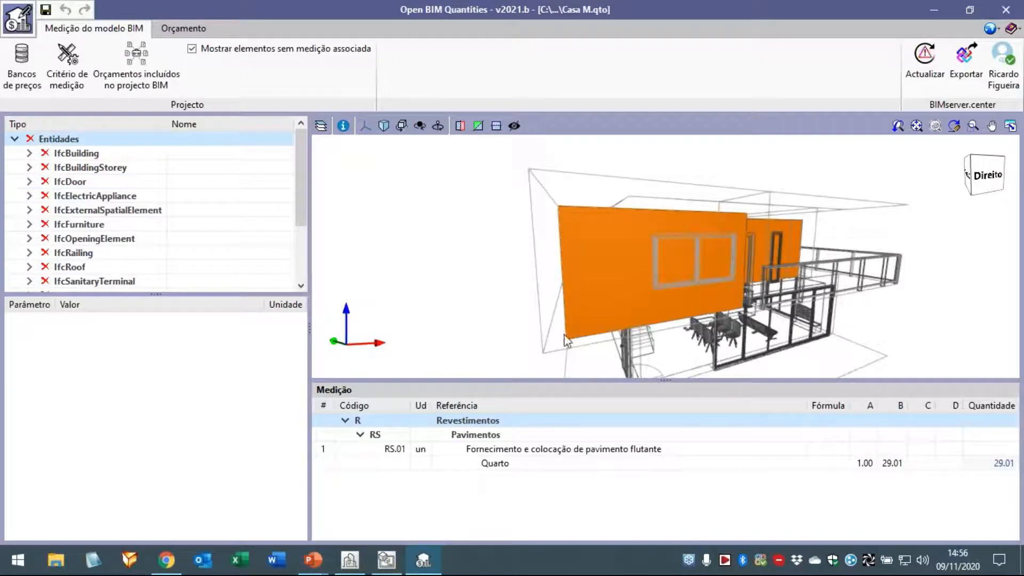
pyautogui.click(495, 463)
pyautogui.click(495, 453)
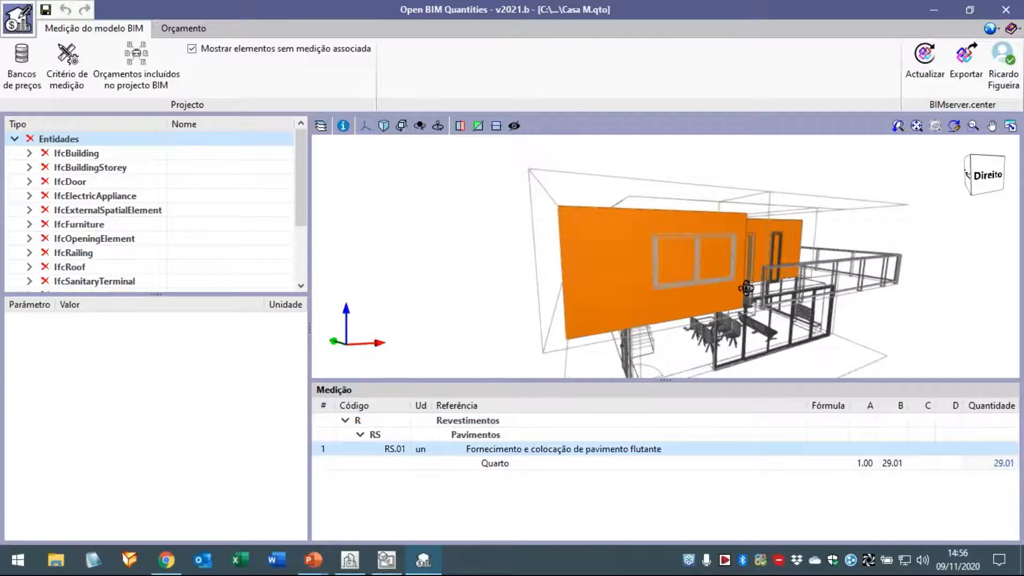
pyautogui.moveTo(746, 289); pyautogui.dragTo(720, 325, button='middle')
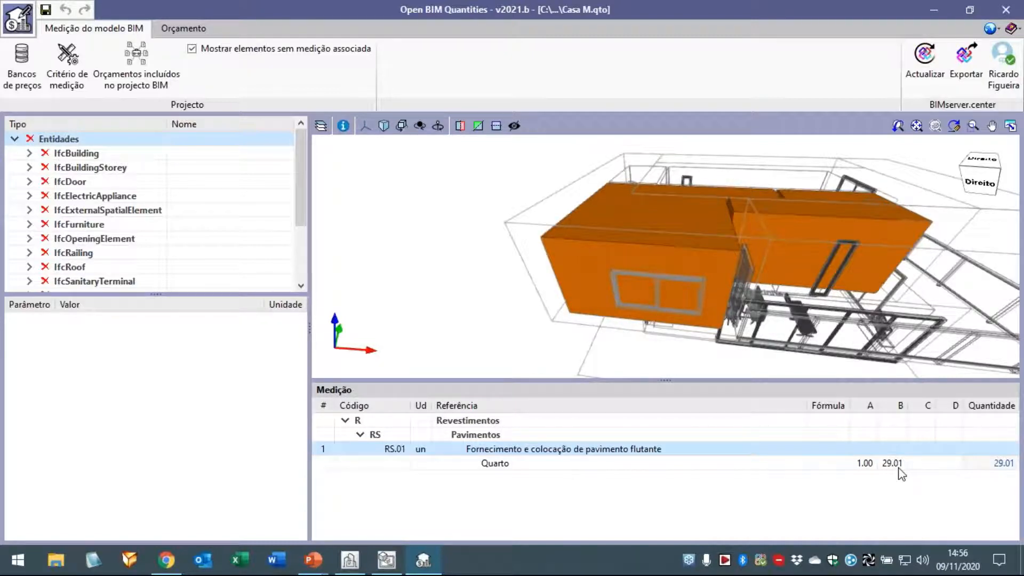
# Generate the Medições report from the budget and read through to its third page.
pyautogui.click(185, 29)
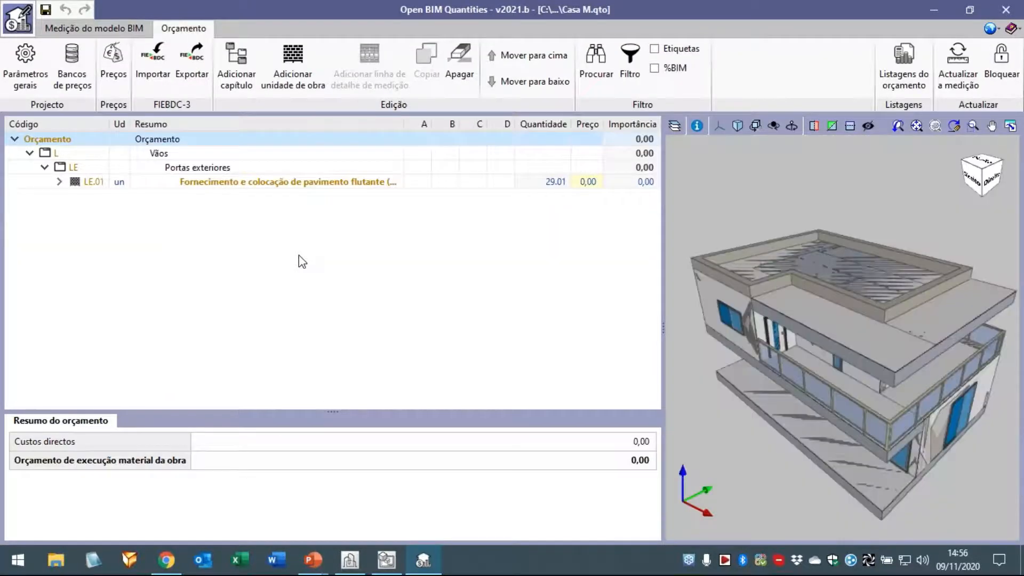
pyautogui.click(902, 74)
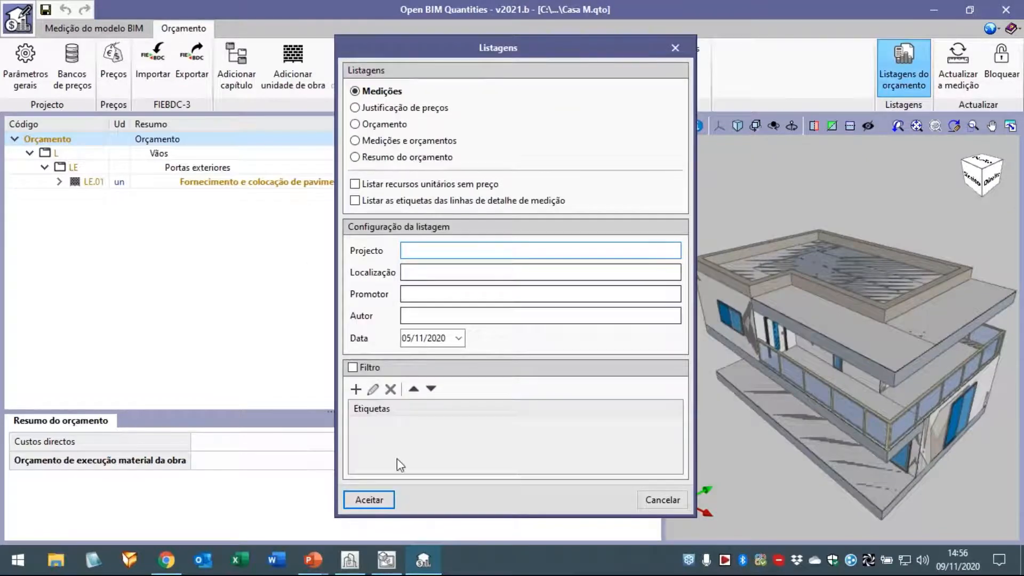
pyautogui.click(369, 499)
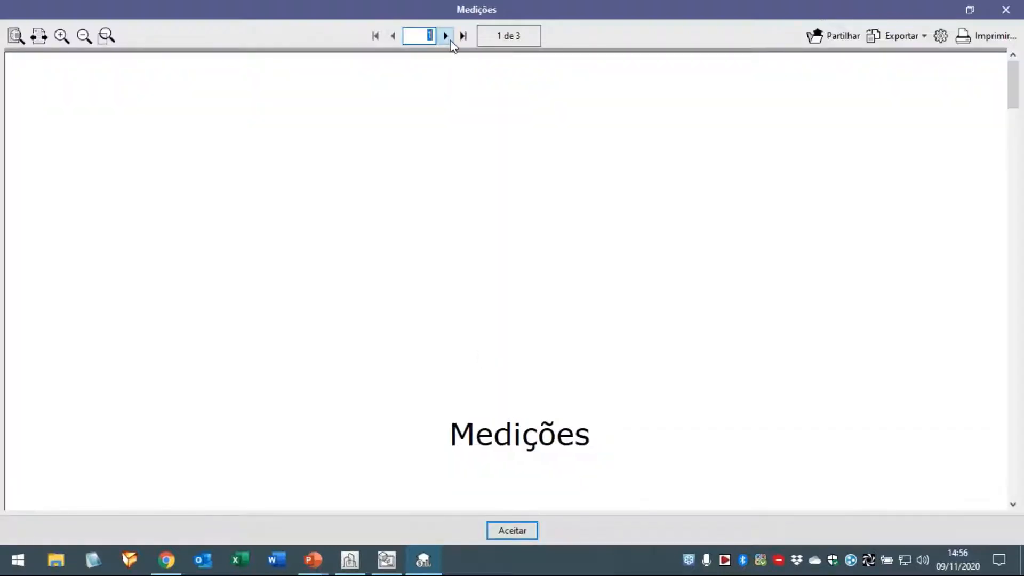
pyautogui.click(446, 36)
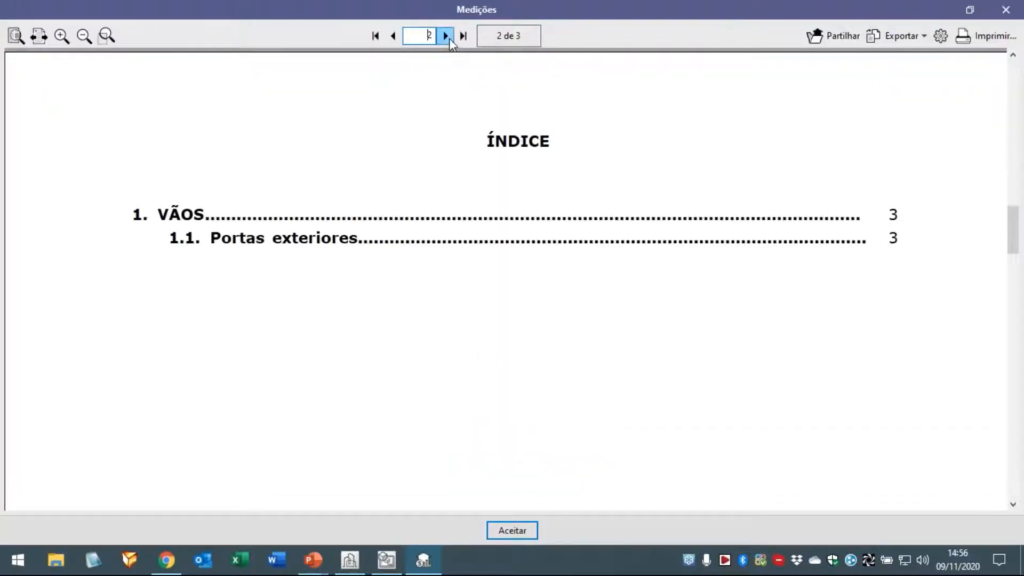
pyautogui.click(448, 38)
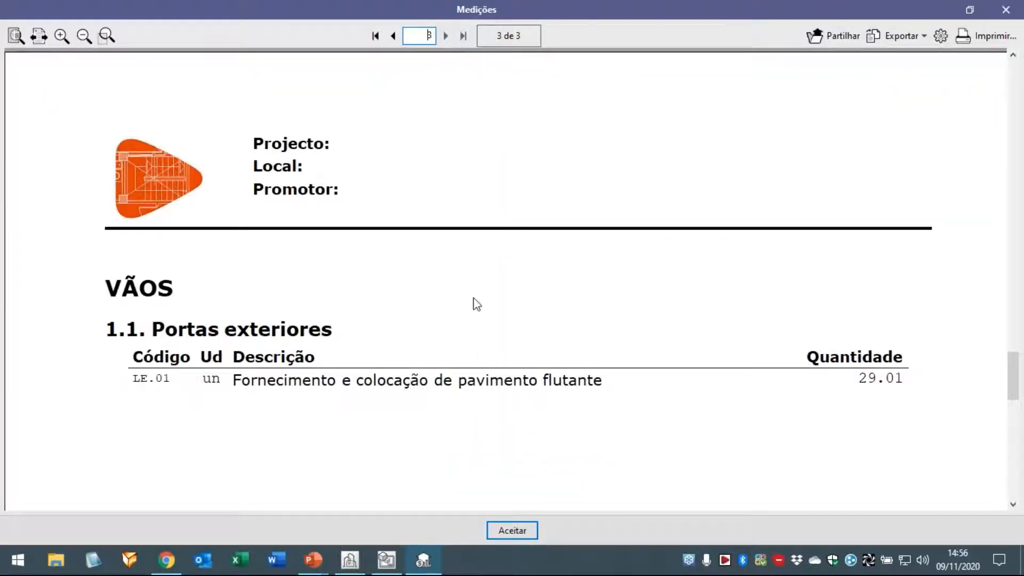
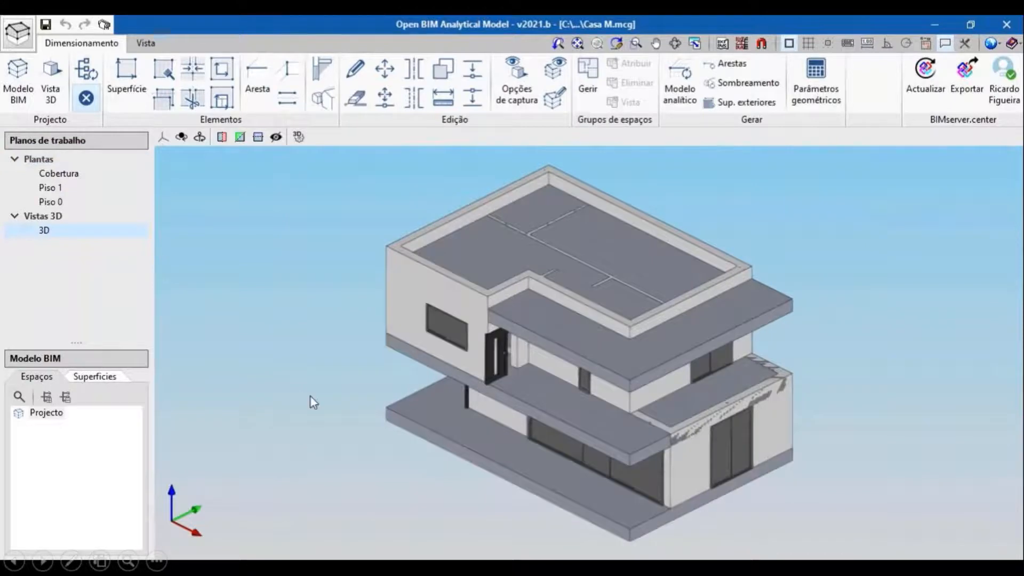
# In Open BIM Analytical Model, generate the analytical model for all five listed spaces, including exterior surfaces, edges and shading-element surfaces.
pyautogui.moveTo(321, 408); pyautogui.dragTo(383, 389, button='middle')
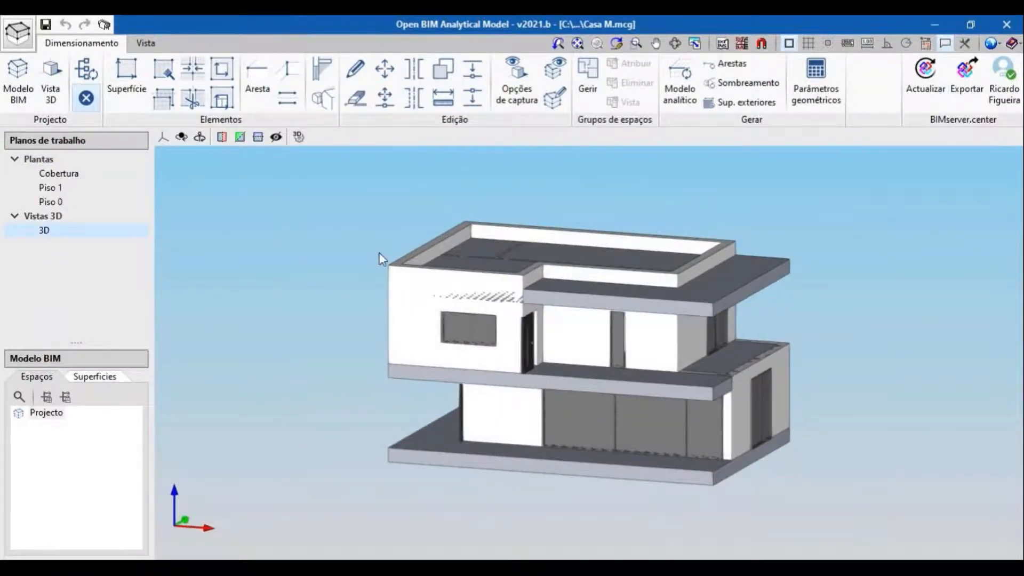
pyautogui.click(676, 86)
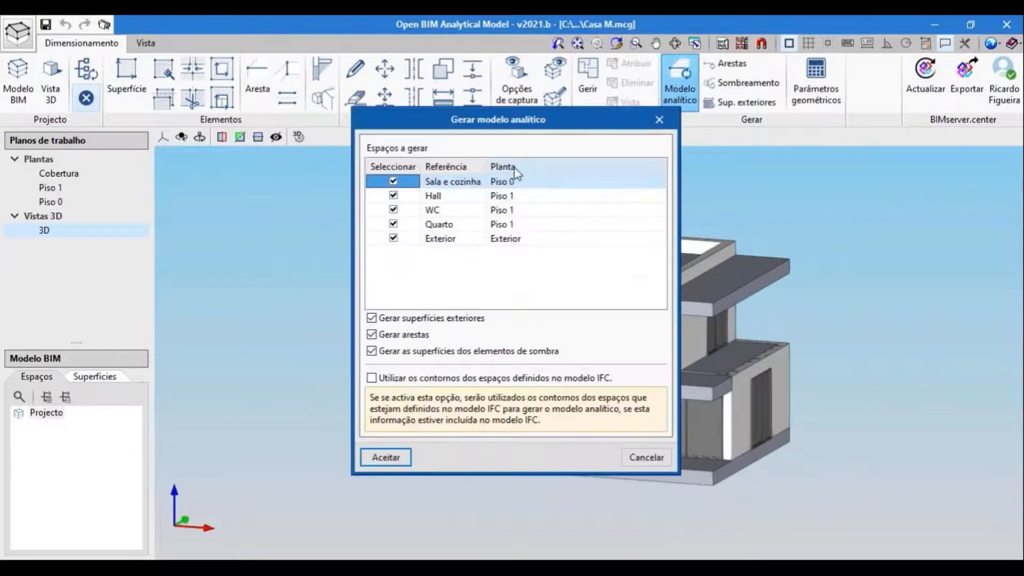
pyautogui.click(386, 458)
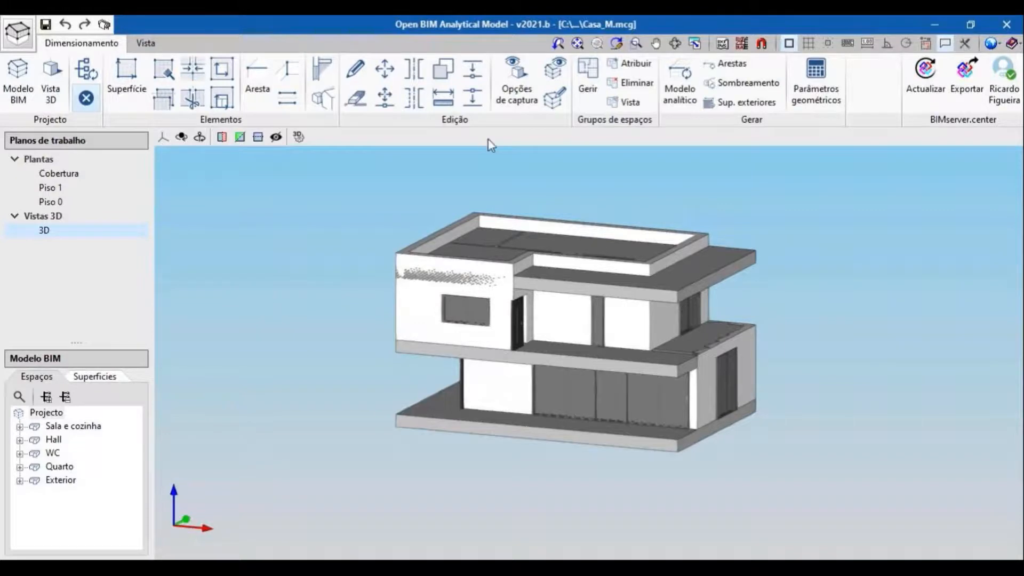
# Hide the BIM model to show only the analytical surfaces and inspect the data of the Quarto space's exterior wall surface.
pyautogui.click(555, 68)
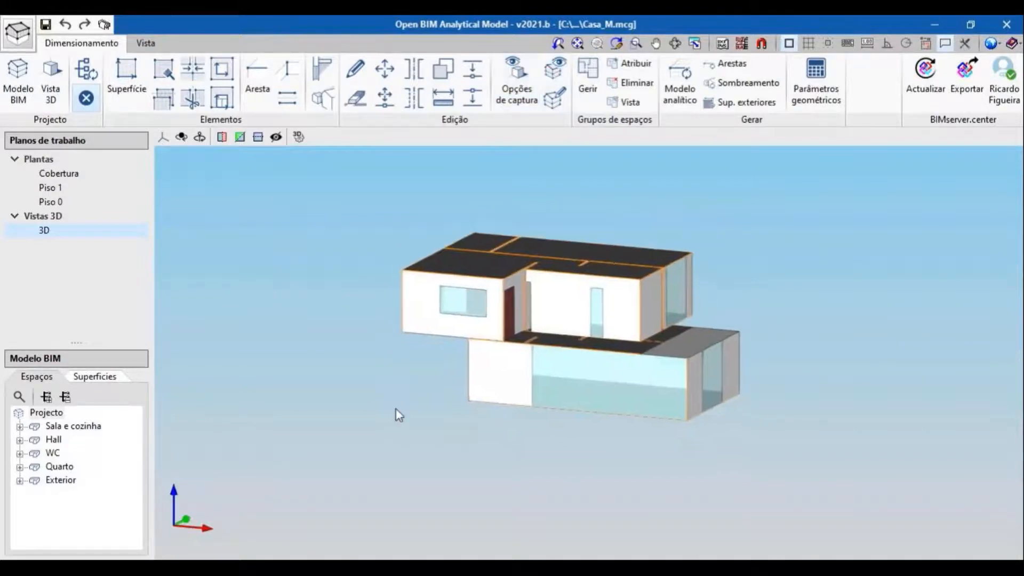
pyautogui.moveTo(615, 306)
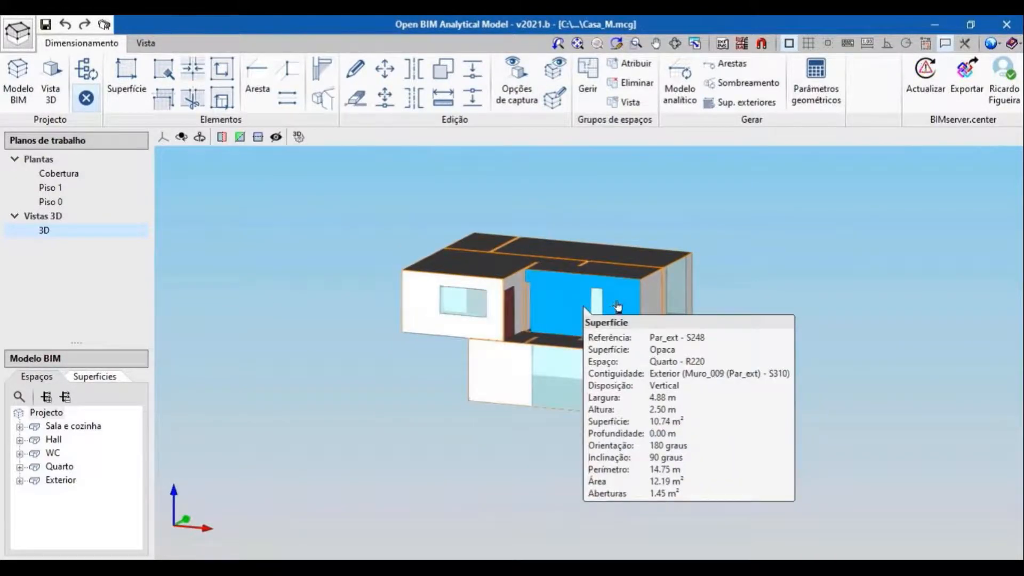
pyautogui.moveTo(604, 281)
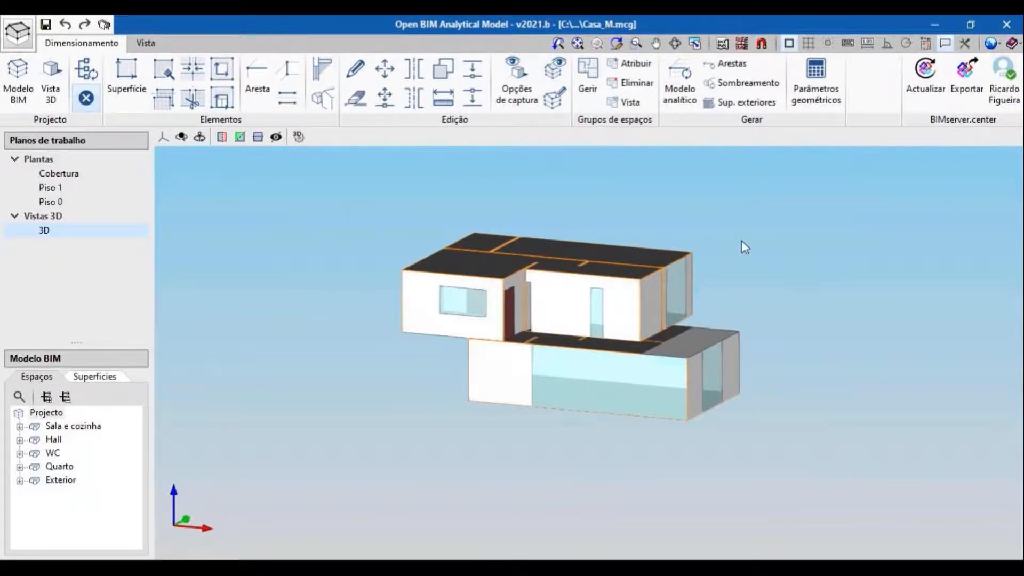
# Examine the spaces assigned to the Moradia group in the Zonas térmicas grouping.
pyautogui.click(587, 90)
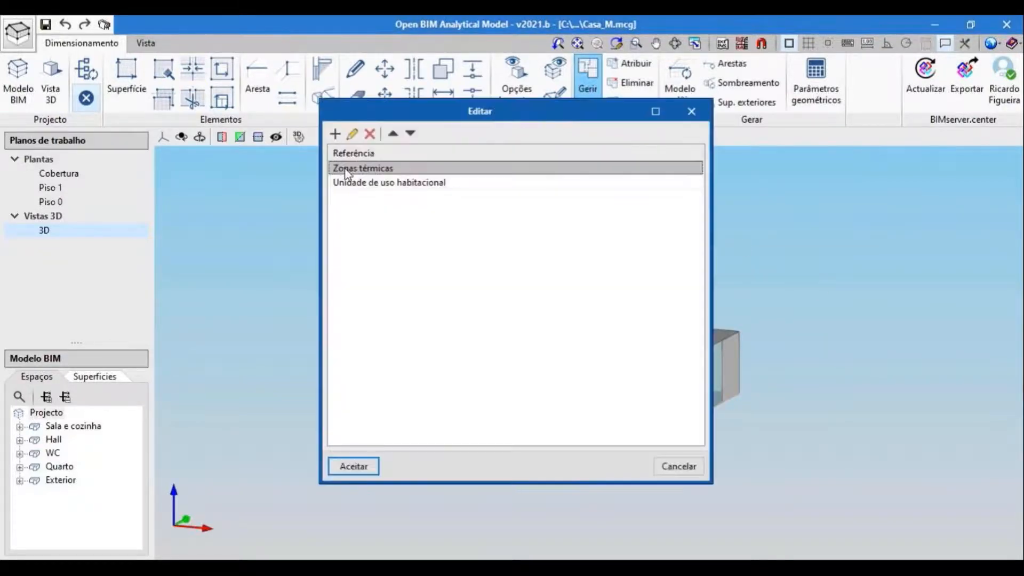
pyautogui.click(351, 138)
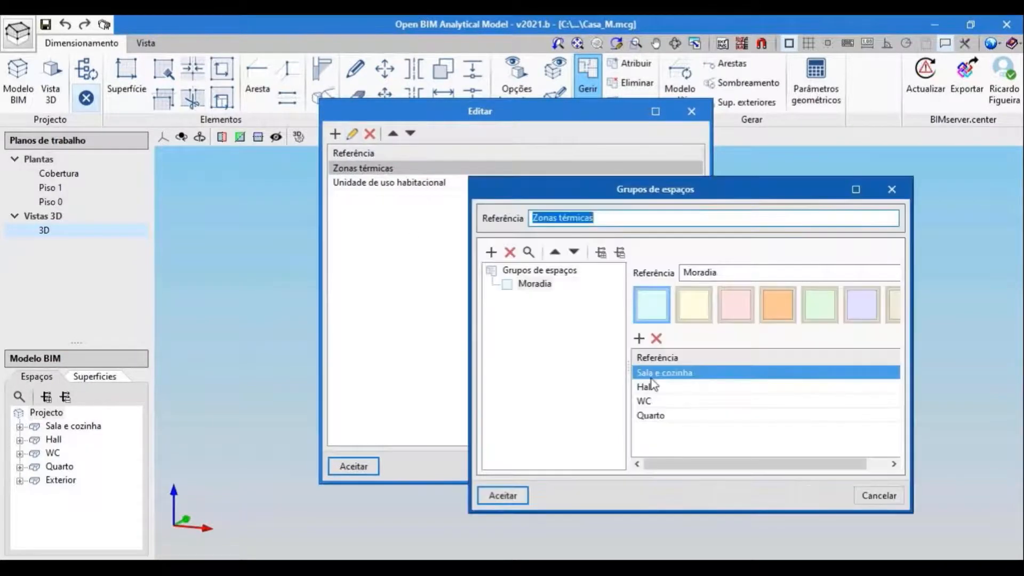
pyautogui.click(504, 496)
pyautogui.click(357, 465)
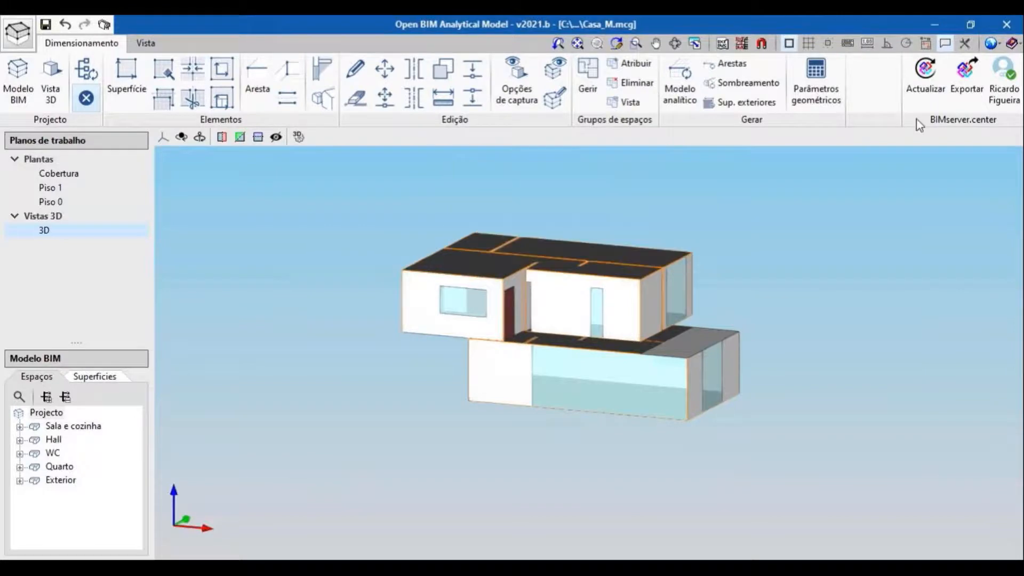
# Export the analytical model to BIMserver.center as an IFC file named "Moradia M - Modelo analítico".
pyautogui.click(966, 99)
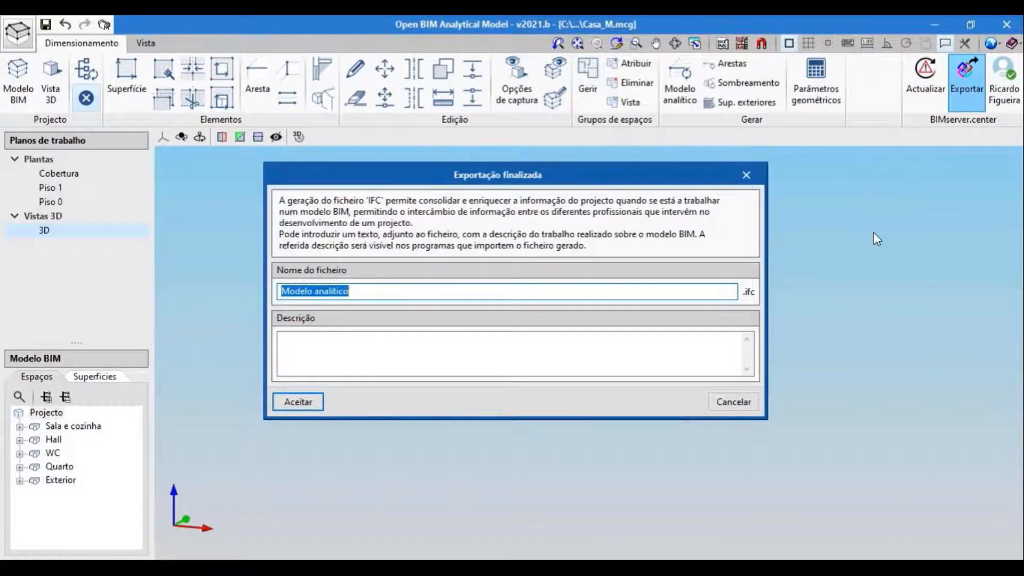
pyautogui.press('Home')
pyautogui.write('Moradia ')
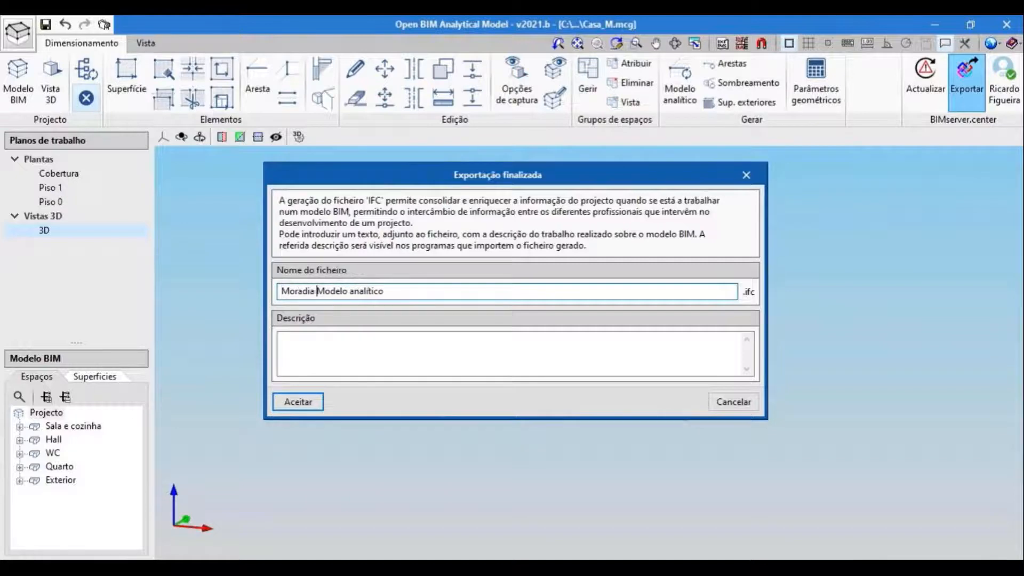
pyautogui.write('M -')
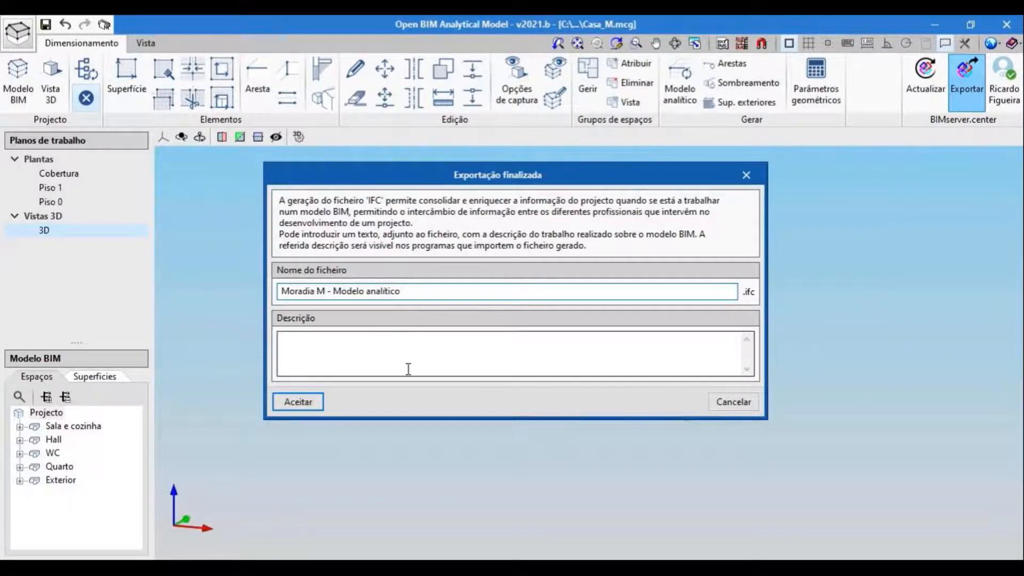
pyautogui.click(312, 401)
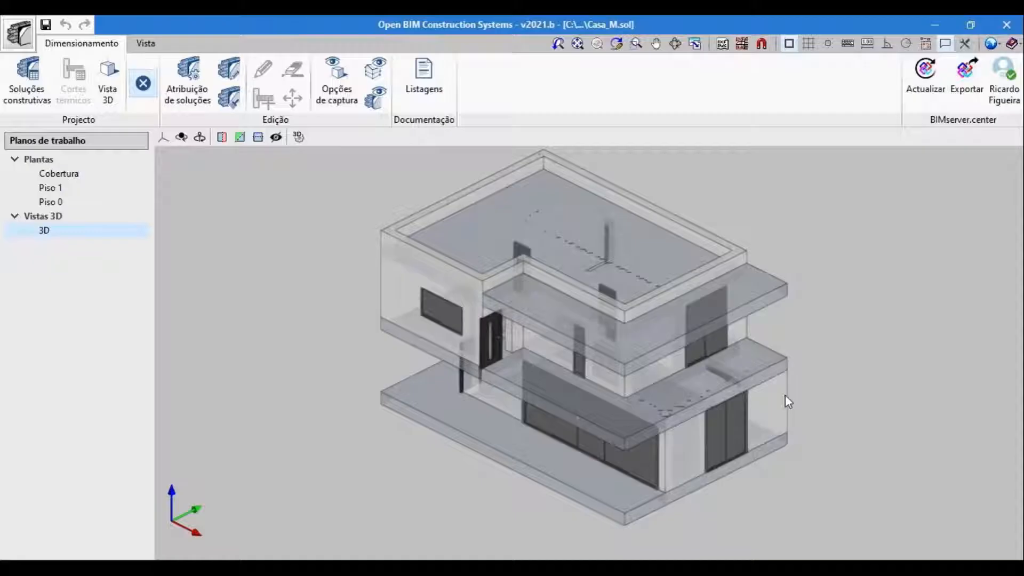
# In Open BIM Construction Systems, add a façade construction solution by importing "Parede de fachada" from the library.
pyautogui.keyDown('shift'); pyautogui.moveTo(501, 438); pyautogui.dragTo(554, 419, button='middle'); pyautogui.keyUp('shift')
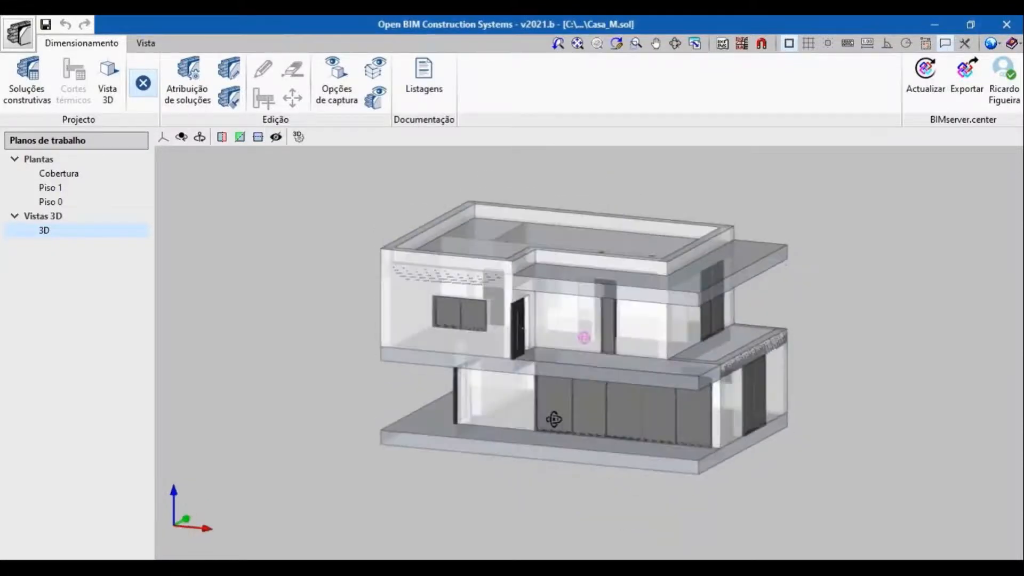
pyautogui.click(22, 84)
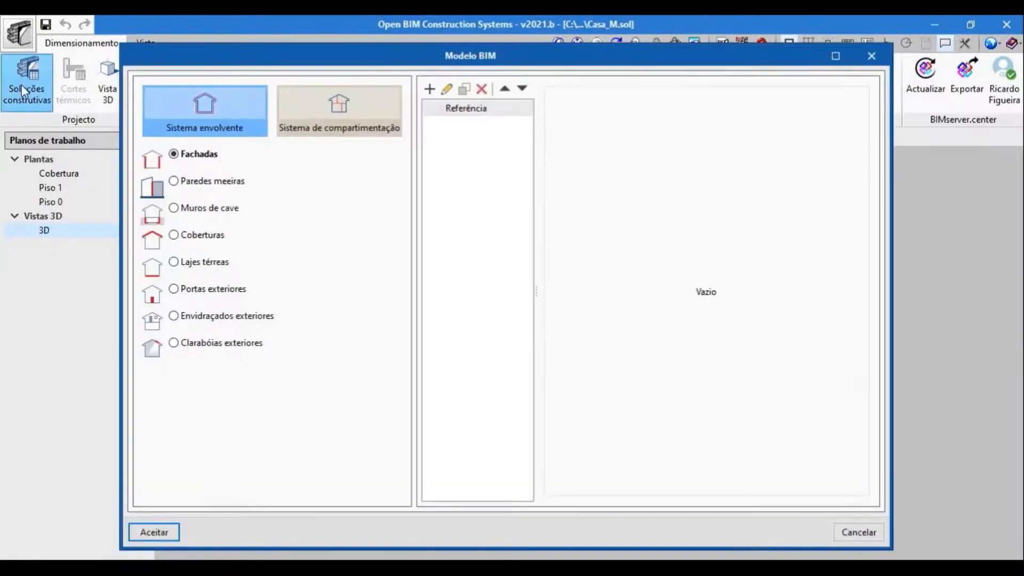
pyautogui.click(427, 87)
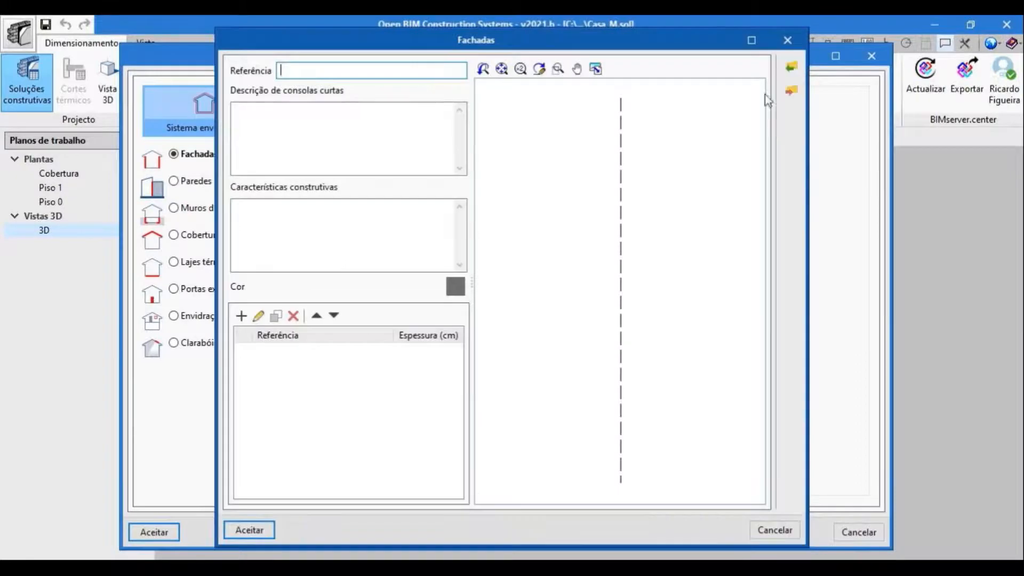
pyautogui.click(791, 67)
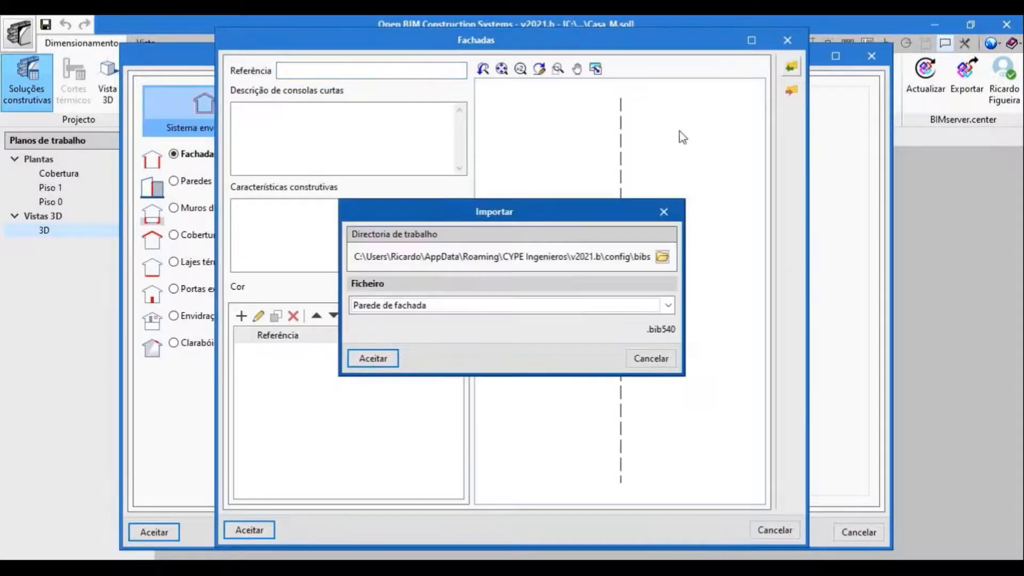
pyautogui.click(373, 358)
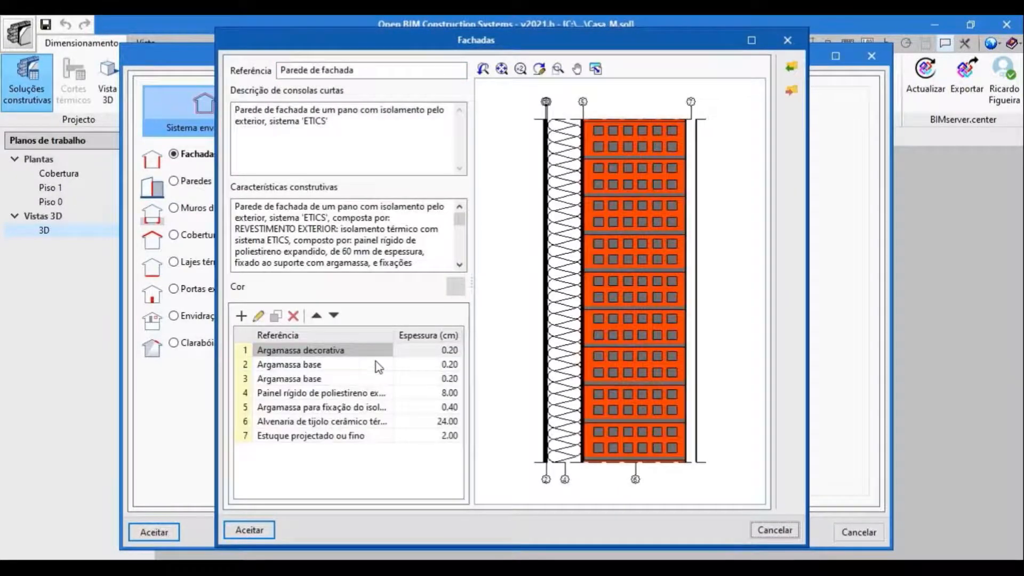
pyautogui.click(256, 530)
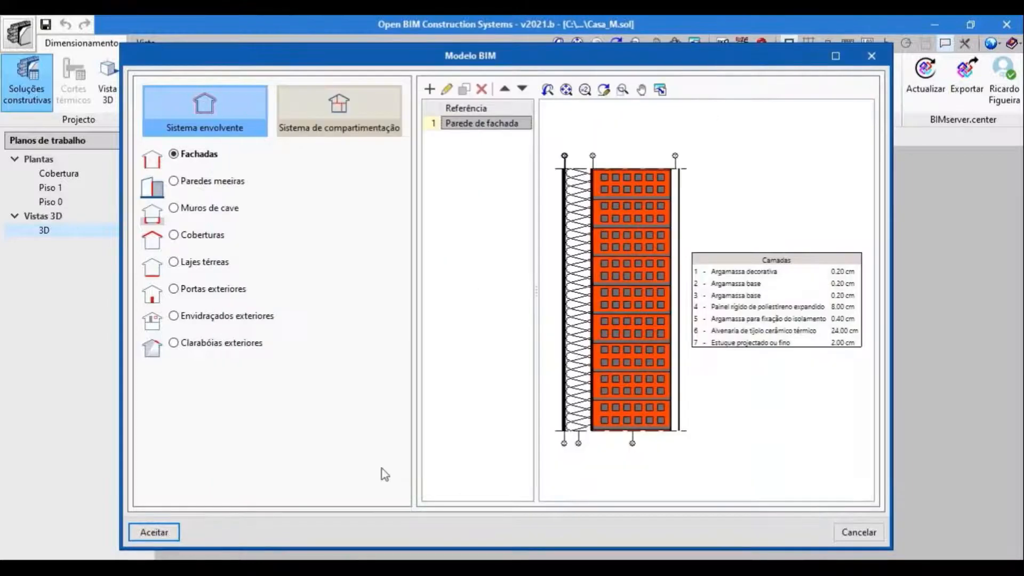
pyautogui.click(164, 532)
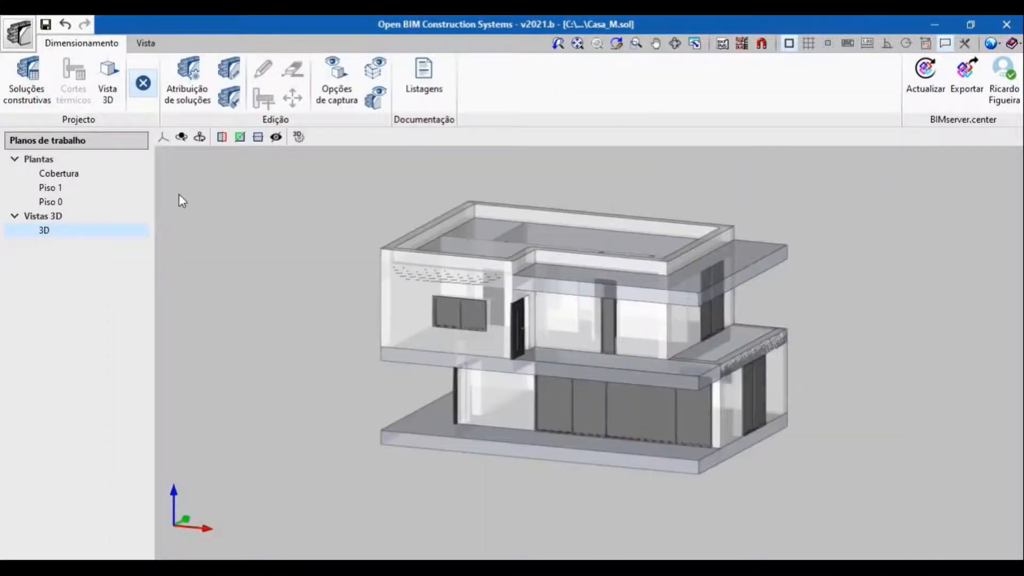
# Assign the "Parede de fachada" façade solution to the upper-floor exterior wall with the double window.
pyautogui.click(229, 98)
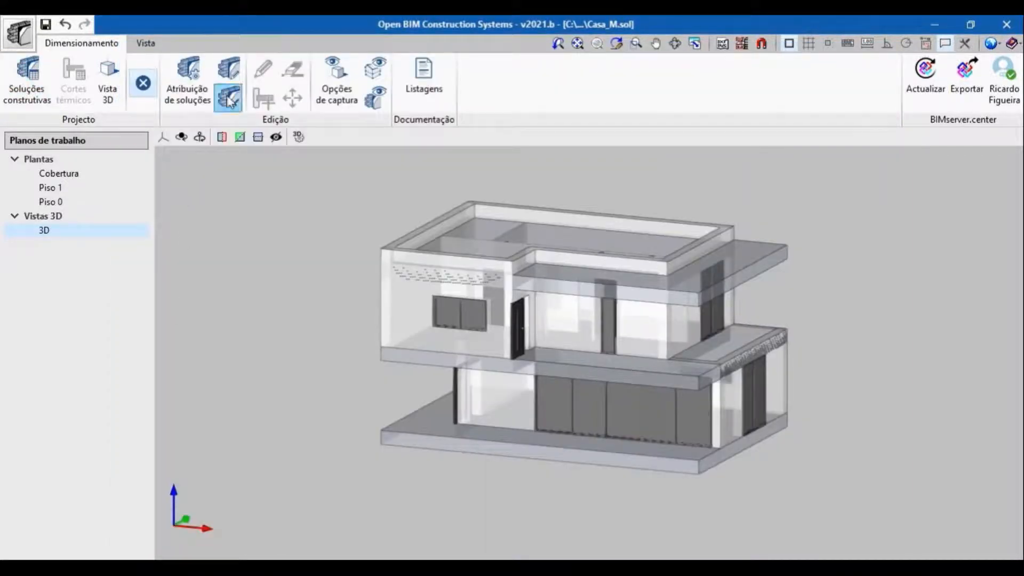
pyautogui.click(468, 336)
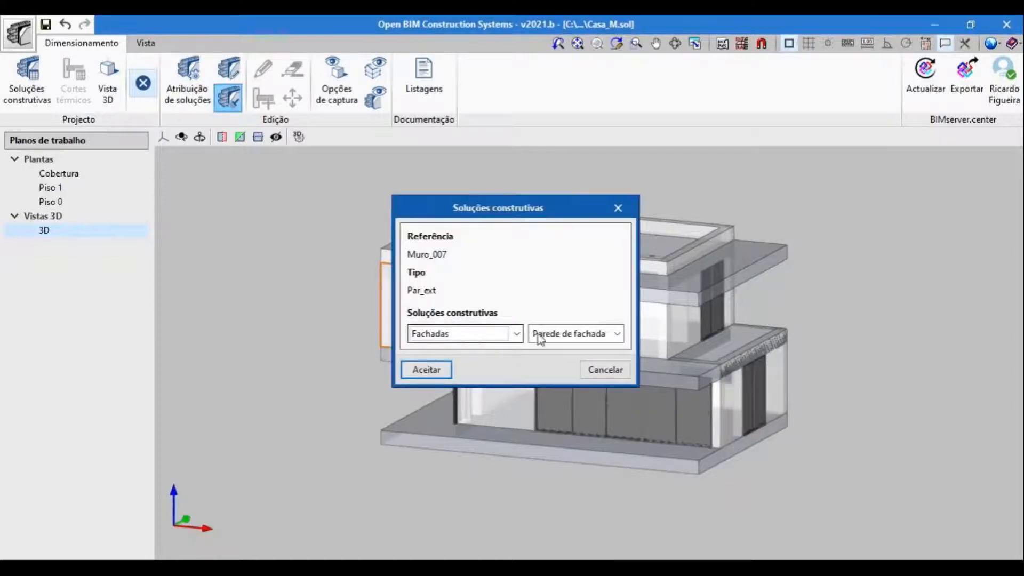
pyautogui.click(421, 372)
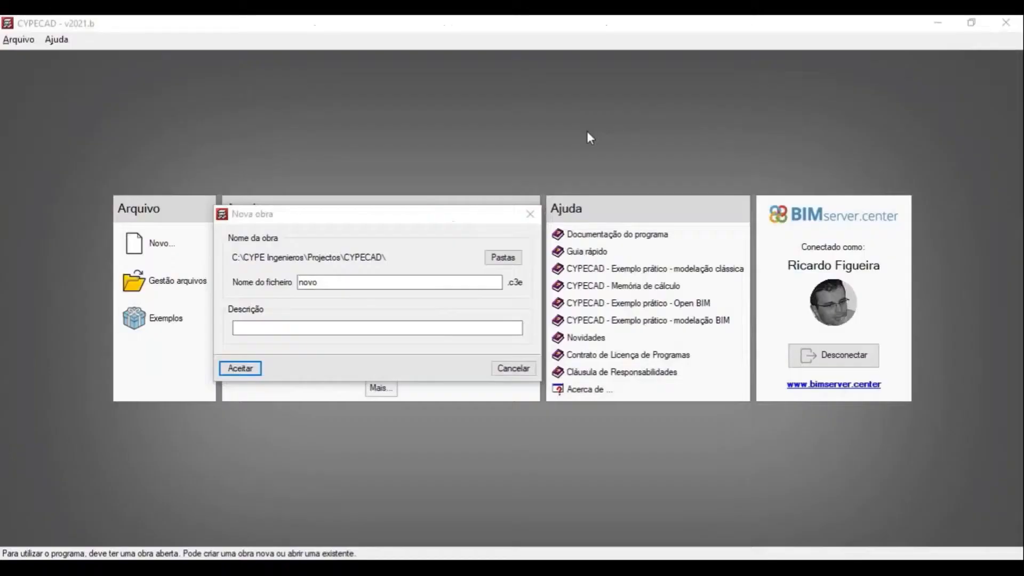
# In CYPECAD, create a new job with the file name "Casa M".
pyautogui.click(405, 286)
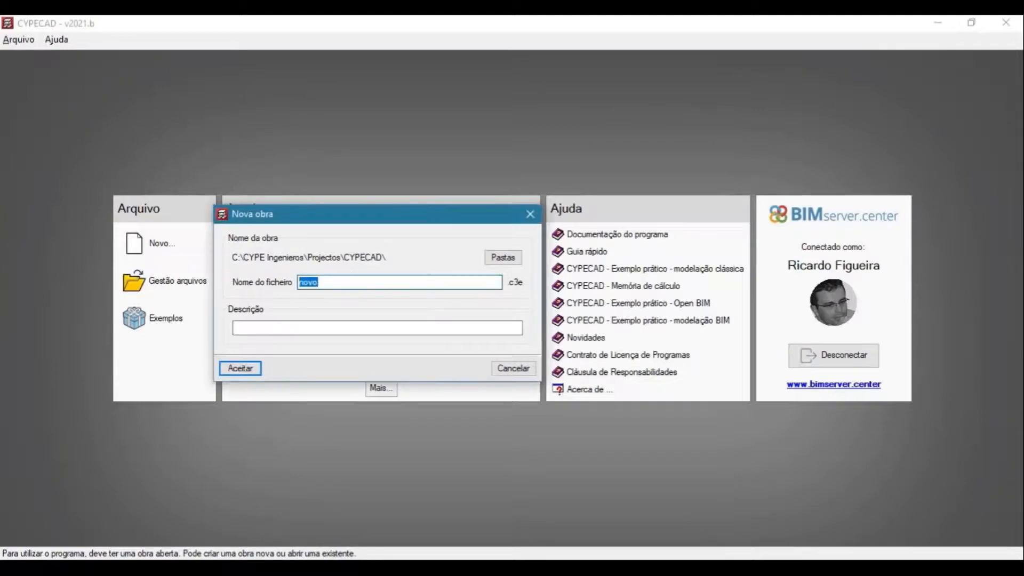
pyautogui.write('Casa M')
pyautogui.click(260, 369)
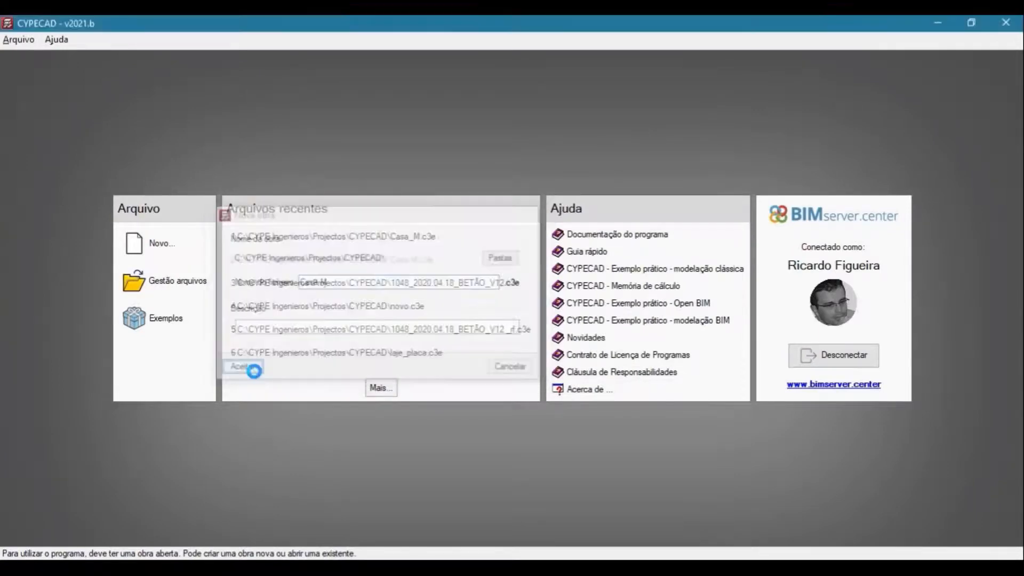
# Start the BIM model import and link the job to the Casa M project on BIMserver.center.
pyautogui.click(399, 323)
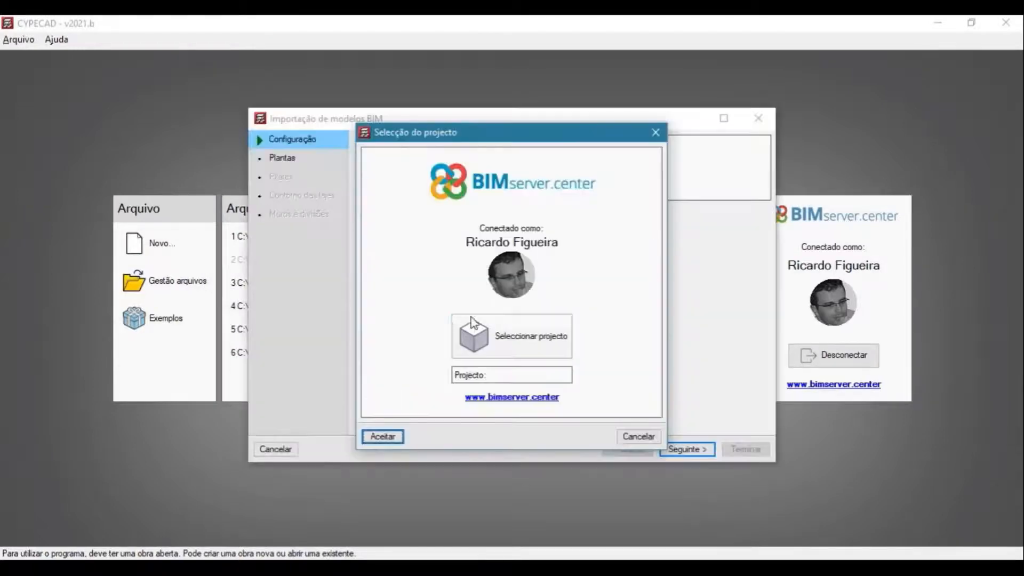
pyautogui.click(473, 323)
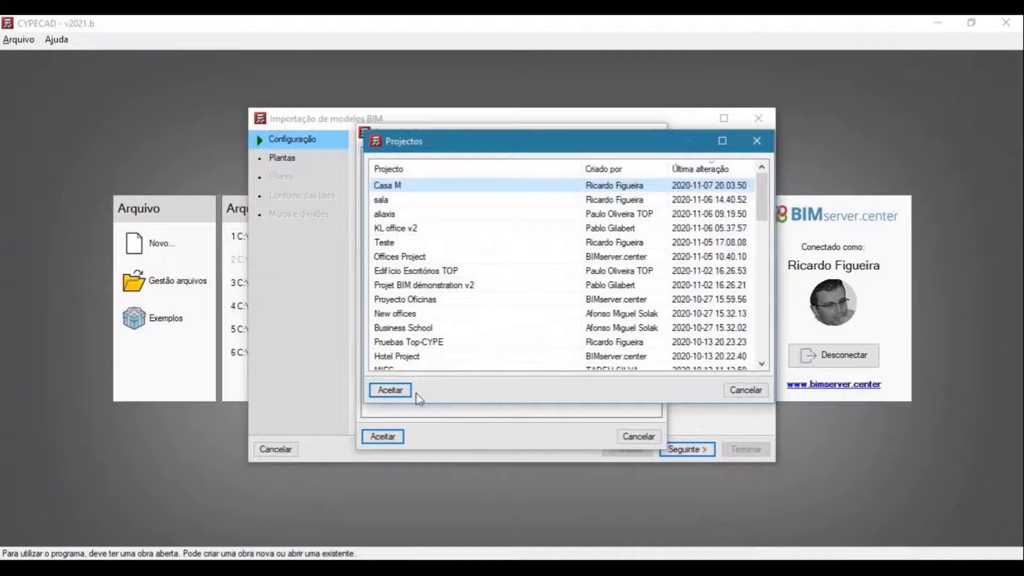
pyautogui.click(394, 391)
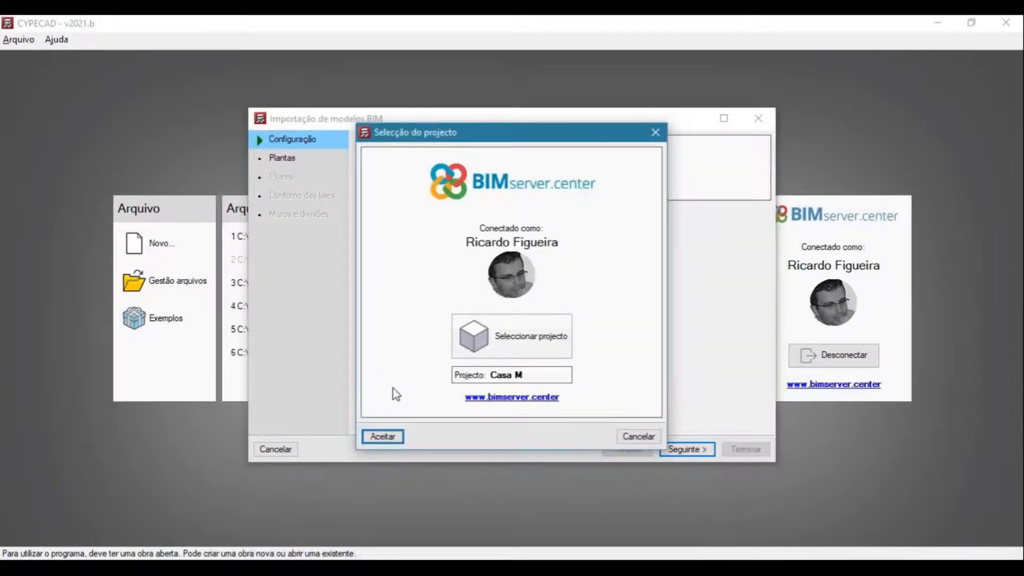
pyautogui.click(383, 436)
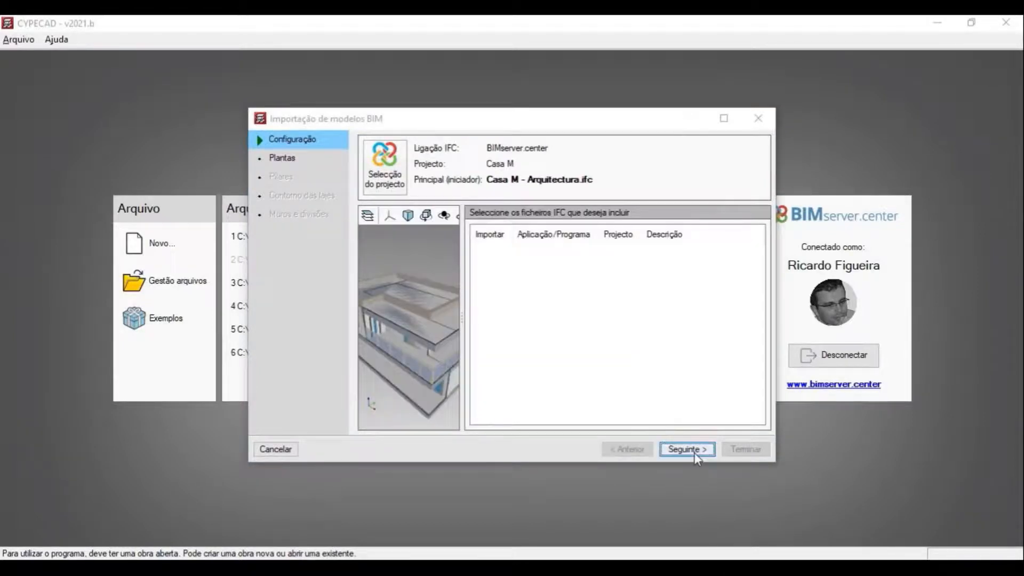
# Set the level offset (Desnível) to 0.15 m for the Cobertura, Piso 1 and Piso 0 floors to import.
pyautogui.click(694, 455)
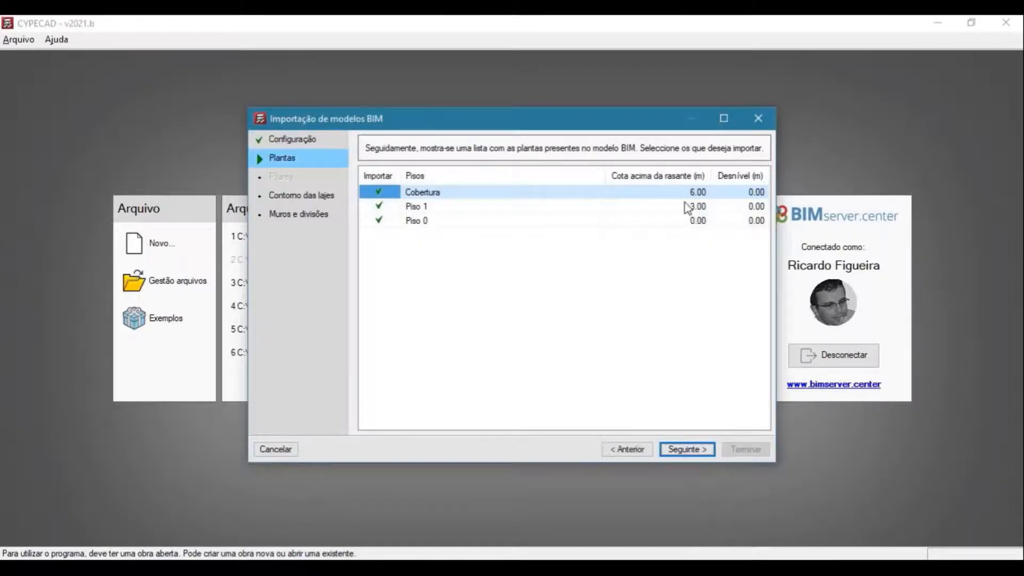
pyautogui.click(744, 195)
pyautogui.click(744, 197)
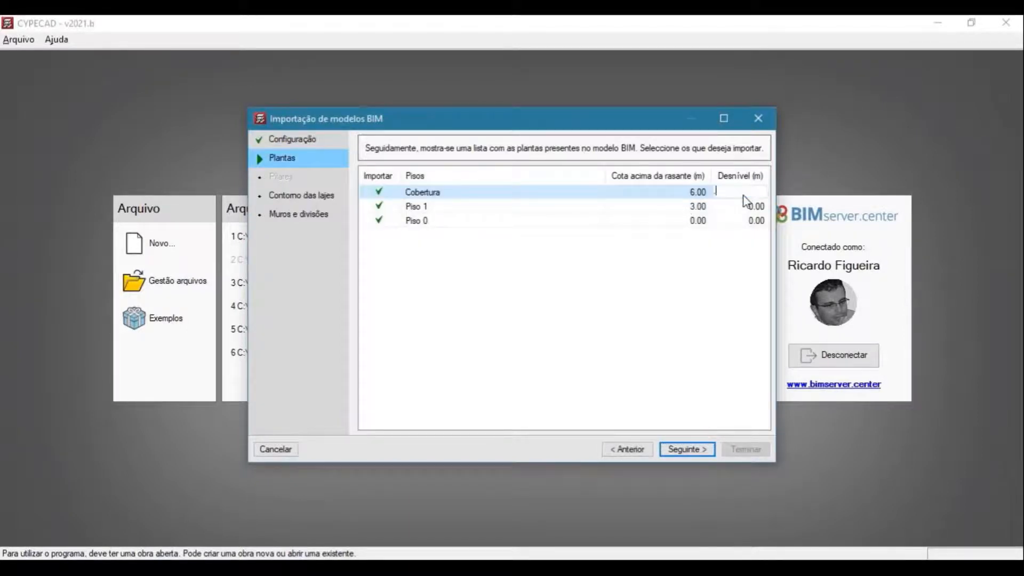
pyautogui.write('.15')
pyautogui.click(767, 207)
pyautogui.click(767, 207)
pyautogui.write('.15')
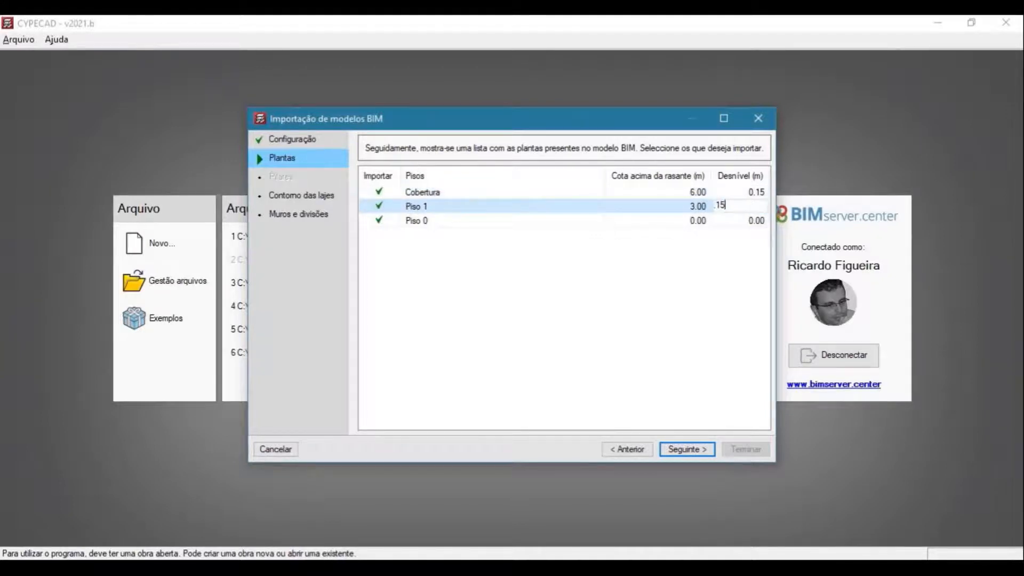
pyautogui.click(762, 221)
pyautogui.click(762, 224)
pyautogui.write('.15')
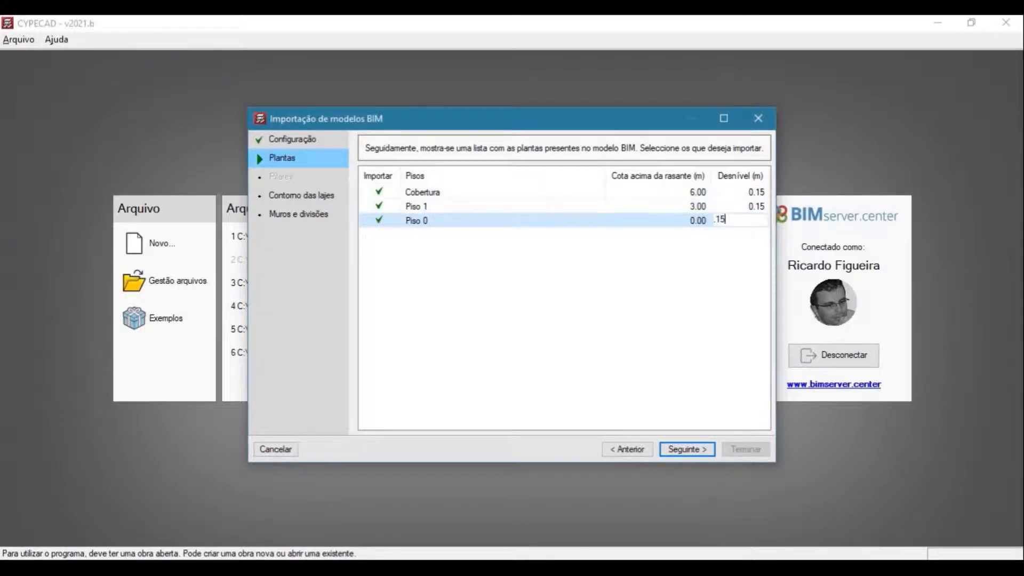
# Import the slab outlines from the 3D model and all four wall types, and complete the BIM import.
pyautogui.click(695, 446)
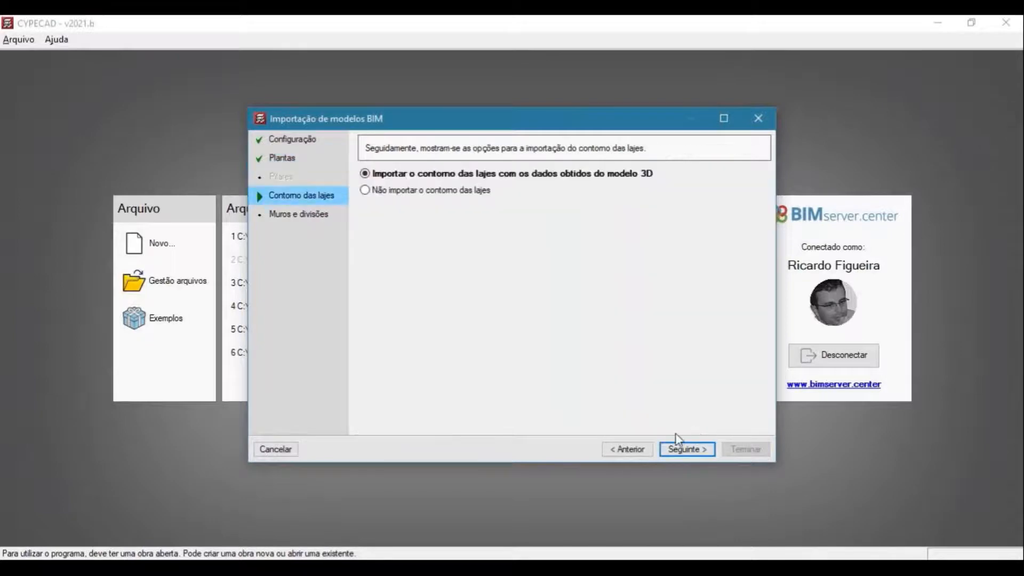
pyautogui.click(681, 454)
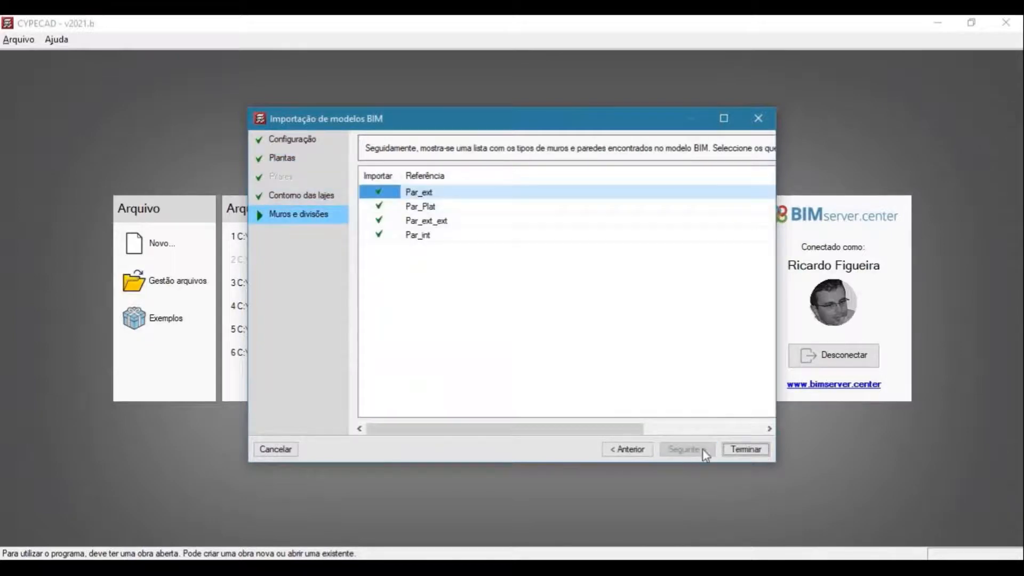
pyautogui.click(745, 451)
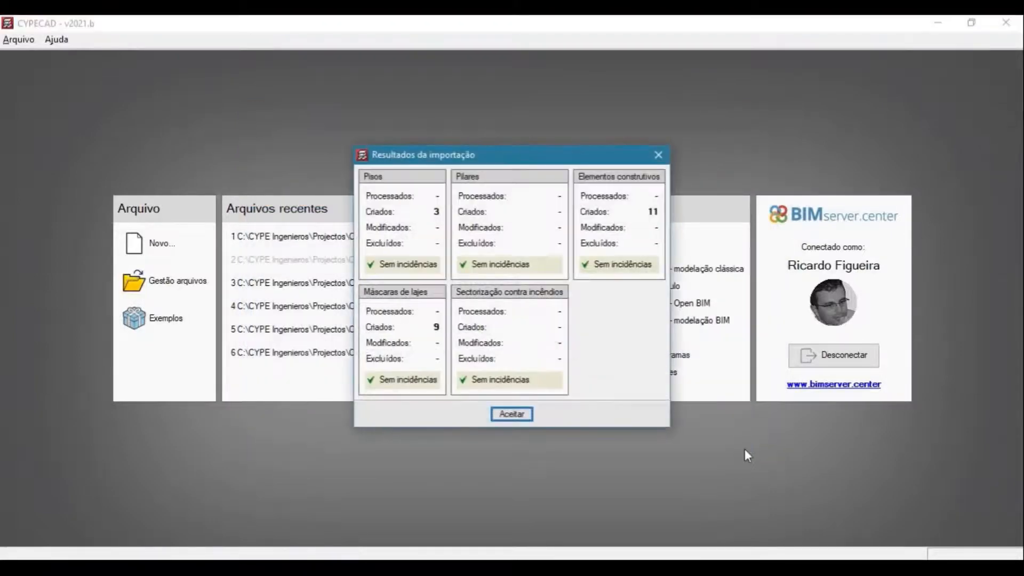
pyautogui.click(522, 418)
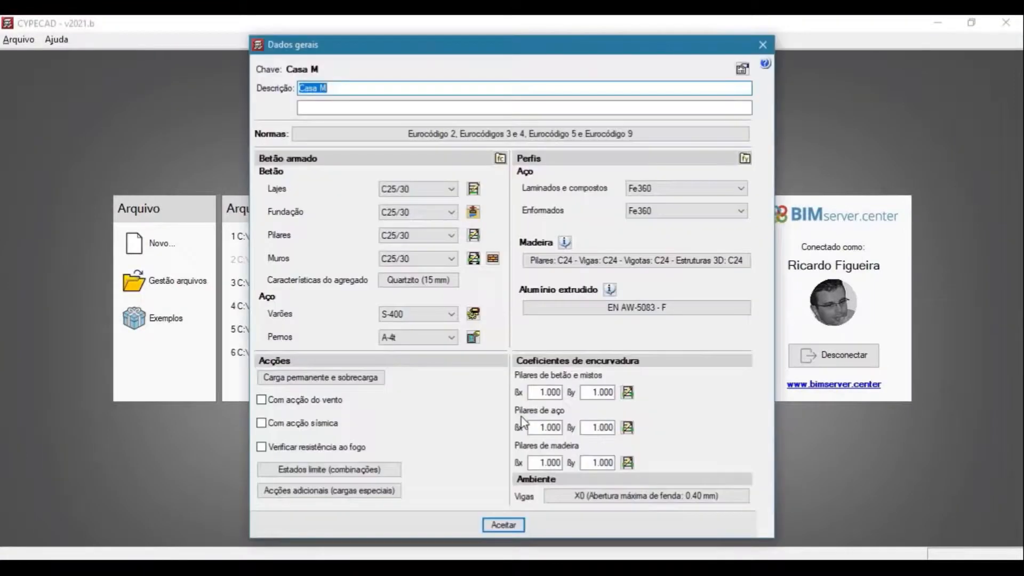
# Accept the Casa M general data and the Cobertura, Piso 1 and Piso 0 floor groups with their default settings.
pyautogui.click(502, 525)
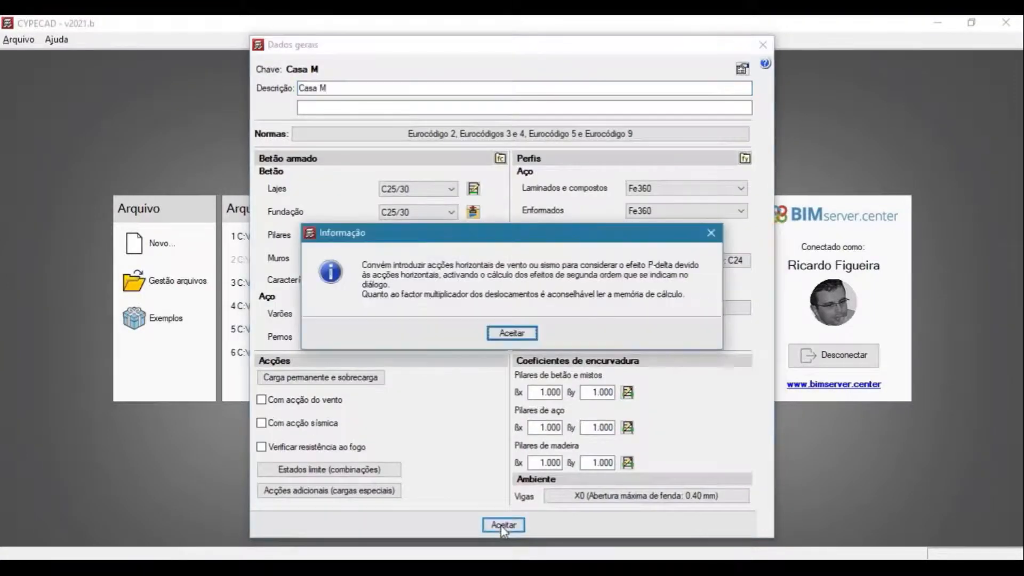
pyautogui.click(510, 335)
pyautogui.click(504, 379)
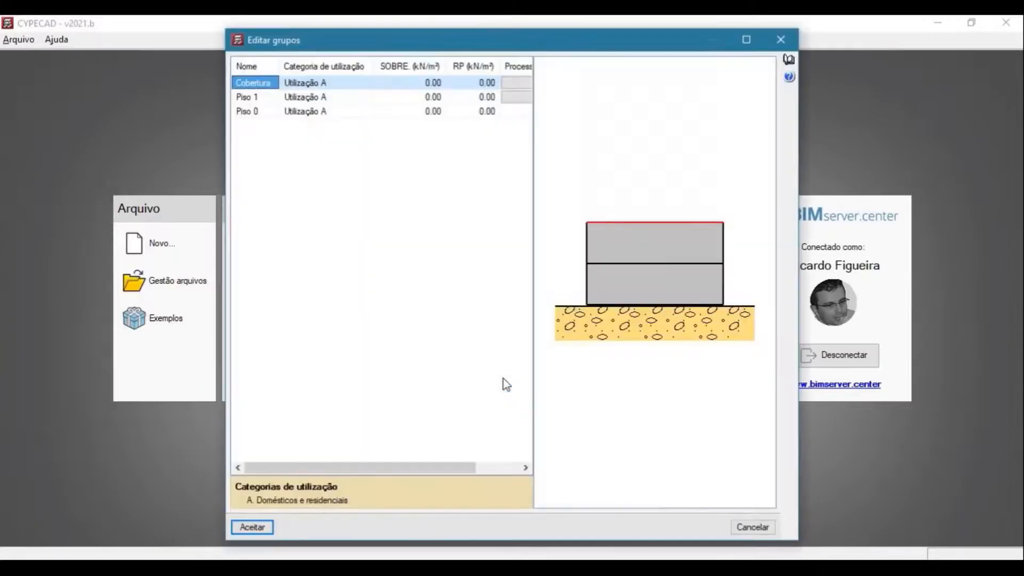
pyautogui.click(252, 528)
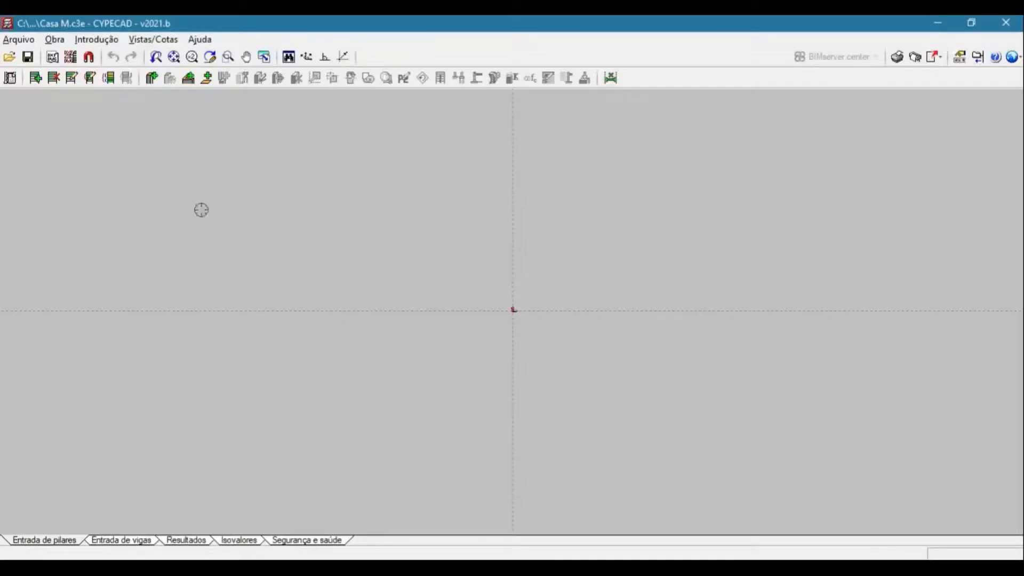
# Display the validated Piso 0 slab and column outlines of the imported BIM model as the drawing background.
pyautogui.click(70, 57)
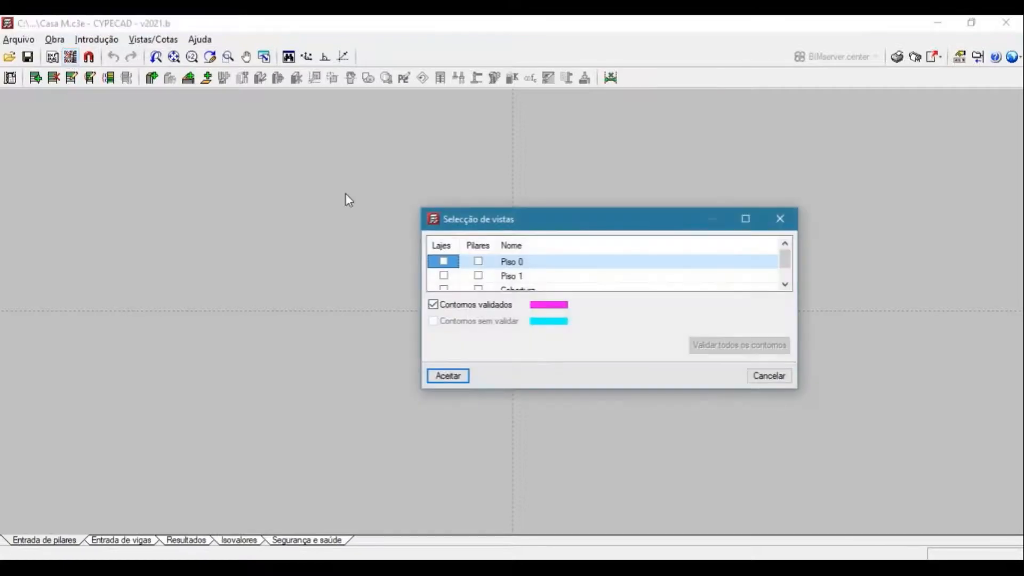
pyautogui.click(444, 262)
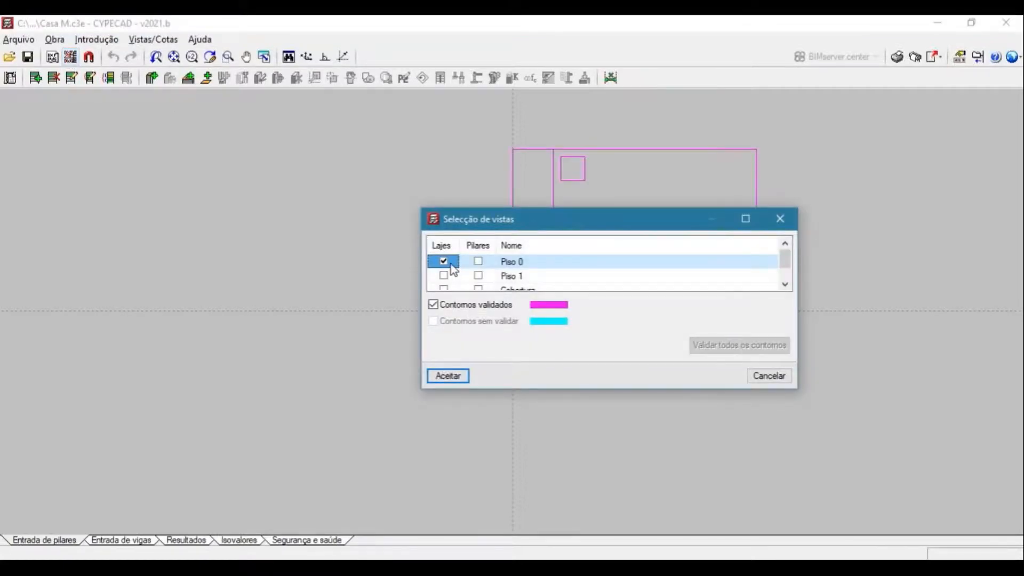
pyautogui.click(480, 262)
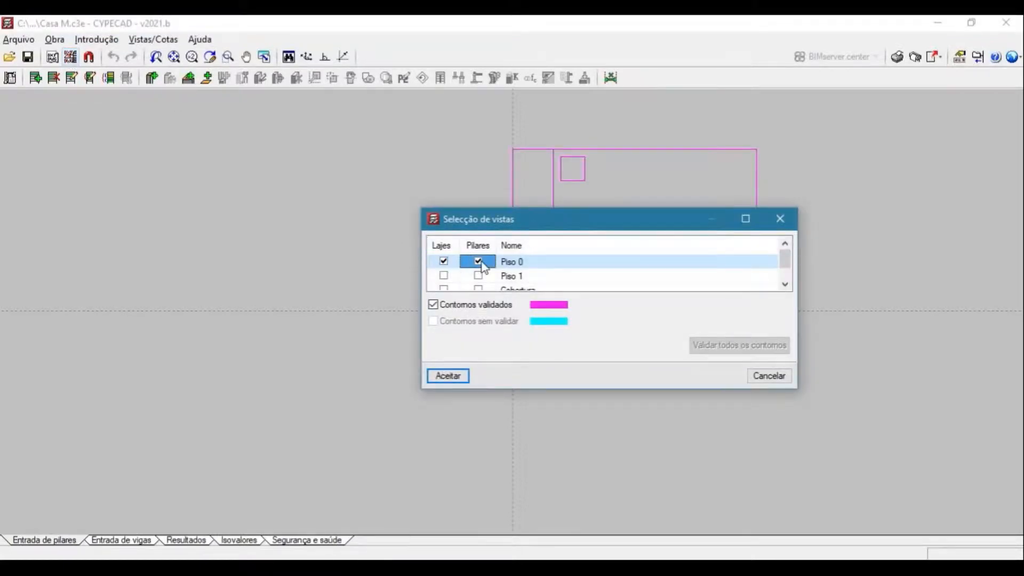
pyautogui.click(444, 375)
pyautogui.scroll(1, 489, 281)
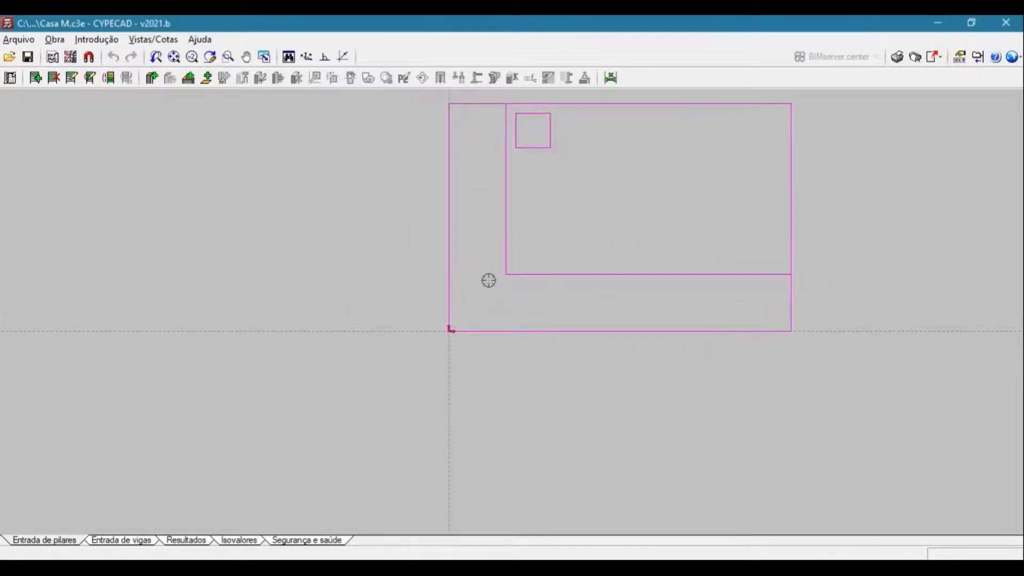
pyautogui.moveTo(488, 280); pyautogui.dragTo(409, 326, button='middle')
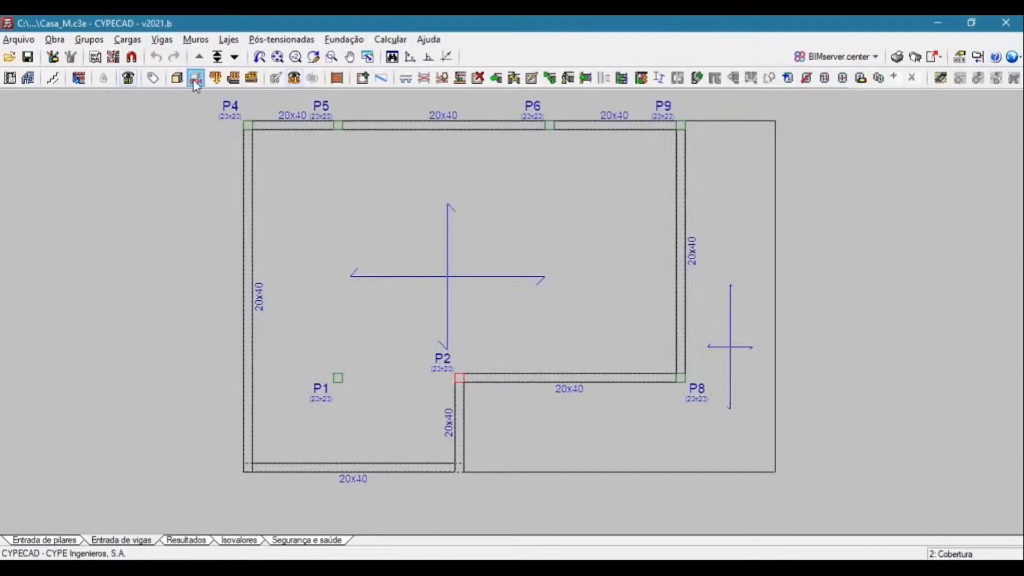
# Open the 3D building view including the BIM model and show Modelo BIM as wireframe to examine the structure.
pyautogui.click(195, 79)
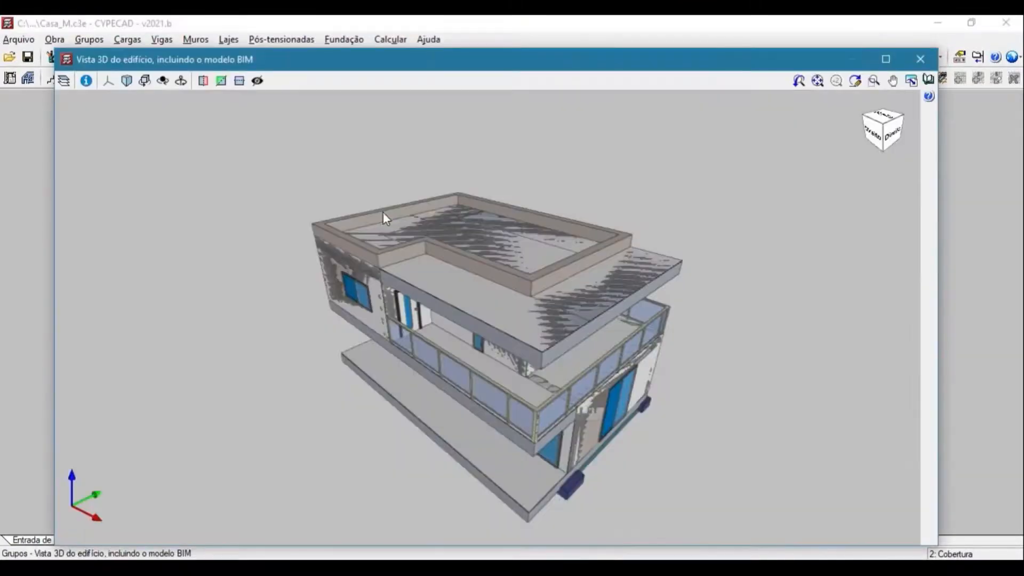
pyautogui.moveTo(490, 340); pyautogui.dragTo(498, 288, button='middle')
pyautogui.click(67, 80)
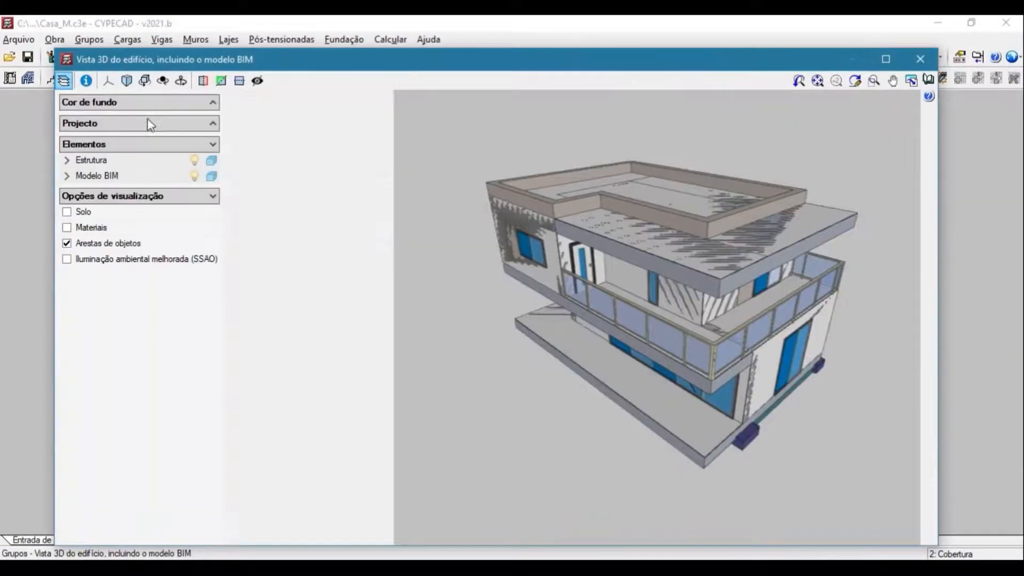
pyautogui.click(214, 177)
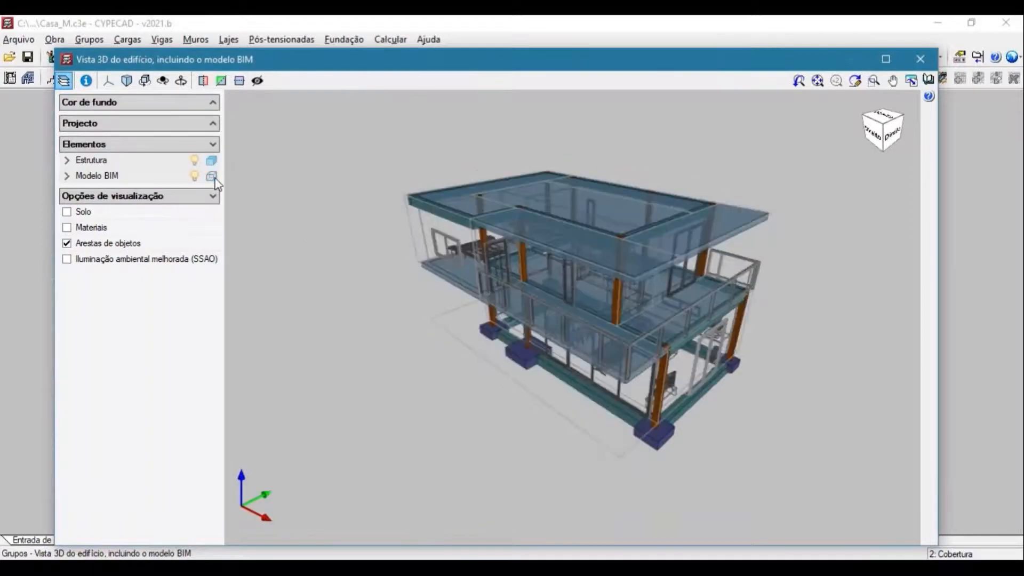
pyautogui.moveTo(563, 398); pyautogui.dragTo(567, 342)
pyautogui.scroll(5, 568, 344)
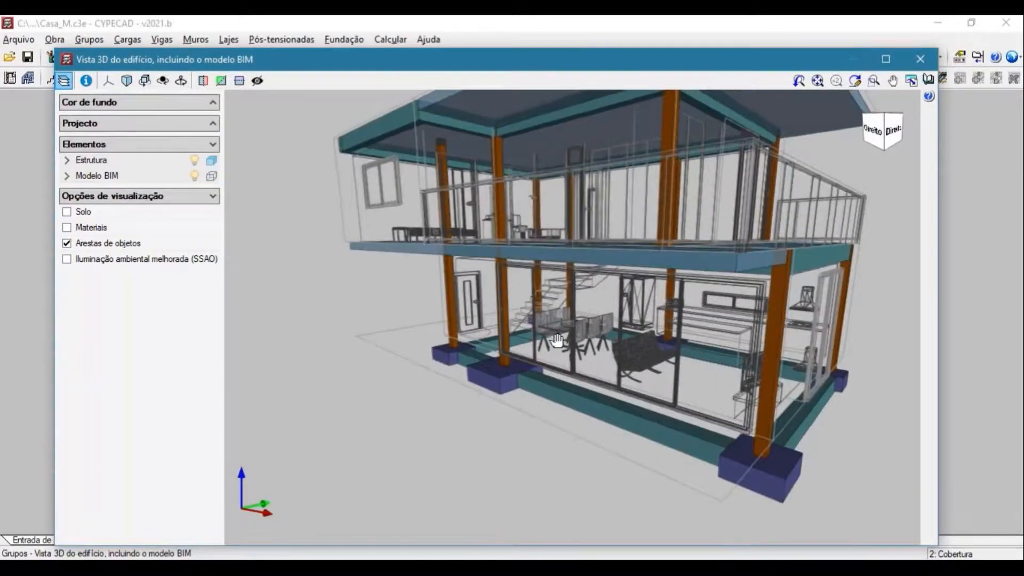
# Return Modelo BIM to solid display and inspect the properties of the upper-floor window, closing the 3D view.
pyautogui.click(212, 176)
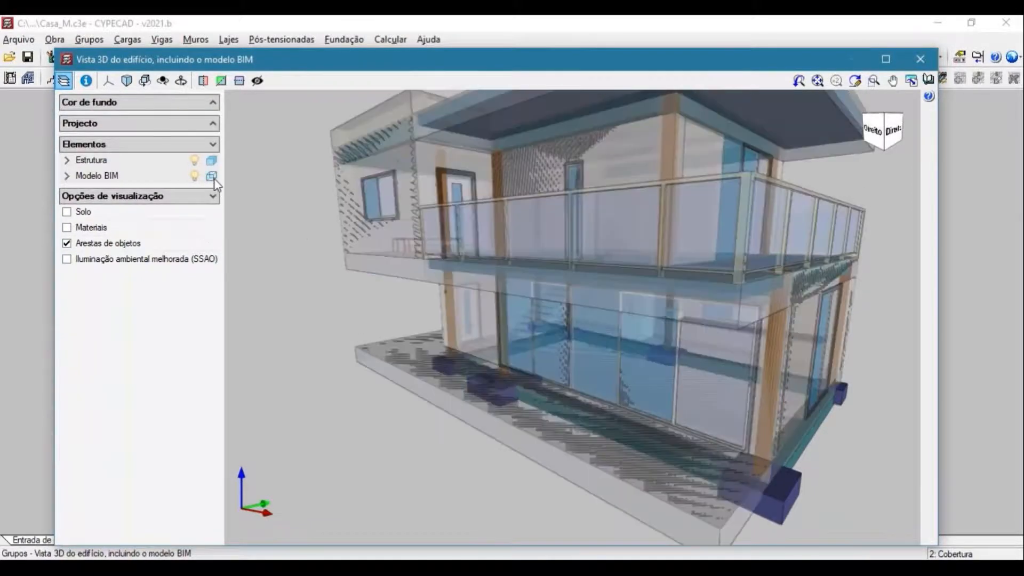
pyautogui.click(212, 177)
pyautogui.click(86, 80)
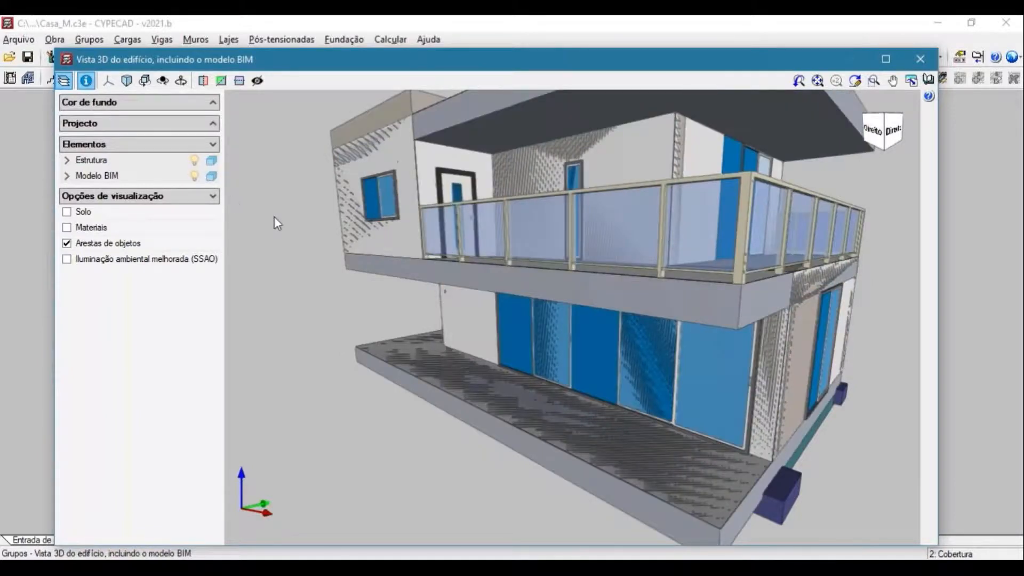
pyautogui.moveTo(371, 211)
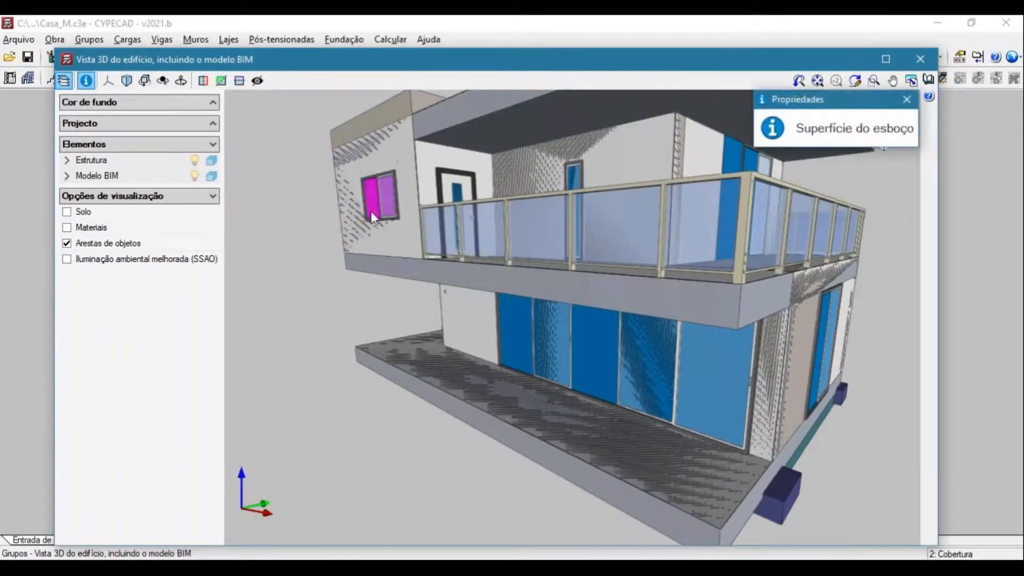
pyautogui.moveTo(390, 184)
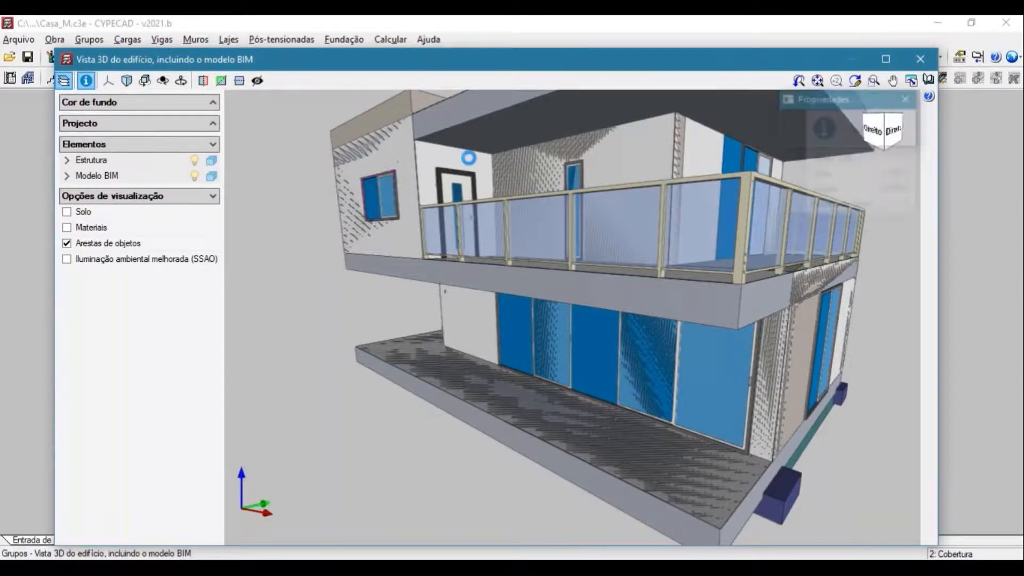
pyautogui.click(921, 60)
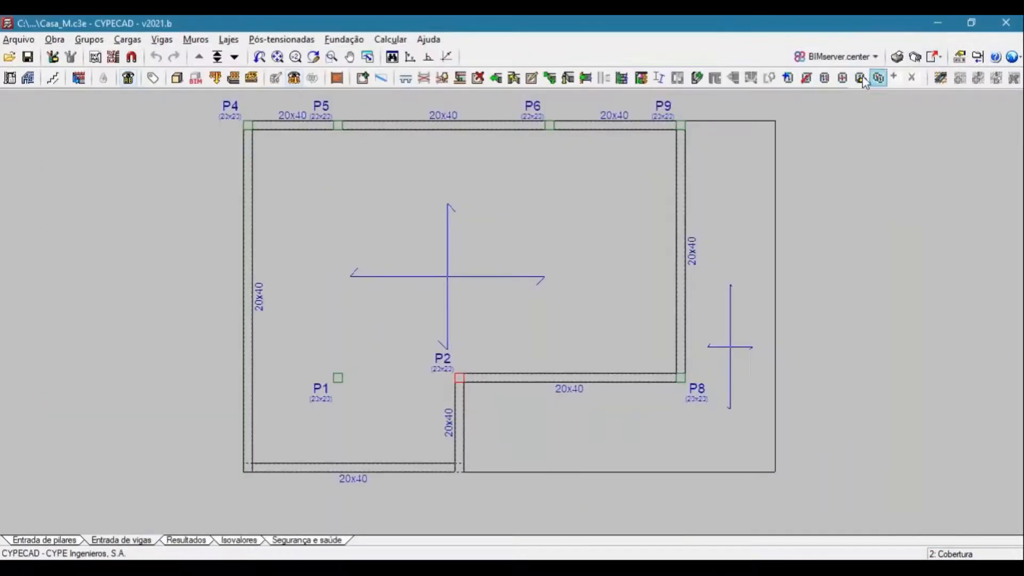
# Open the BIMserver.center options for the structural job.
pyautogui.click(876, 56)
pyautogui.click(836, 166)
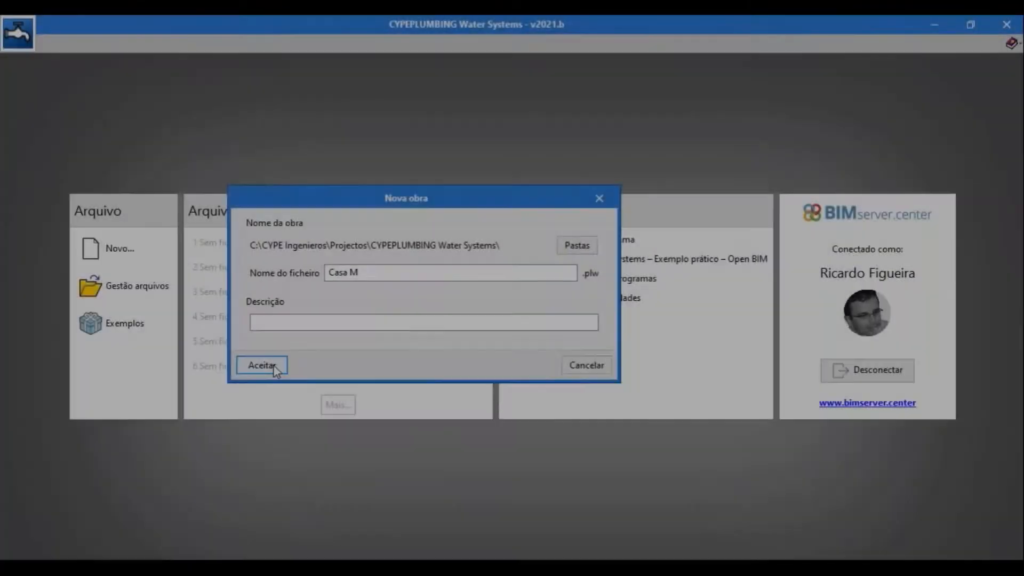
# Create the Casa M job in CYPEPLUMBING Water Systems and link it to the Casa M project on BIMserver.center.
pyautogui.press('Return')
pyautogui.click(404, 337)
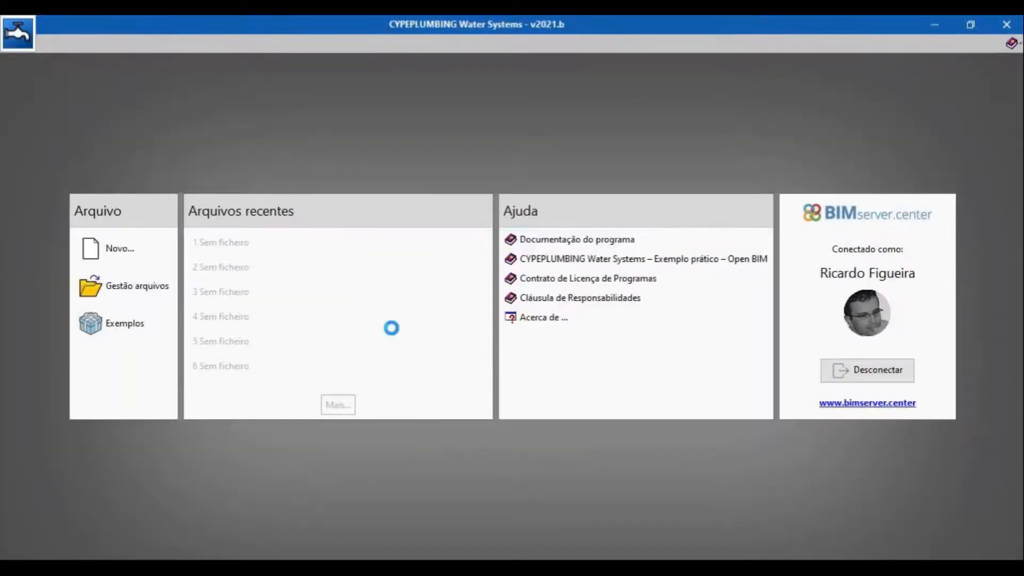
pyautogui.click(624, 347)
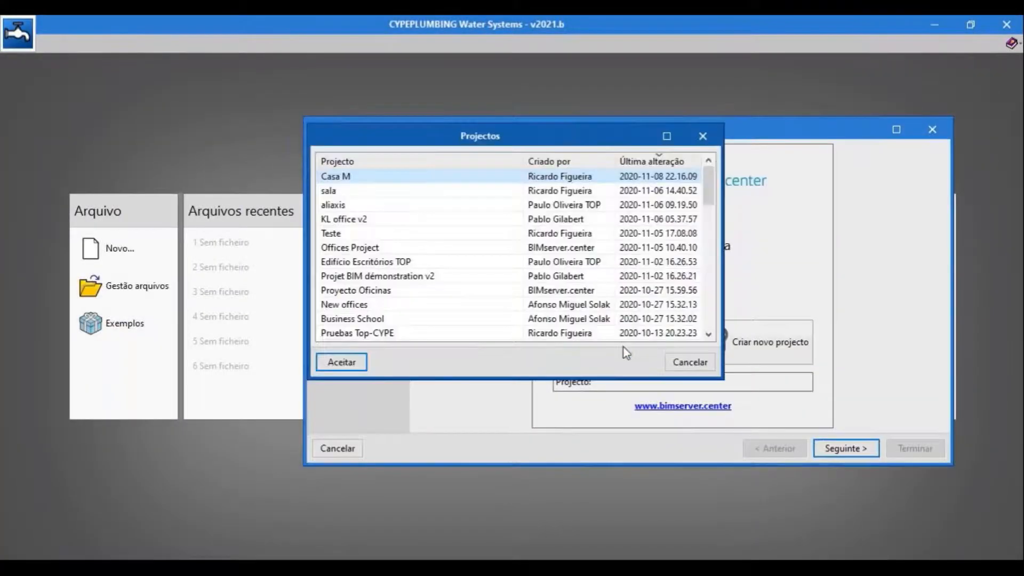
pyautogui.click(340, 363)
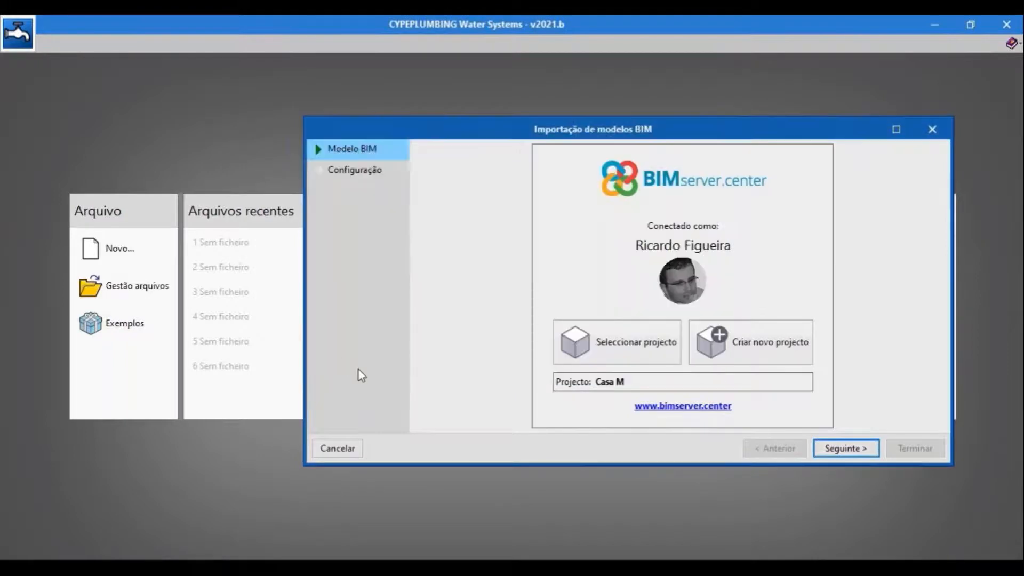
# Import the initial BIM file with the Cobertura, Piso 1 and Piso 0 floors and the Sala, Hall, WC and Quarto room types.
pyautogui.click(845, 448)
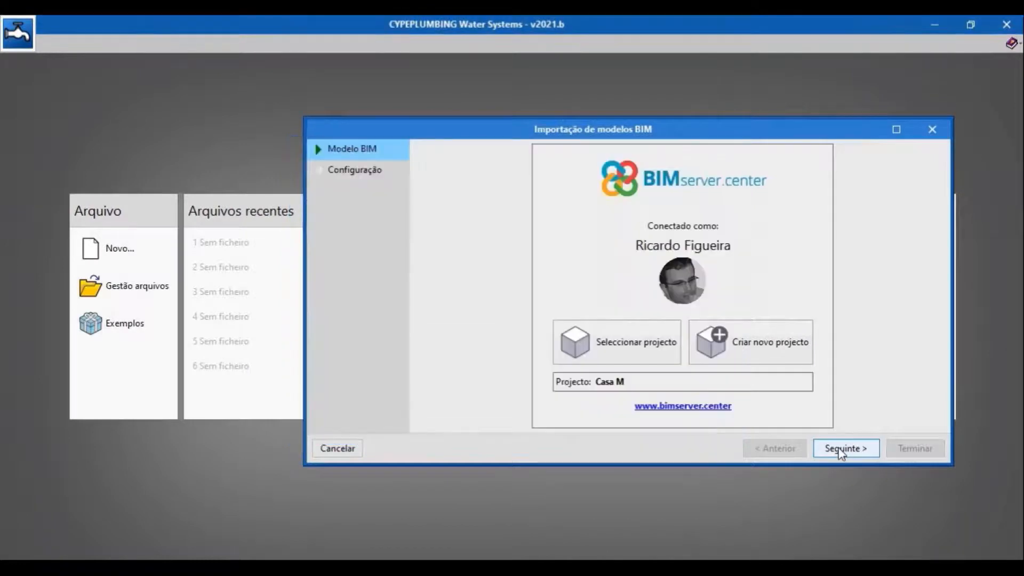
pyautogui.click(838, 448)
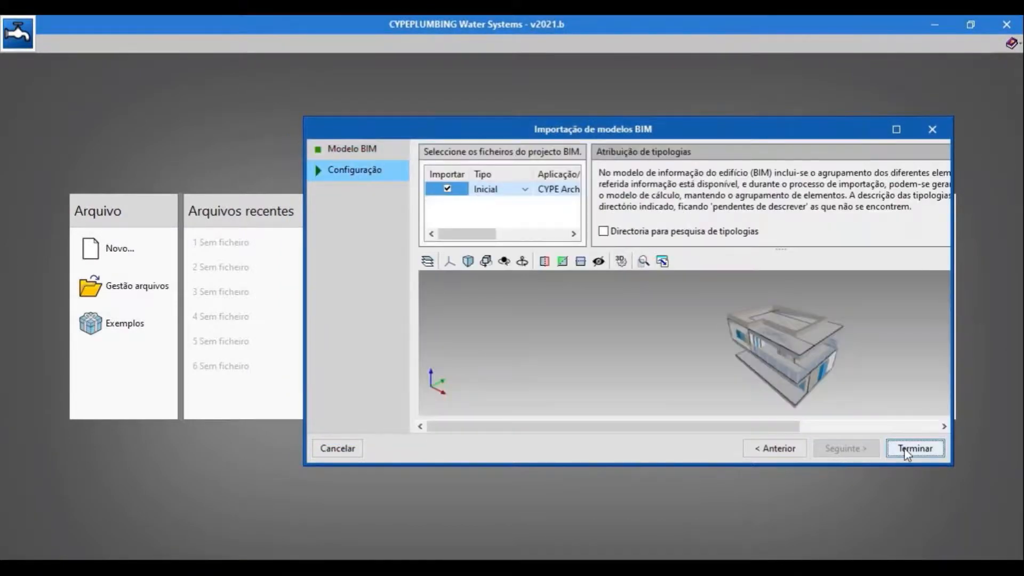
pyautogui.click(914, 448)
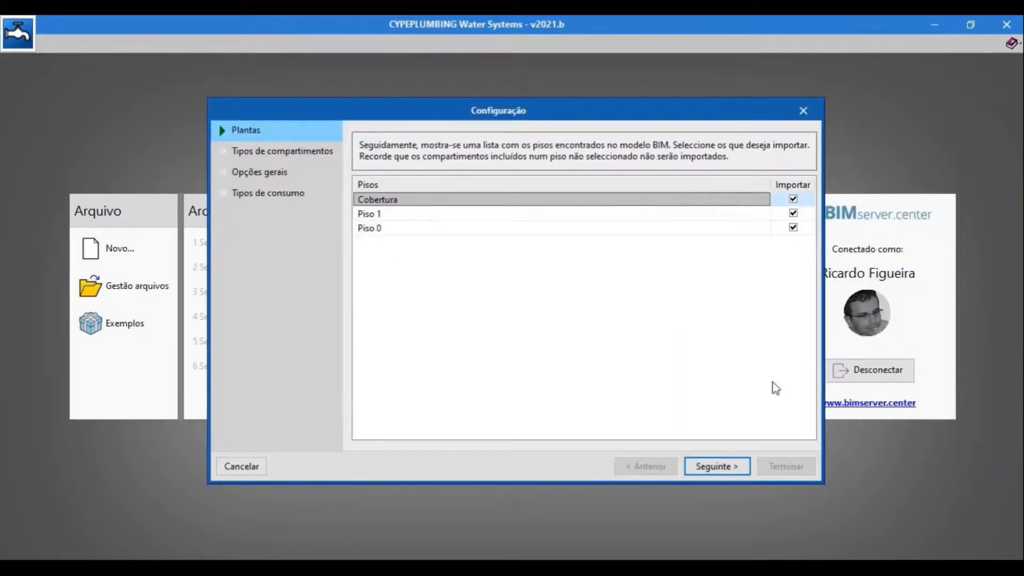
pyautogui.click(715, 466)
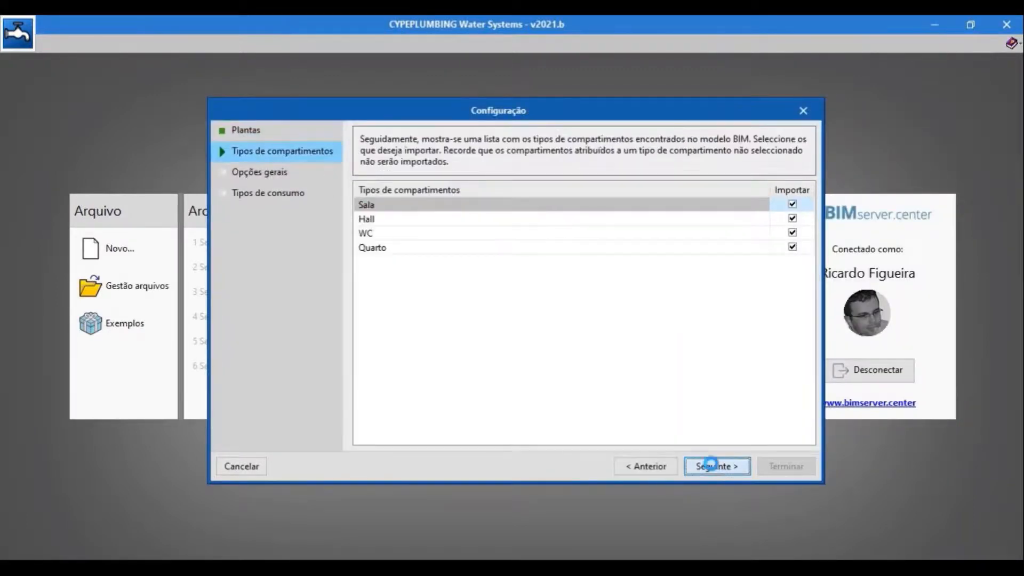
pyautogui.click(715, 467)
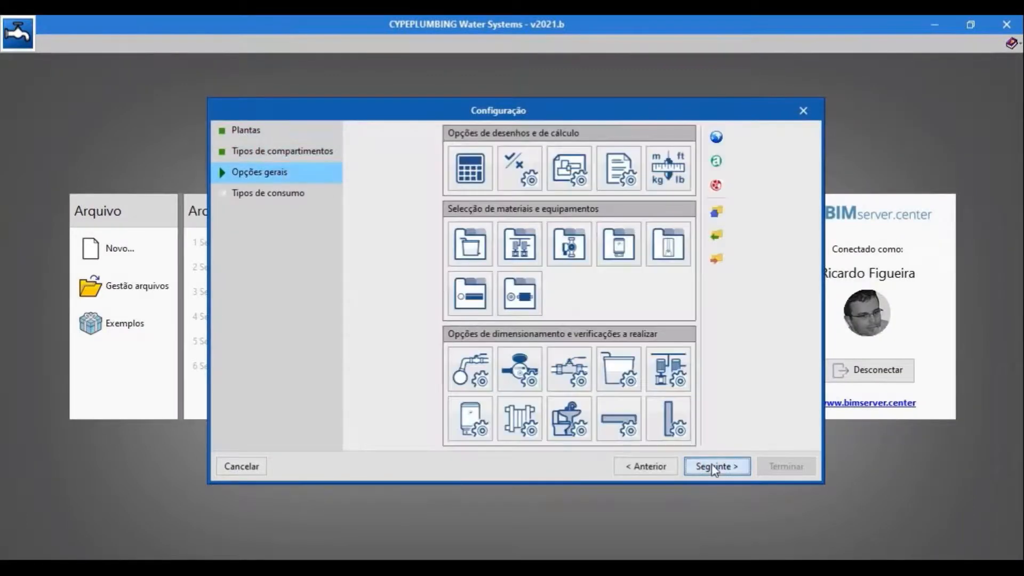
# Load the general options from the Portuguese Decreto Regulamentar n.º 23/95 configuration.
pyautogui.click(716, 137)
pyautogui.click(155, 148)
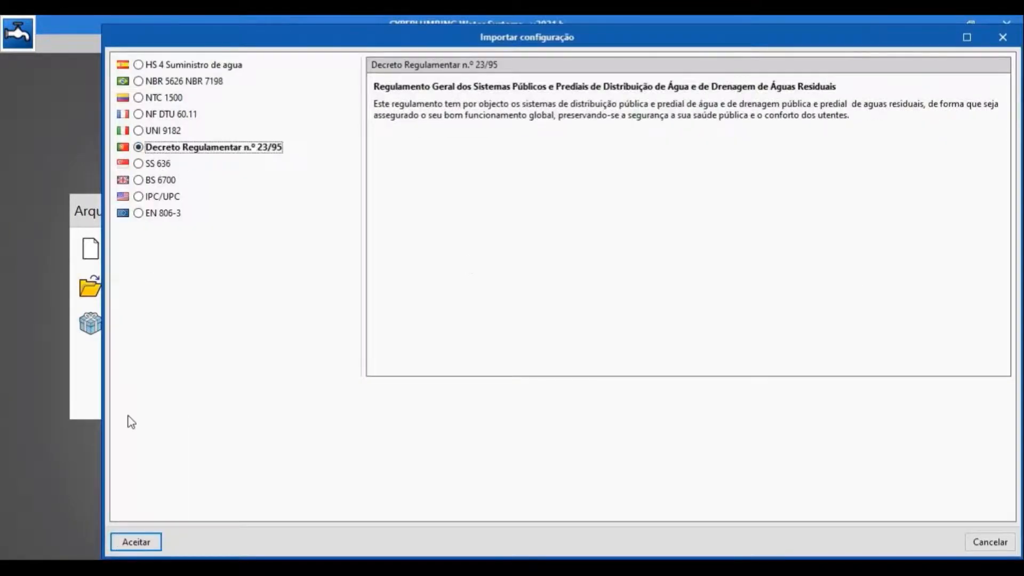
pyautogui.click(139, 540)
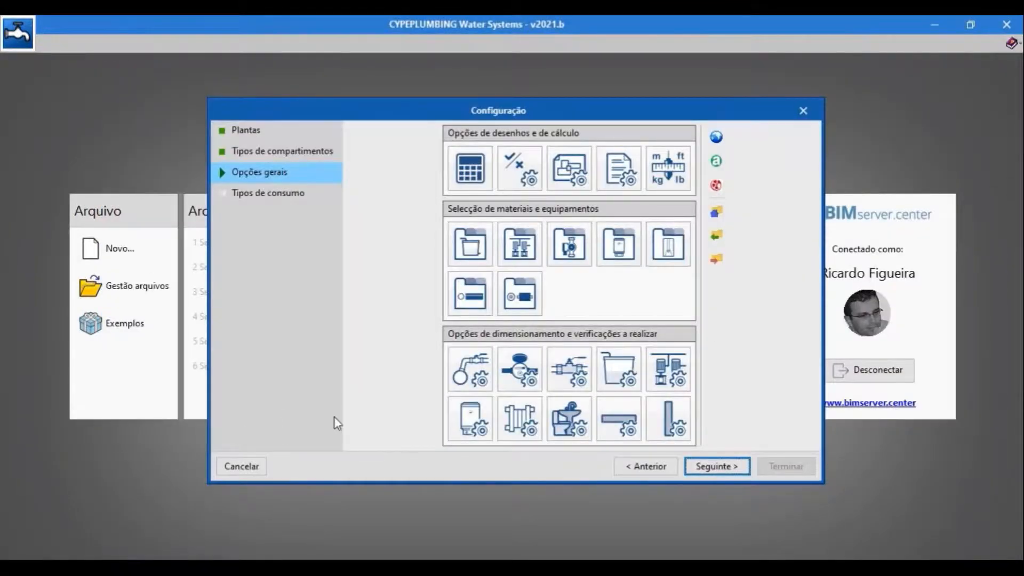
pyautogui.click(714, 466)
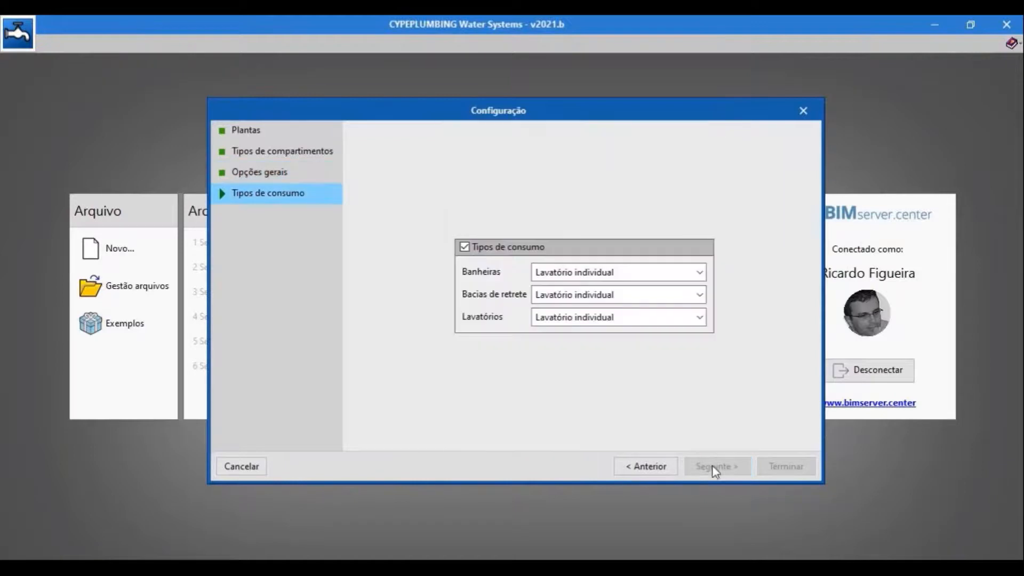
# Assign Banheira to bathtubs, Autoclismo de bacia de retrete to toilets and Lavatório individual to washbasins, and complete the import.
pyautogui.click(563, 273)
pyautogui.click(555, 332)
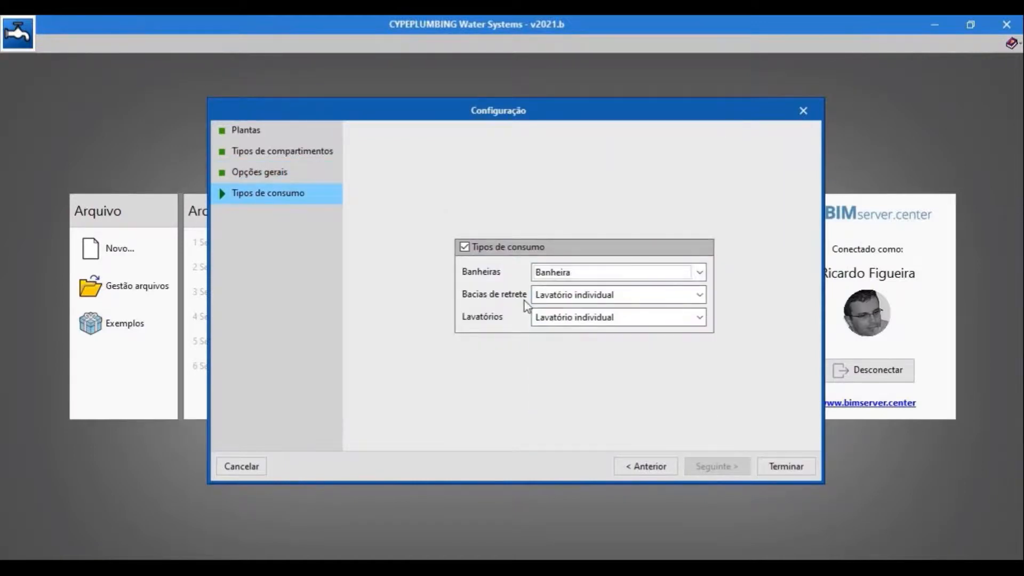
pyautogui.click(560, 296)
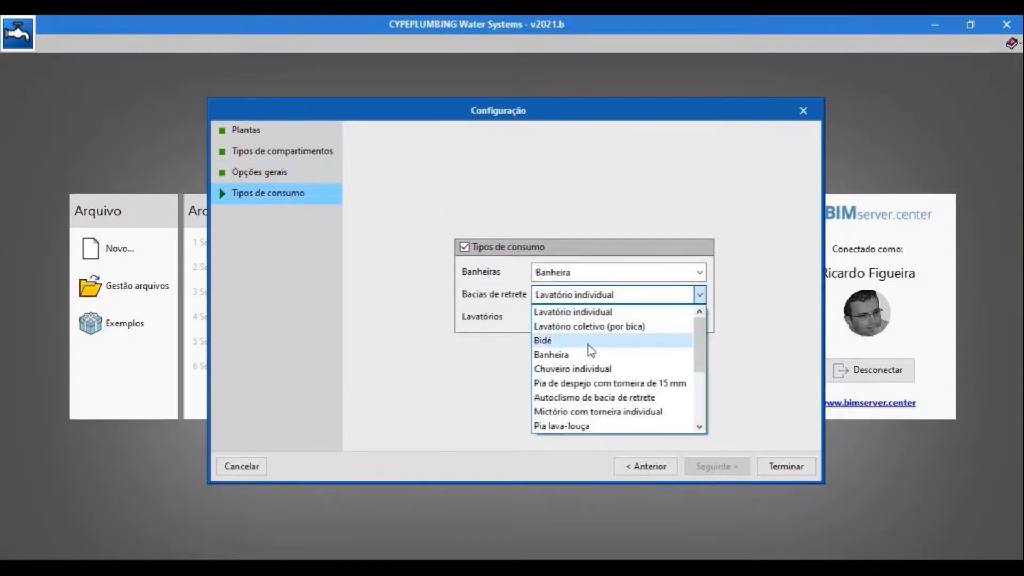
pyautogui.click(586, 398)
pyautogui.click(552, 317)
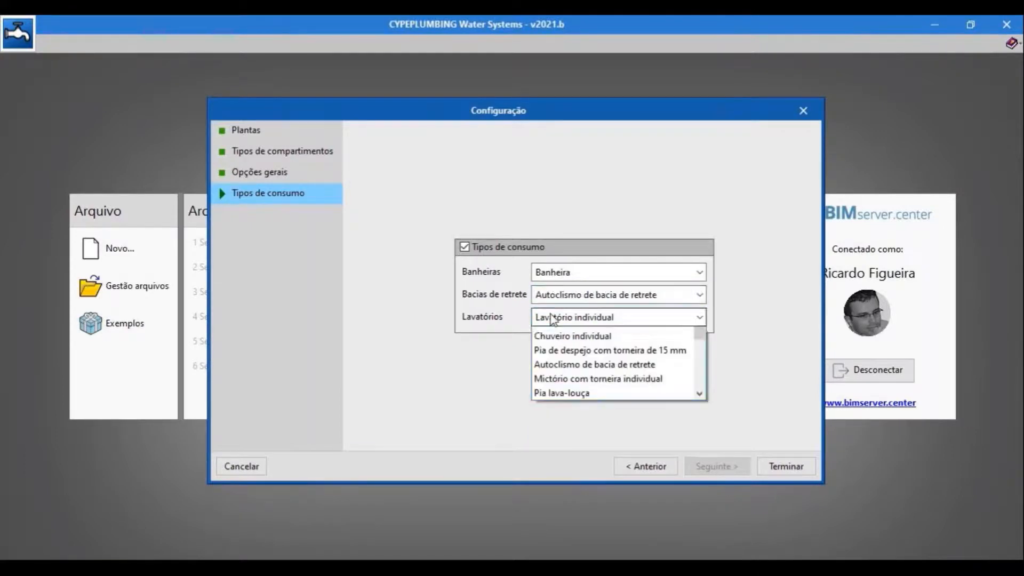
pyautogui.click(555, 334)
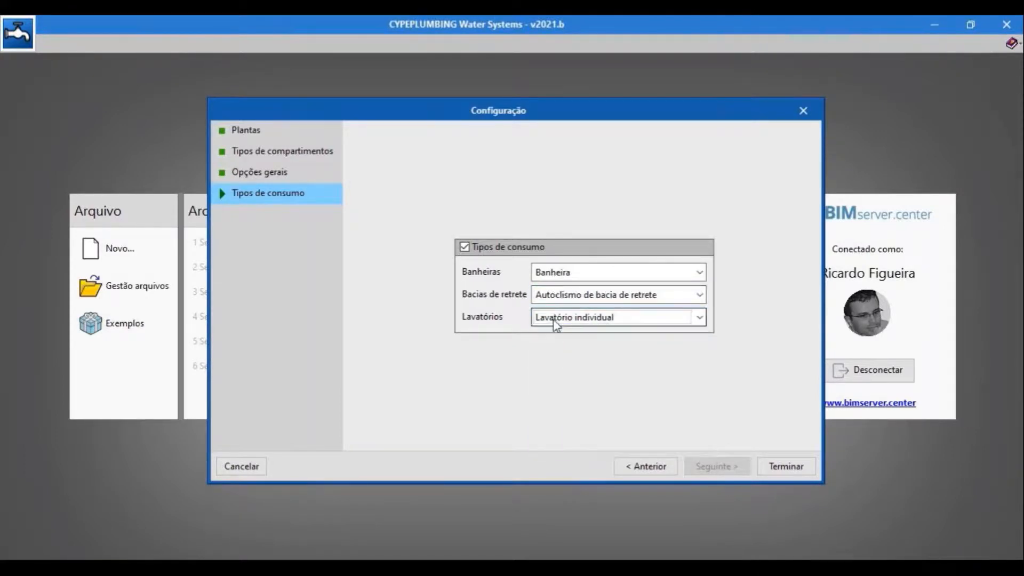
pyautogui.click(782, 462)
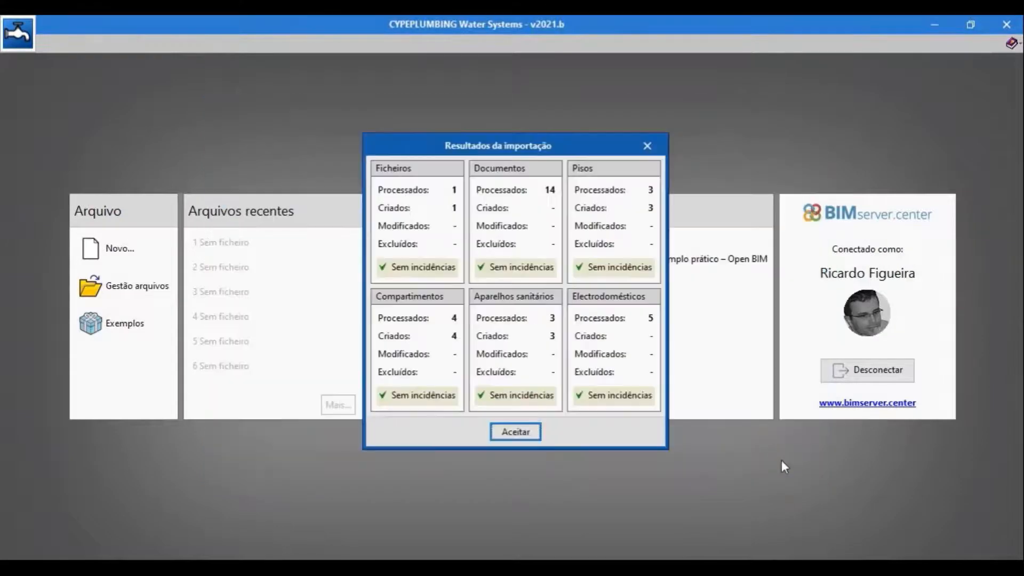
pyautogui.click(522, 434)
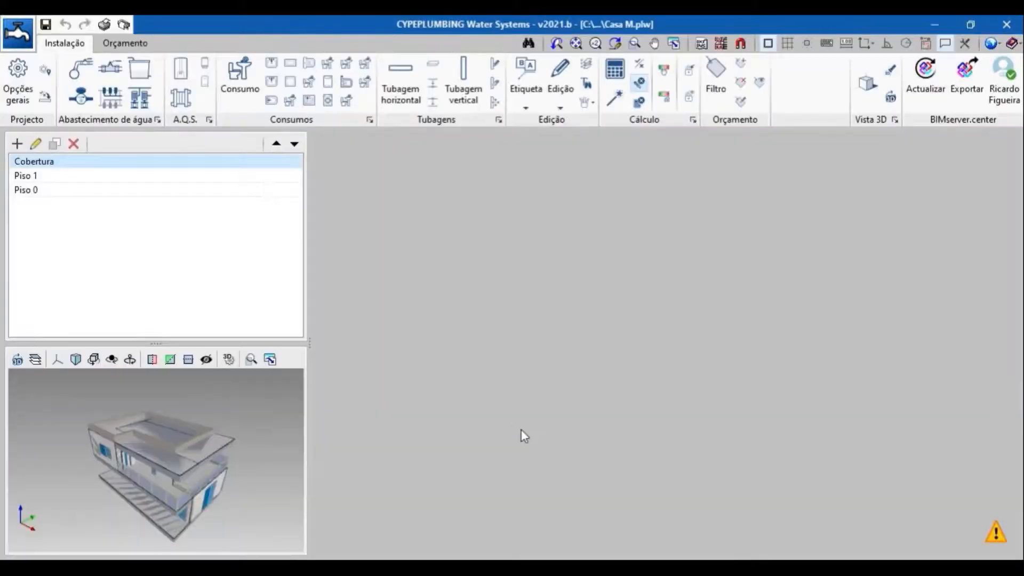
# Enlarge the 3D preview and display the Piso 1 plan at the WC fixtures.
pyautogui.moveTo(156, 343); pyautogui.dragTo(160, 248)
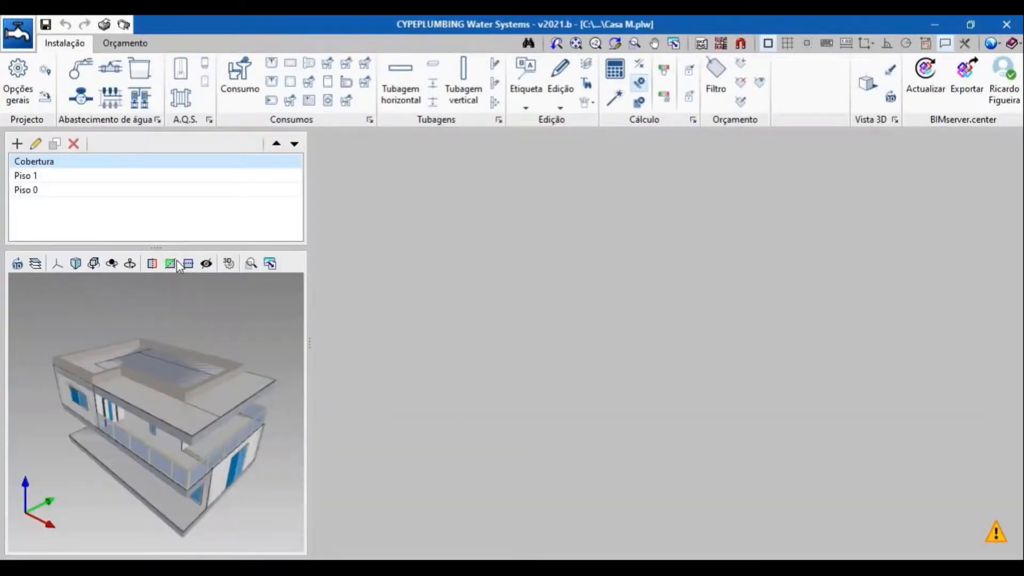
pyautogui.click(51, 179)
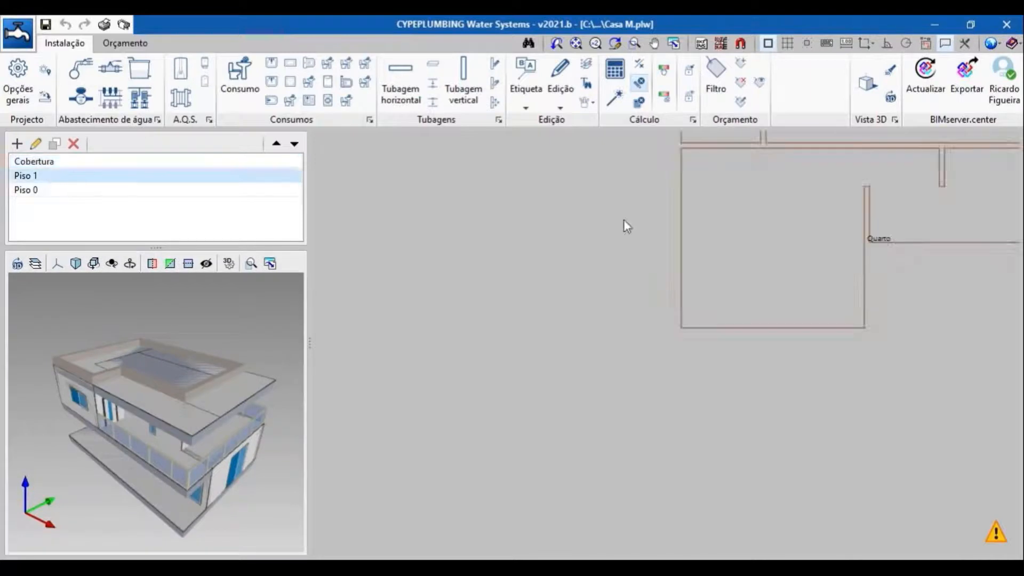
pyautogui.moveTo(698, 222); pyautogui.dragTo(513, 443, button='middle')
pyautogui.scroll(5, 522, 273)
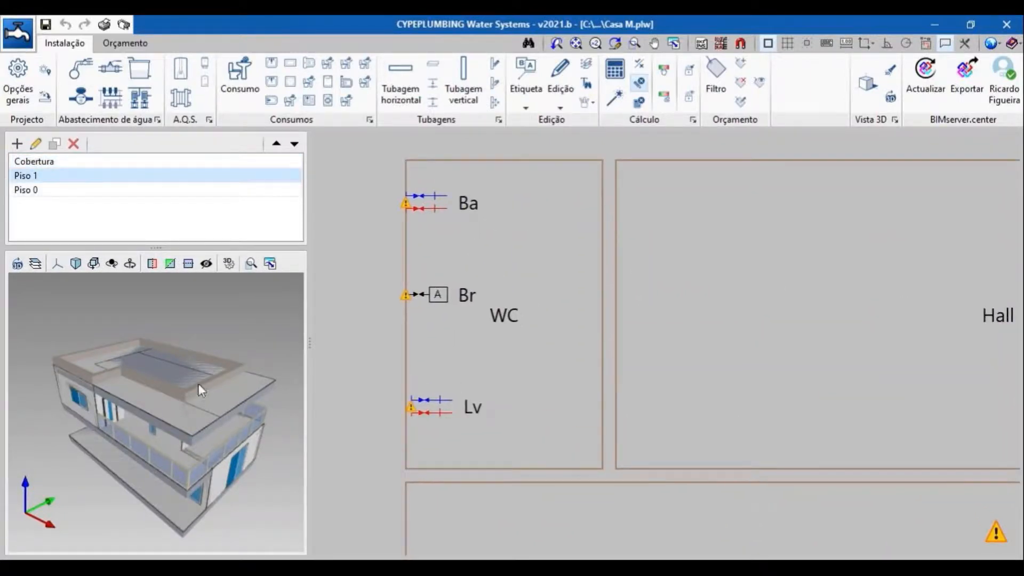
# Display the Modelo BIM as wireframe in the 3D preview and view the WC fixtures on Piso 1.
pyautogui.moveTo(198, 383); pyautogui.dragTo(193, 373)
pyautogui.click(35, 264)
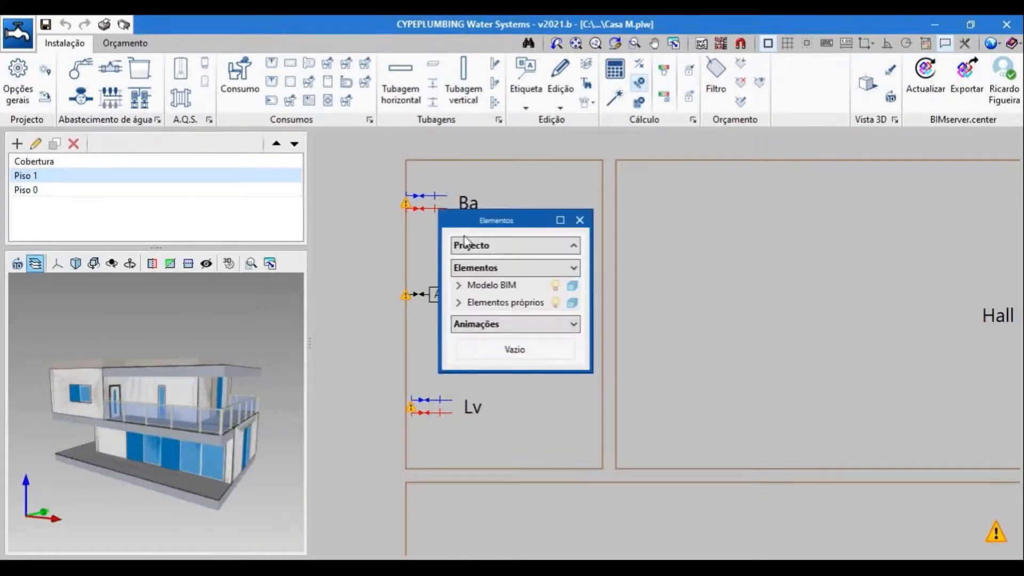
pyautogui.click(572, 285)
pyautogui.moveTo(153, 391); pyautogui.dragTo(155, 411)
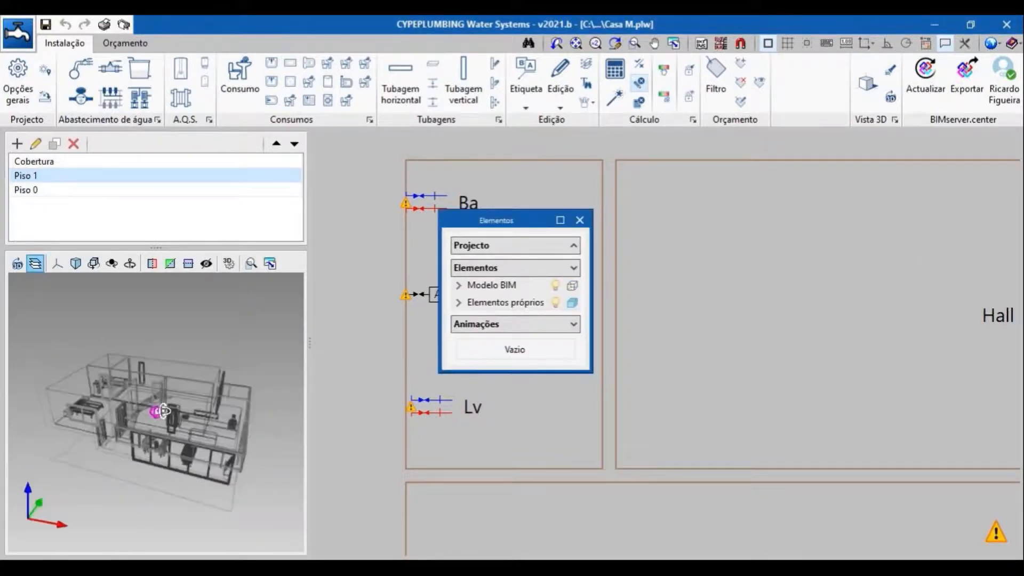
pyautogui.scroll(6, 95, 374)
pyautogui.scroll(3, 136, 389)
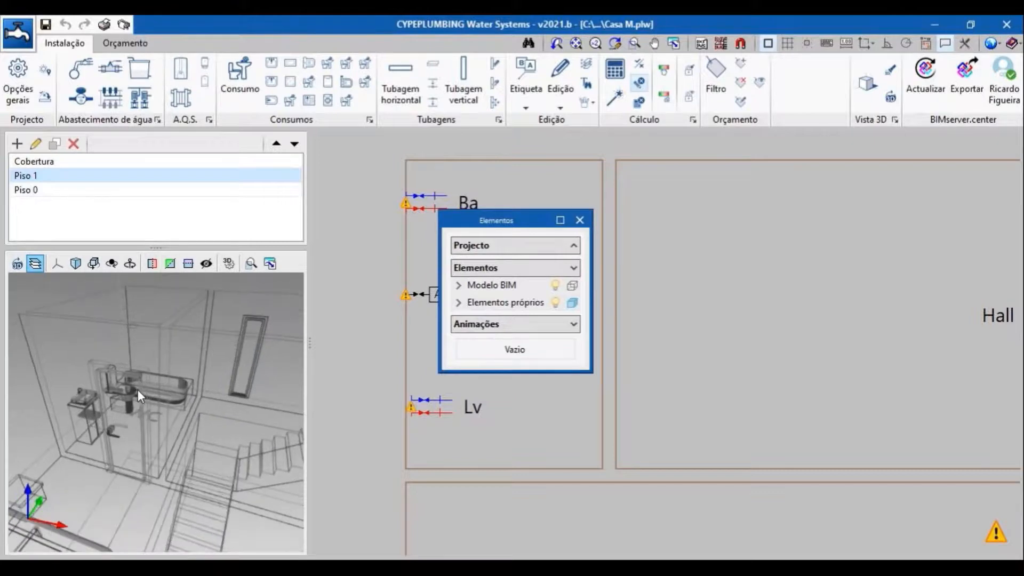
pyautogui.click(578, 221)
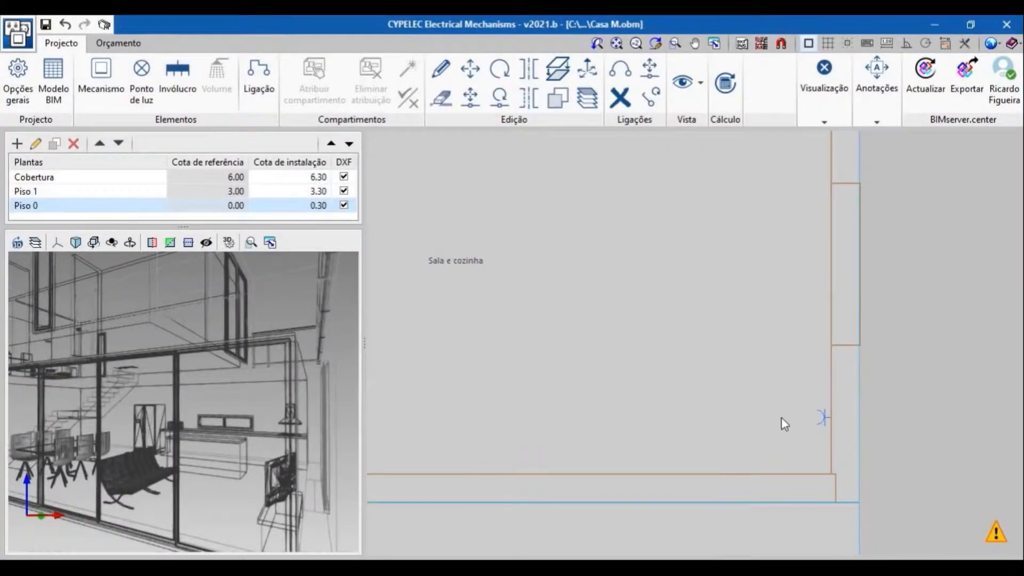
# Examine the warnings near the upper wall of Sala e cozinha on the Piso 0 electrical plan.
pyautogui.moveTo(595, 236); pyautogui.dragTo(665, 373, button='middle')
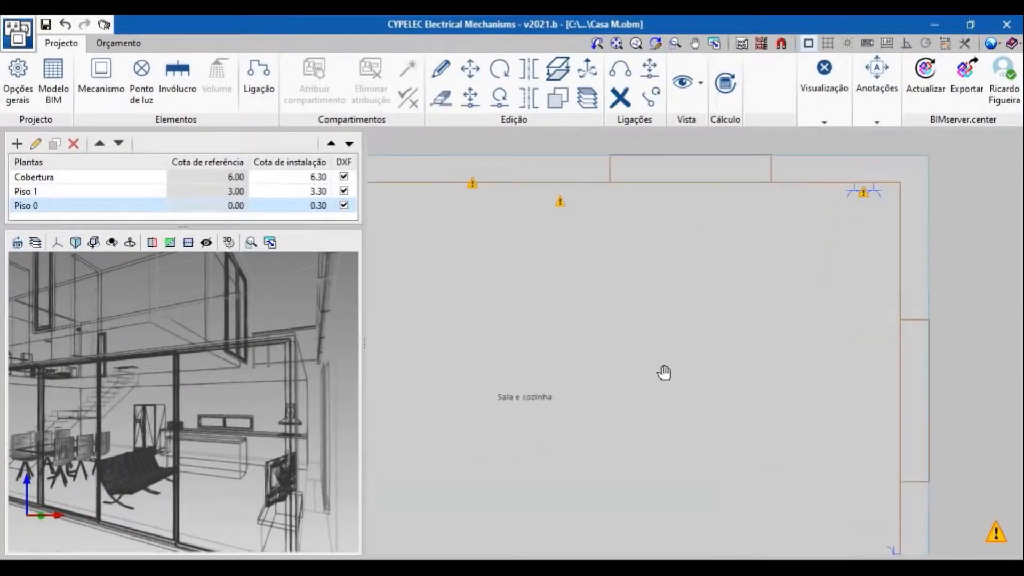
pyautogui.moveTo(615, 297); pyautogui.dragTo(667, 369, button='middle')
pyautogui.scroll(1, 666, 369)
pyautogui.moveTo(600, 247)
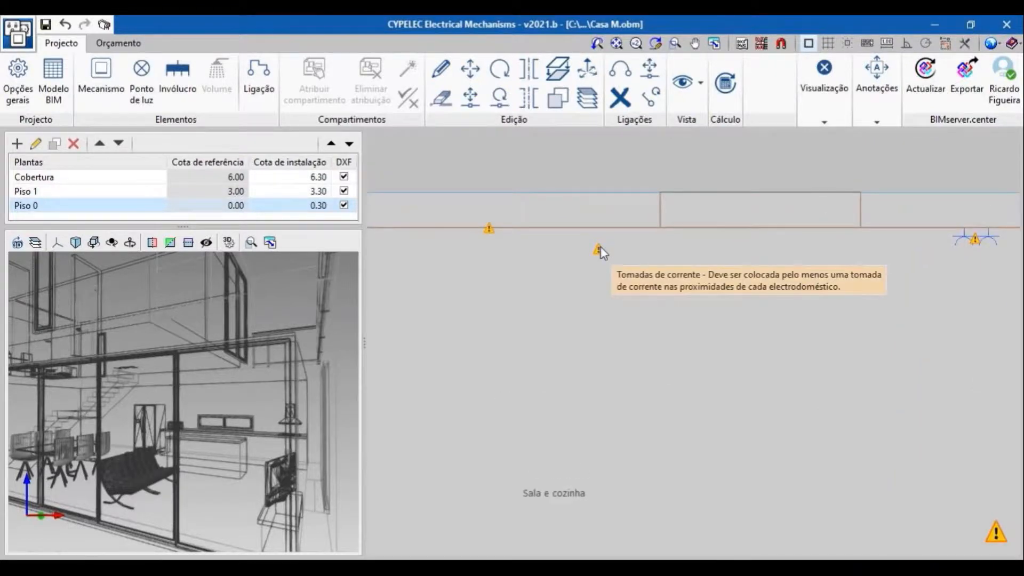
pyautogui.moveTo(488, 232)
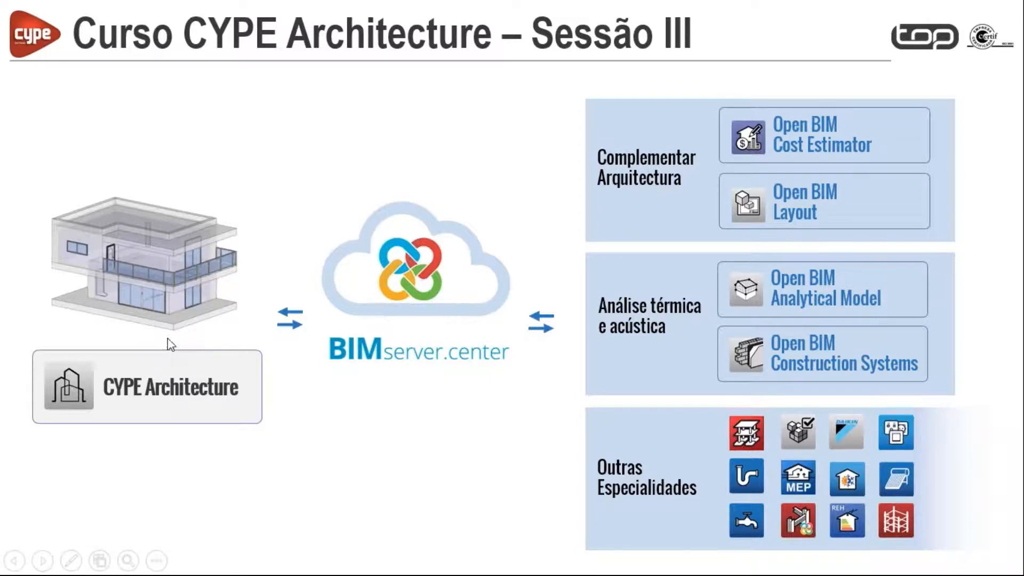
# Switch to CYPE Architecture and display the existing 3D view of the house.
pyautogui.hotkey('alt', 'Tab')
pyautogui.hotkey('alt', 'Tab')
pyautogui.hotkey('alt', 'Tab')
pyautogui.hotkey('alt', 'Tab')
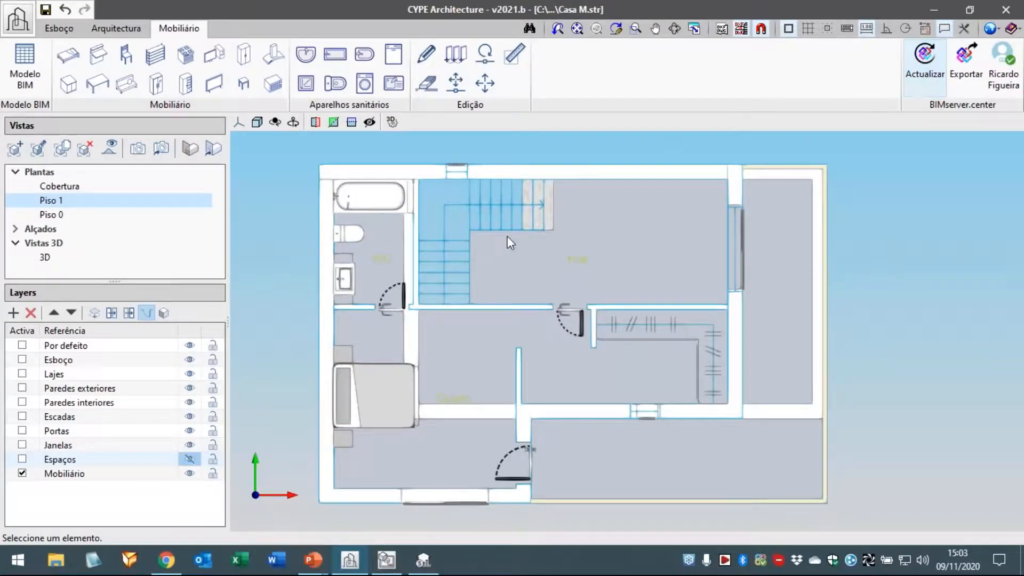
pyautogui.click(68, 256)
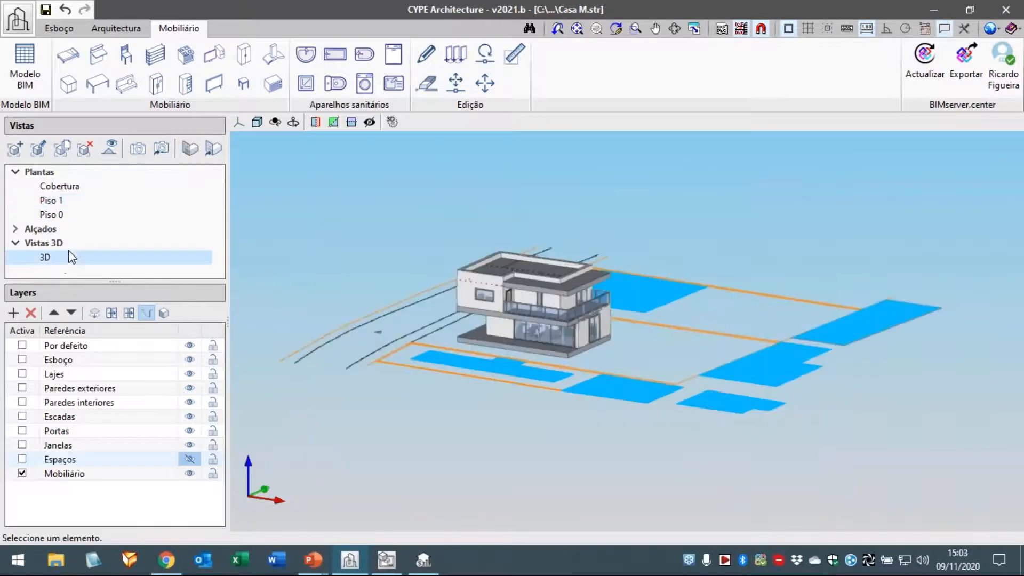
# Update the project from BIMserver.center, importing the CYPECAD file Casa M - Estrutura.
pyautogui.click(924, 67)
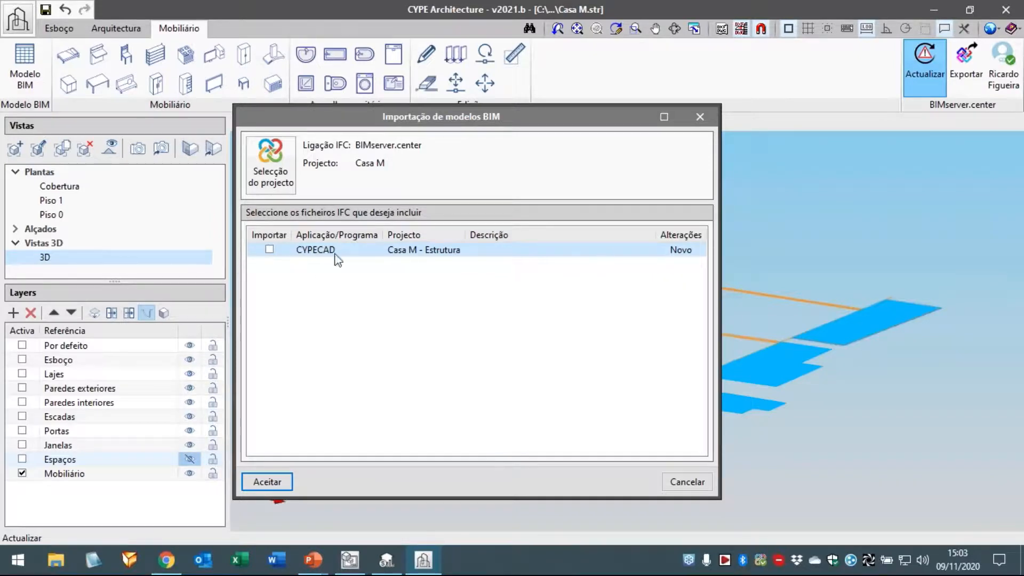
pyautogui.click(270, 249)
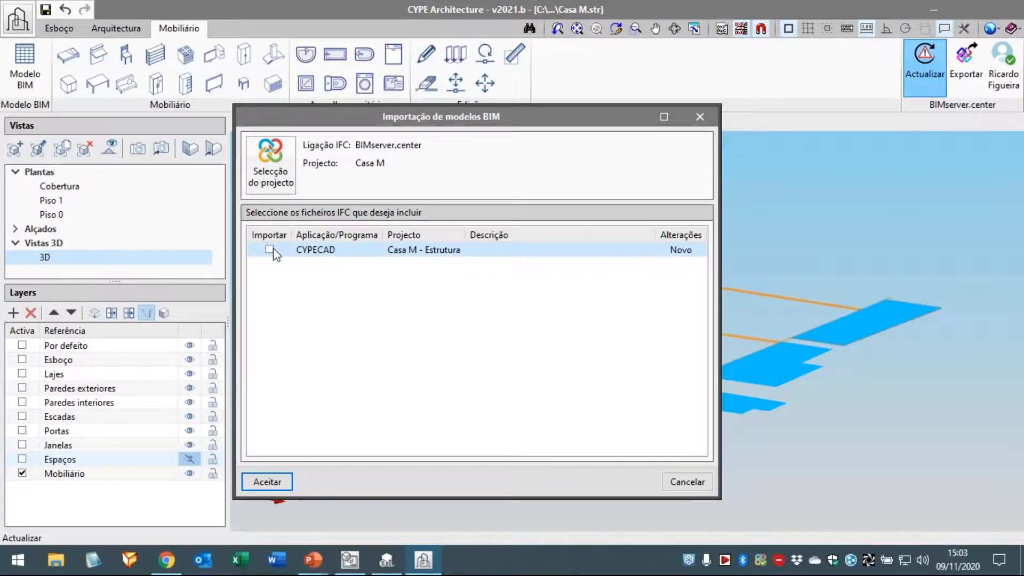
pyautogui.click(286, 483)
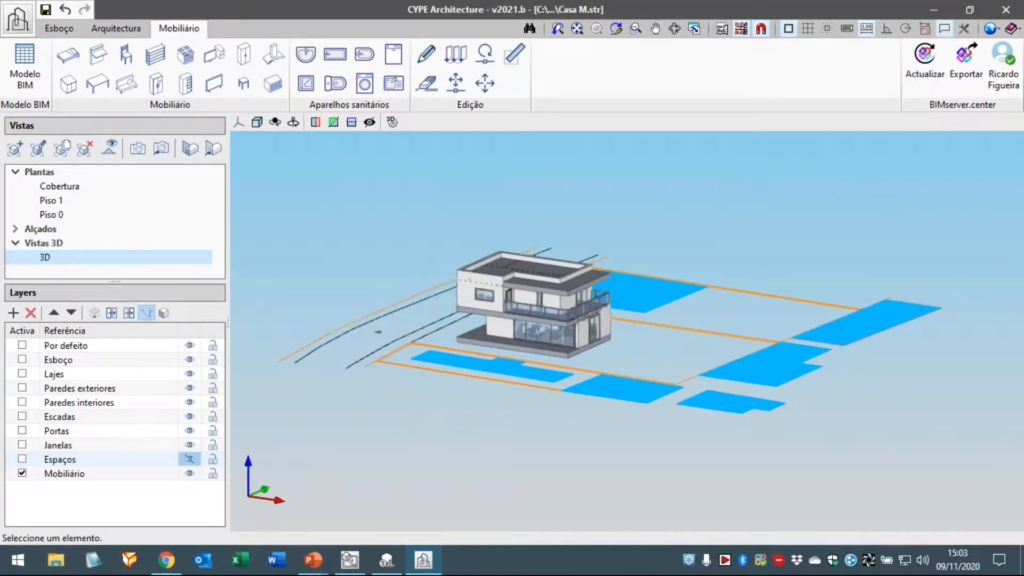
# Duplicate the 3D view as 3D Especialidades with the Casa M - Estrutura file visible.
pyautogui.rightClick(57, 258)
pyautogui.click(81, 287)
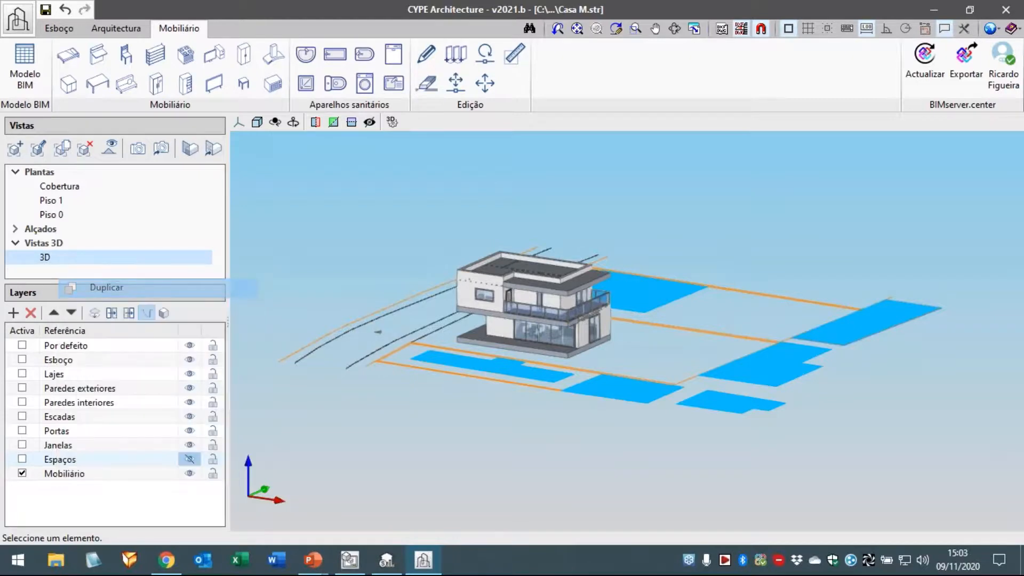
pyautogui.click(364, 273)
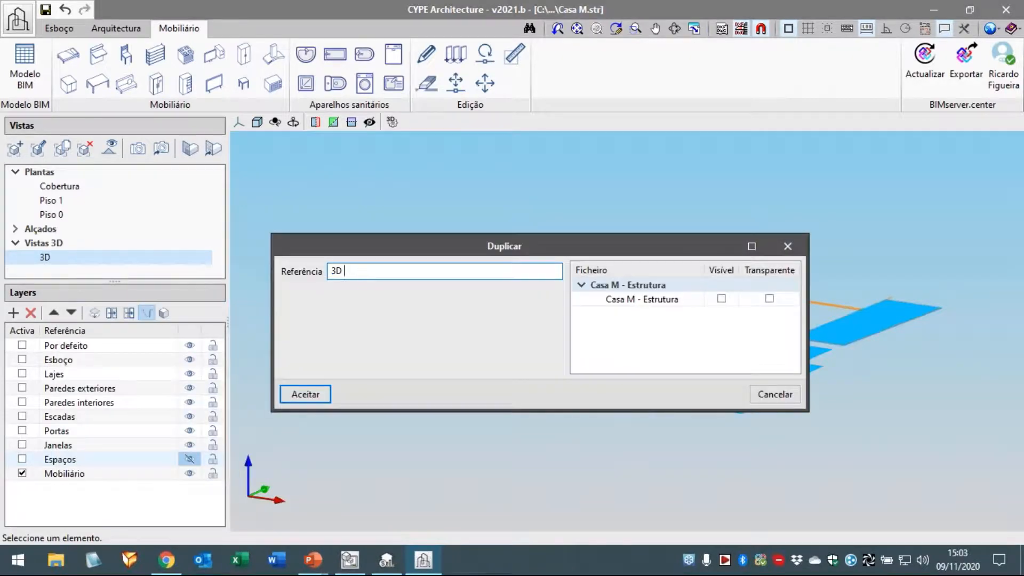
pyautogui.write('Especialidades')
pyautogui.moveTo(421, 249); pyautogui.dragTo(421, 241)
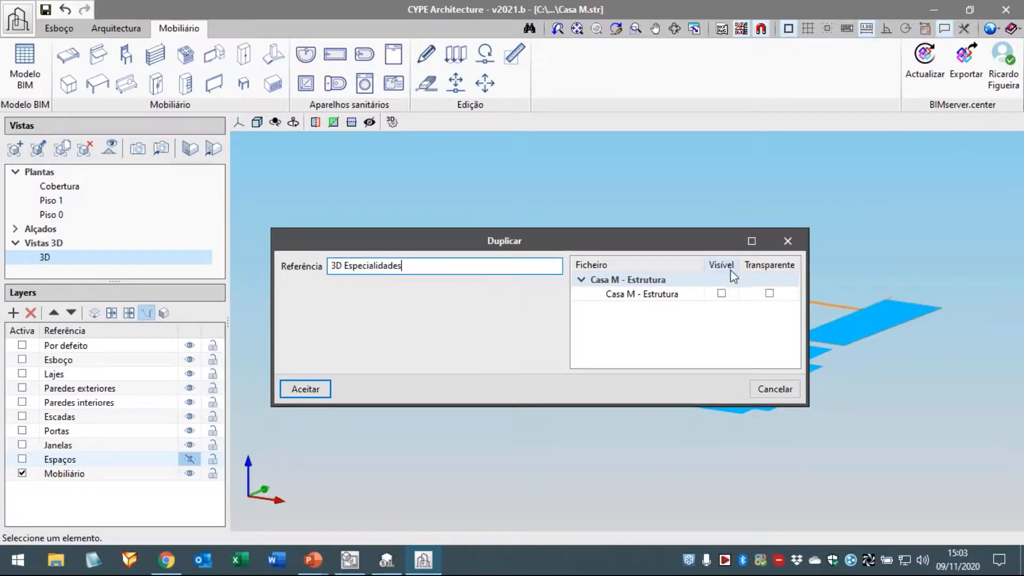
pyautogui.click(721, 294)
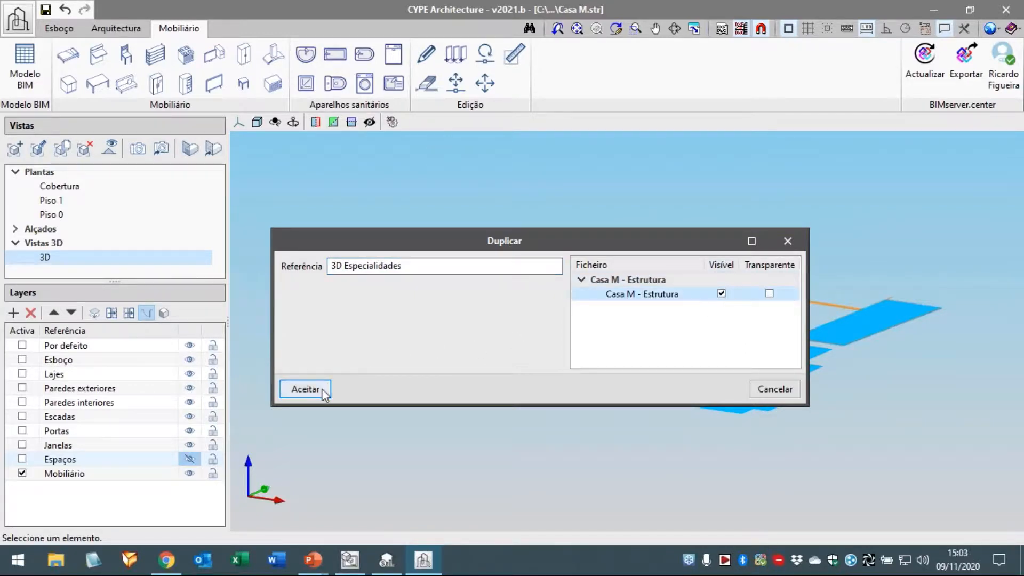
pyautogui.click(306, 389)
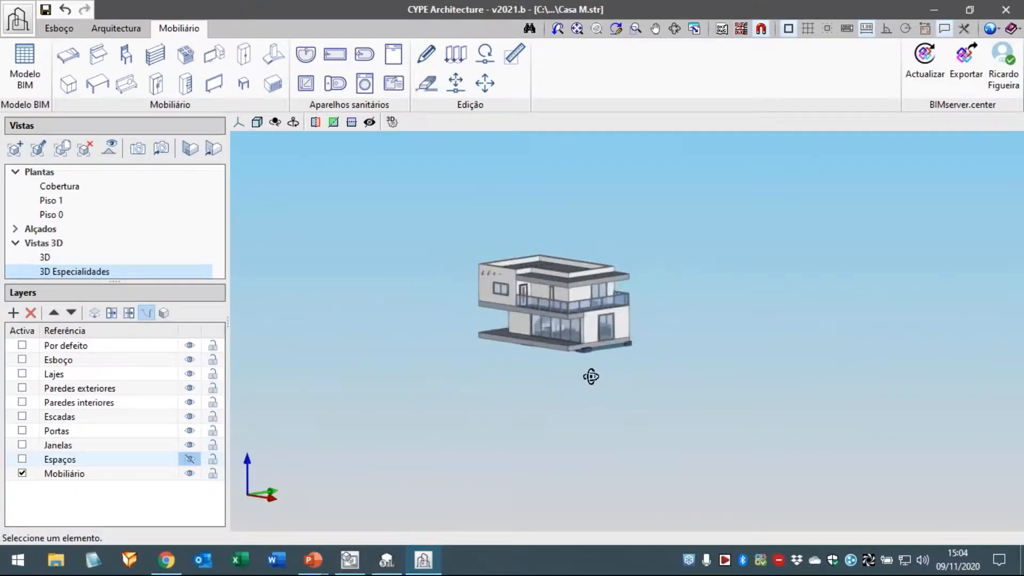
pyautogui.scroll(5, 590, 368)
pyautogui.moveTo(588, 350); pyautogui.dragTo(464, 396, button='middle')
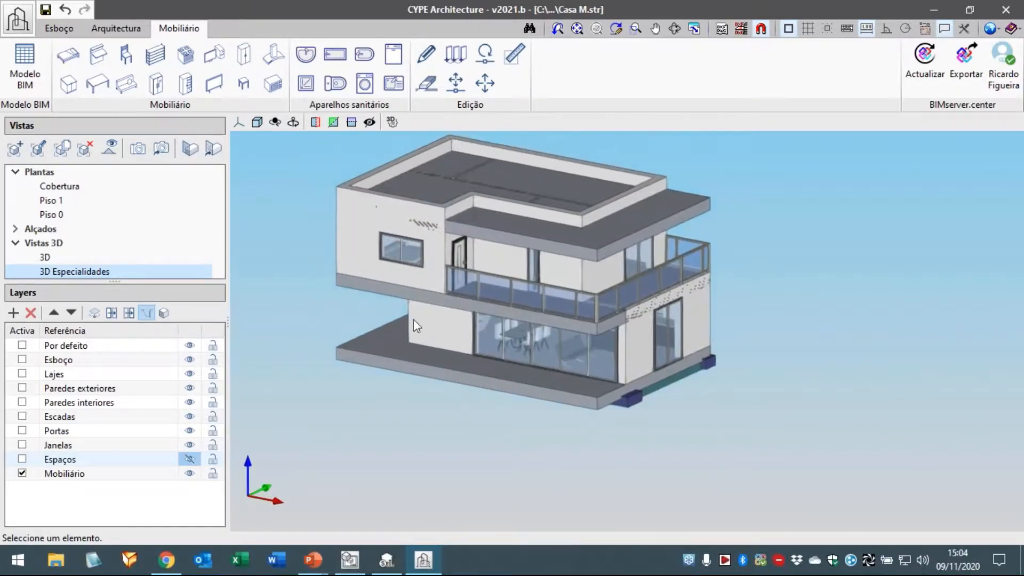
# Set the opacity of all colours, from Pilar to Telhas, to 20 and inspect the structure inside the house.
pyautogui.click(126, 34)
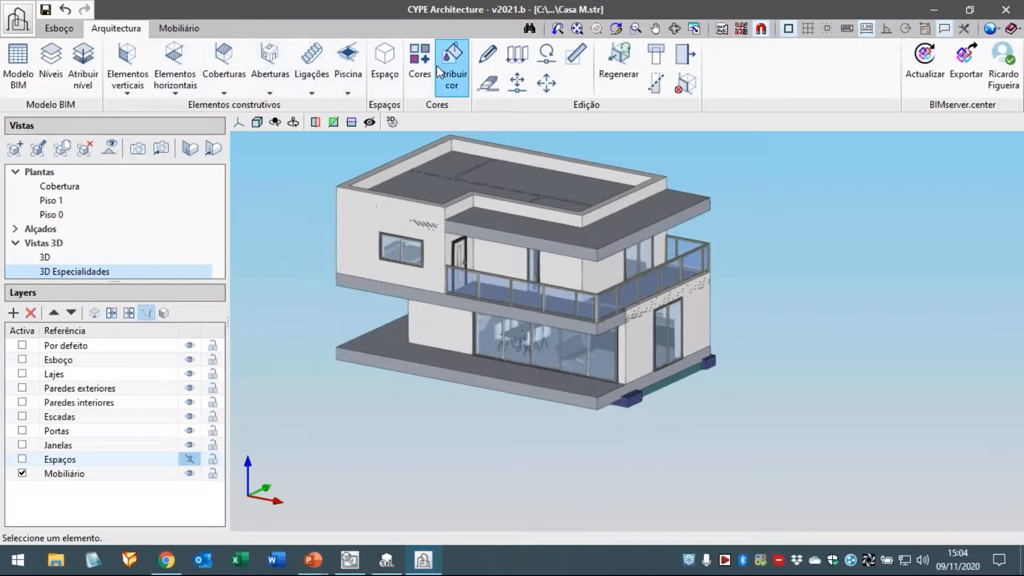
pyautogui.click(419, 60)
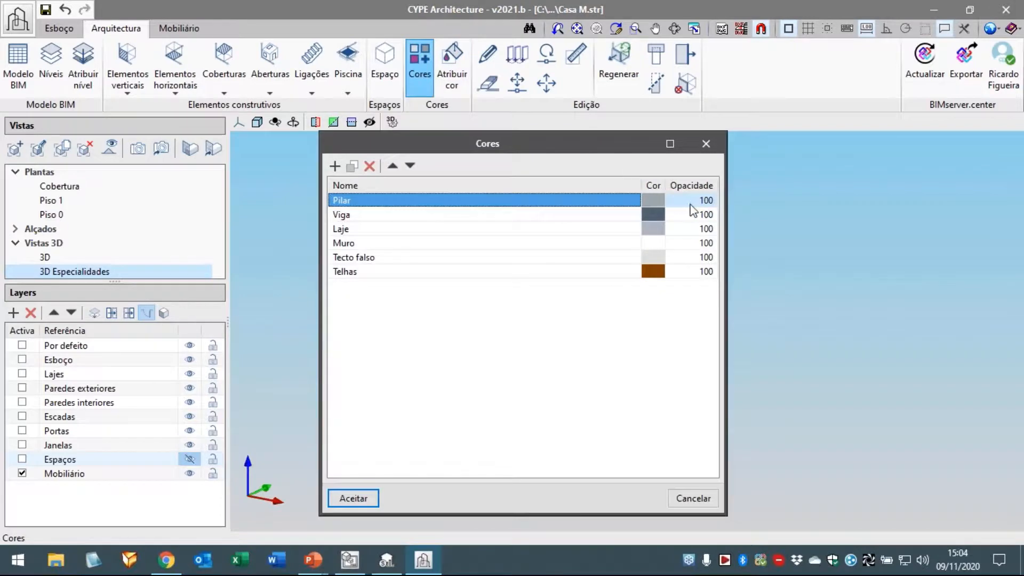
pyautogui.click(694, 201)
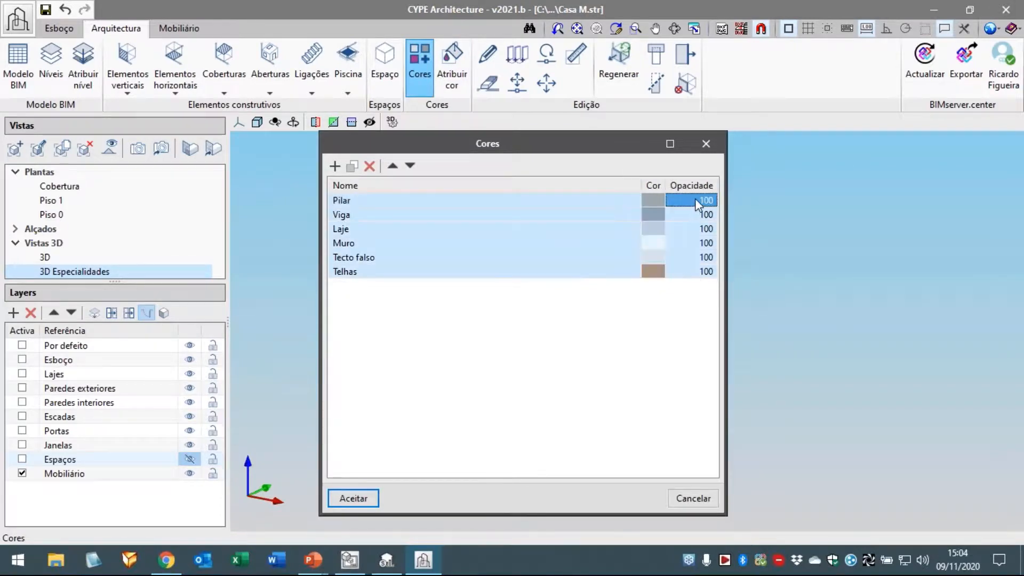
pyautogui.write('20')
pyautogui.press('Return')
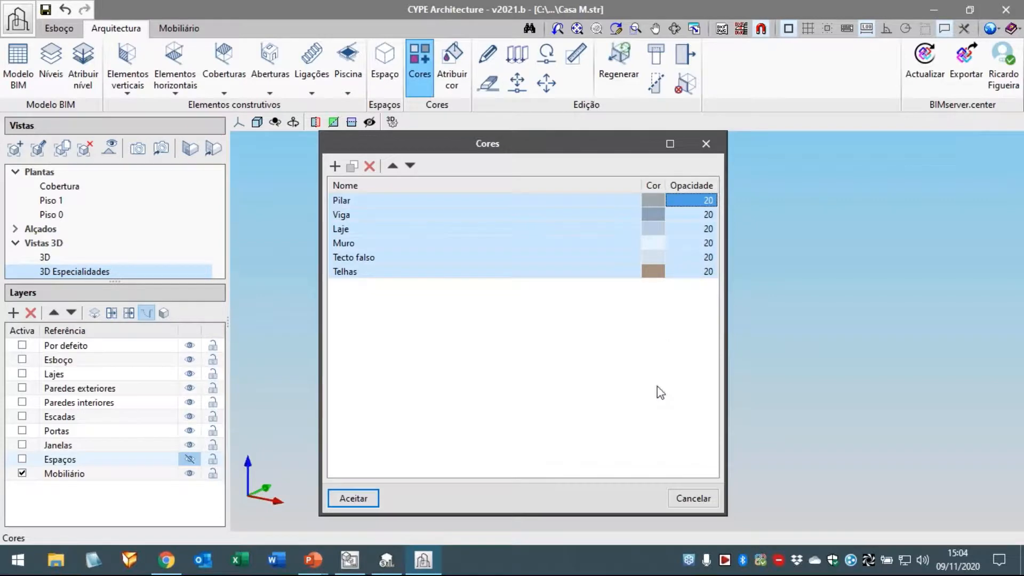
pyautogui.click(365, 501)
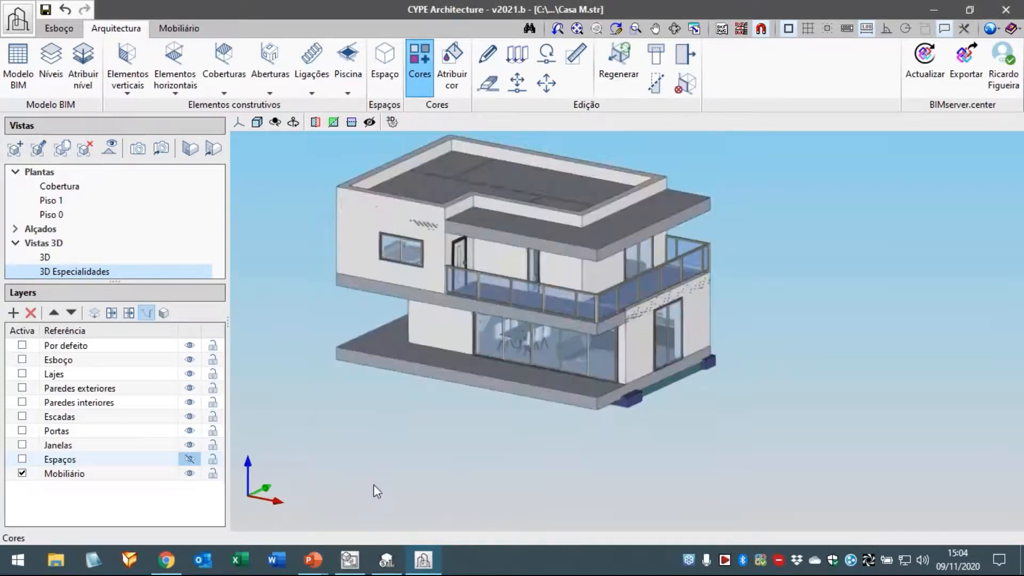
pyautogui.keyDown('shift'); pyautogui.moveTo(471, 438); pyautogui.dragTo(444, 427, button='middle'); pyautogui.keyUp('shift')
pyautogui.scroll(4, 528, 361)
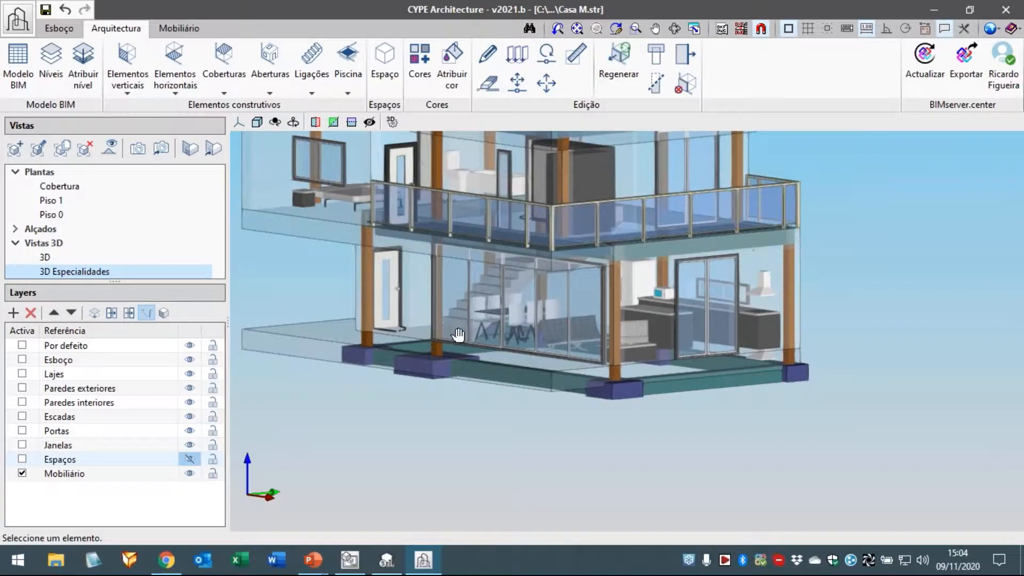
pyautogui.scroll(-3, 459, 335)
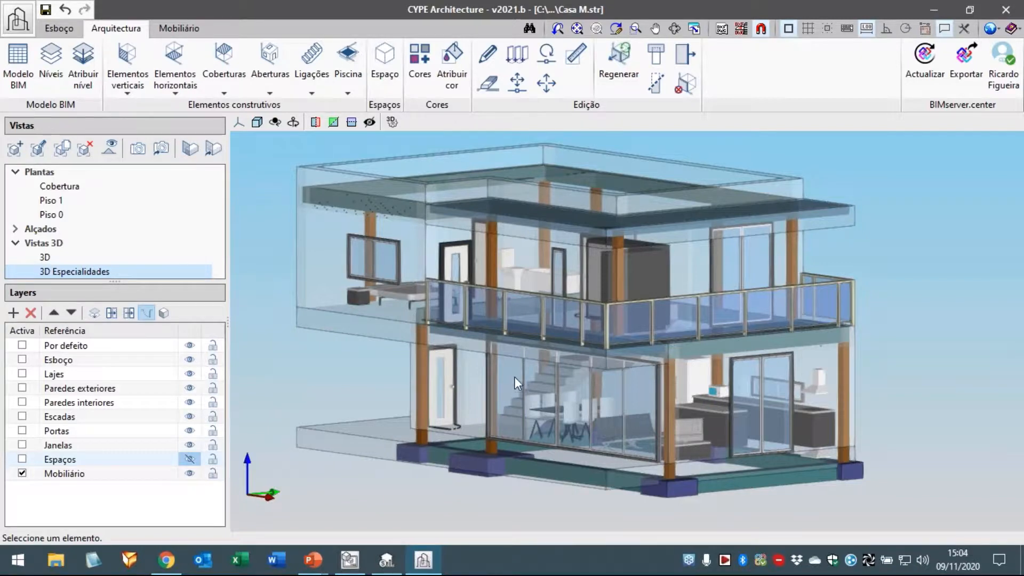
pyautogui.moveTo(518, 372); pyautogui.dragTo(507, 394, button='middle')
pyautogui.keyDown('shift'); pyautogui.moveTo(507, 393); pyautogui.dragTo(524, 394, button='middle'); pyautogui.keyUp('shift')
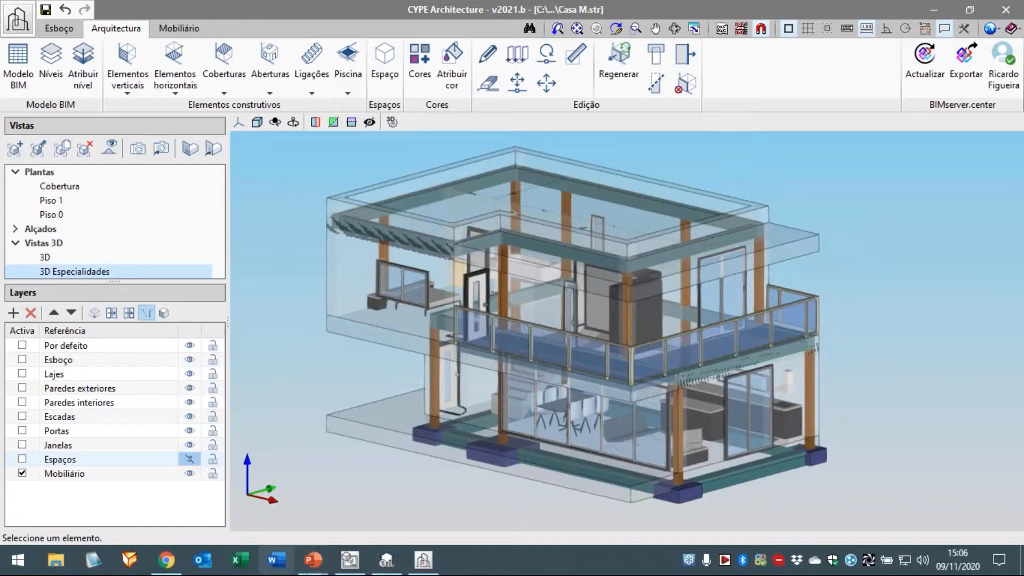
# Switch to Open BIM Layout and review the output device options for Desenho 01 in the drawing selection.
pyautogui.click(356, 567)
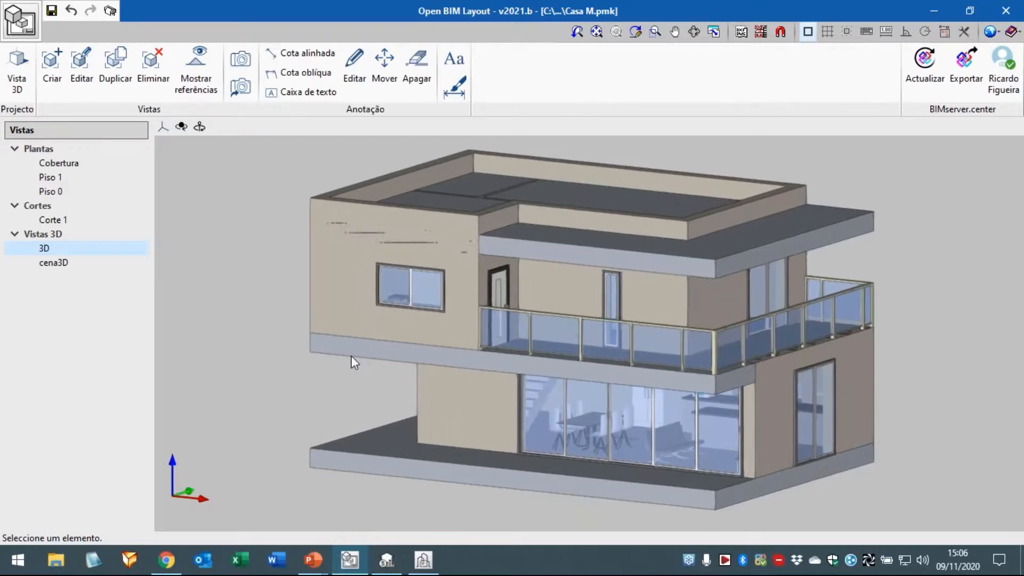
pyautogui.click(112, 12)
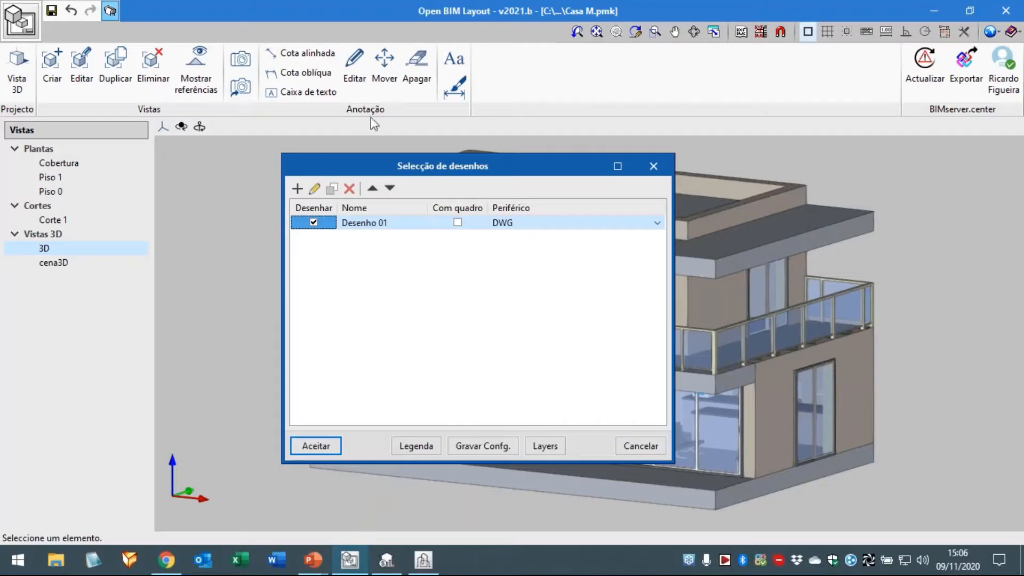
pyautogui.click(515, 229)
pyautogui.click(516, 228)
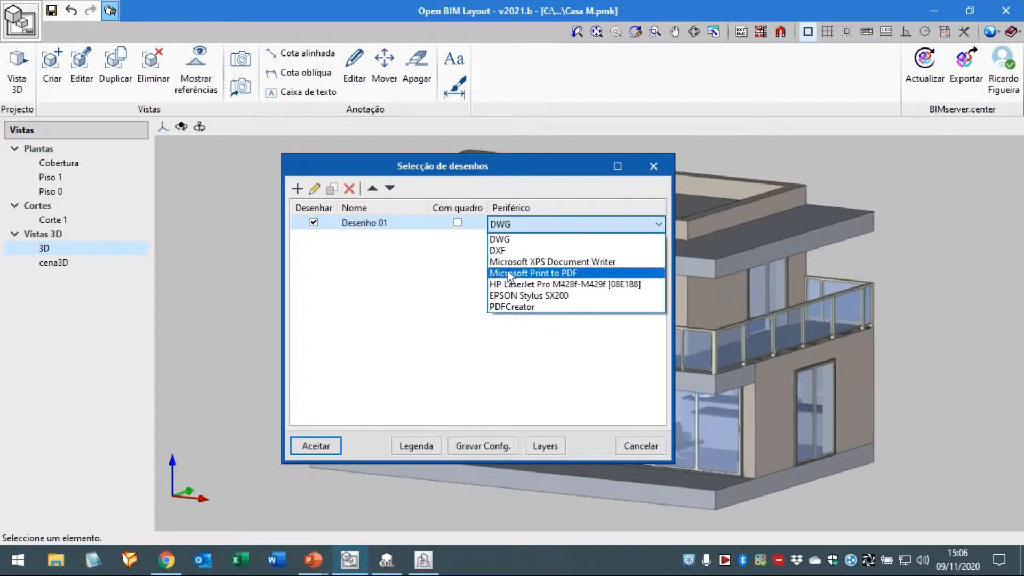
pyautogui.click(424, 285)
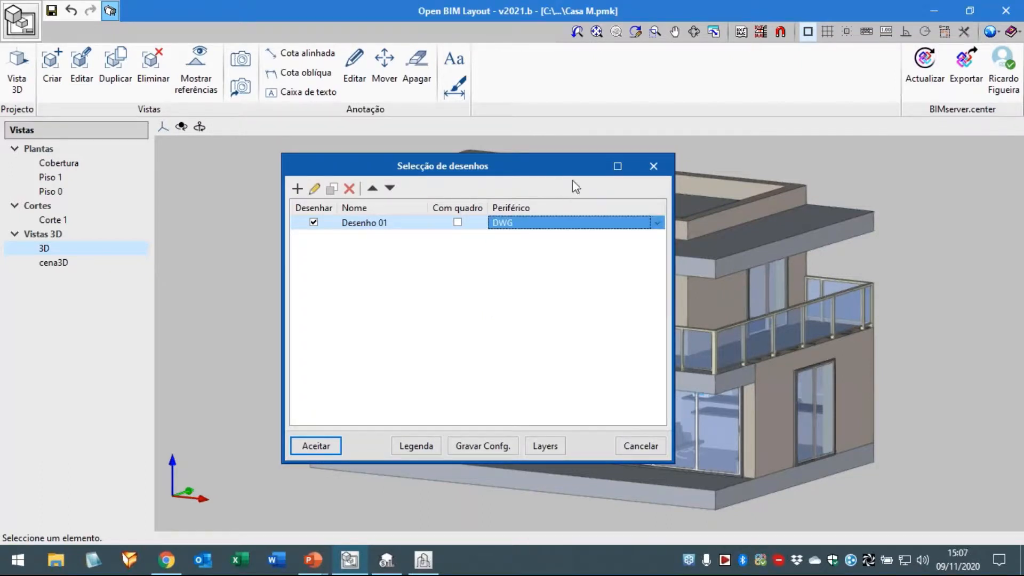
pyautogui.click(664, 167)
# Switch to CYPE Architecture and review the dimension options for the Cama furniture element without placing a bed.
pyautogui.click(423, 560)
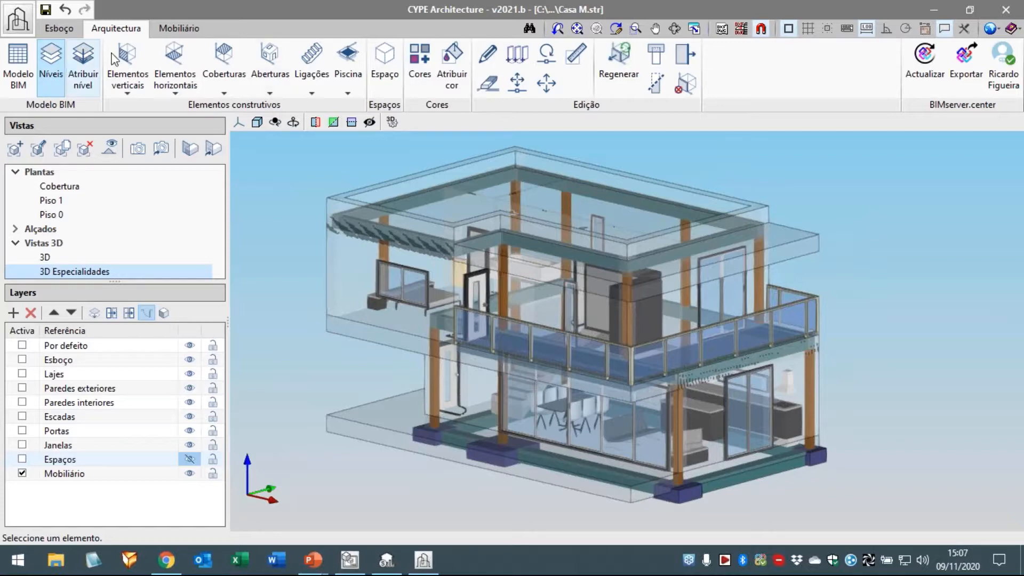
pyautogui.click(166, 29)
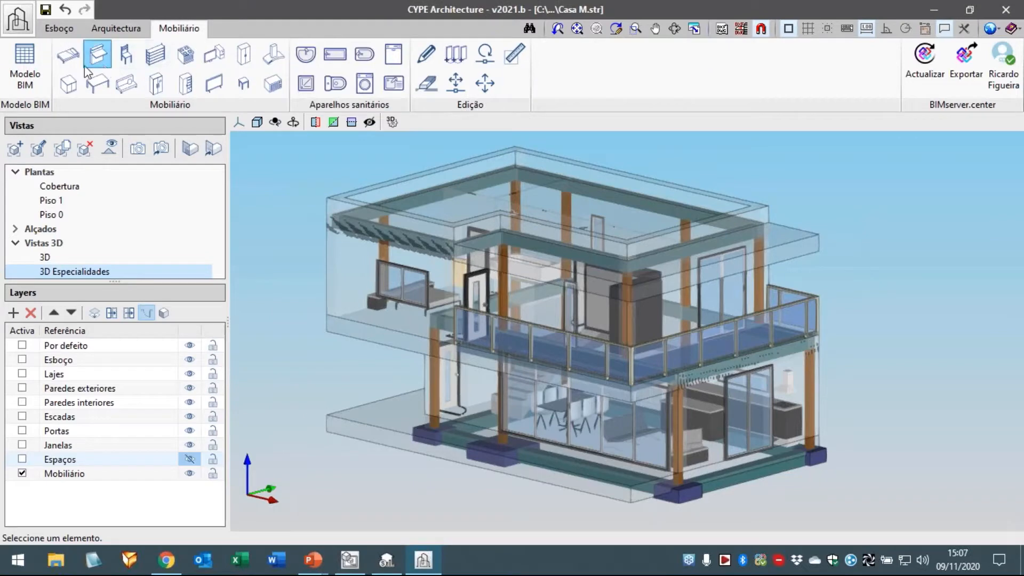
pyautogui.click(68, 53)
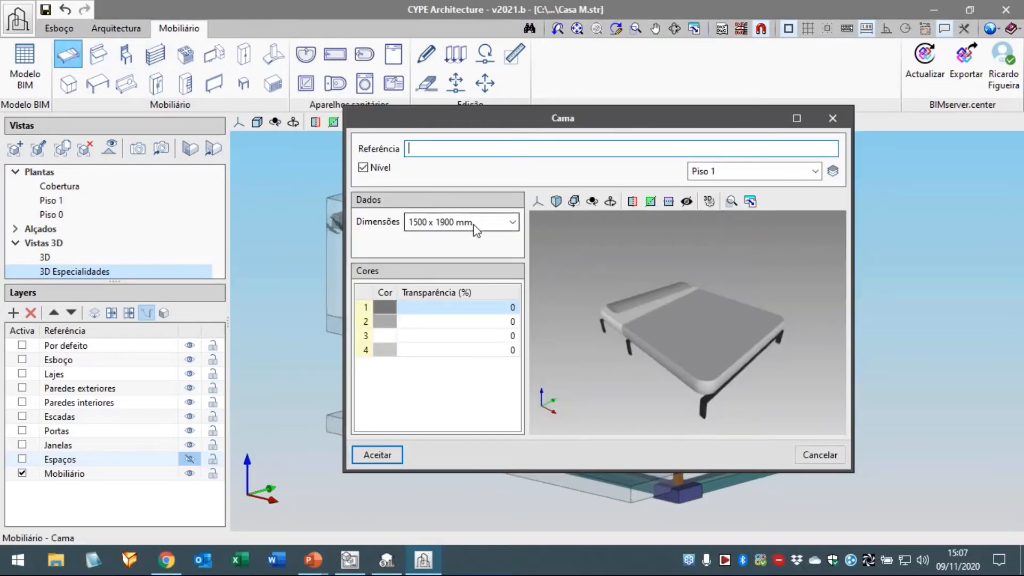
pyautogui.click(476, 224)
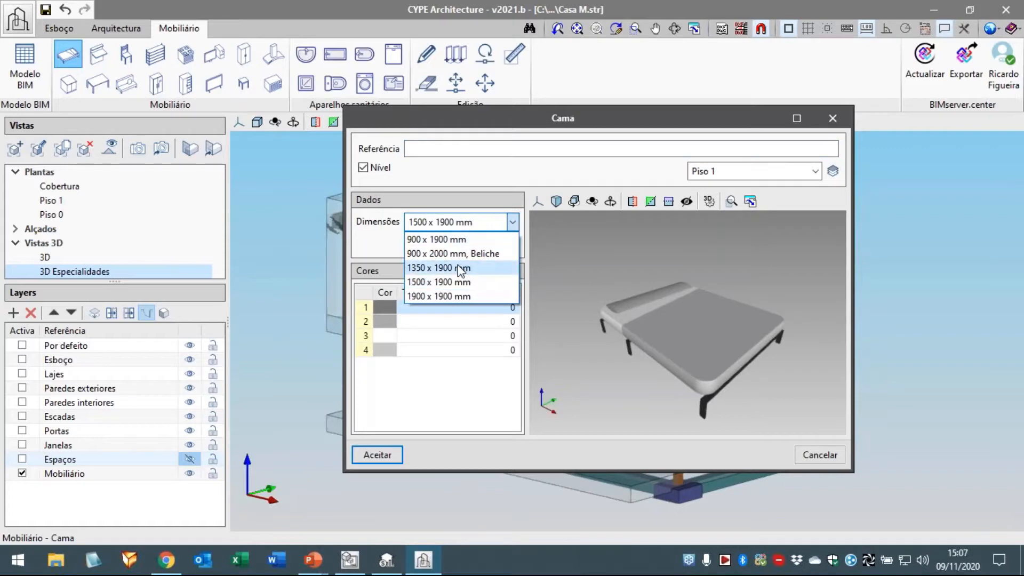
pyautogui.click(387, 240)
pyautogui.click(414, 221)
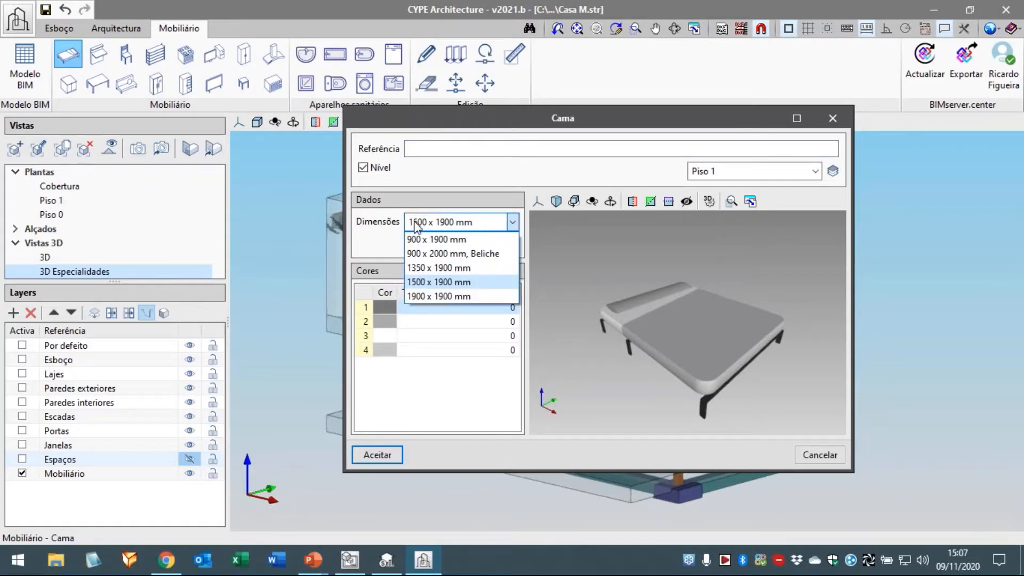
pyautogui.click(395, 254)
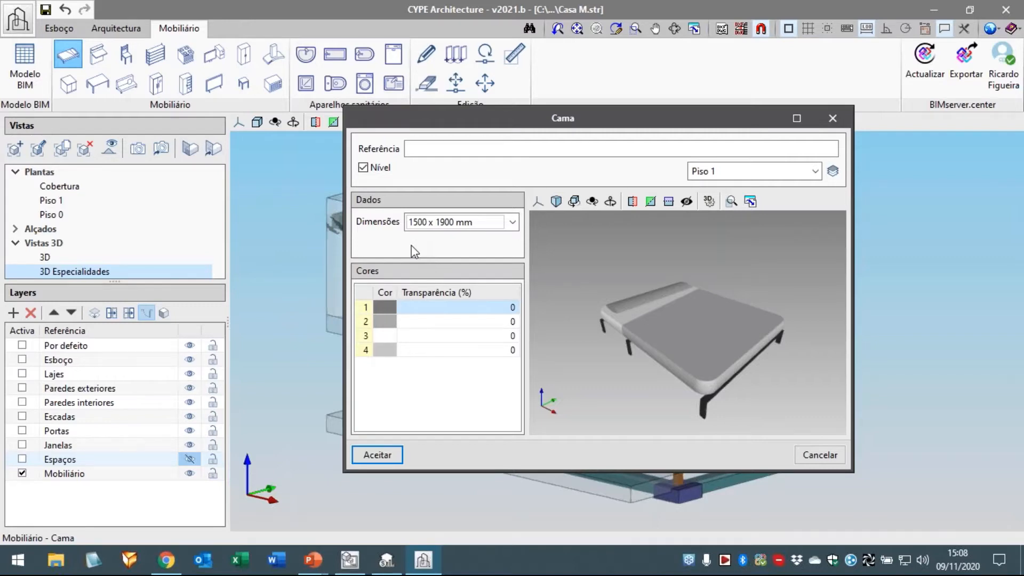
pyautogui.press('Escape')
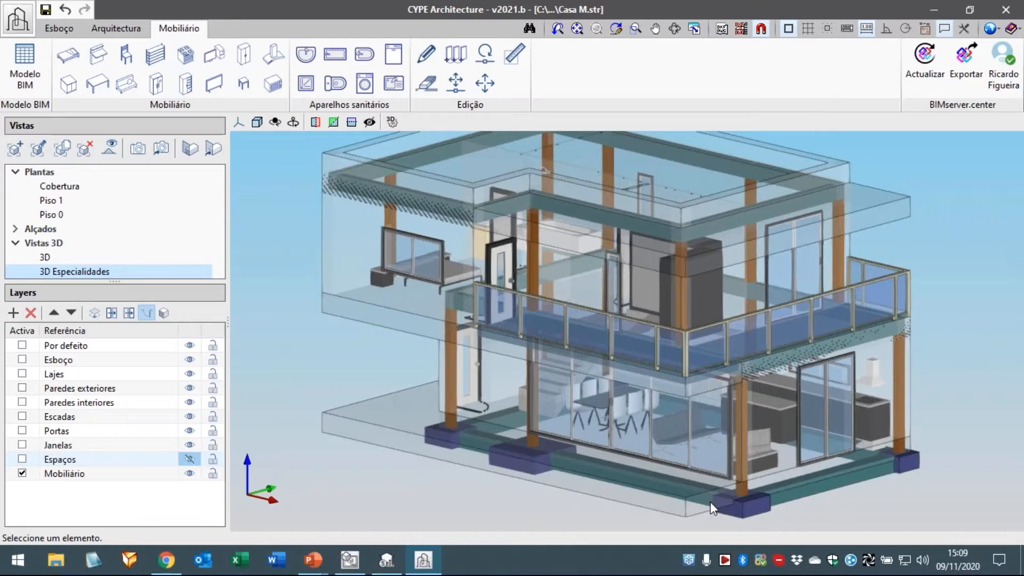
# Switch to BIMserver.center Sync, check the synchronised projects and the local copy folder, and return to the Casa M model.
pyautogui.click(764, 564)
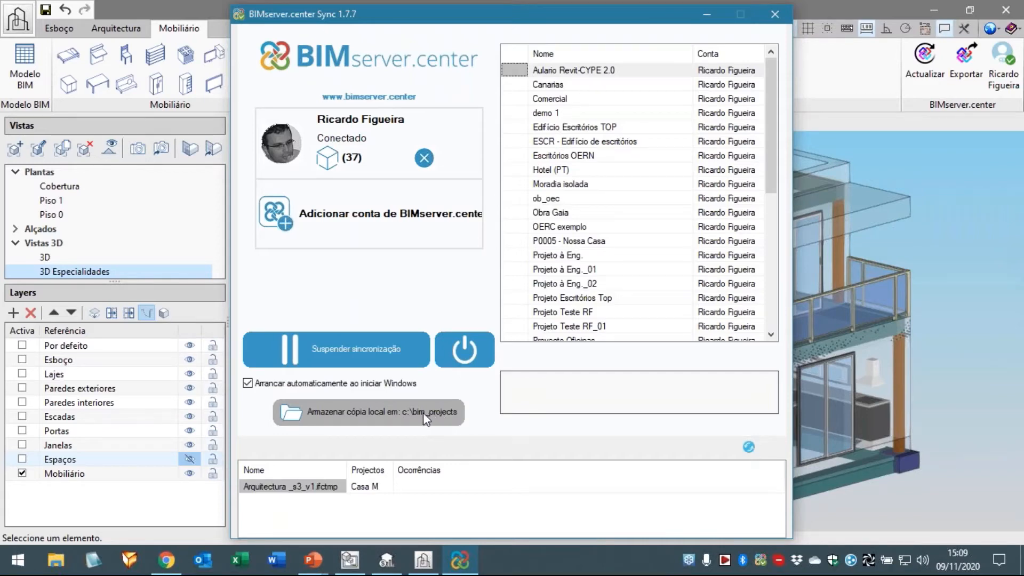
pyautogui.click(708, 14)
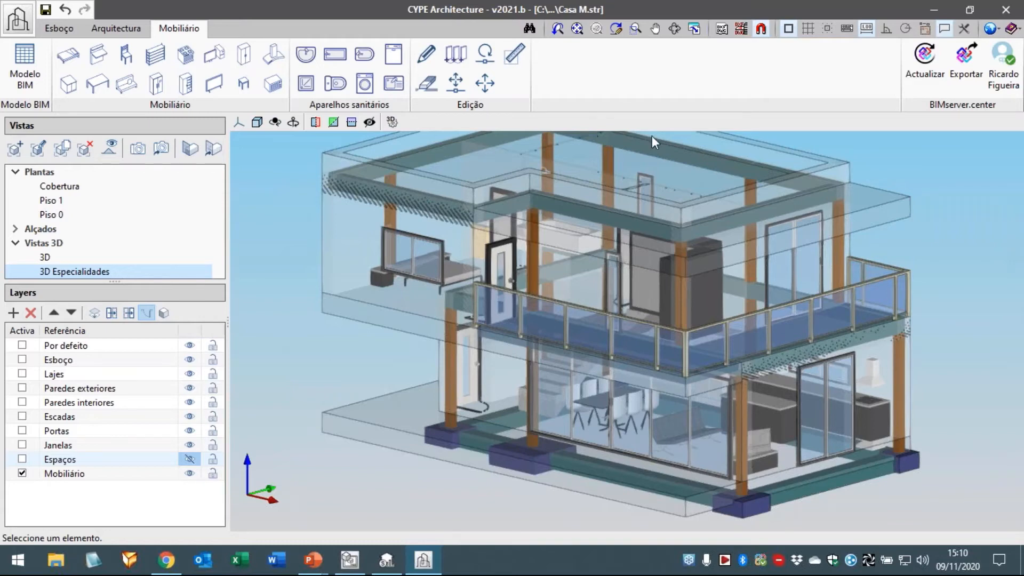
pyautogui.hotkey('alt', 'Tab')
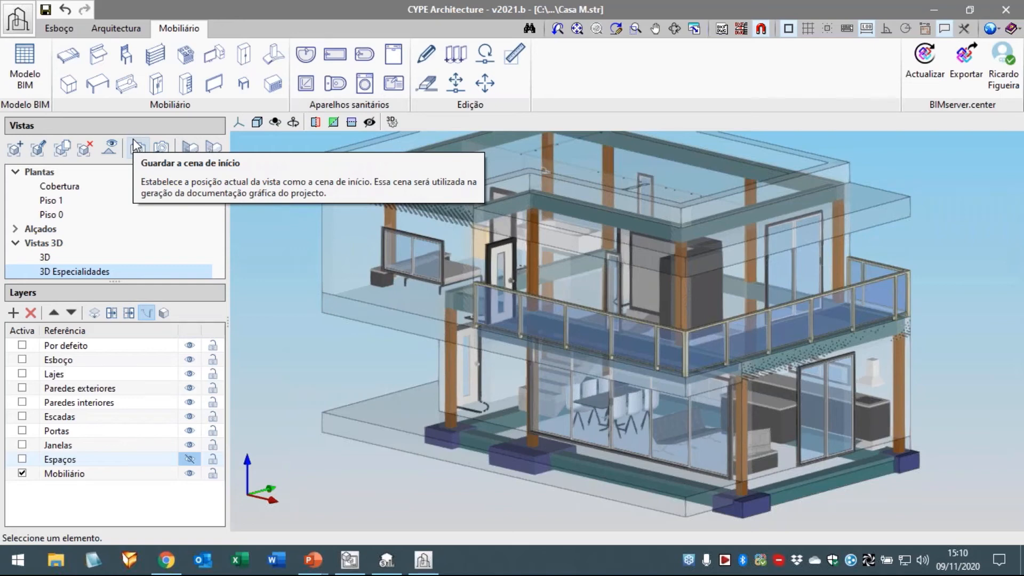
pyautogui.scroll(-1, 285, 312)
pyautogui.moveTo(285, 312); pyautogui.dragTo(292, 326, button='middle')
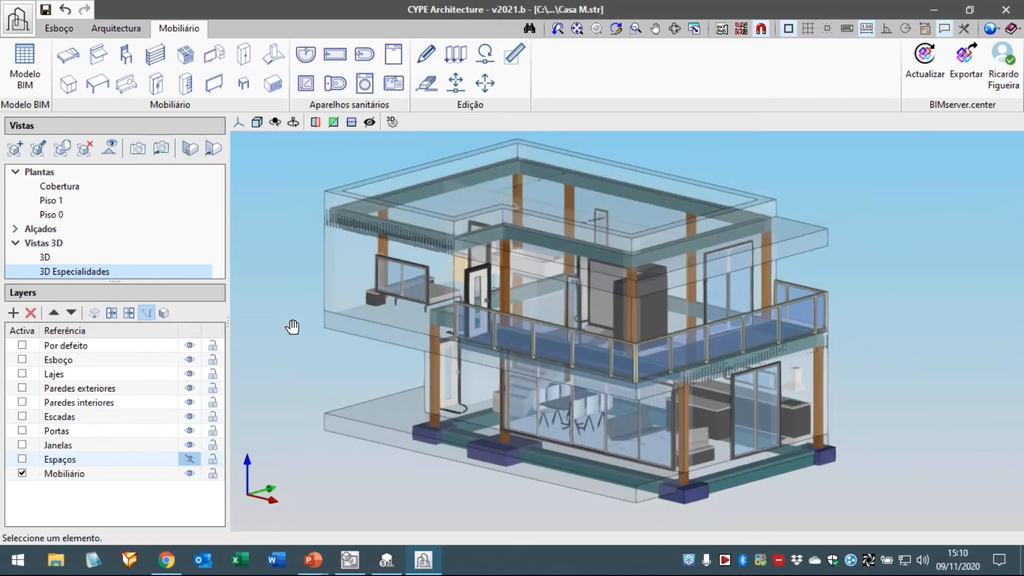